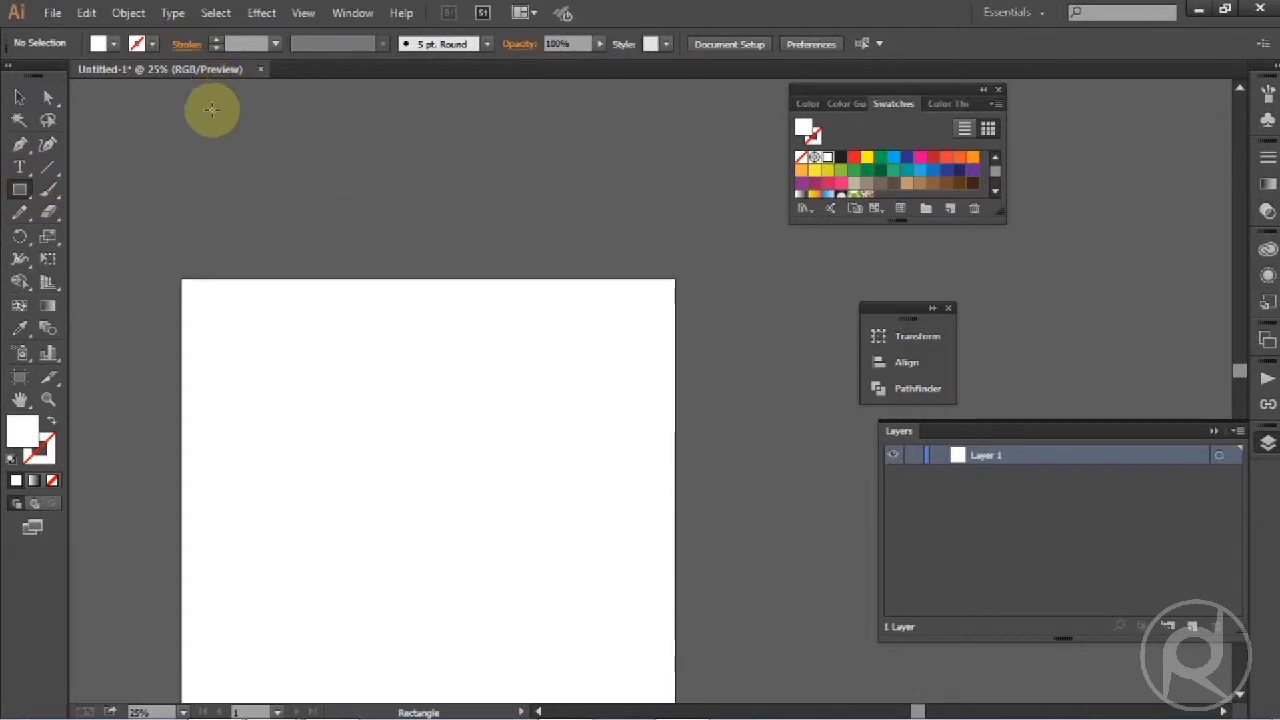
Draw a white square above the artboard and duplicate it horizontally into a row of four evenly spaced squares
mouse_move(174, 145)
left_mouse_down()
mouse_move(266, 214)
mouse_move(283, 250)
left_mouse_up()
left_click(20, 97)
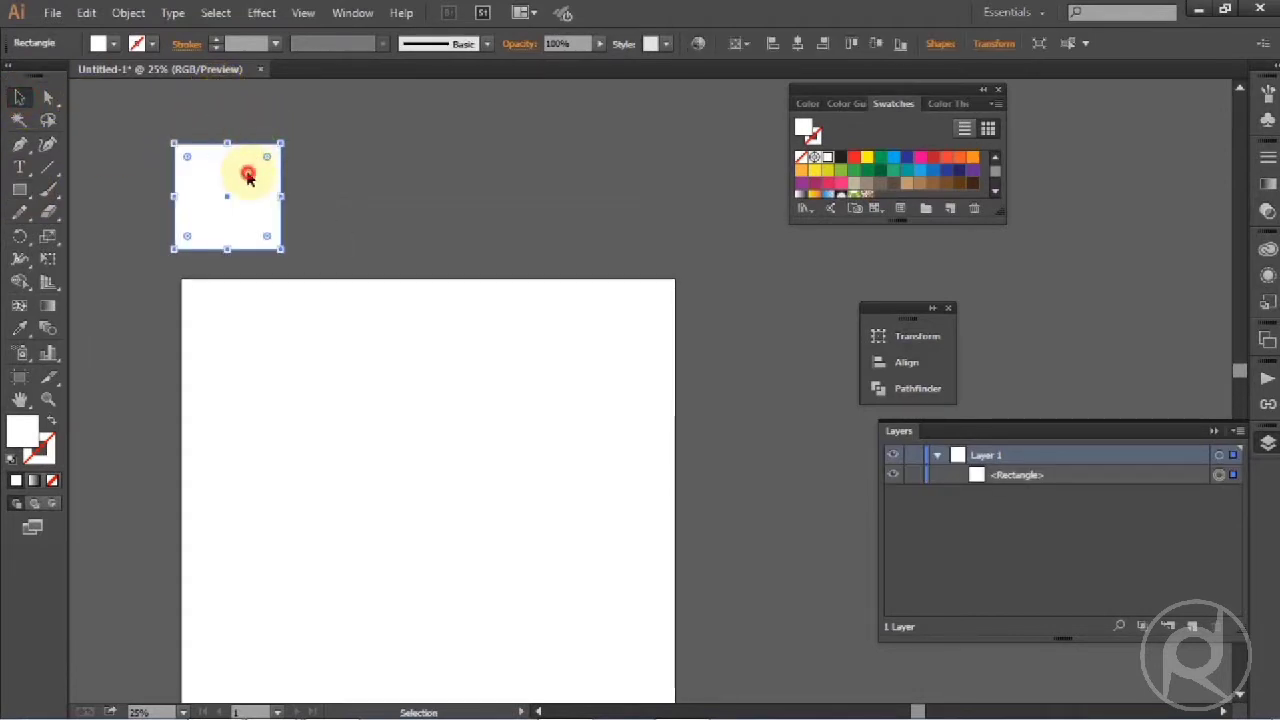
left_click_drag(248, 176, 379, 176)
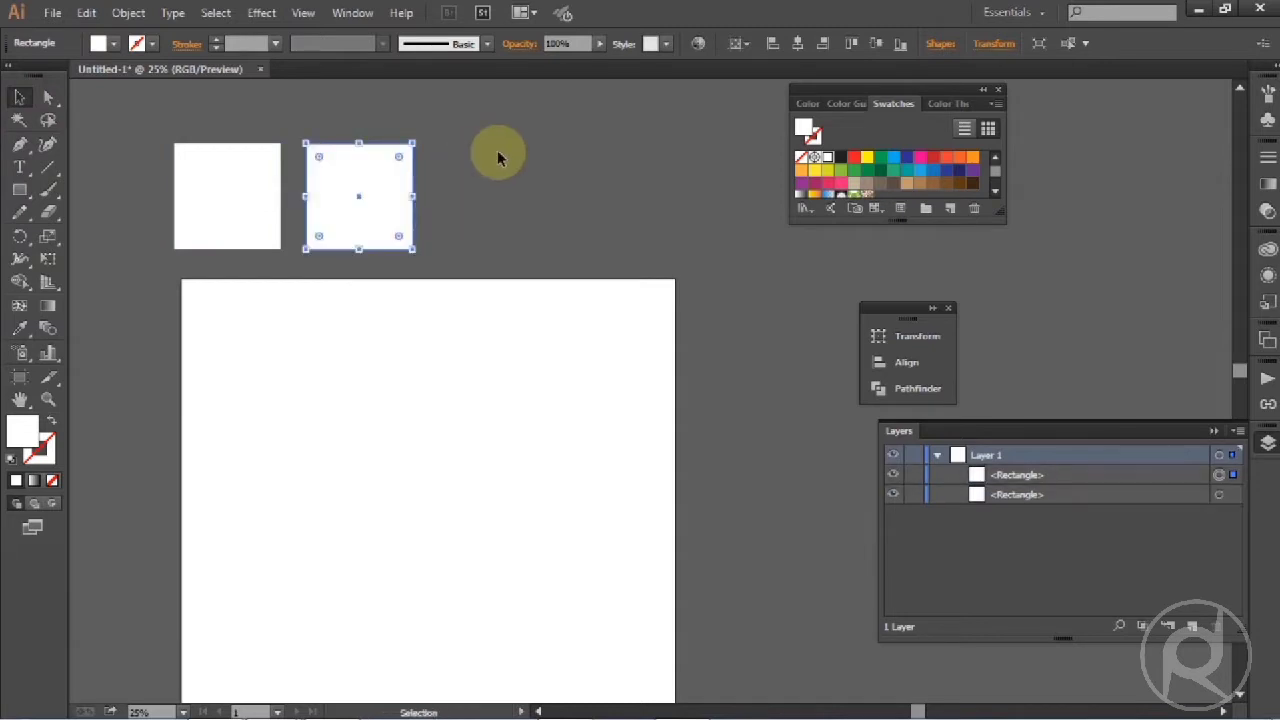
key("ctrl+d")
key("ctrl+d")
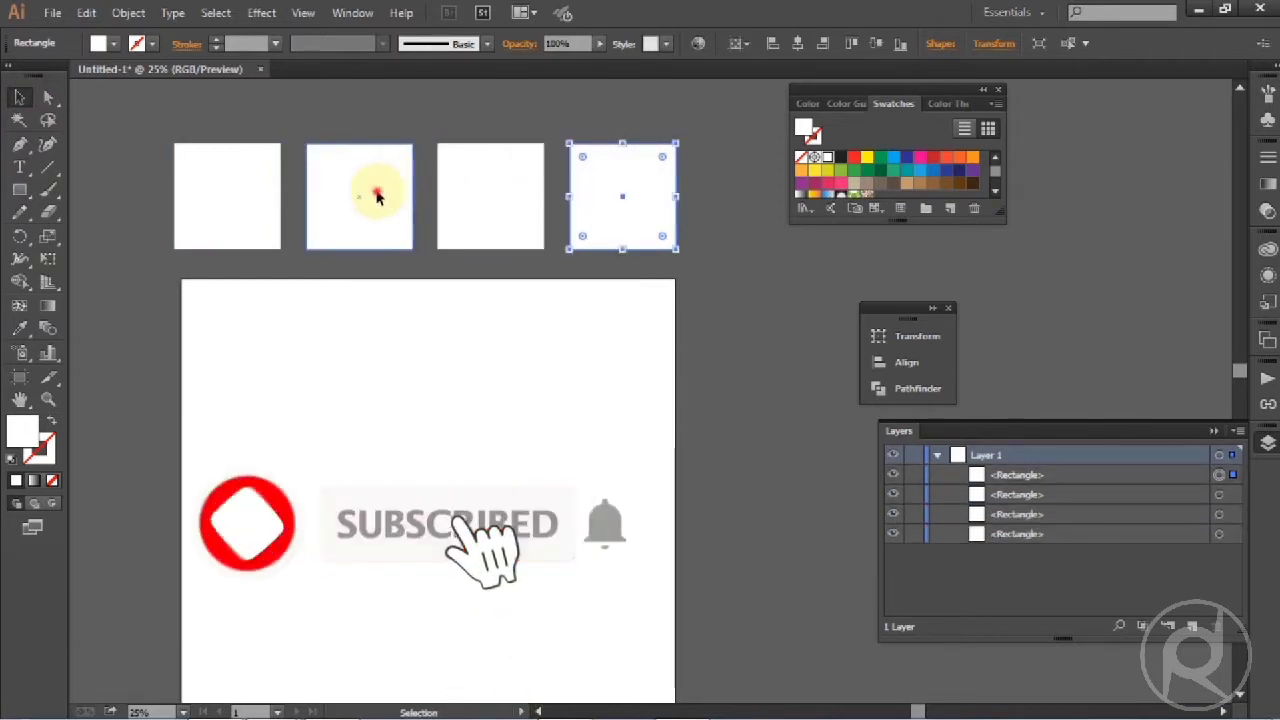
Fill the second square in the row with a light gray swatch
left_click(377, 196)
scroll(962, 175, "down", 2)
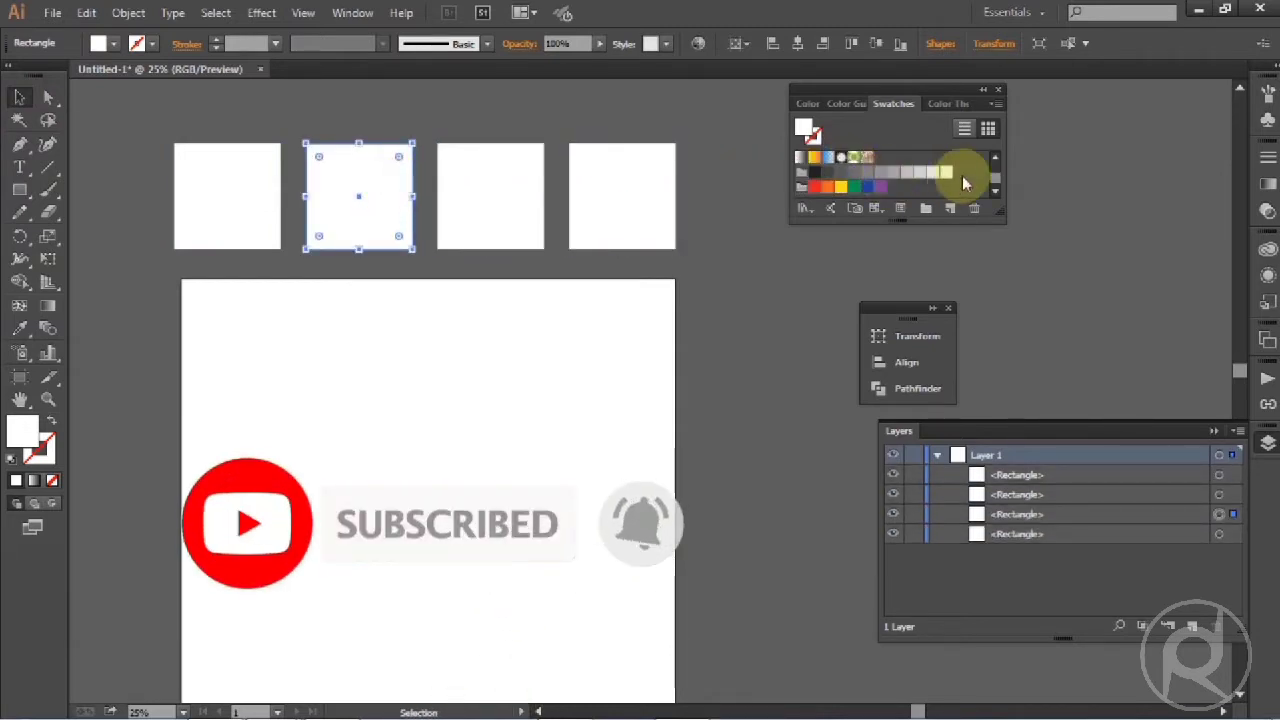
left_click(931, 176)
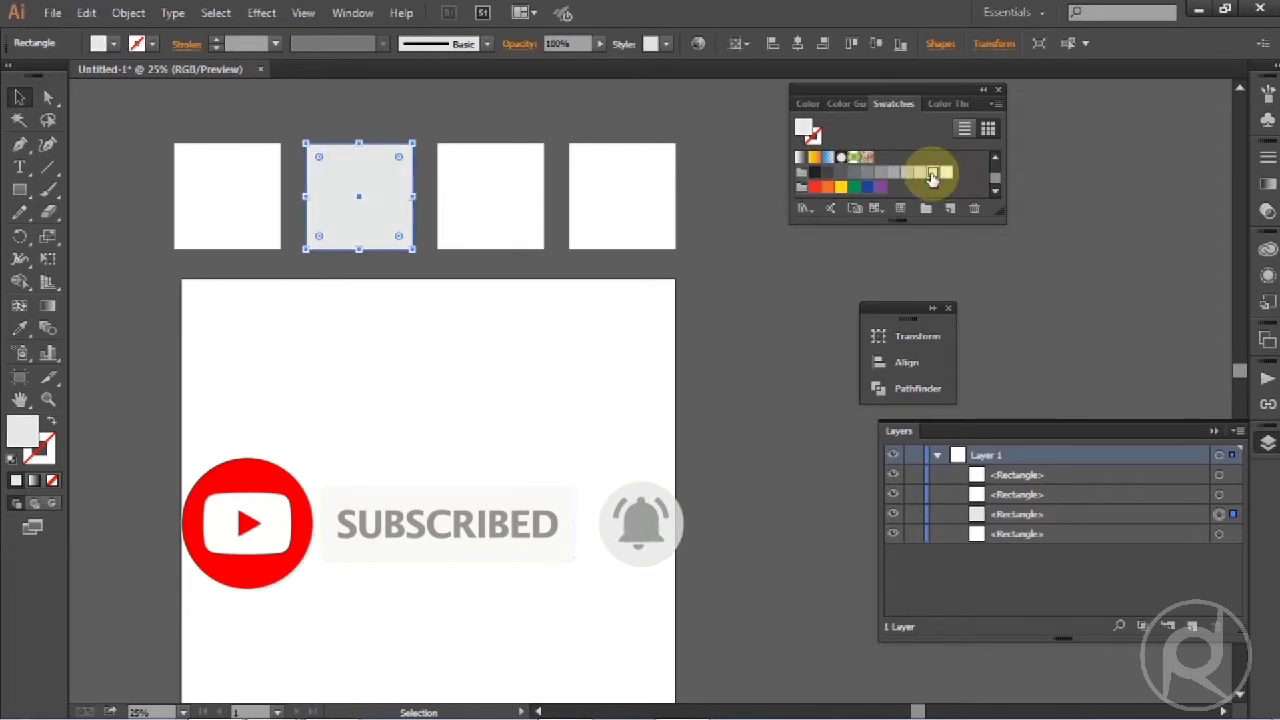
Set the third square's fill color to hex c00820
left_click(514, 200)
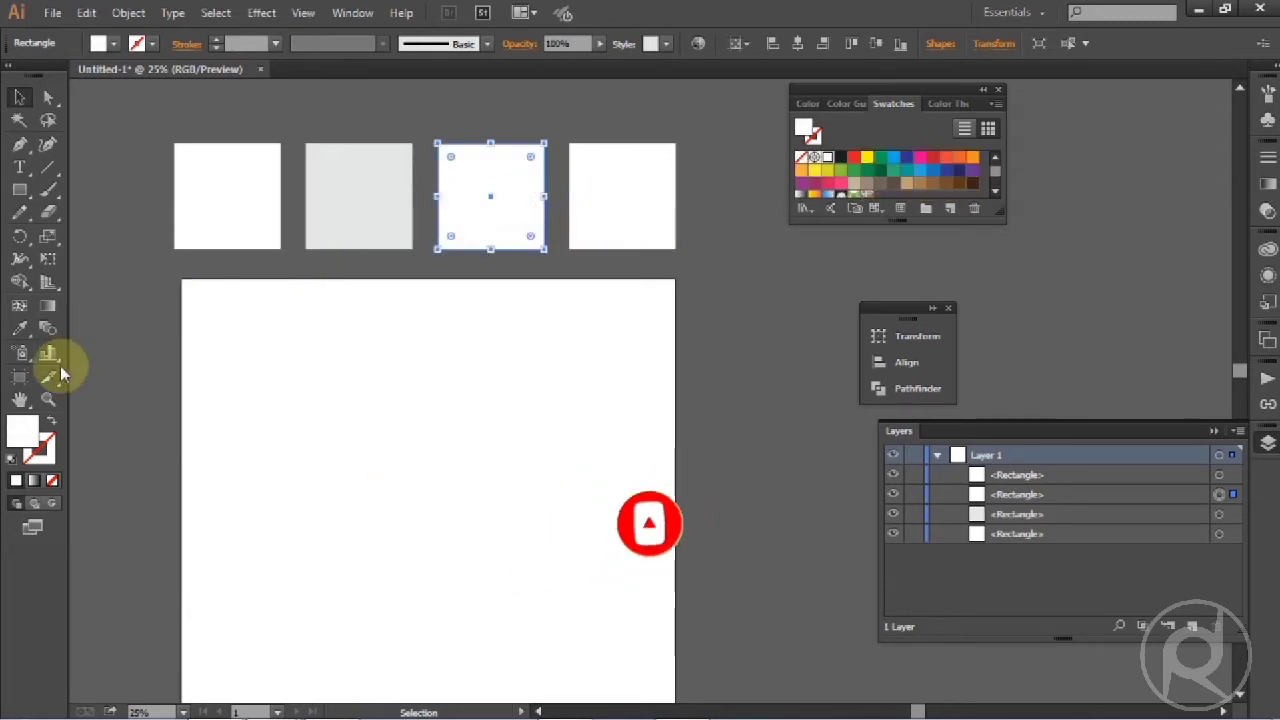
double_click(22, 437)
left_click(775, 474)
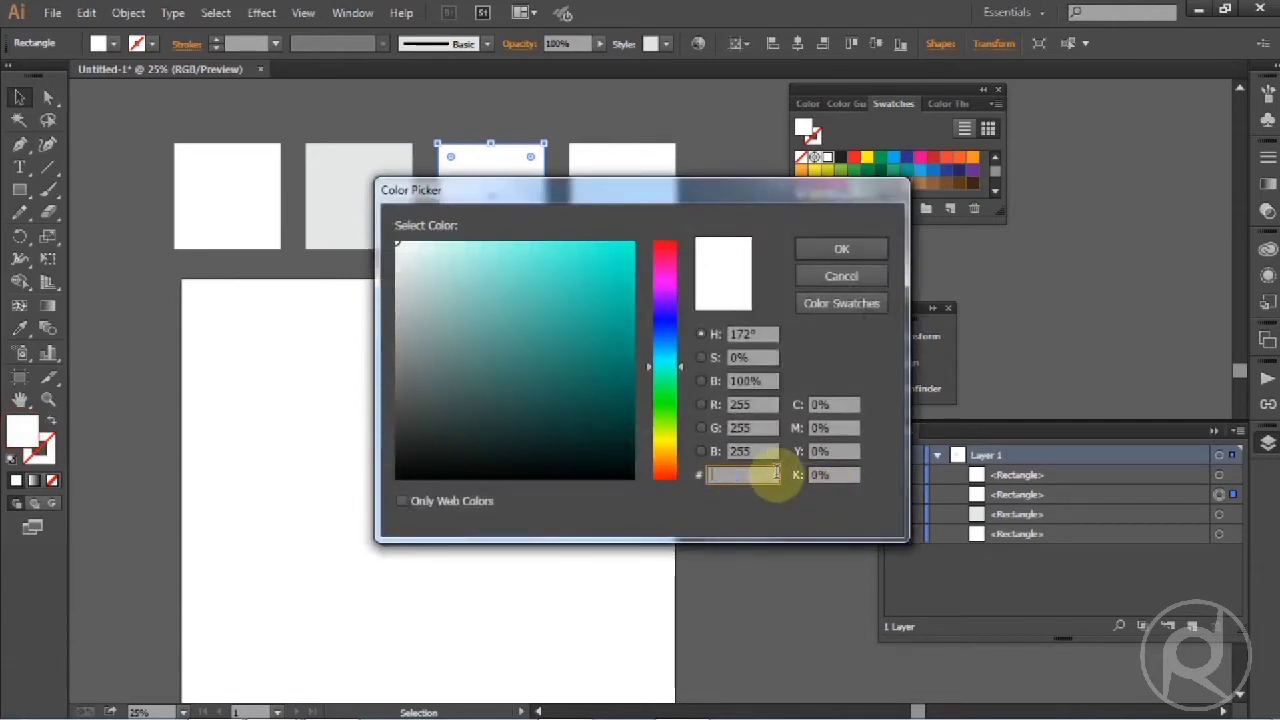
type("c00B")
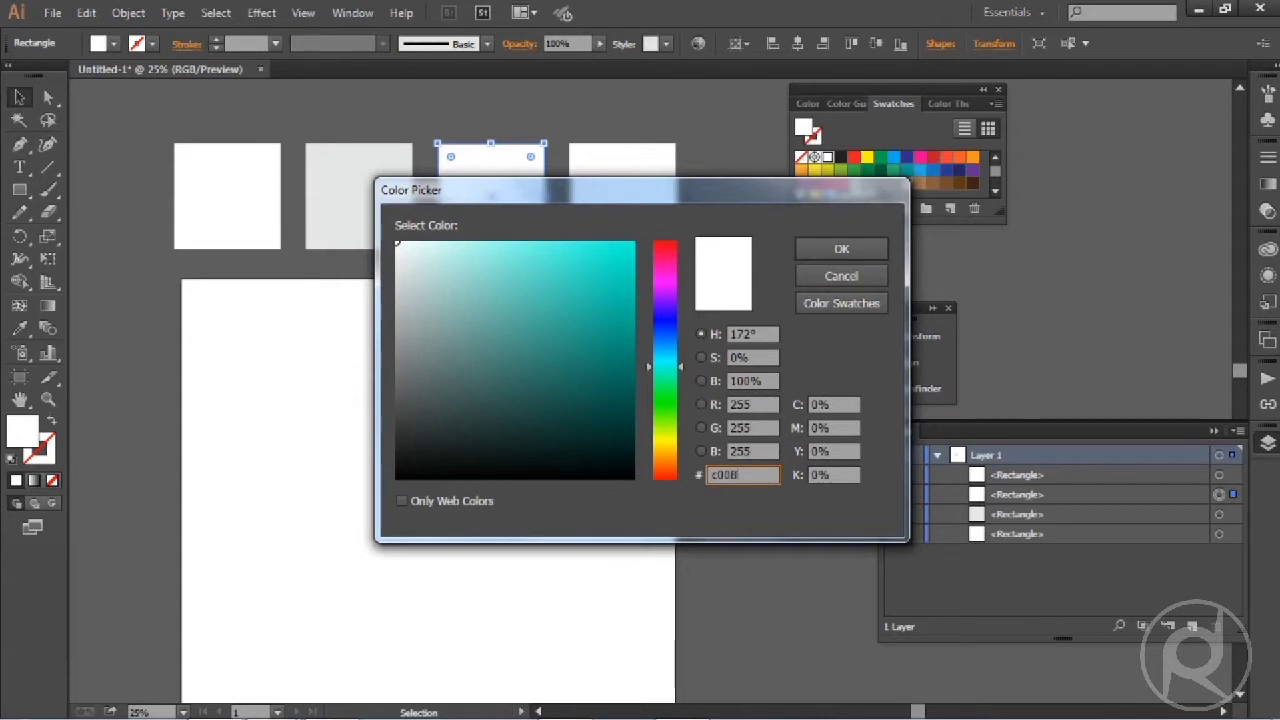
type("00820")
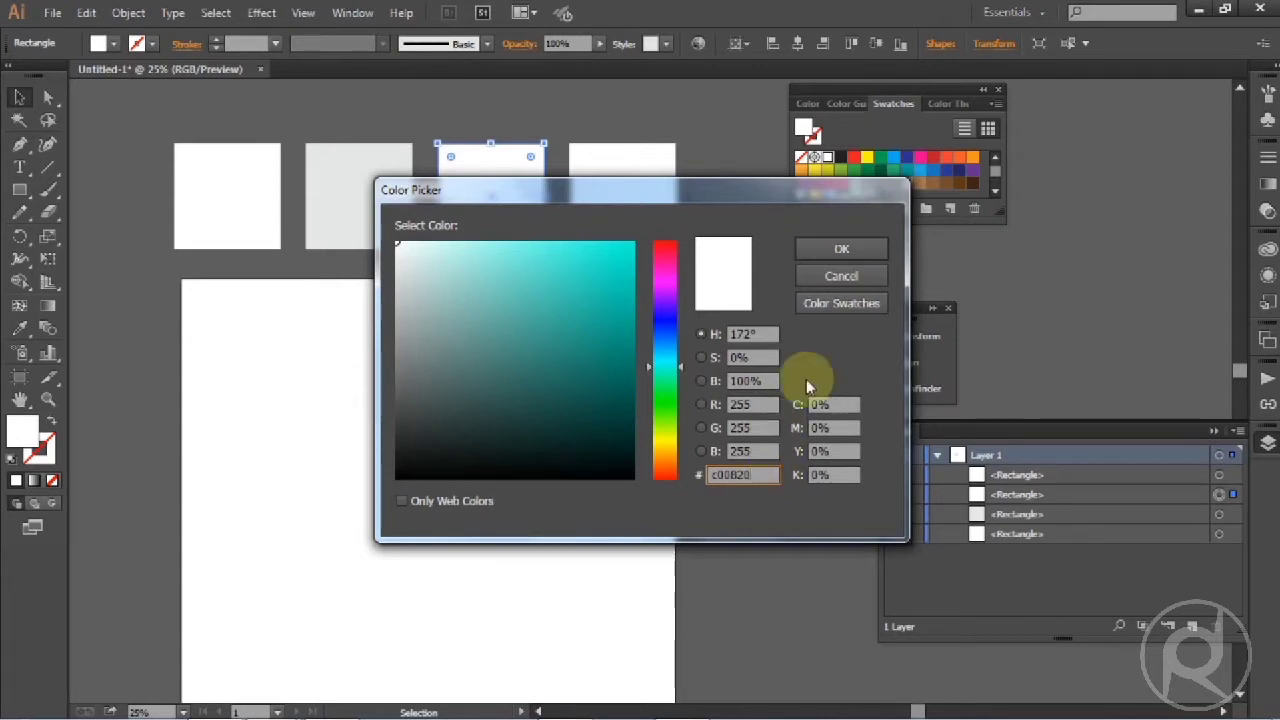
left_click(835, 252)
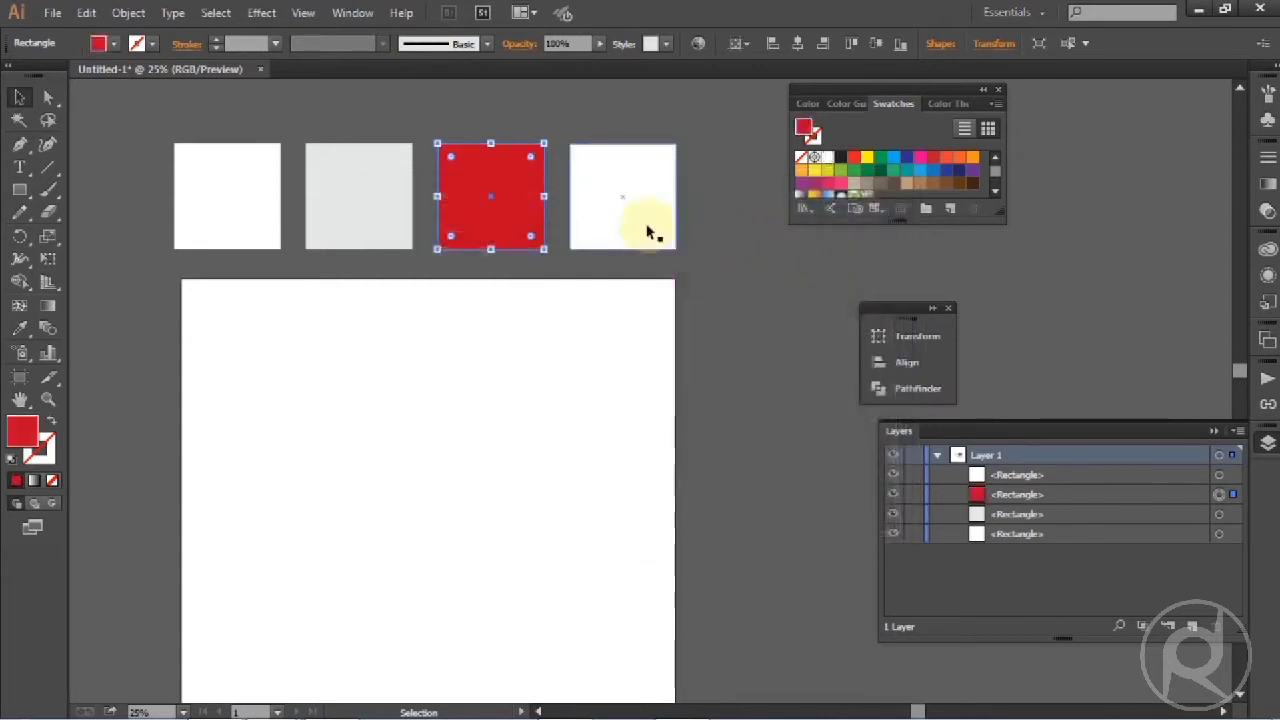
Set the fourth square's fill color to hex 2B302f
left_click(646, 222)
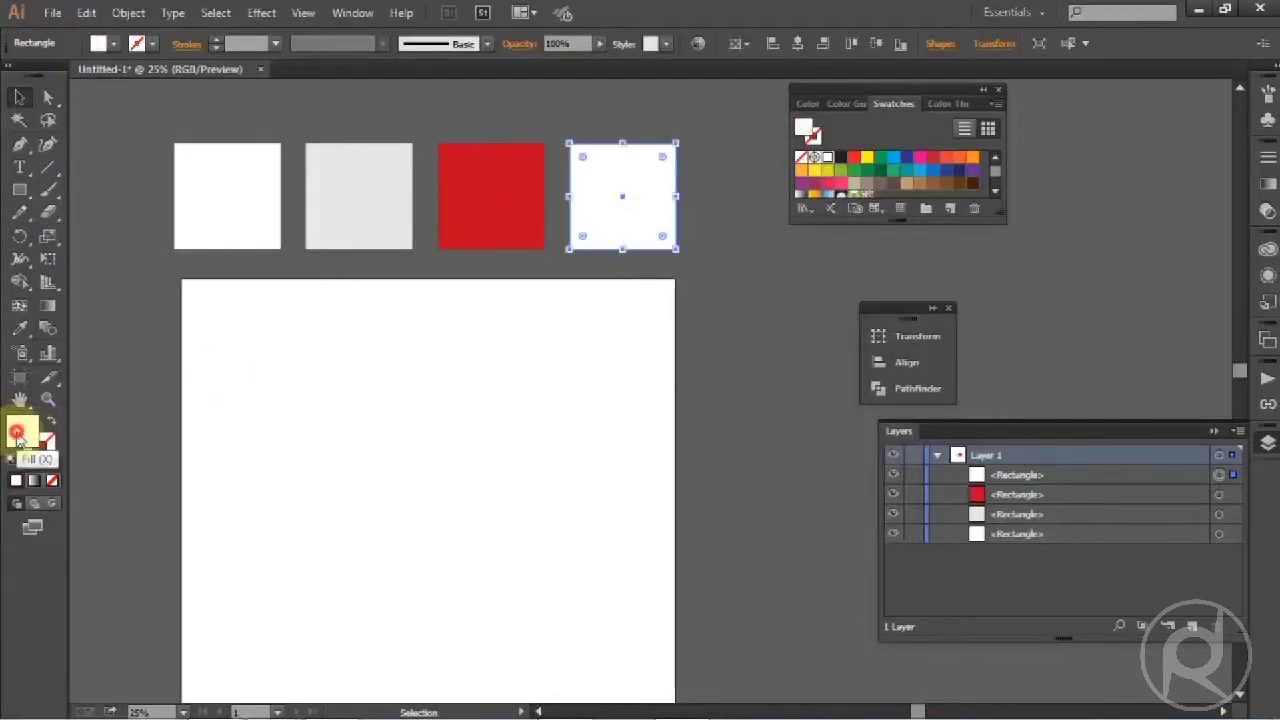
double_click(17, 434)
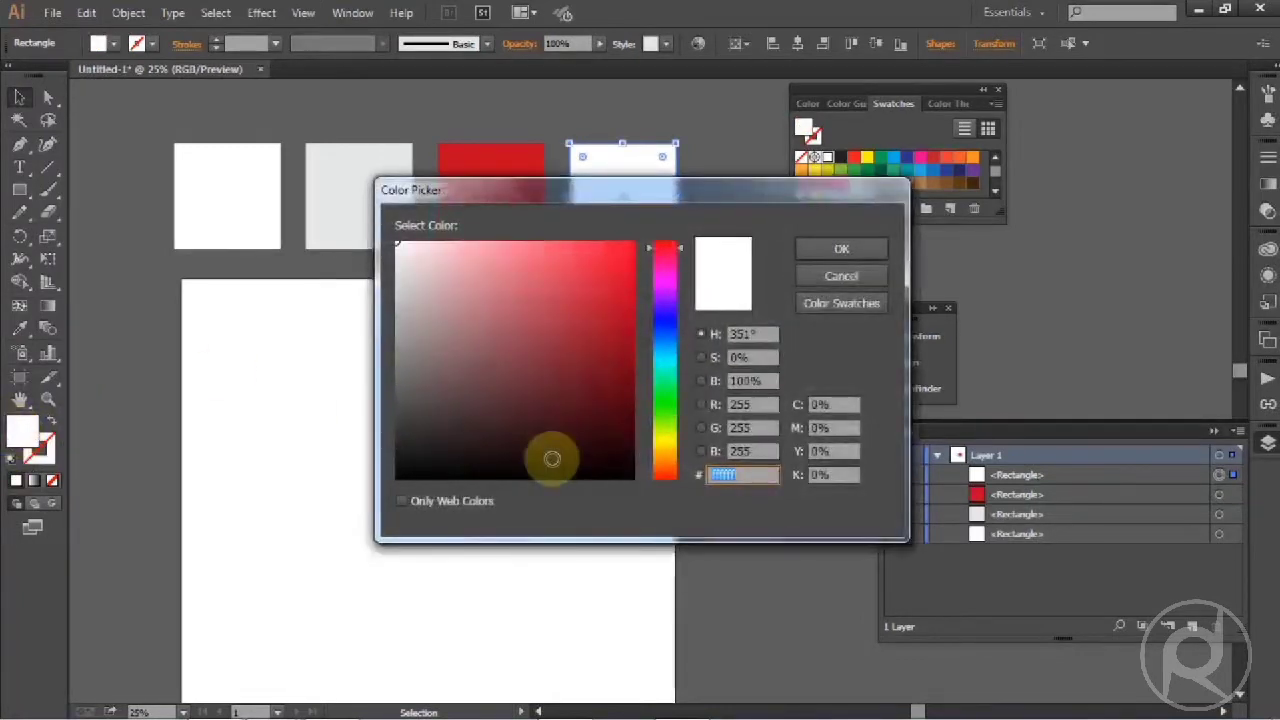
type("2B302f")
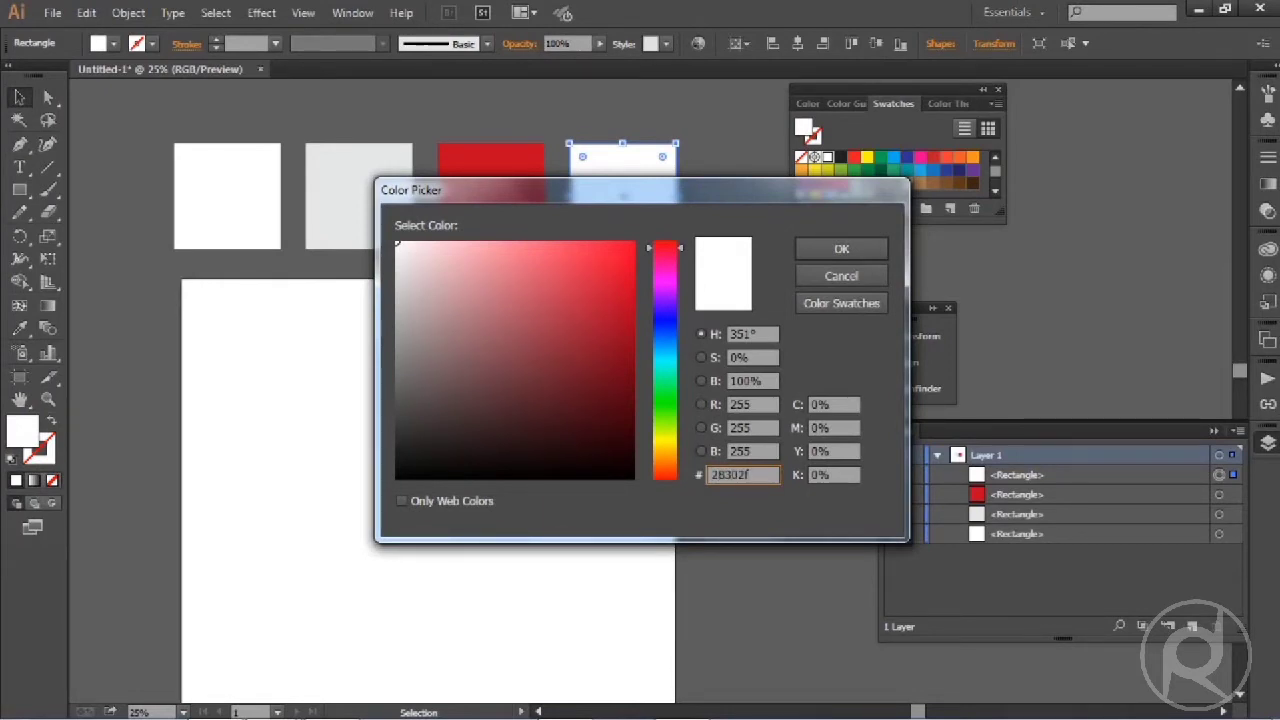
left_click(822, 250)
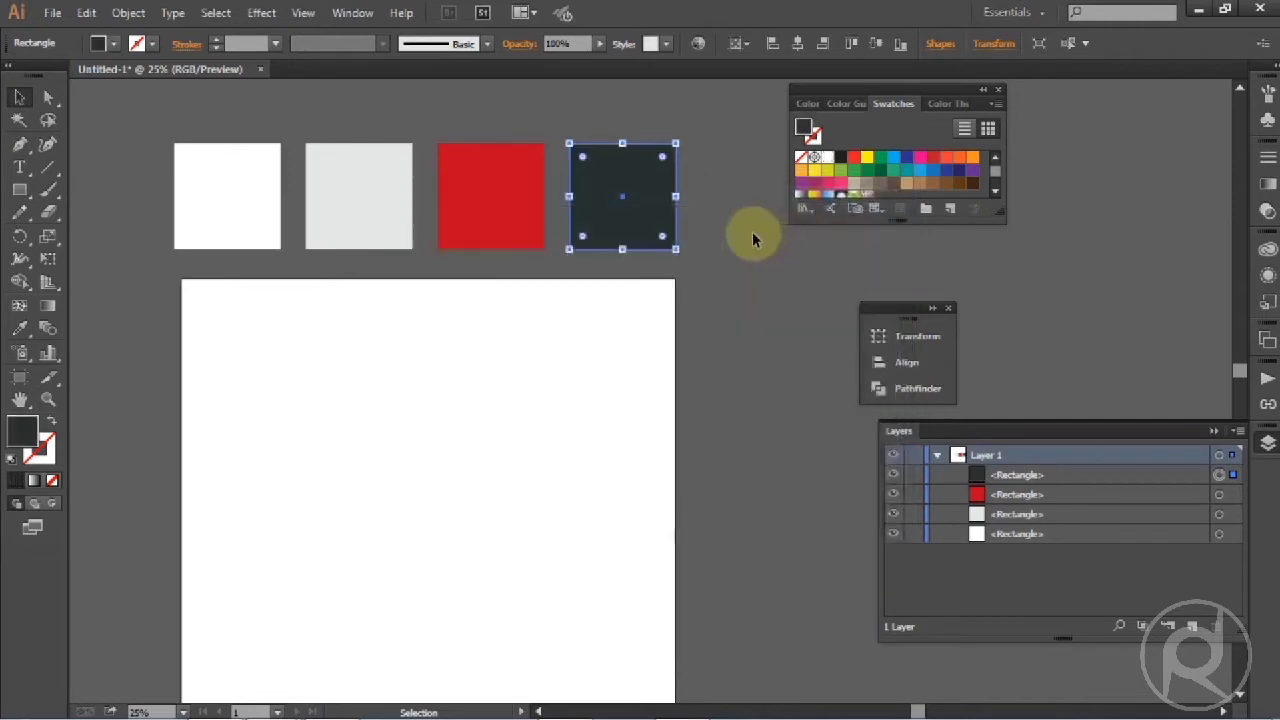
Group the four palette squares and move the group farther up from the artboard
scroll(640, 220, "up", 1)
left_click_drag(197, 137, 700, 240)
right_click(714, 243)
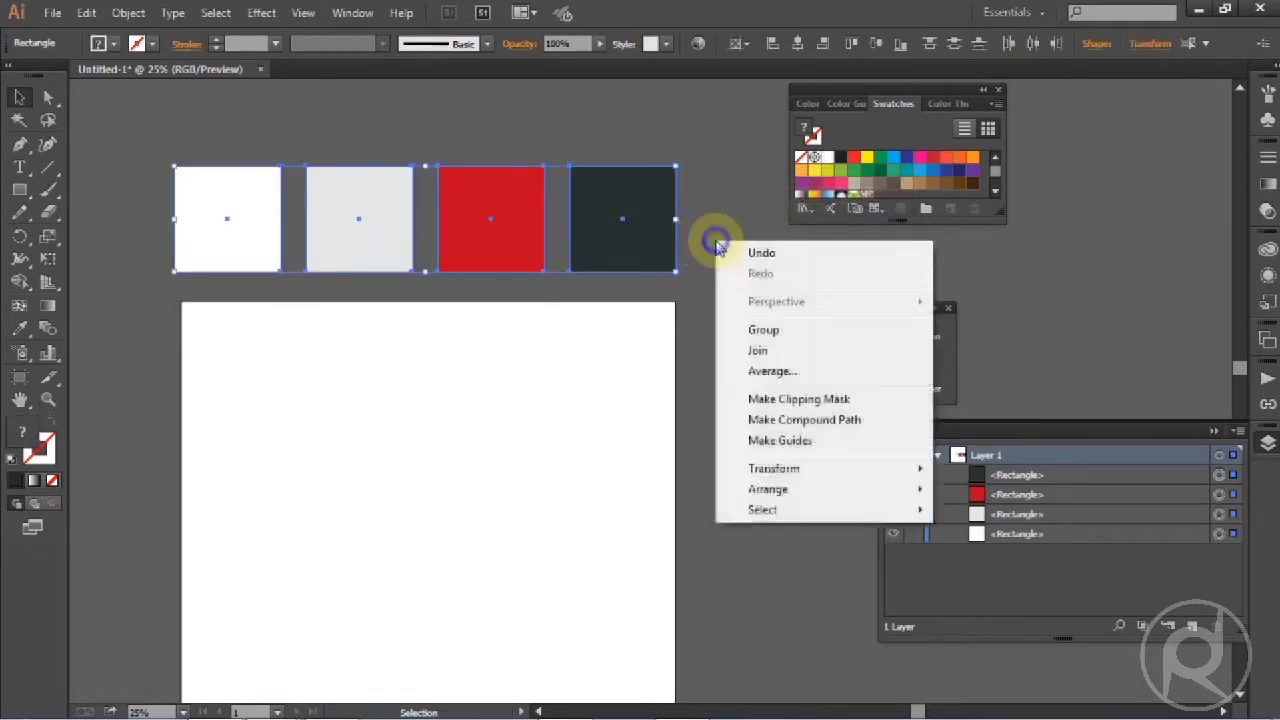
left_click(755, 334)
scroll(736, 322, "up", 3)
left_click_drag(509, 300, 512, 205)
scroll(382, 345, "down", 1)
left_click(166, 280)
Sample white from the palette and draw a small square just outside the artboard's upper-left corner
left_click(19, 328)
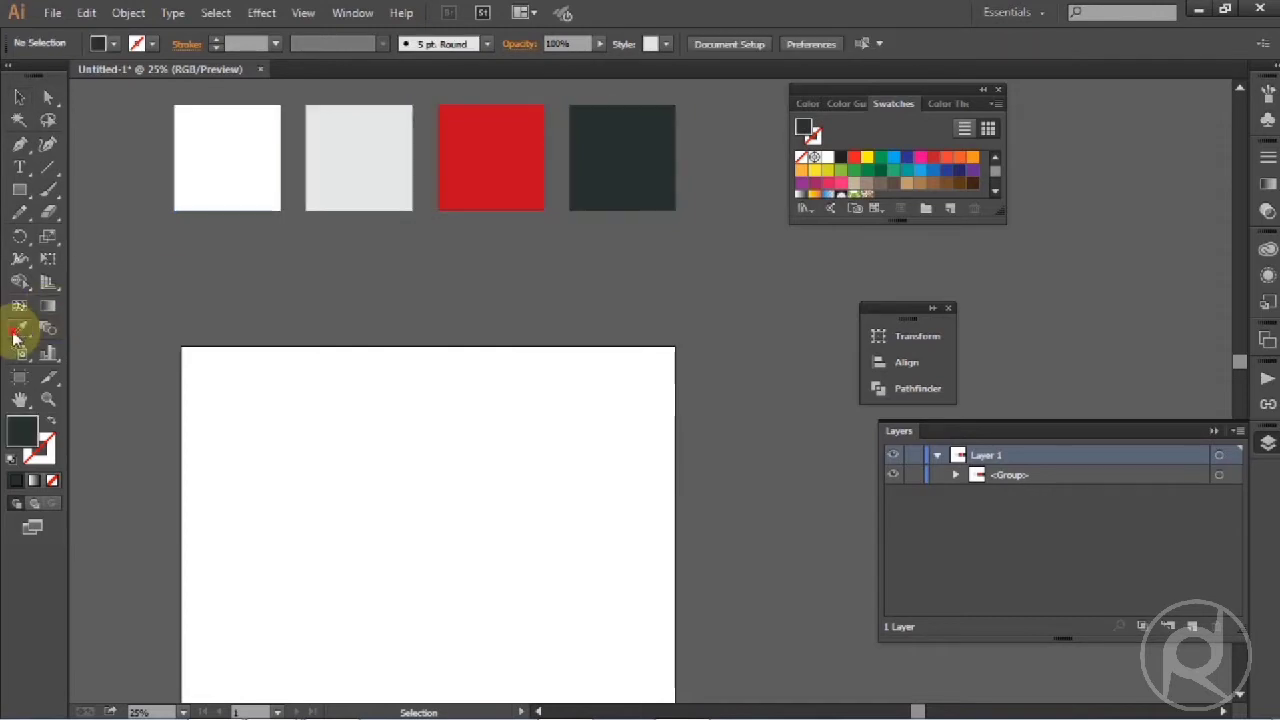
left_click(218, 182)
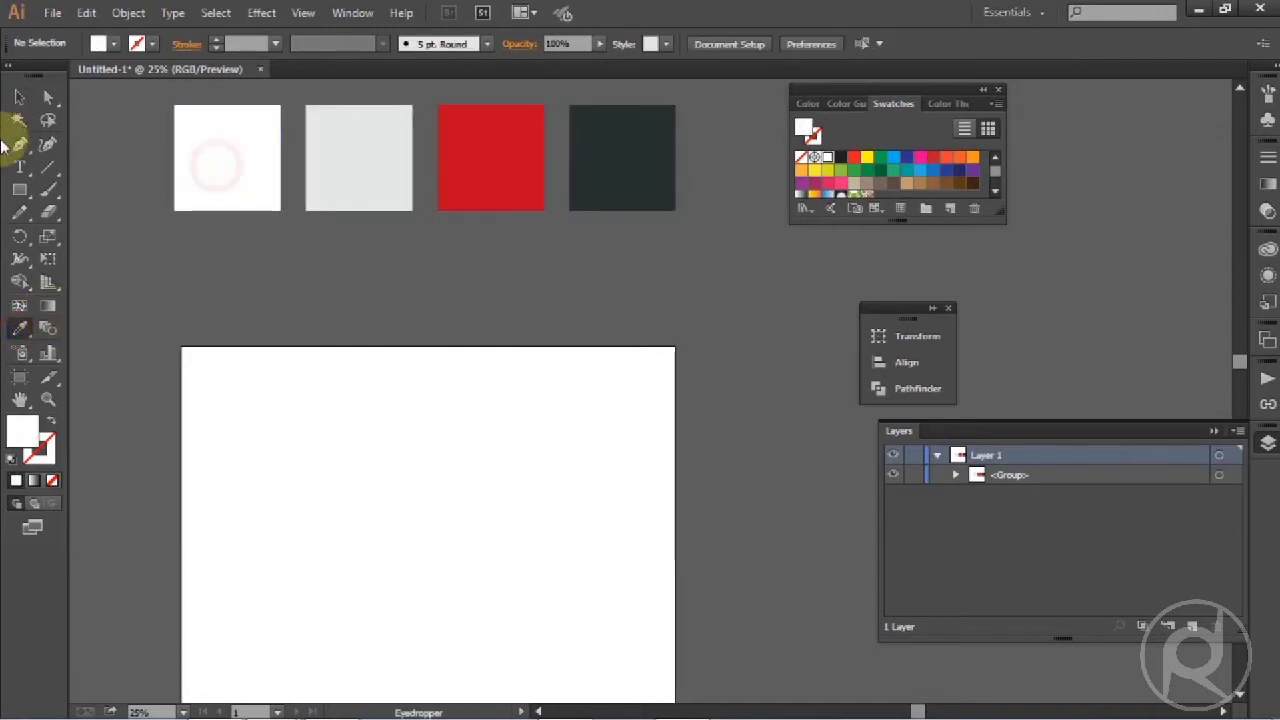
left_click(25, 196)
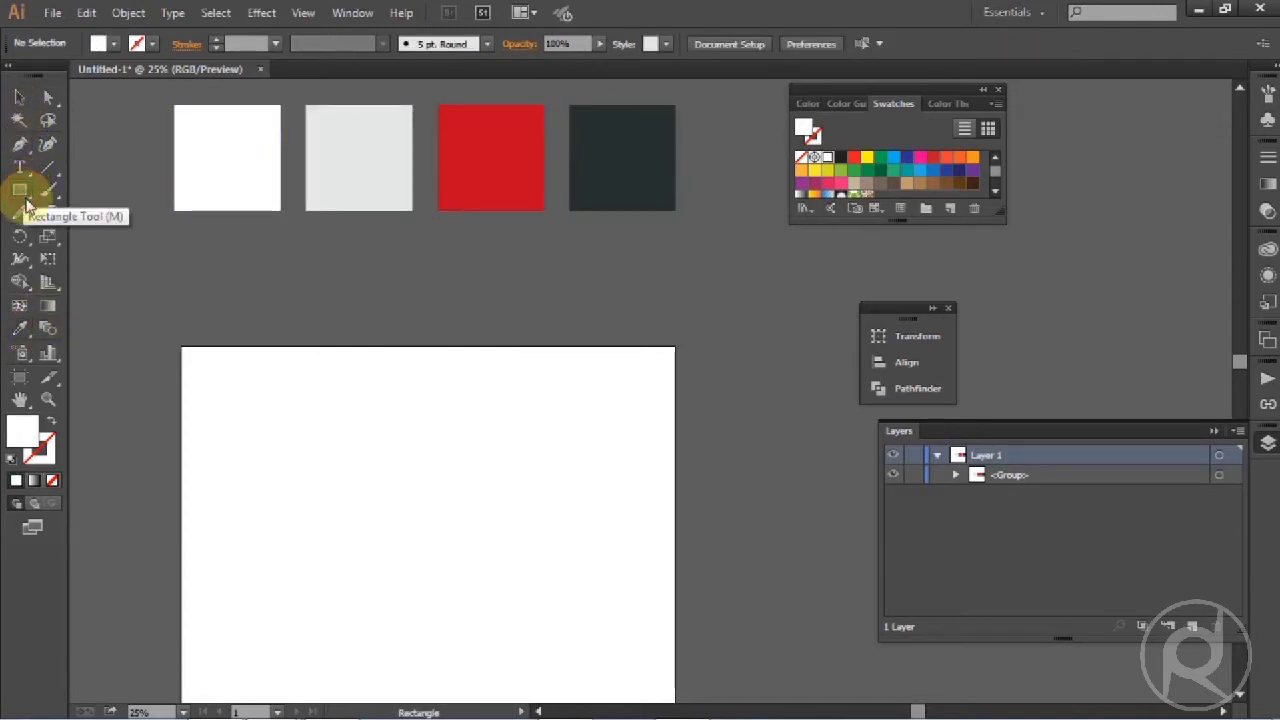
scroll(91, 220, "down", 5)
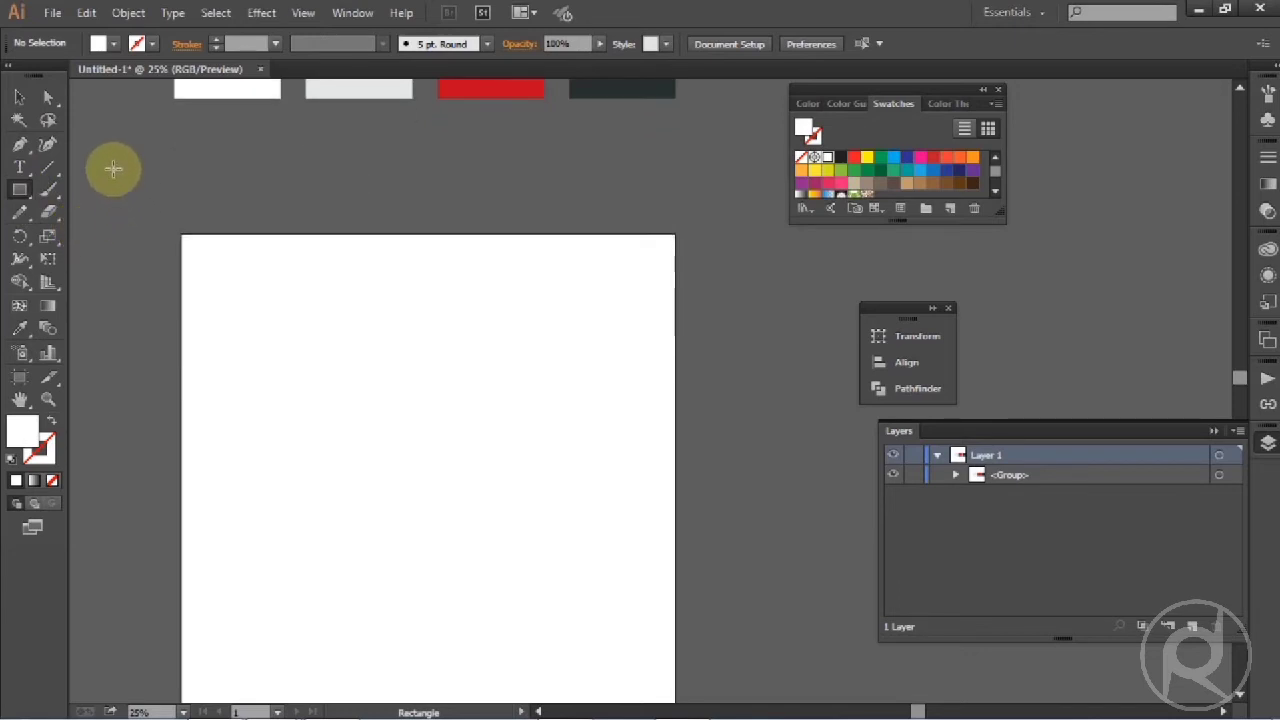
left_click_drag(112, 166, 143, 198)
left_click(19, 97)
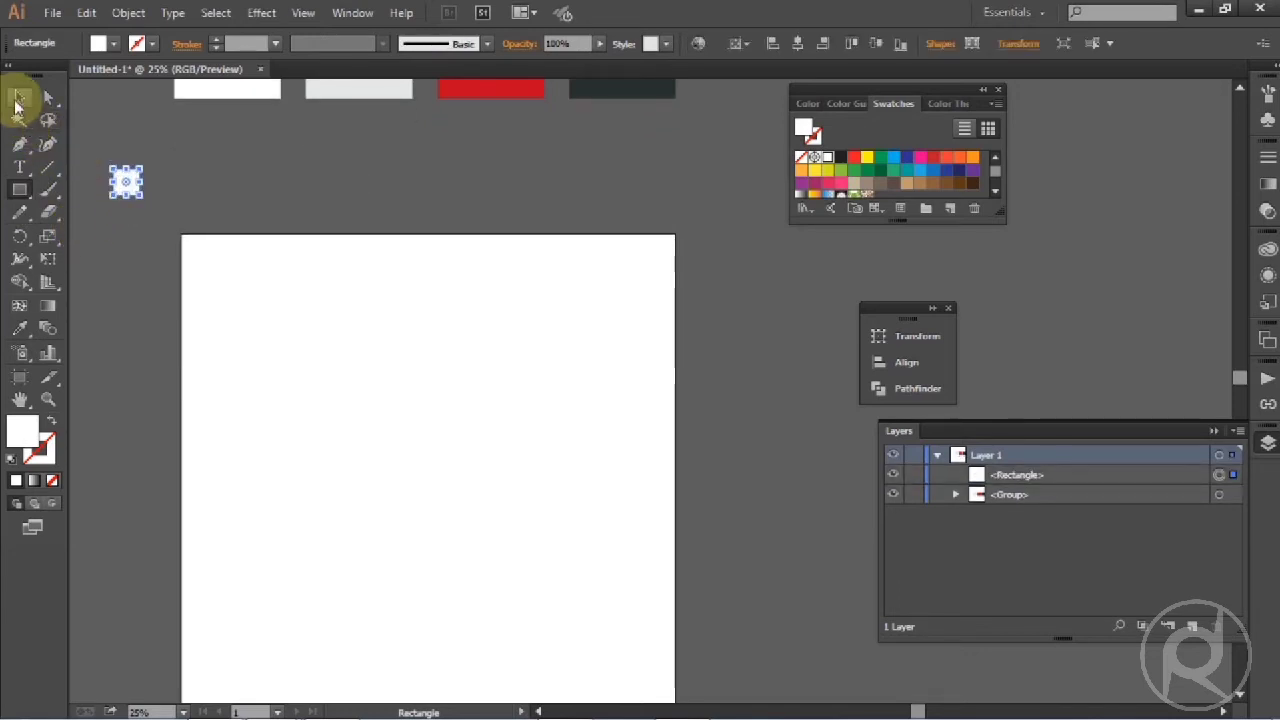
left_click(217, 184)
Copy the small square 112 px to the right, edge to edge, and fill the copy with the palette's light gray
scroll(217, 182, "up", 3)
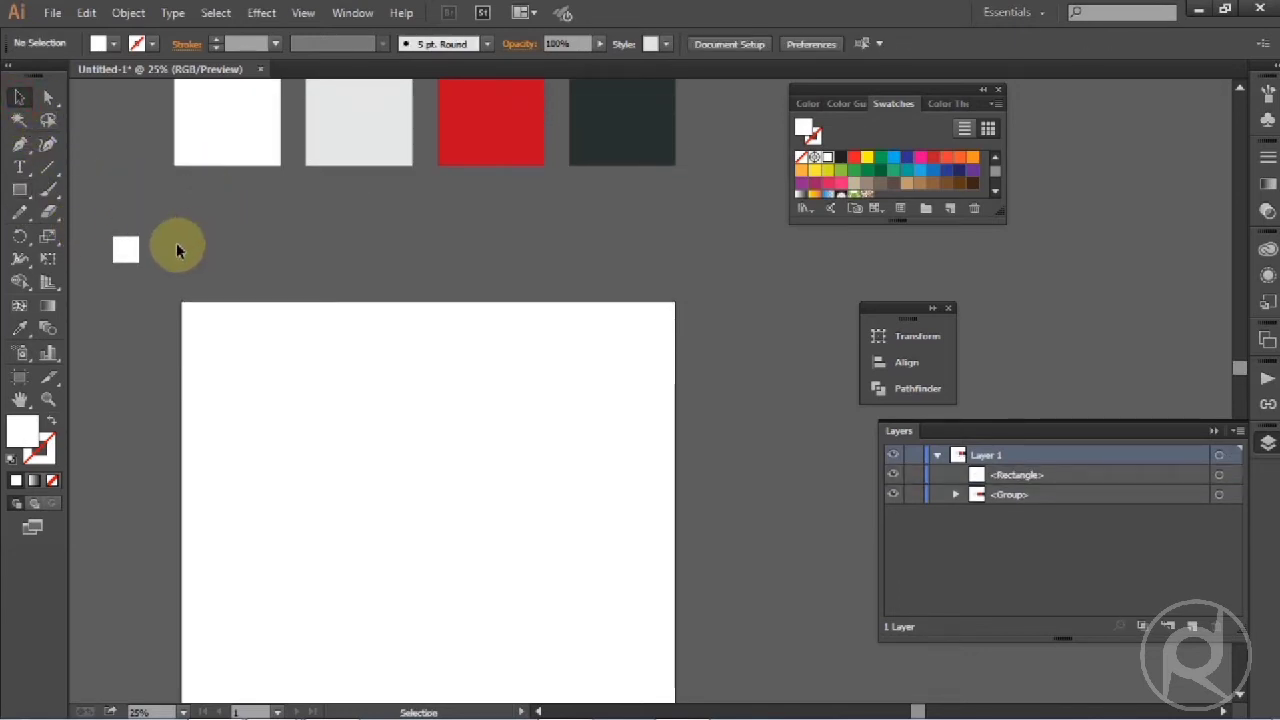
left_click(127, 255)
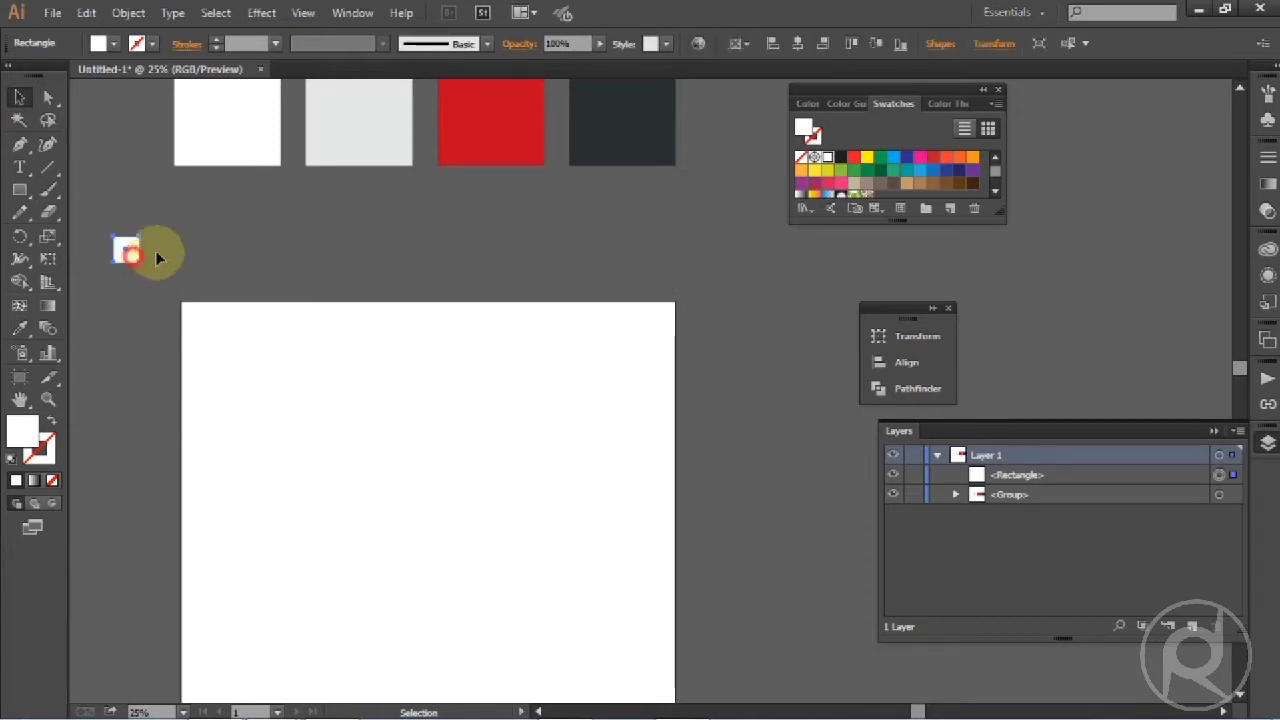
left_click_drag(157, 258, 156, 250)
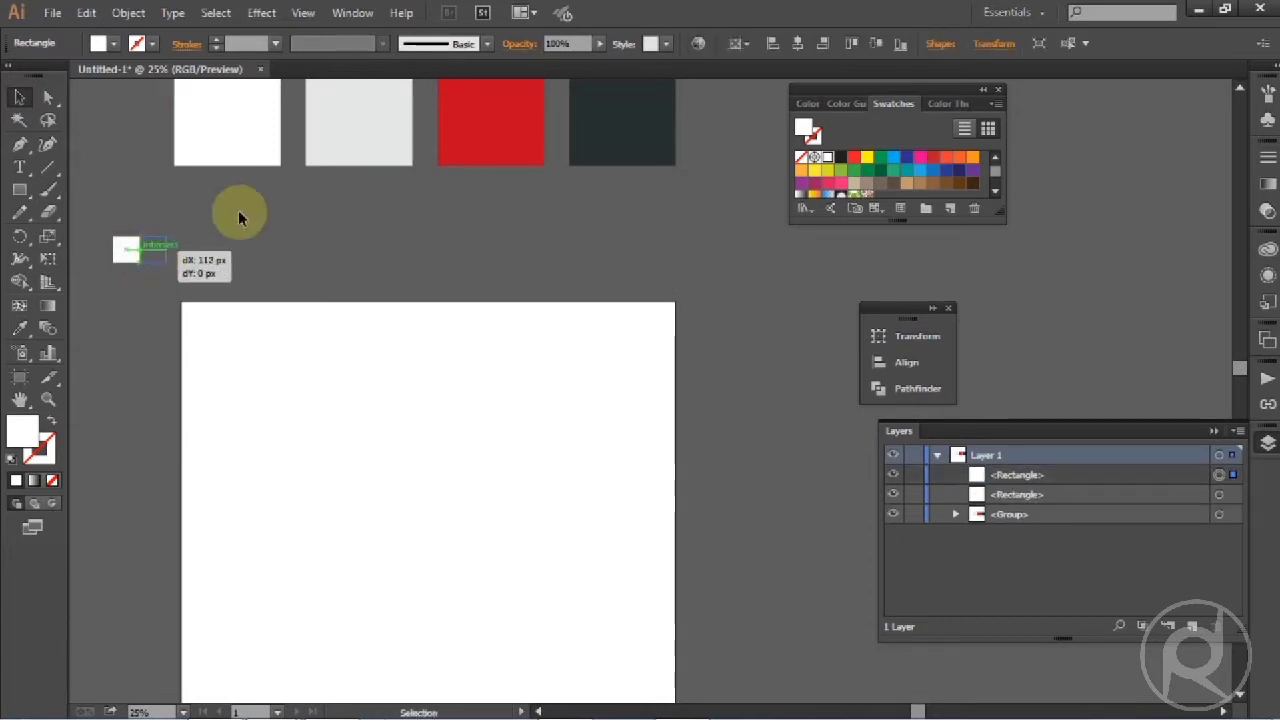
left_click(20, 329)
left_click(364, 126)
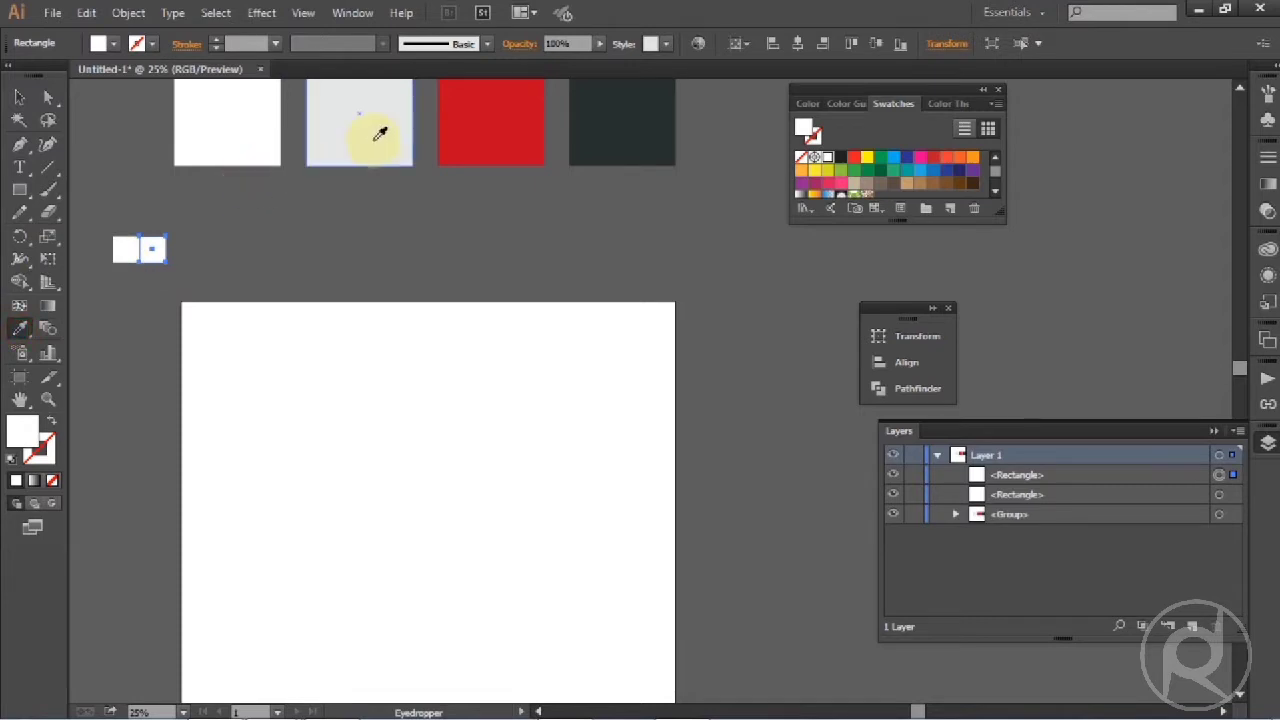
left_click(20, 97)
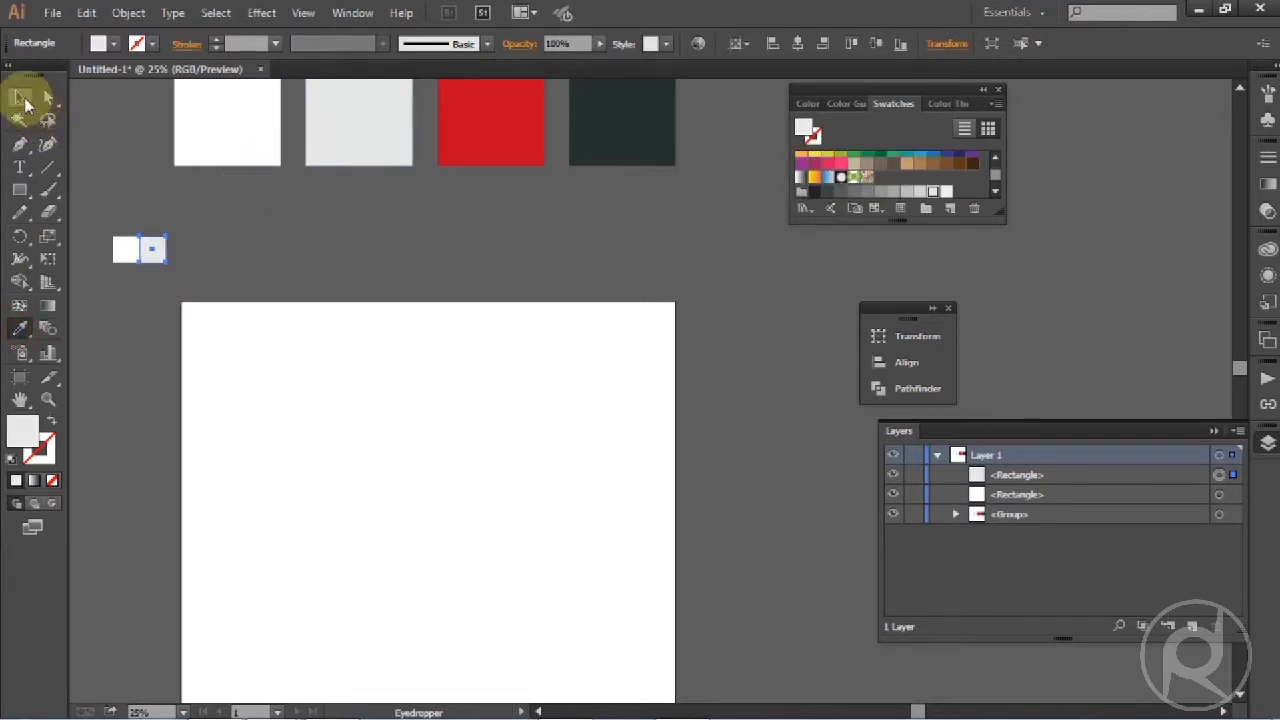
Copy the white and gray pair 224 px to the right and repeat the copy to form a row of 24 alternating squares
left_click(112, 302)
left_click_drag(129, 256, 187, 262)
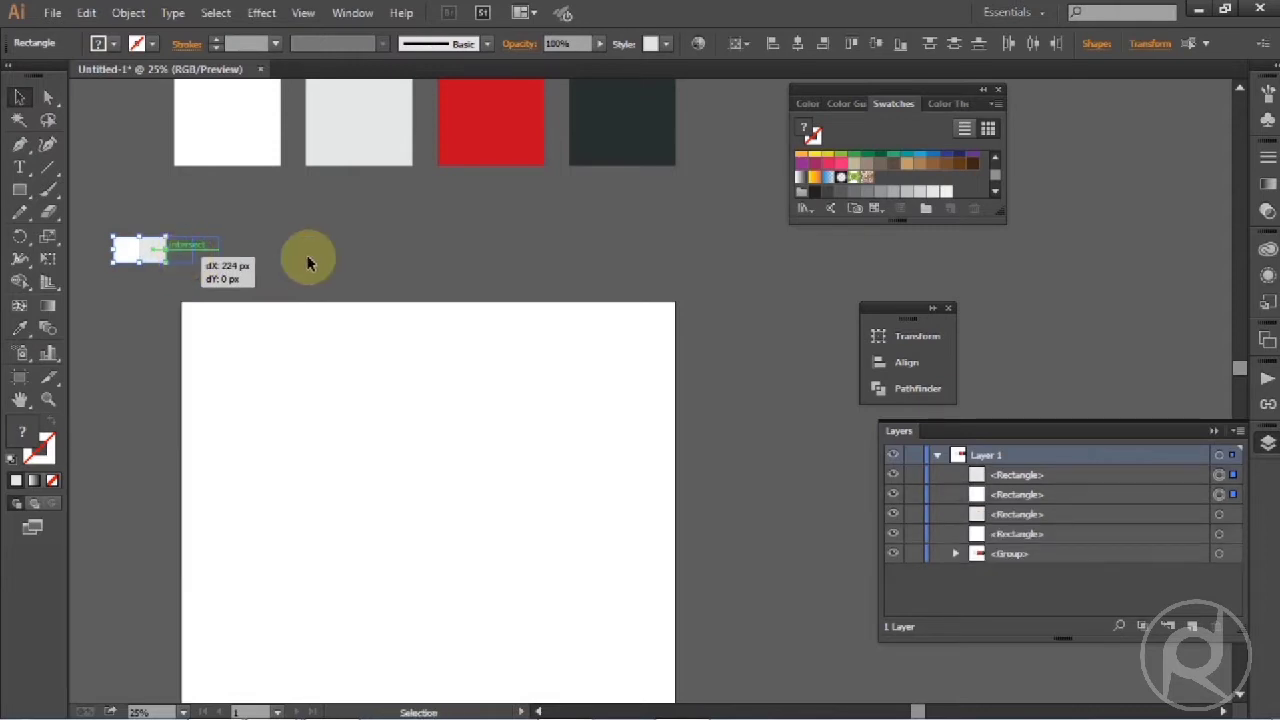
key("ctrl+d")
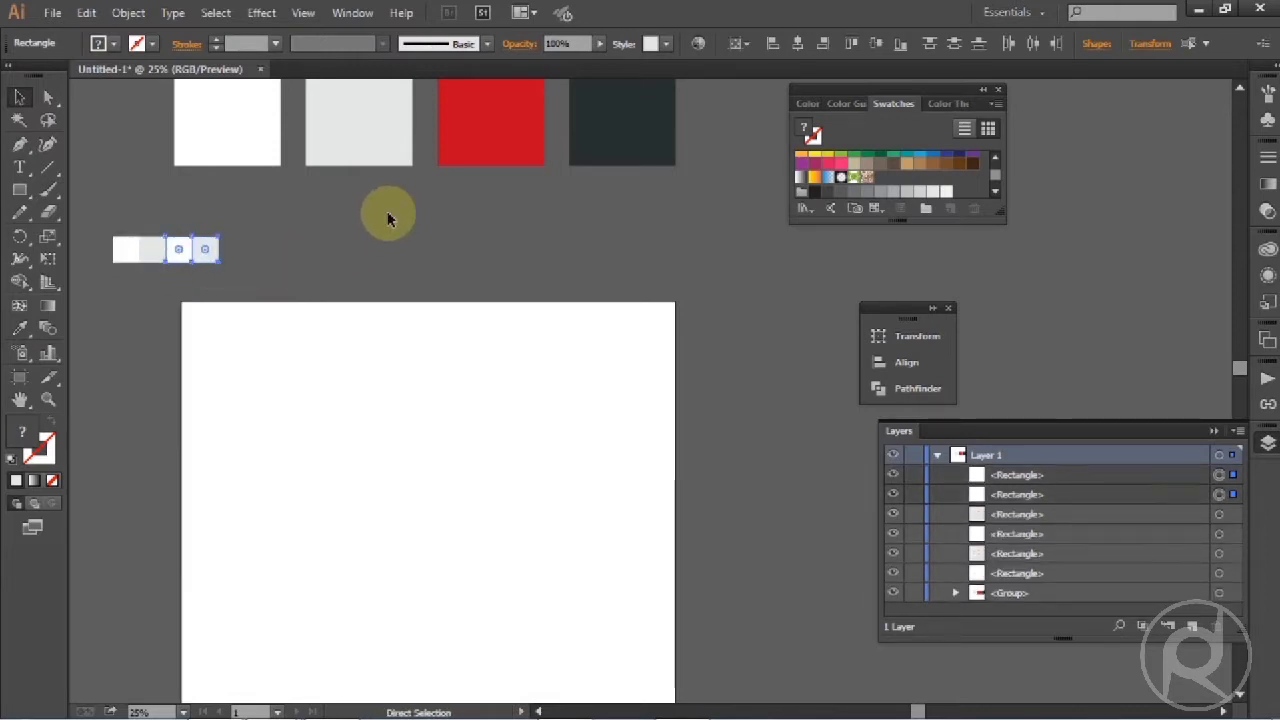
key("ctrl+d")
key("ctrl+d")
key("ctrl+d")
key("ctrl+d")
key("ctrl+d")
key("ctrl+d")
key("ctrl+d")
key("ctrl+d")
key("ctrl+d")
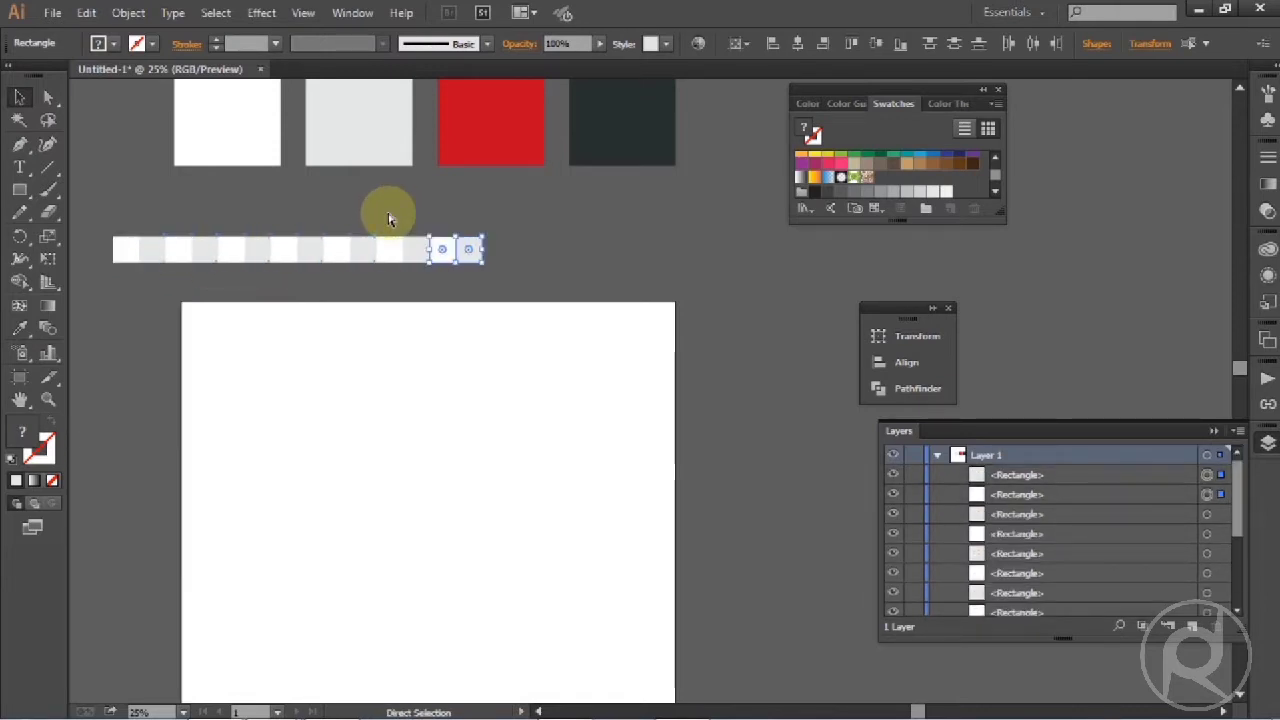
key("ctrl+d")
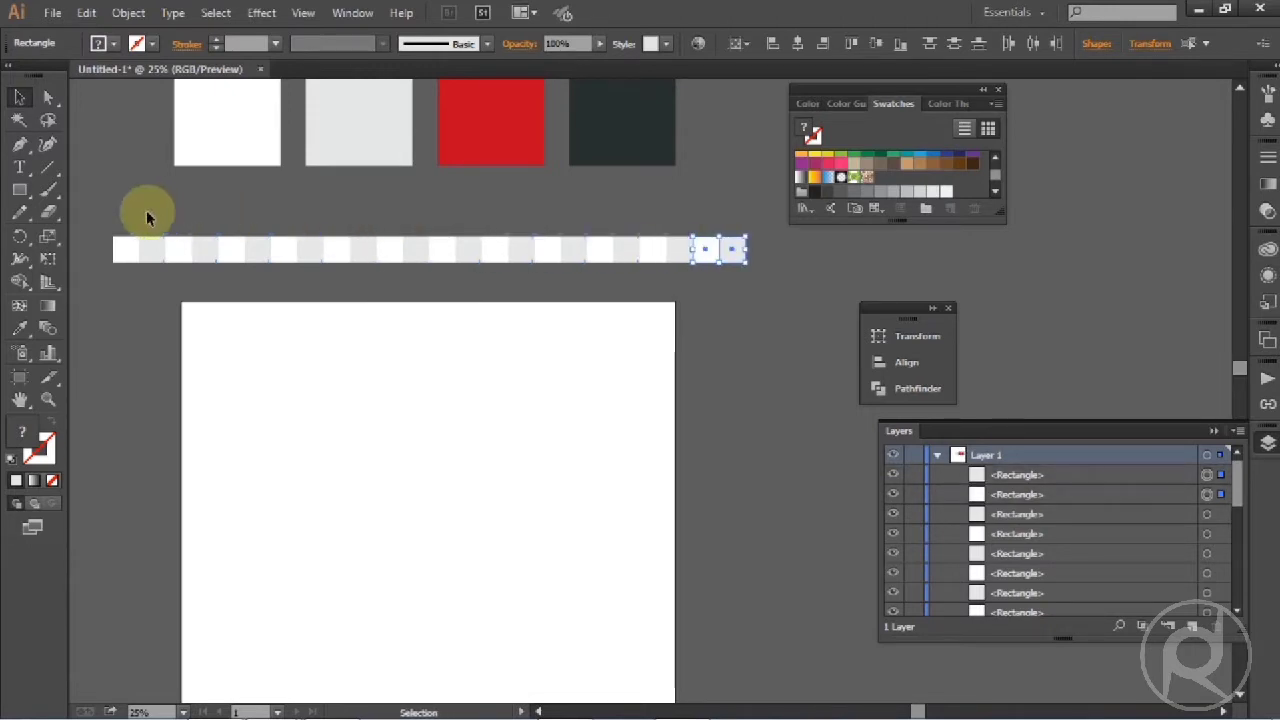
Copy the whole row of small squares directly below itself, shifted one square to the left so the colors alternate
left_click_drag(121, 207, 728, 274)
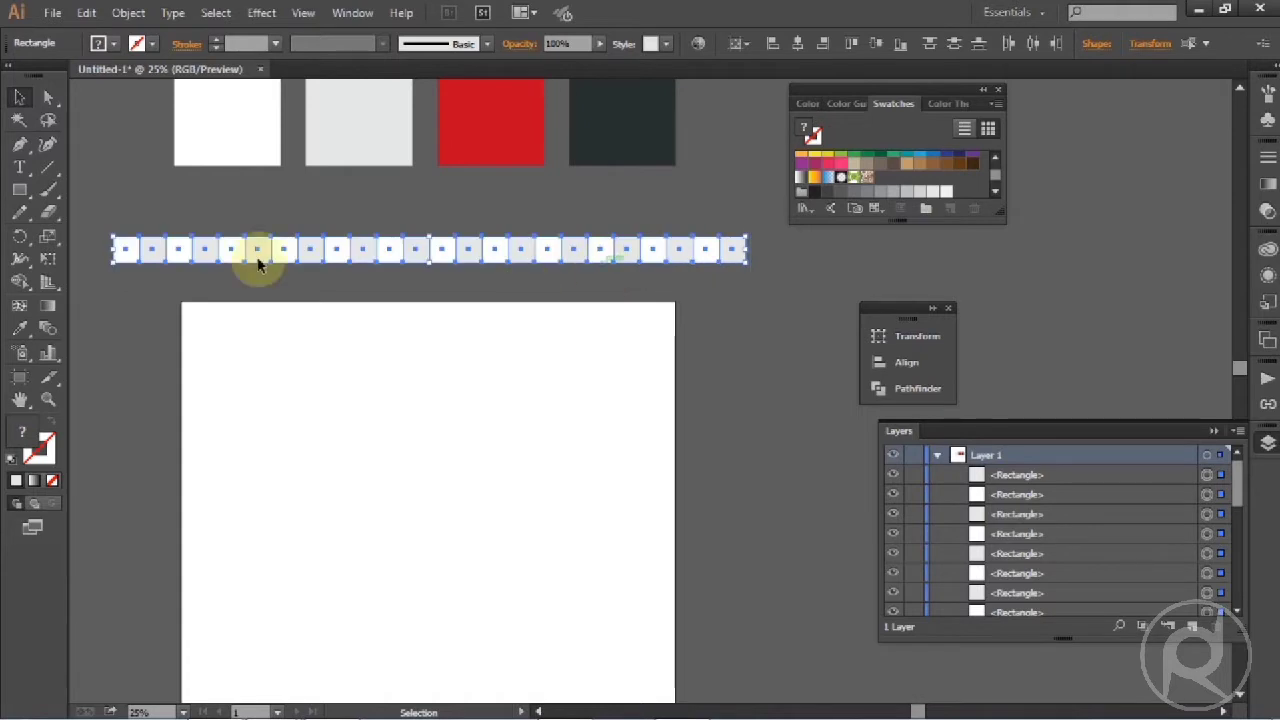
scroll(137, 262, "up", 2)
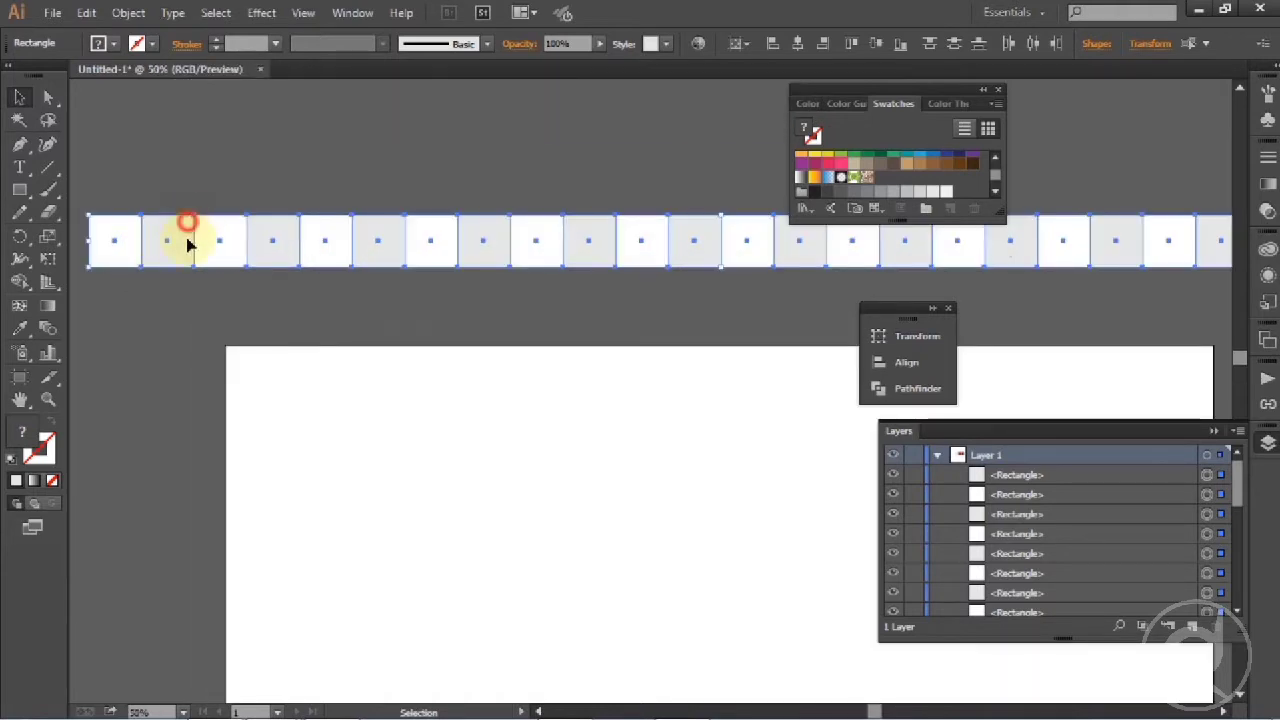
left_click_drag(188, 244, 141, 278)
Select both offset rows of squares and copy them directly below themselves so the checker pattern continues
scroll(149, 260, "down", 2)
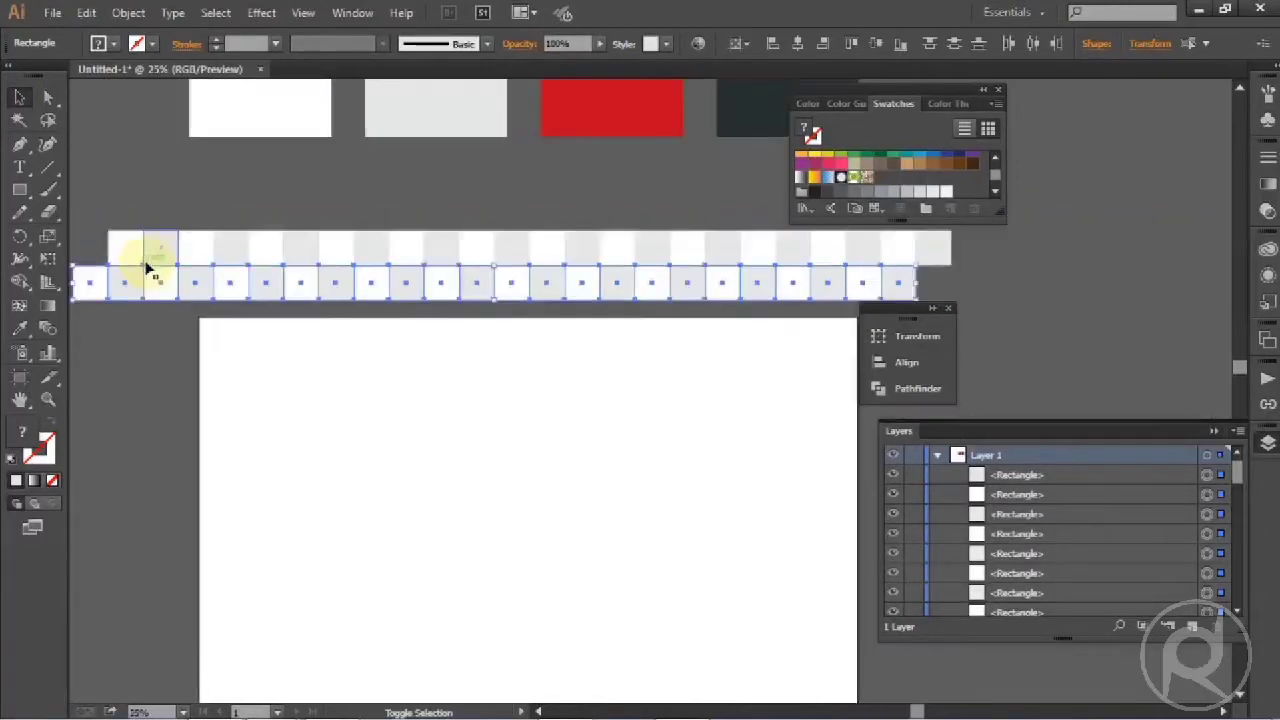
left_click_drag(94, 210, 768, 281)
left_click_drag(188, 260, 196, 317)
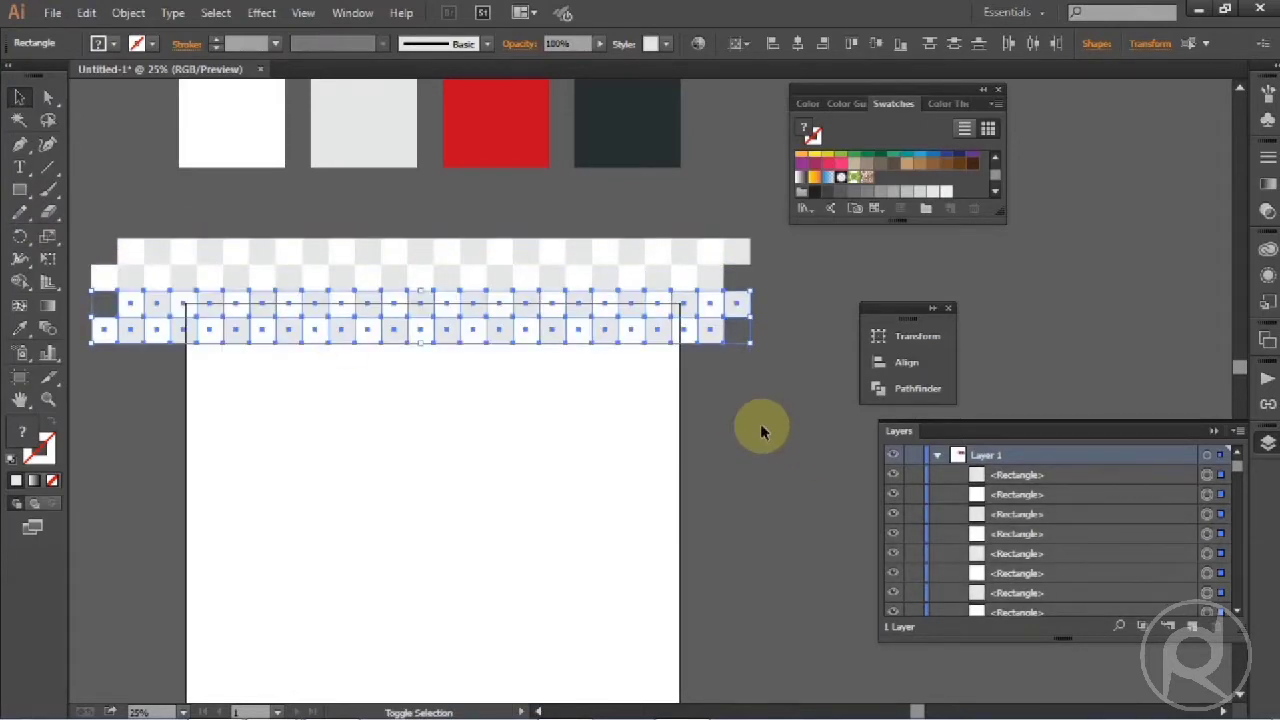
Repeat the two-row copy downward until the checkerboard extends past the artboard's lower edge
key("ctrl+d")
key("ctrl+d")
key("ctrl+d")
key("ctrl+d")
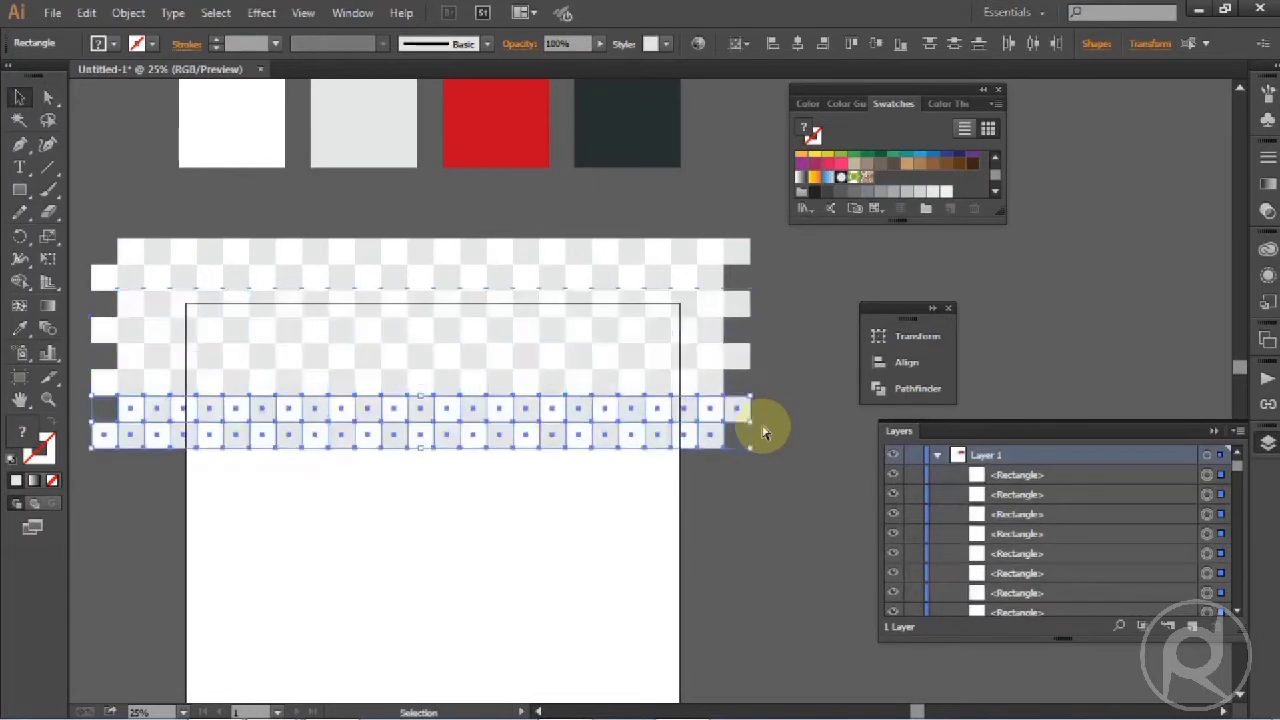
key("ctrl+d")
key("ctrl+d")
key("ctrl+d")
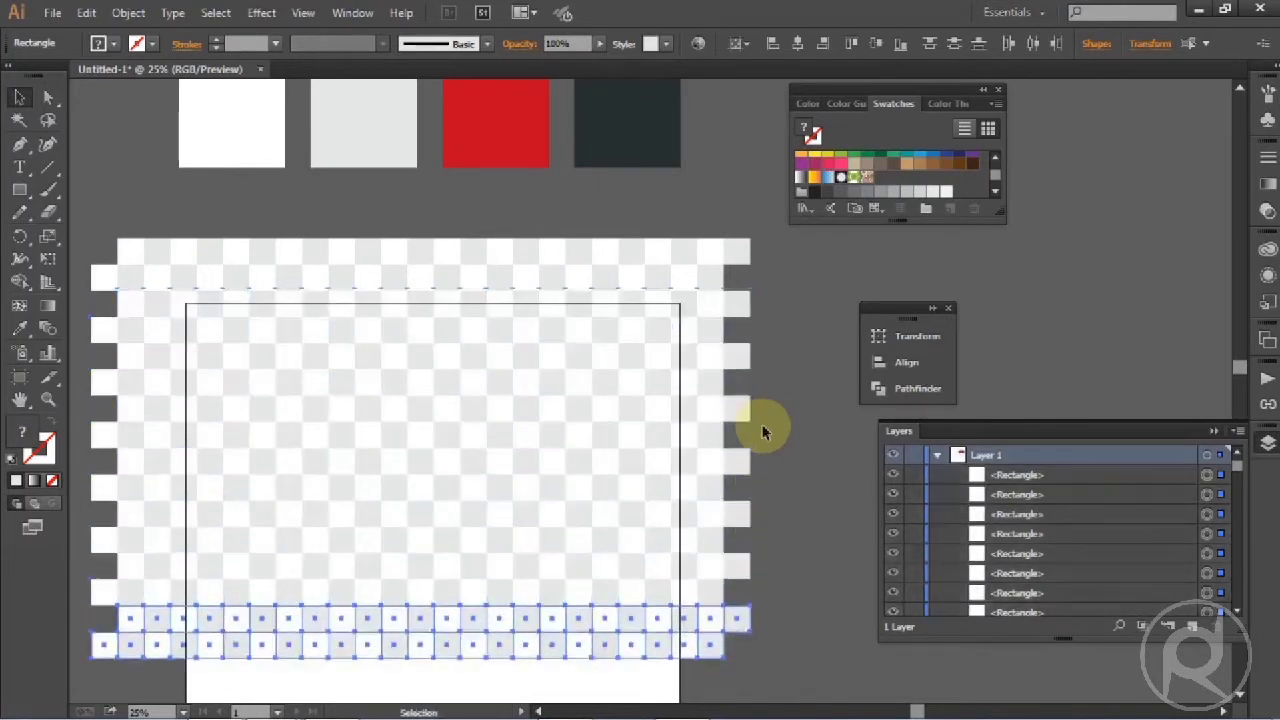
key("ctrl+minus")
key("ctrl+minus")
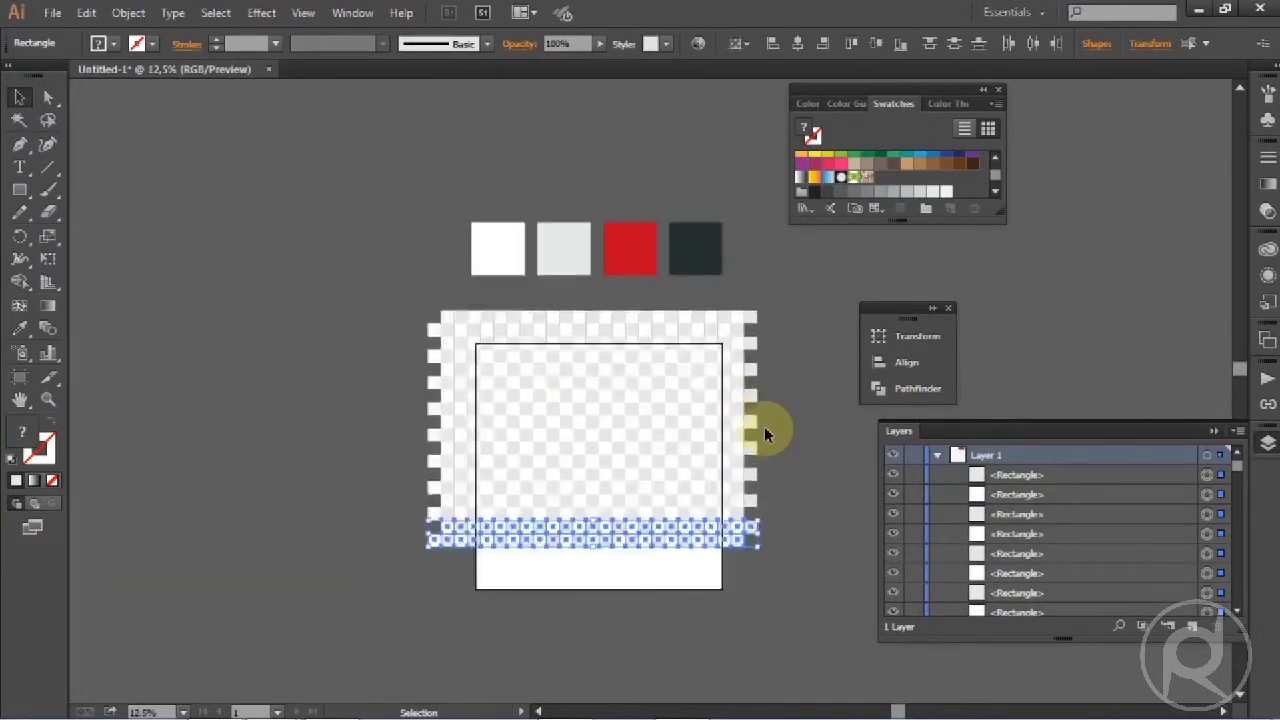
left_click_drag(812, 420, 636, 395)
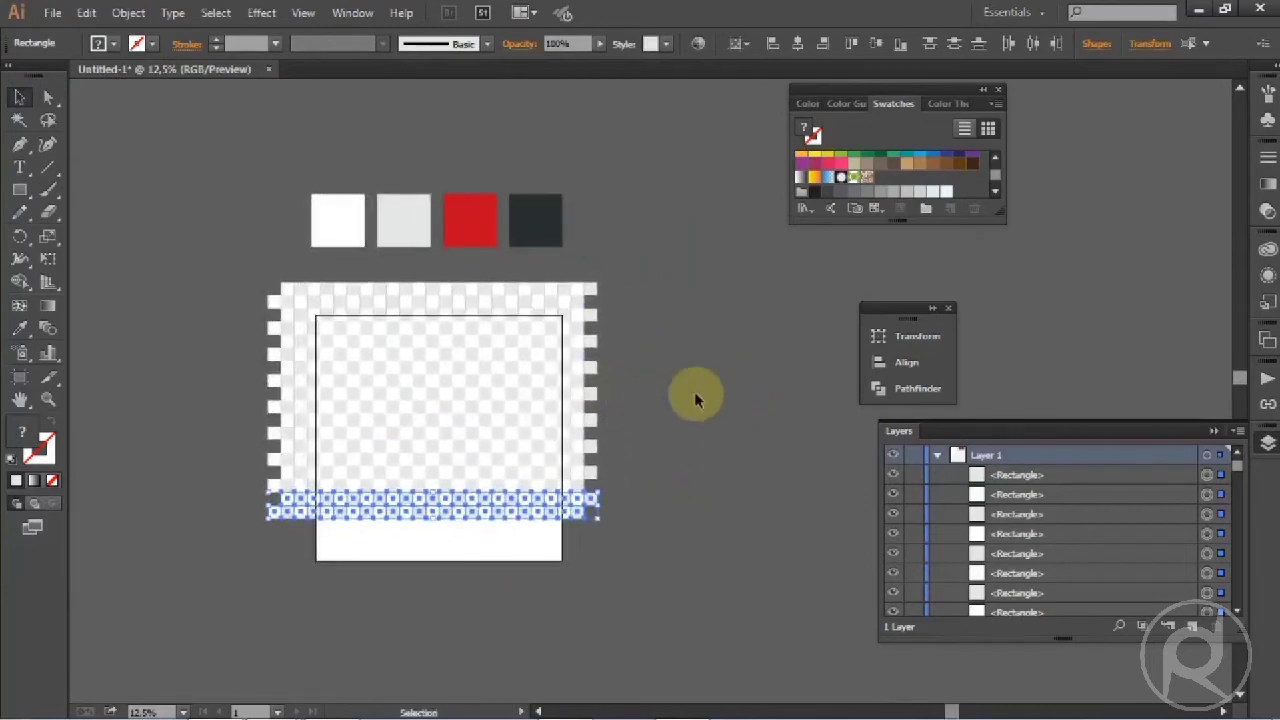
key("ctrl+d")
key("ctrl+d")
key("ctrl+d")
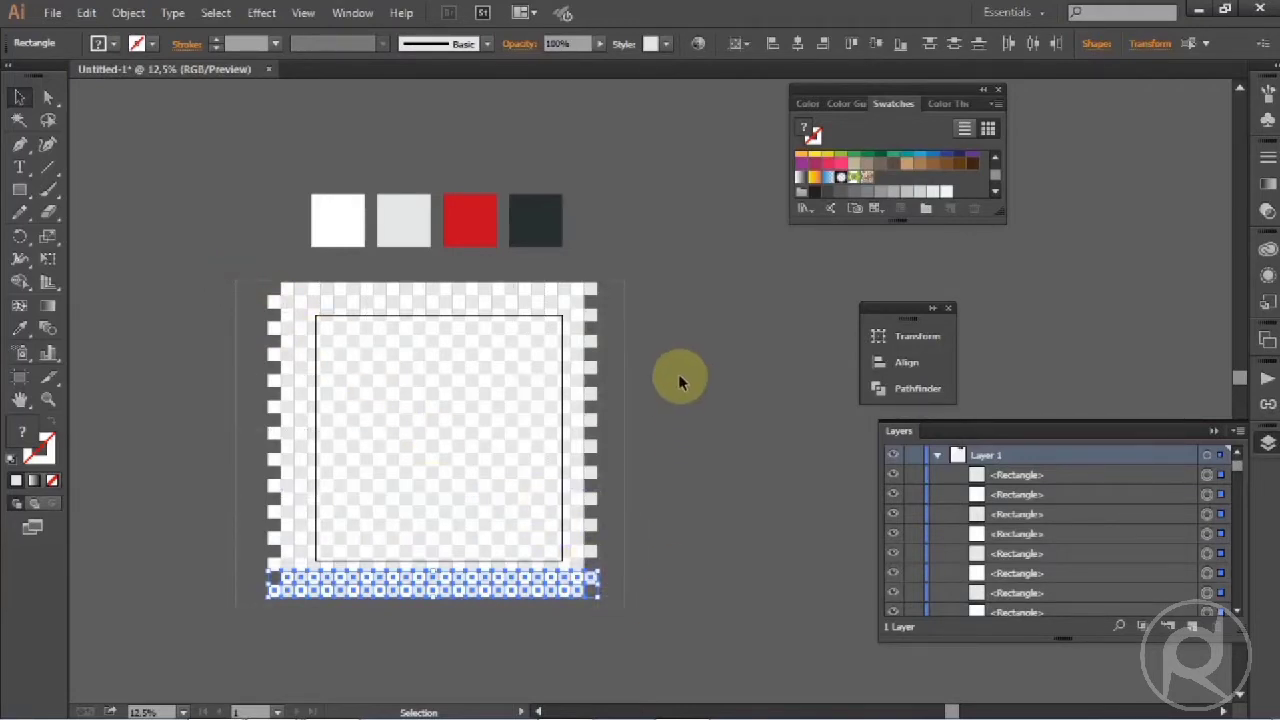
Group all the checkerboard squares and center the group horizontally and vertically on the artboard
key("ctrl+a")
right_click(672, 322)
left_click(711, 406)
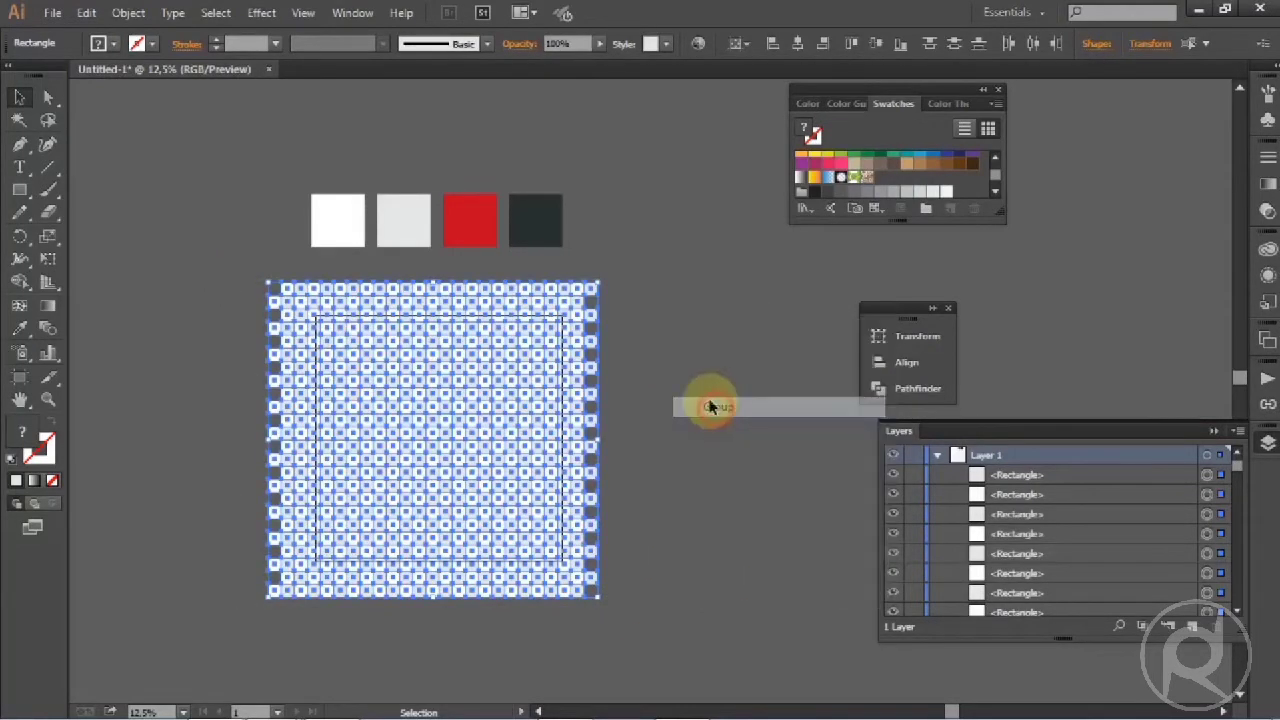
left_click(744, 50)
left_click(744, 108)
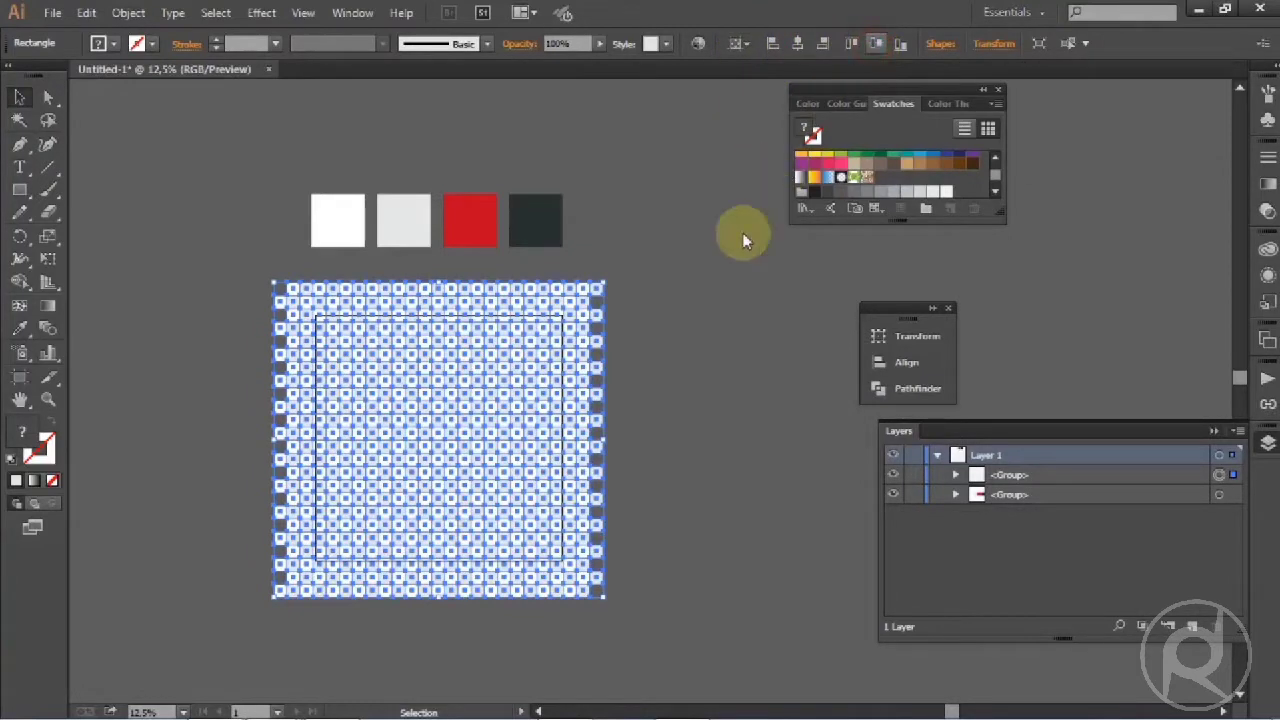
Scale the checkerboard group down proportionally about its center to about 2464 px wide, still overlapping every artboard edge
left_click_drag(605, 432, 585, 431)
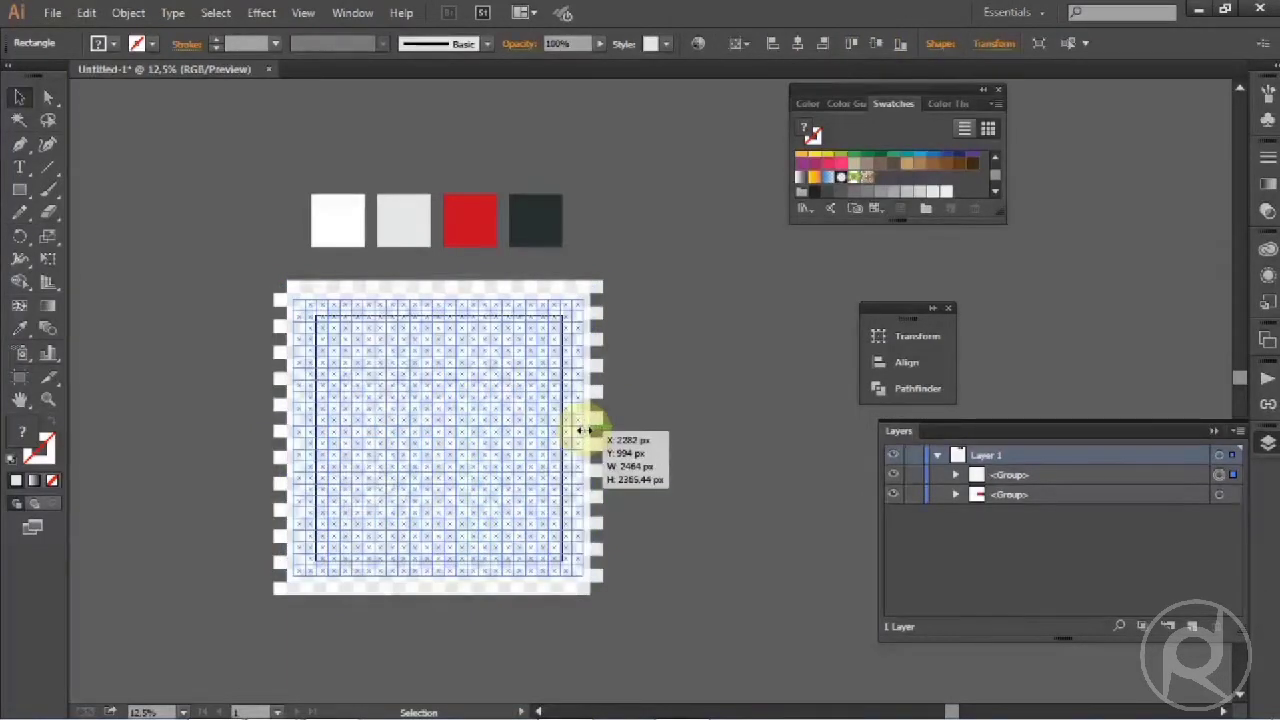
left_click(662, 362)
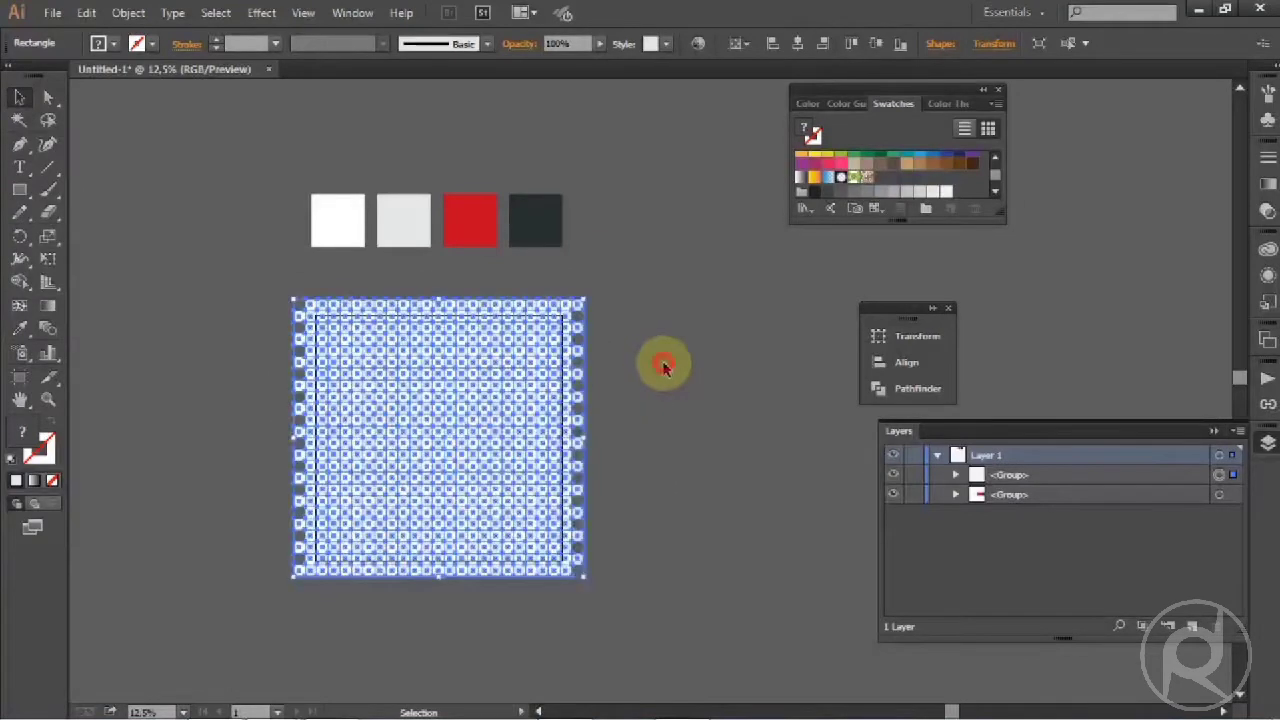
left_click(509, 429)
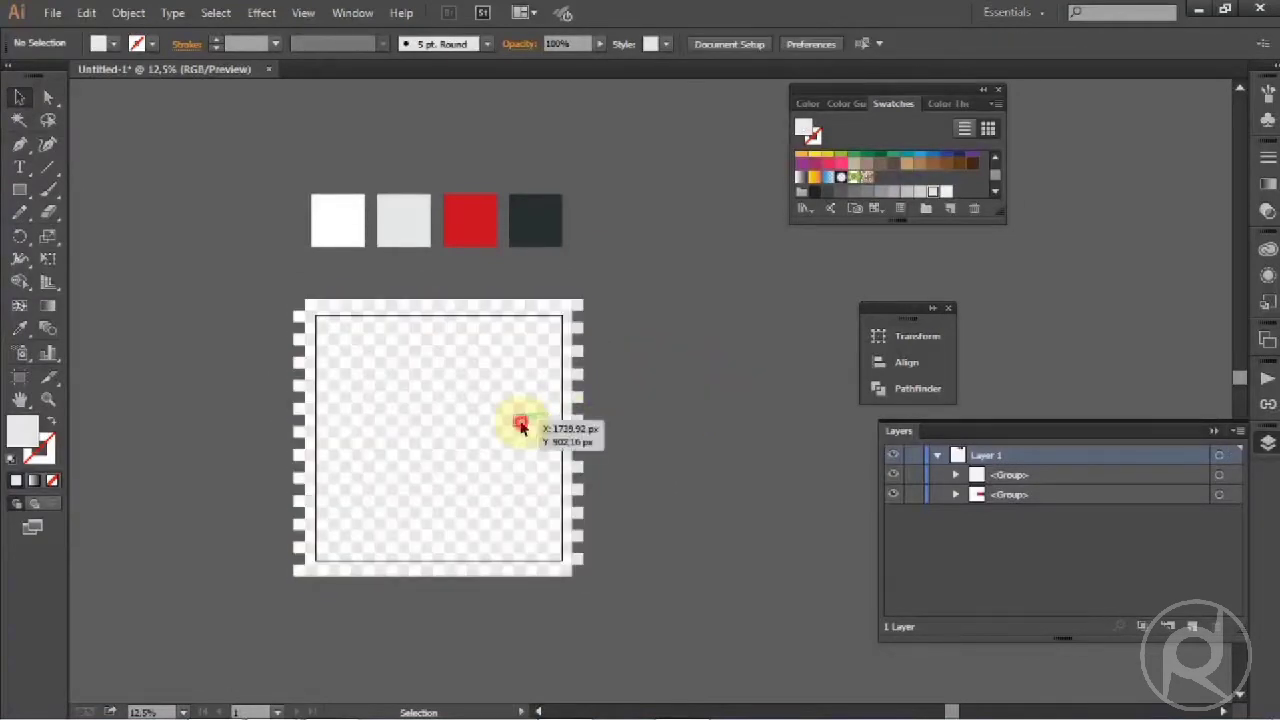
left_click(703, 449)
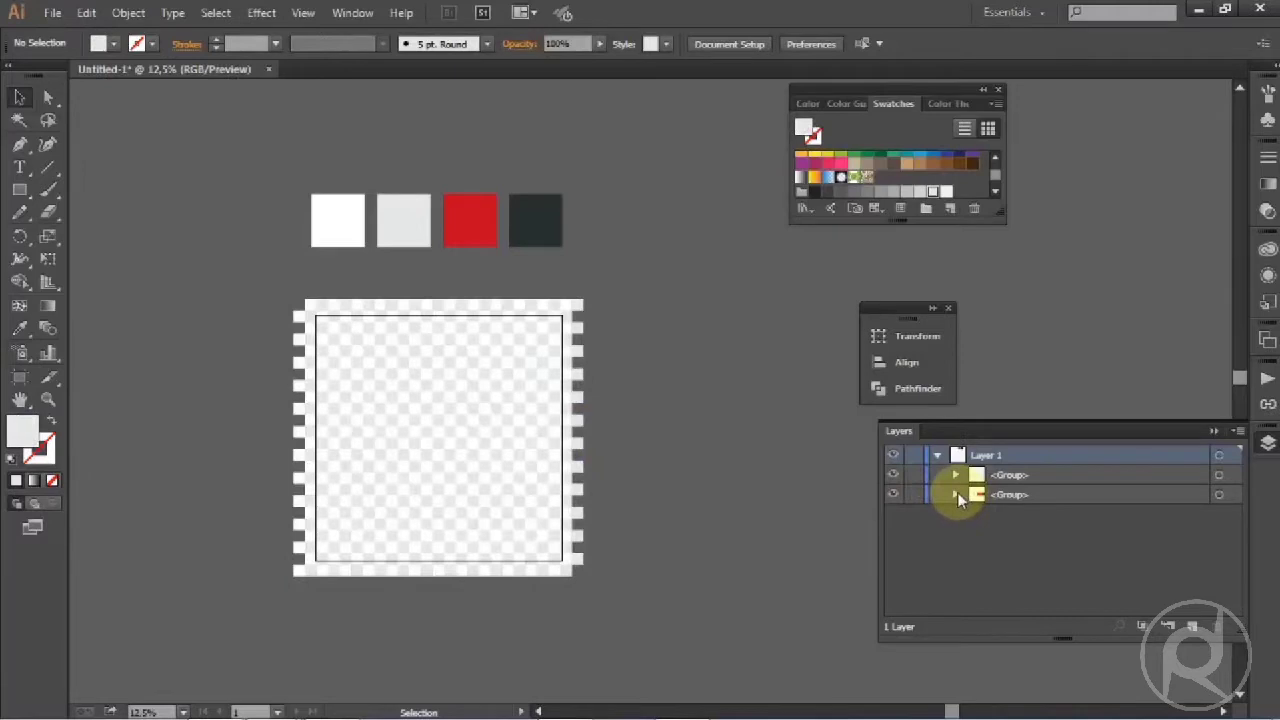
Hide the checkerboard group, draw a rectangle covering exactly the whole artboard, and show the checkerboard again
scroll(173, 226, "down", 2)
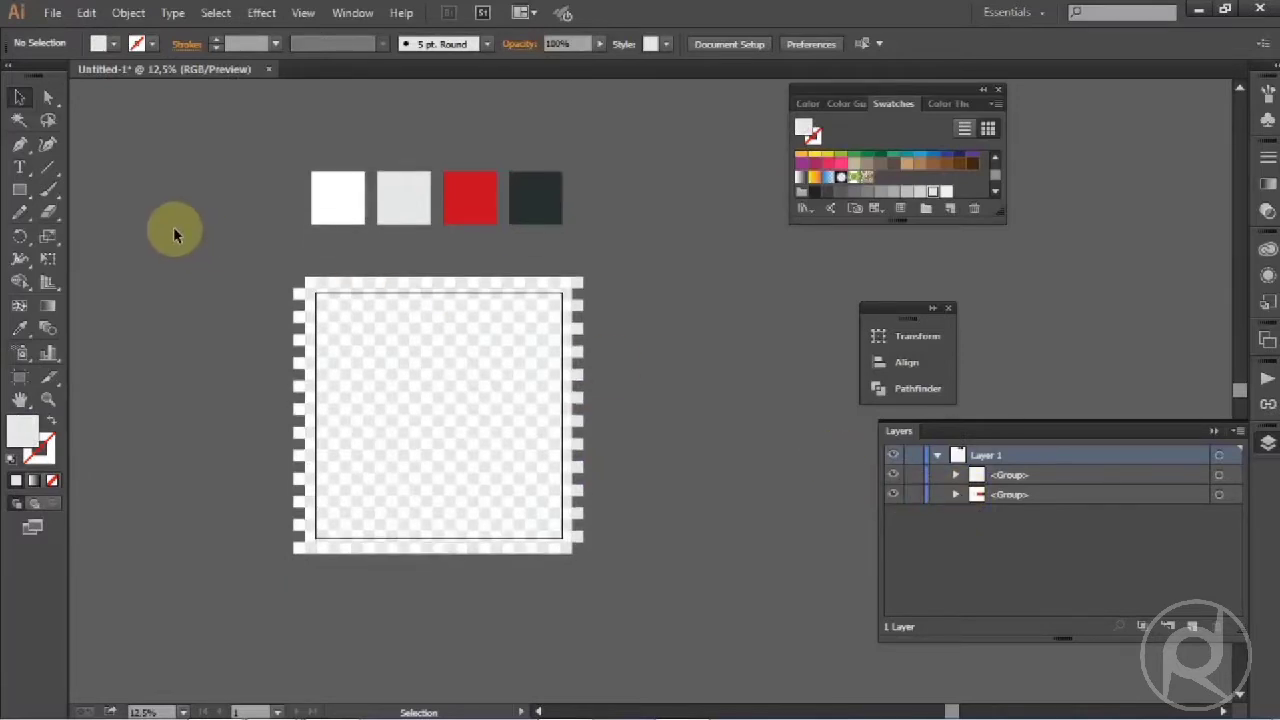
left_click(21, 194)
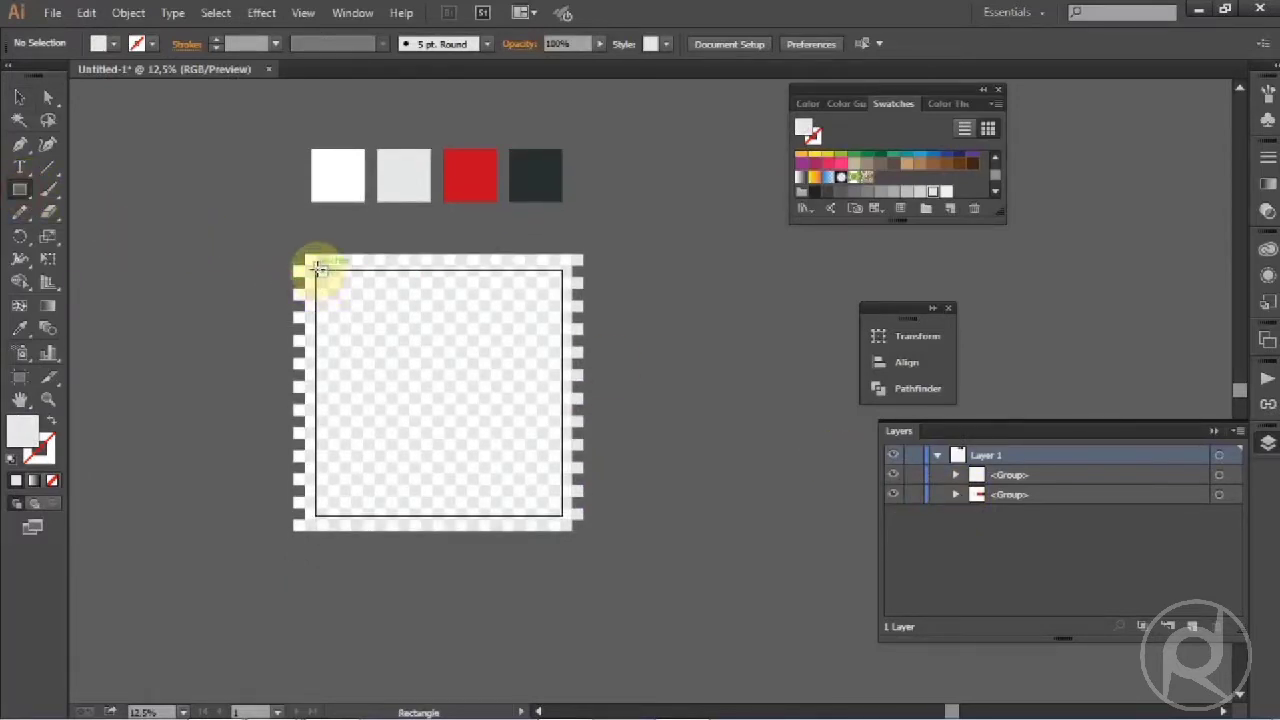
left_click(894, 474)
left_click_drag(315, 270, 562, 516)
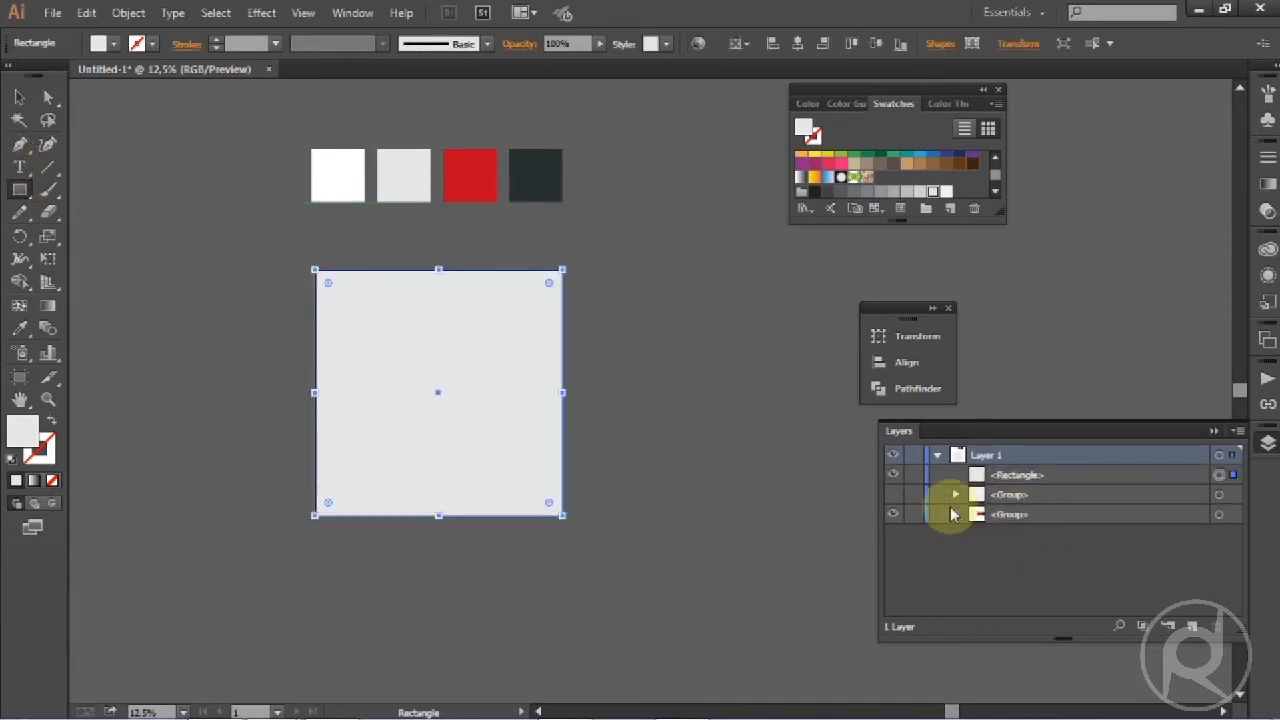
left_click(894, 495)
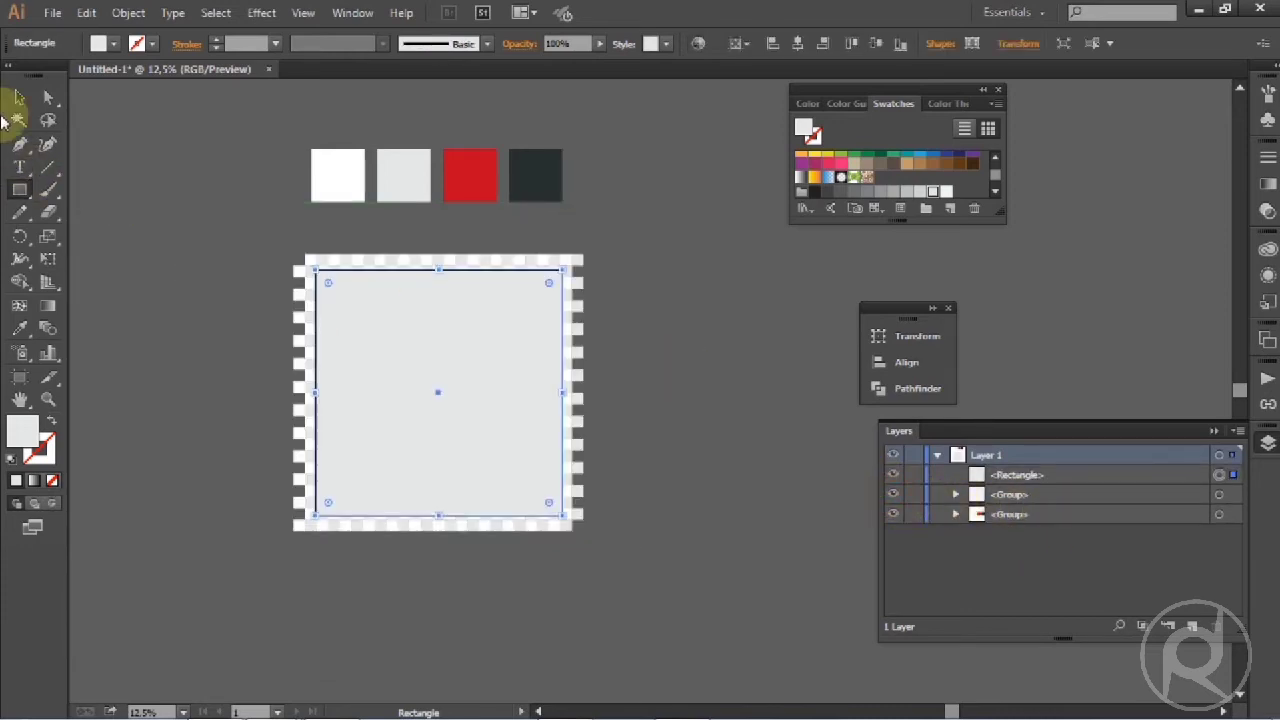
Make a clipping mask from the artboard-sized rectangle and the checkerboard group
left_click(19, 97)
left_click_drag(242, 256, 586, 534)
right_click(660, 285)
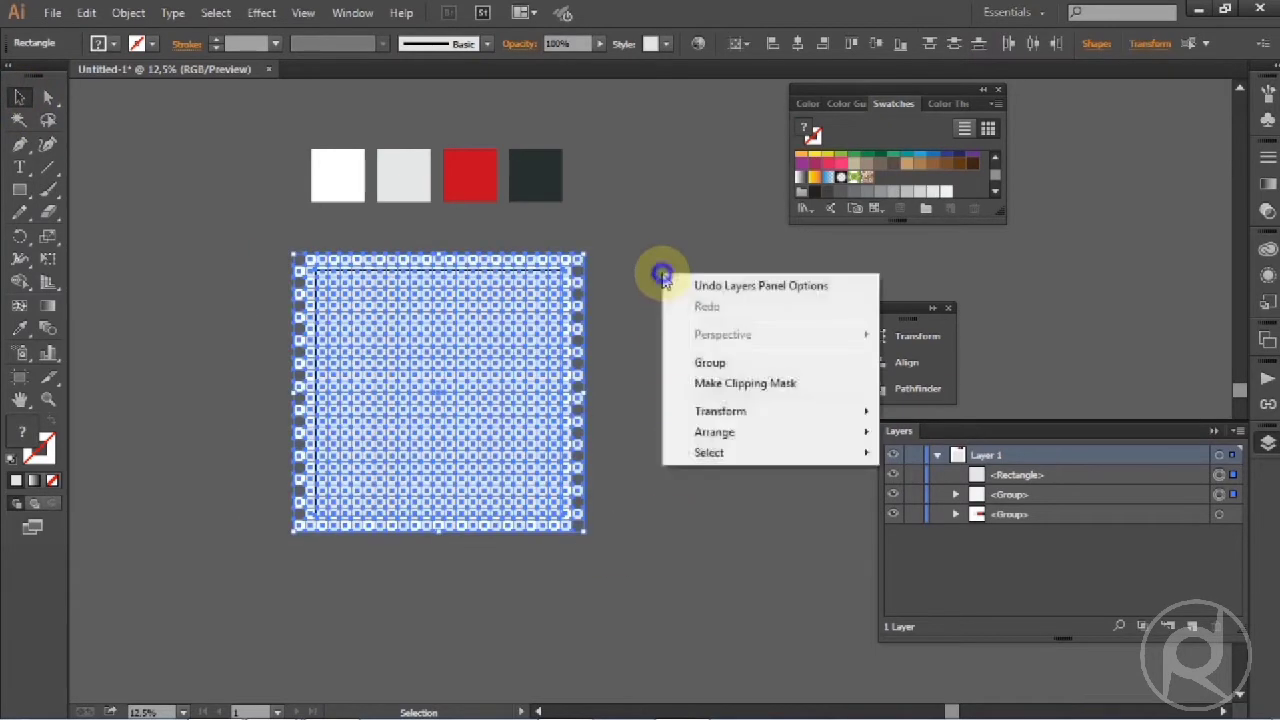
left_click(712, 384)
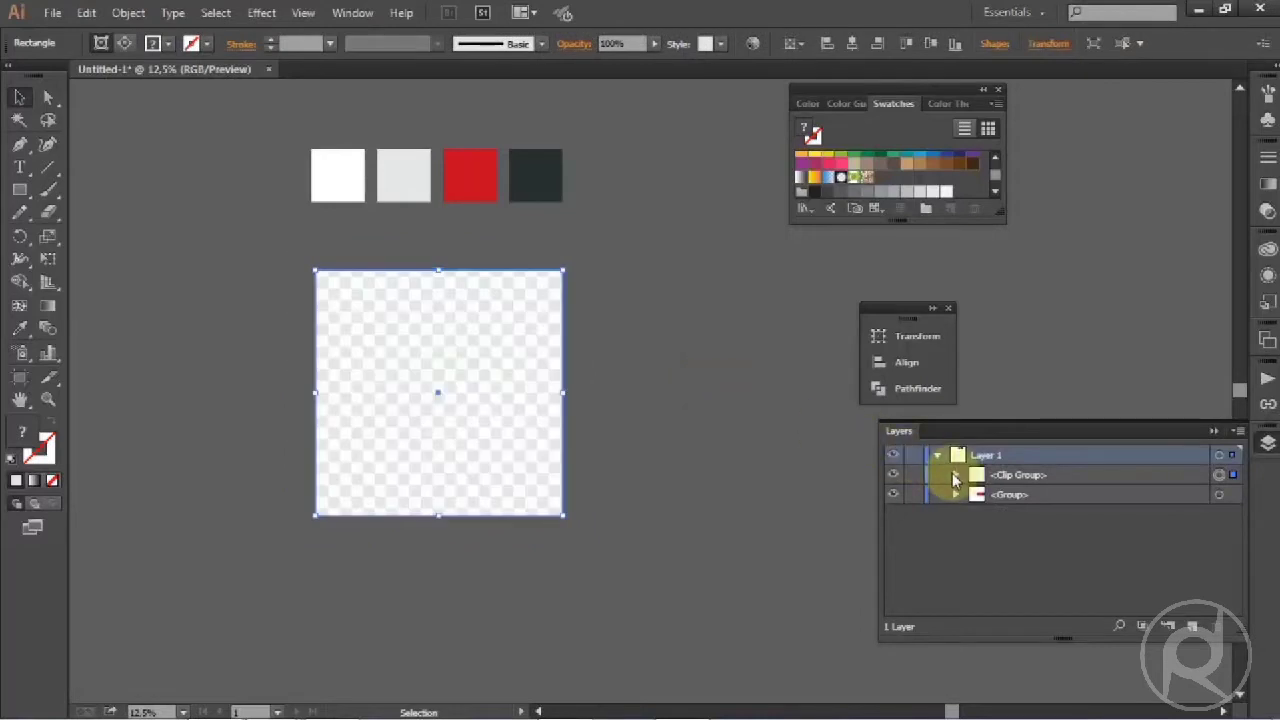
Rename the clip group as "Insert Image Here" and lock it
left_click(955, 476)
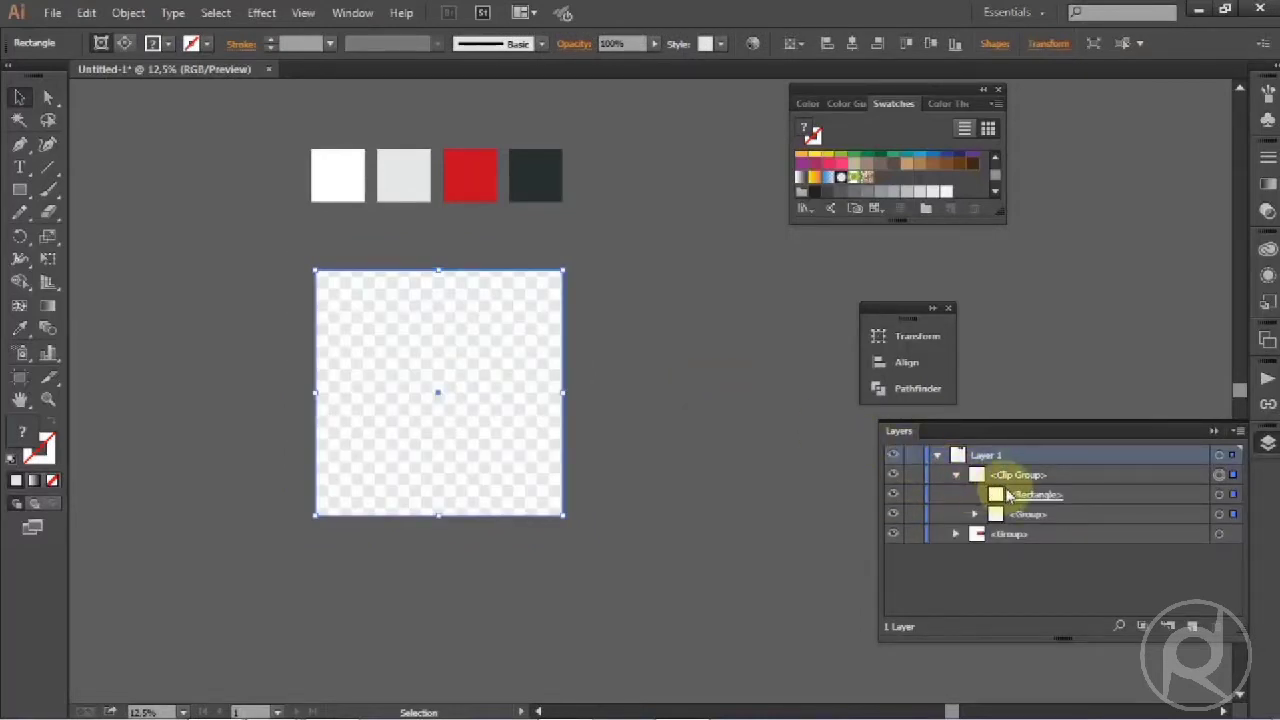
left_click(957, 480)
double_click(1040, 474)
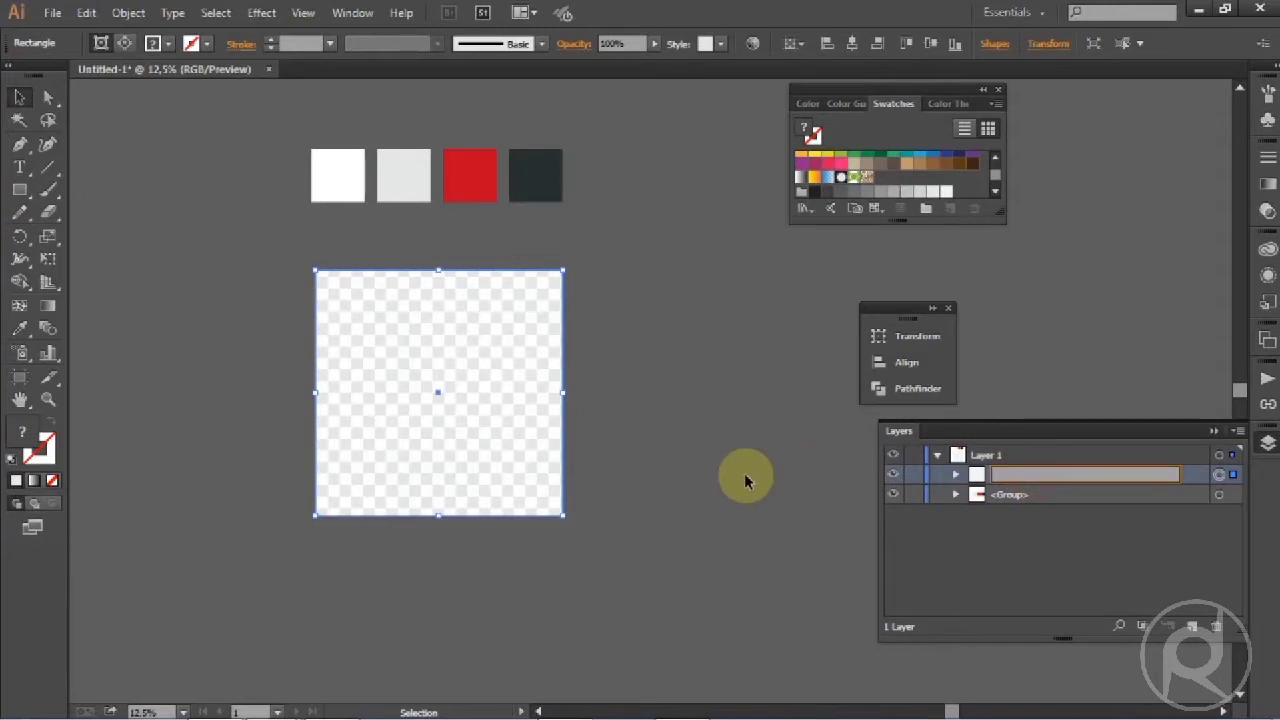
type("t Image Here")
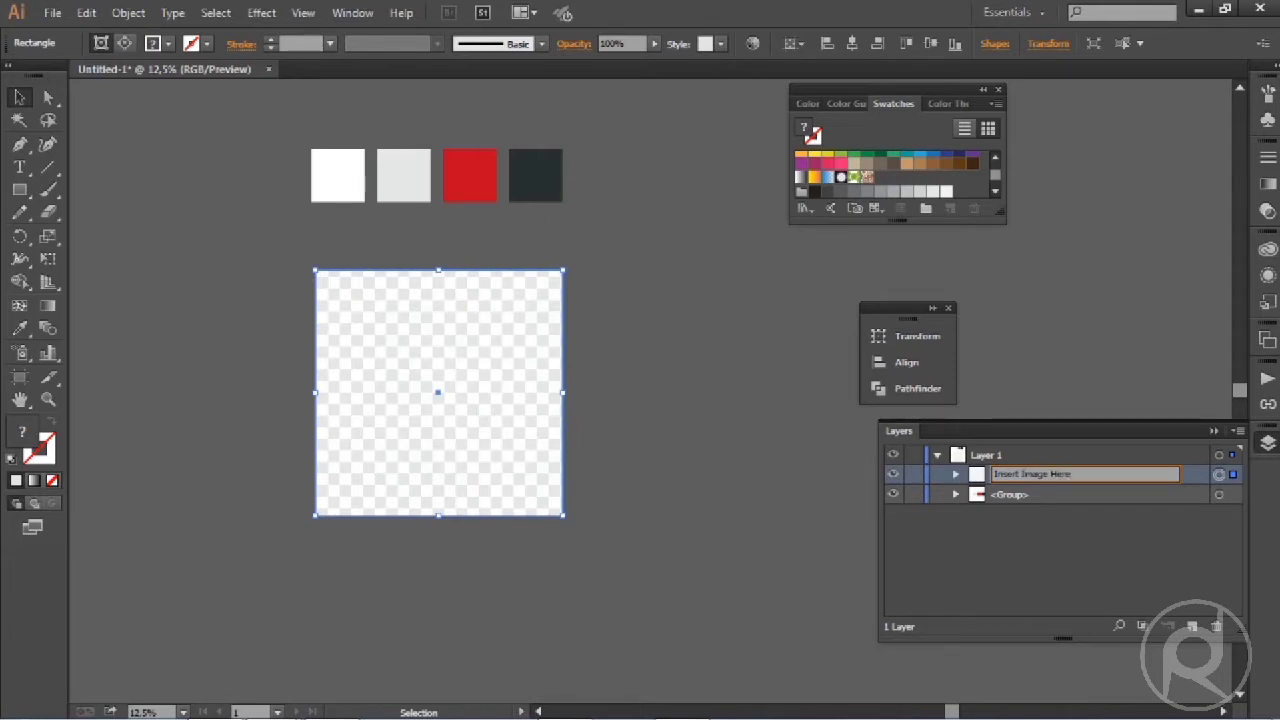
left_click(787, 463)
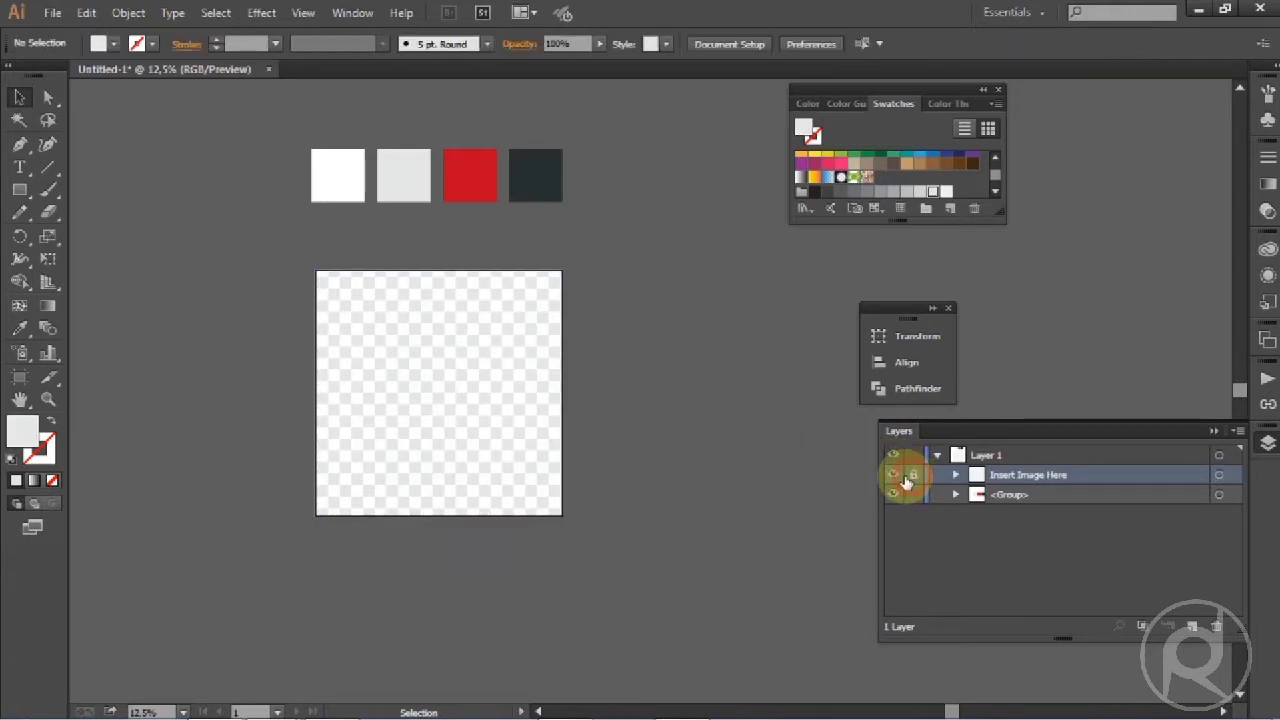
Draw a full-height rectangle over about the left third of the artboard and fill it with the palette's white
left_click(21, 193)
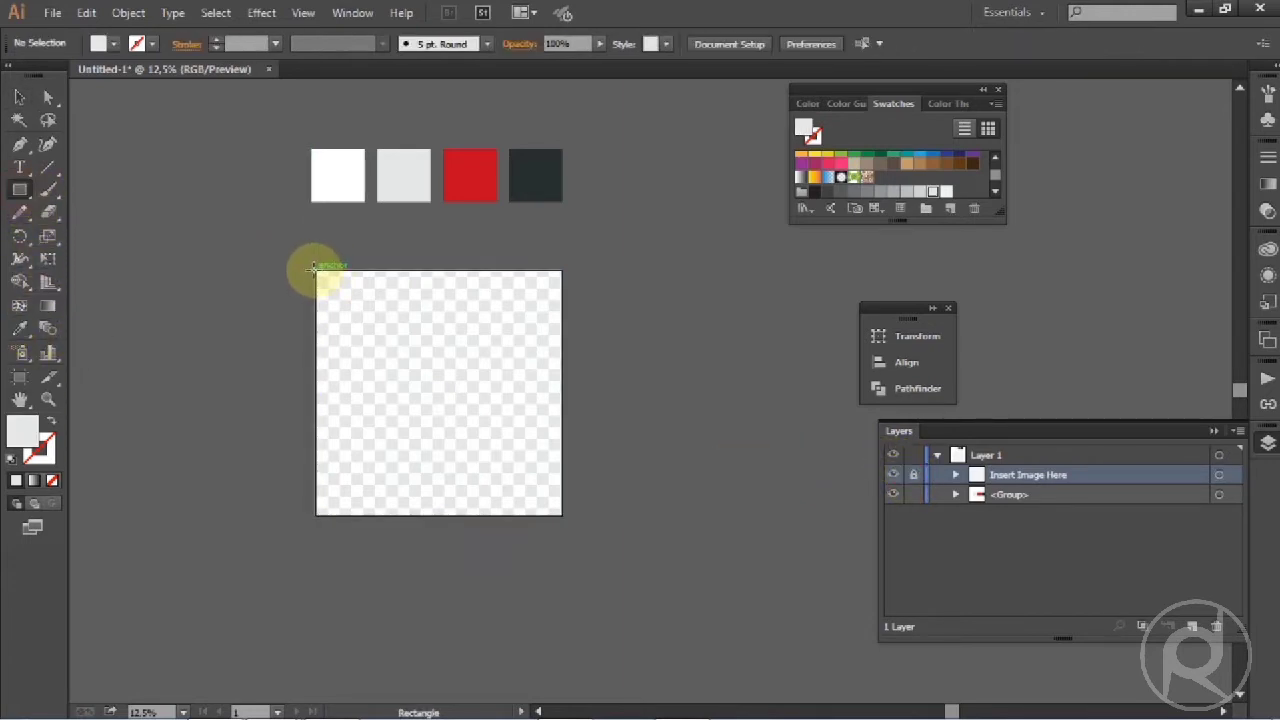
left_click_drag(311, 270, 397, 518)
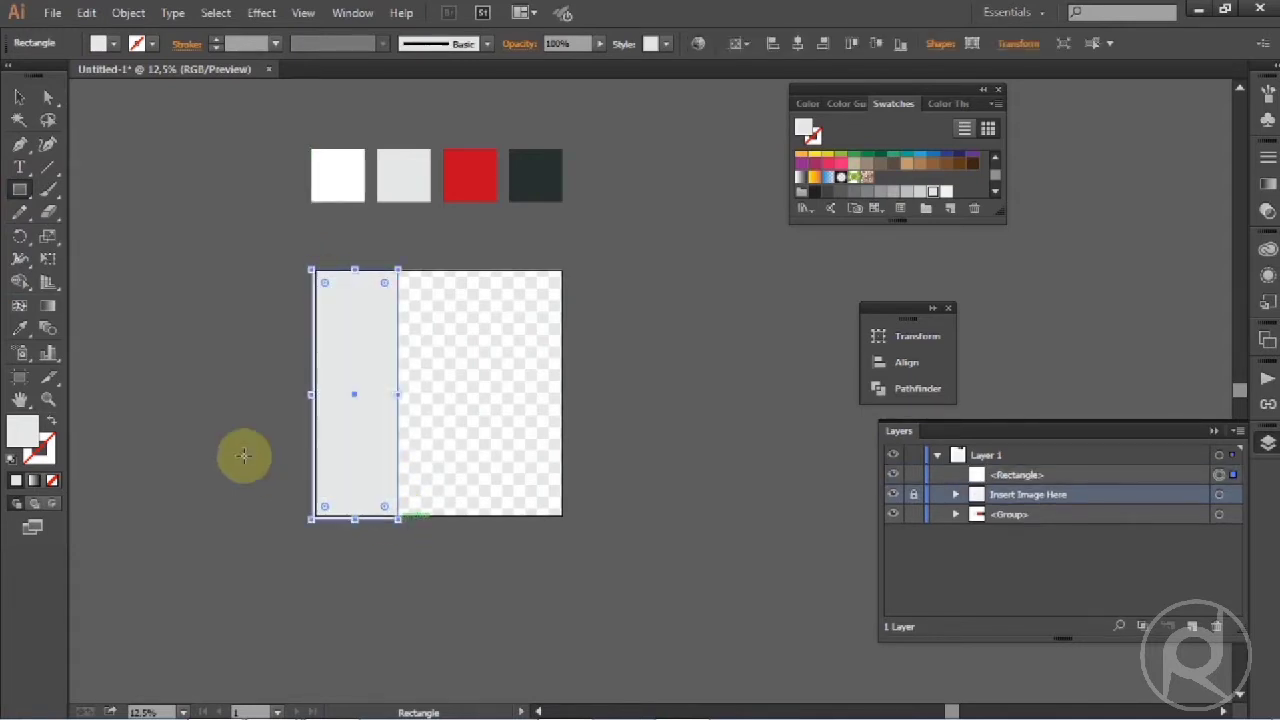
left_click(19, 327)
left_click(332, 185)
Draw a white rectangle about 2256 by 744 px across the artboard's lower edge and unite it with the tall rectangle into an L shape
left_click(19, 190)
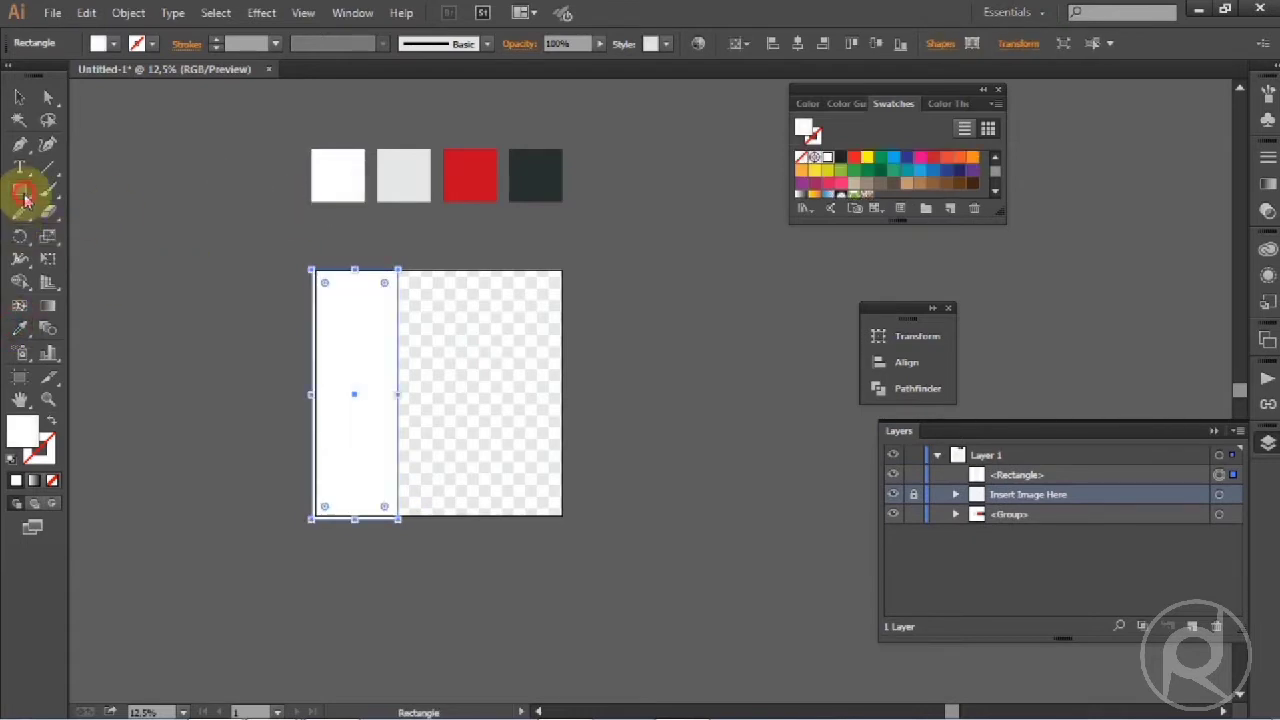
left_click_drag(312, 462, 577, 548)
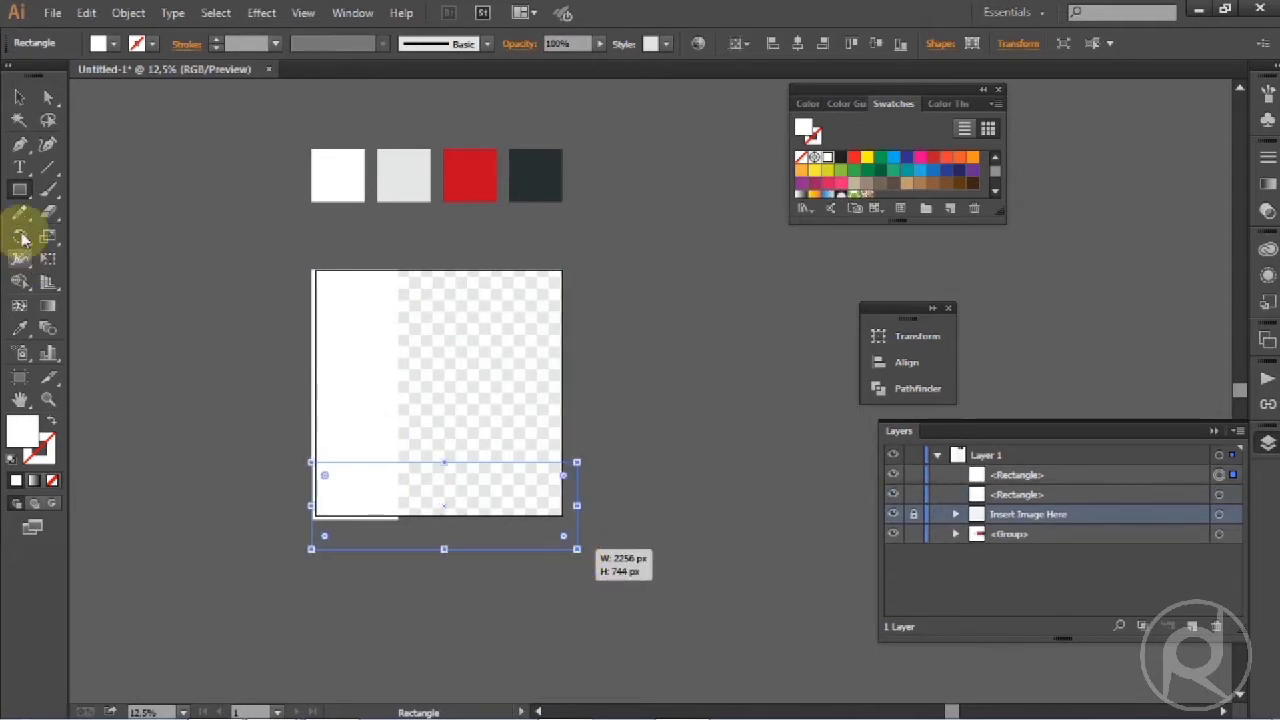
left_click(20, 99)
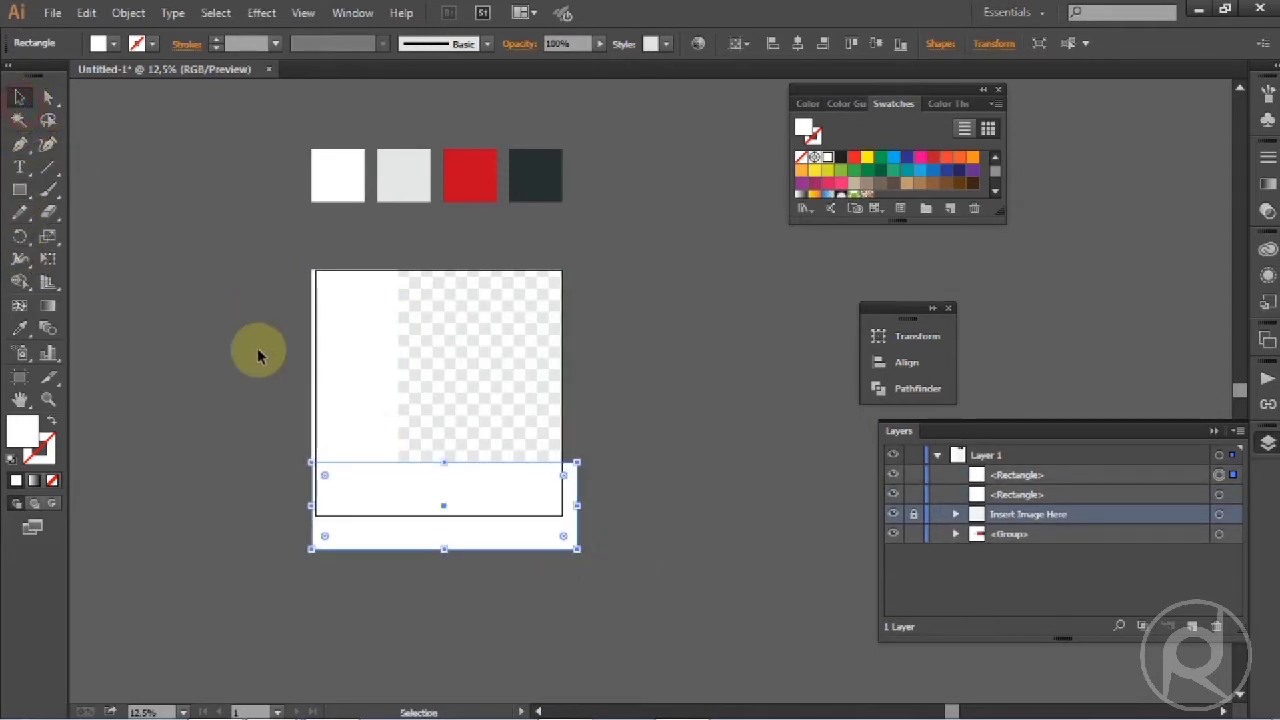
left_click(341, 378, "shift")
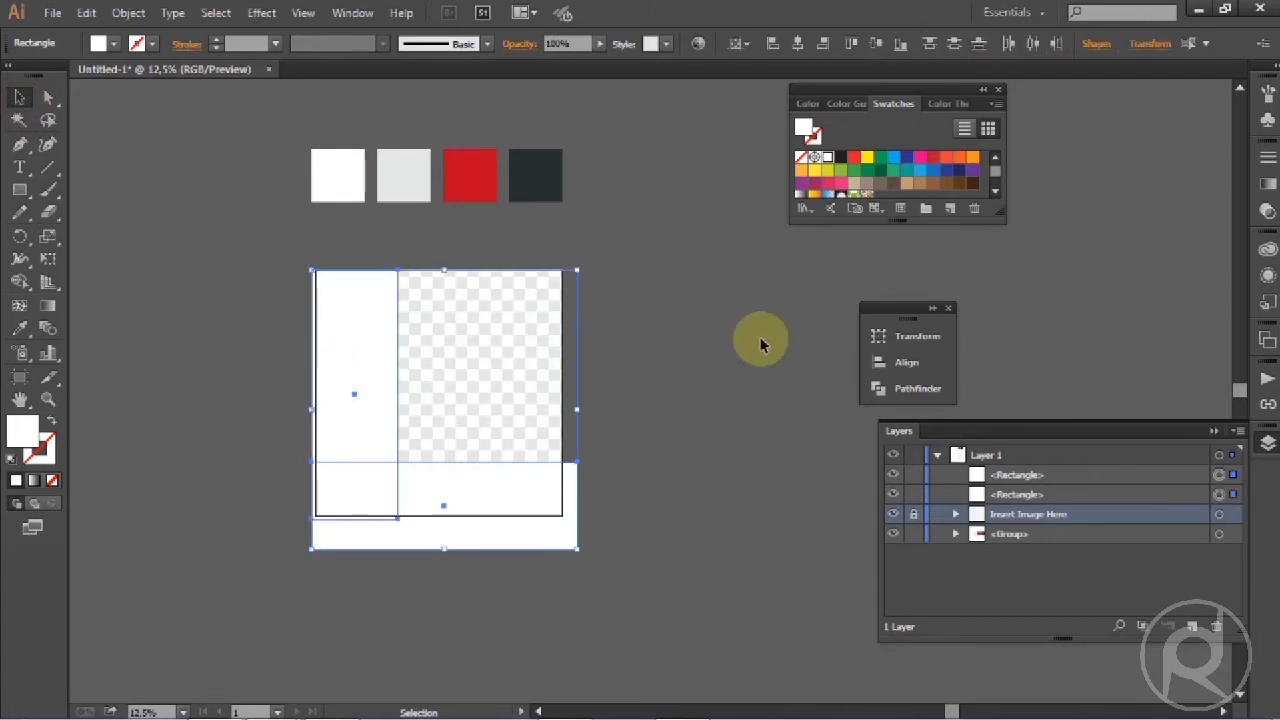
left_click(884, 391)
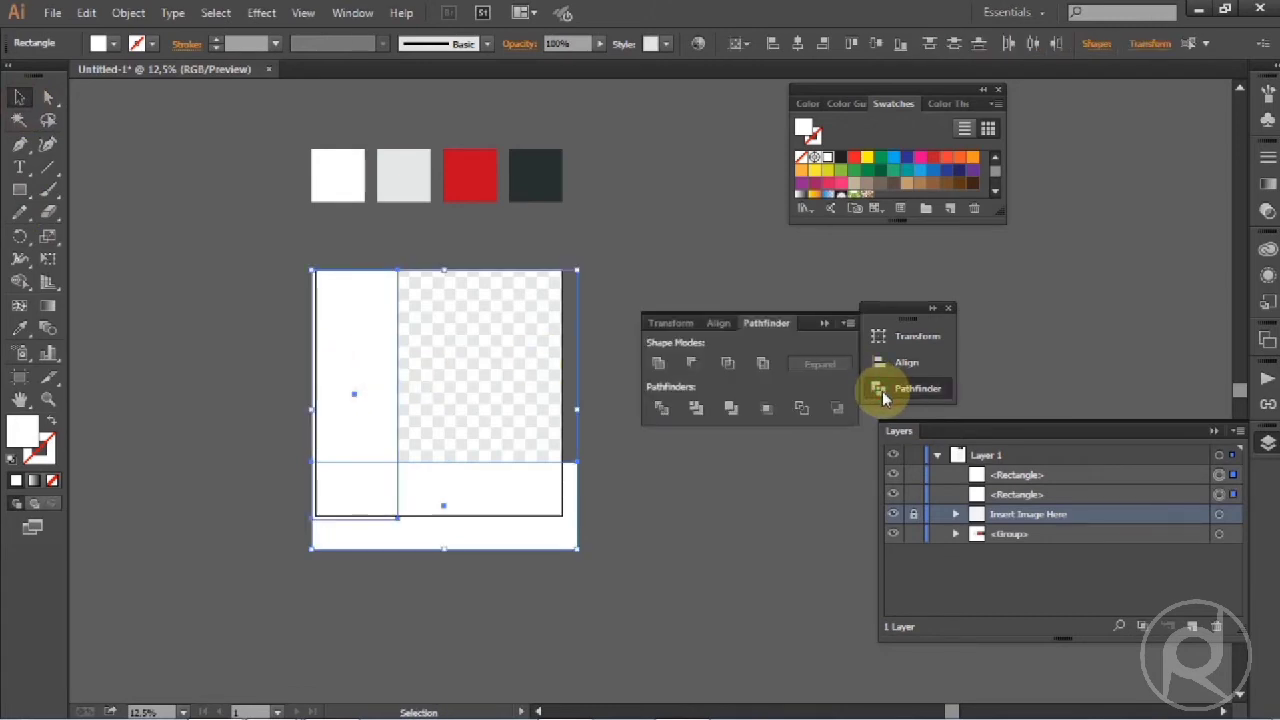
left_click(657, 366)
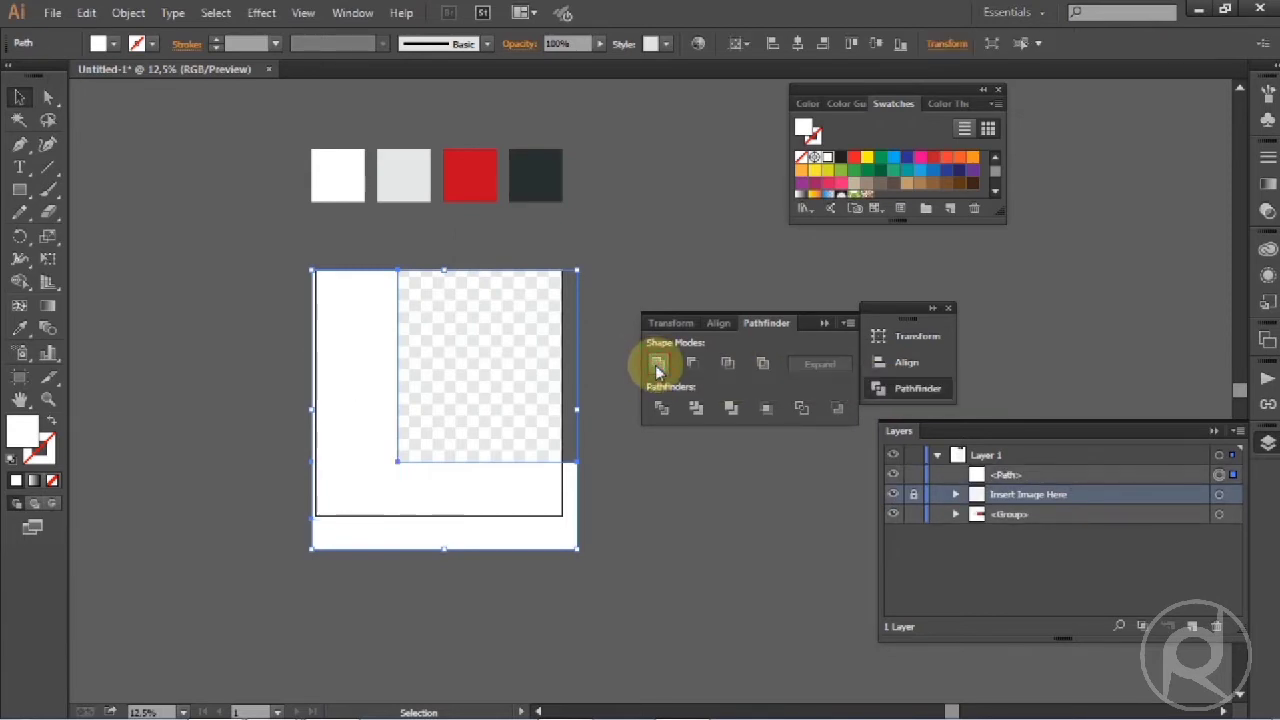
left_click(246, 343)
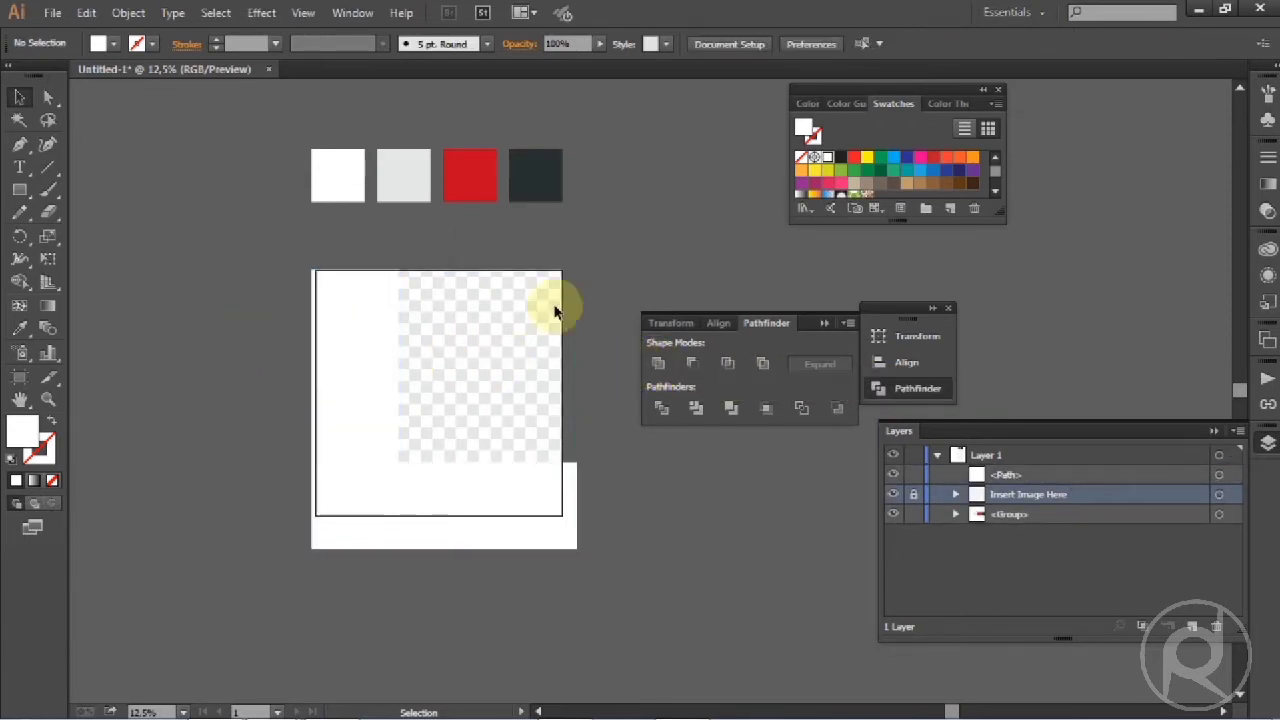
Draw a narrow vertical rectangle about 136 by 2203 px along the left edge of the white L shape
left_click_drag(660, 260, 523, 250)
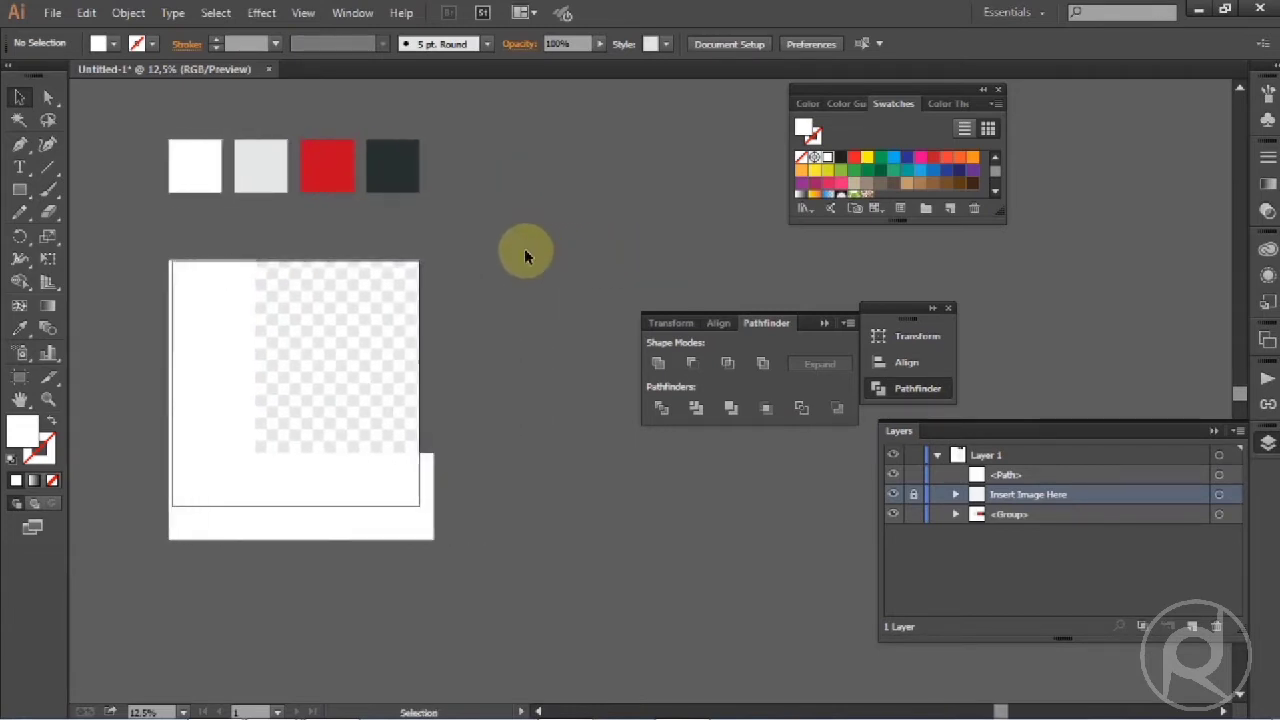
left_click(392, 158)
left_click(21, 188)
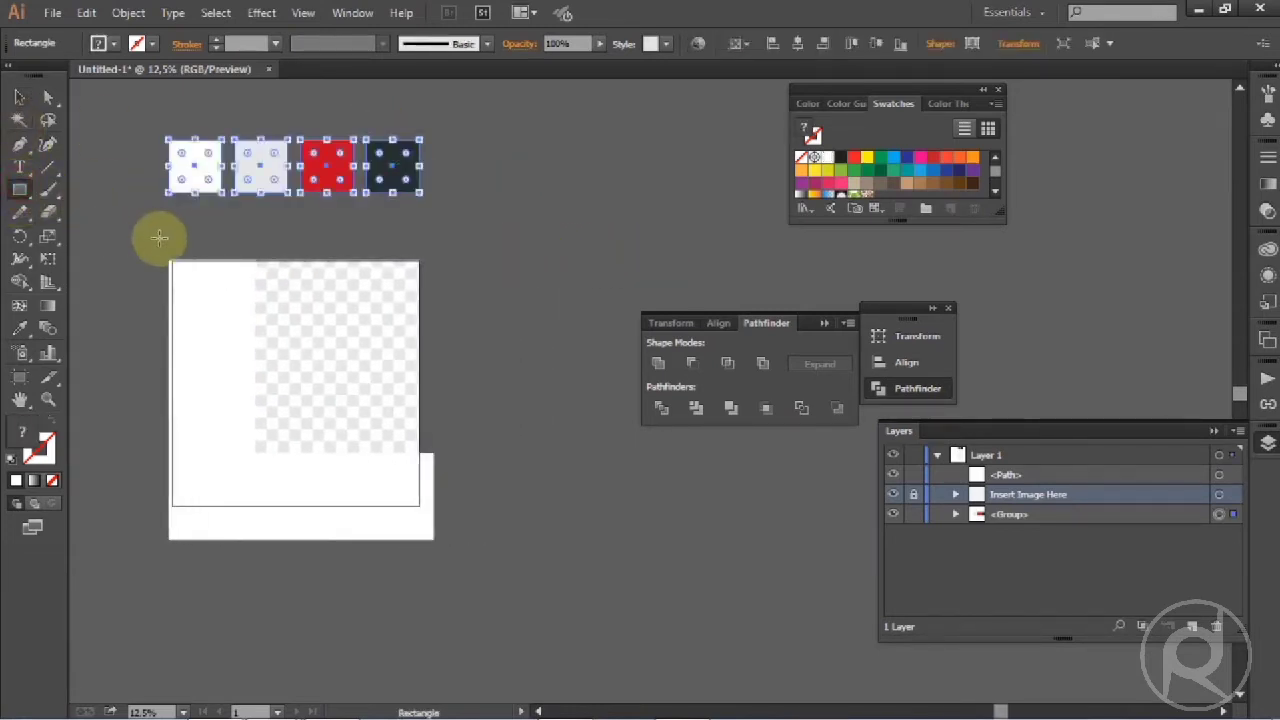
mouse_move(167, 259)
left_mouse_down()
mouse_move(191, 320)
mouse_move(184, 518)
left_mouse_up()
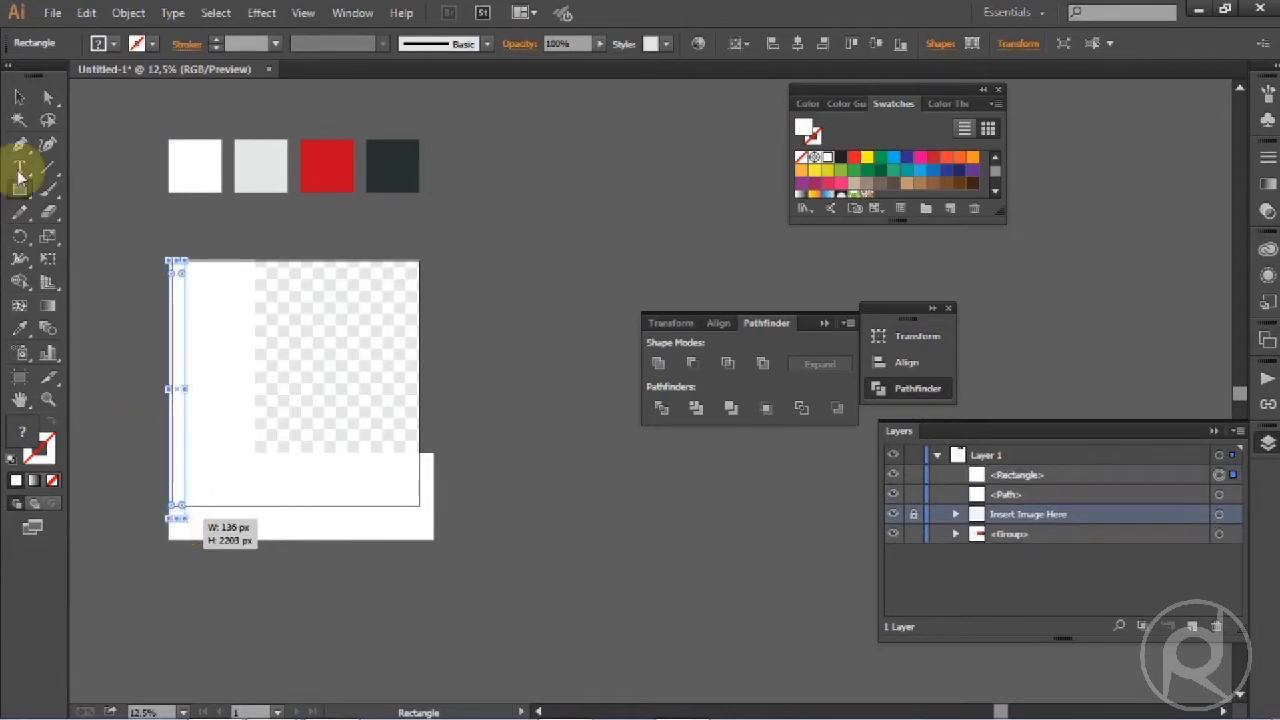
Fill the narrow vertical rectangle with the palette's dark color and paste a copy of it in front
left_click(20, 330)
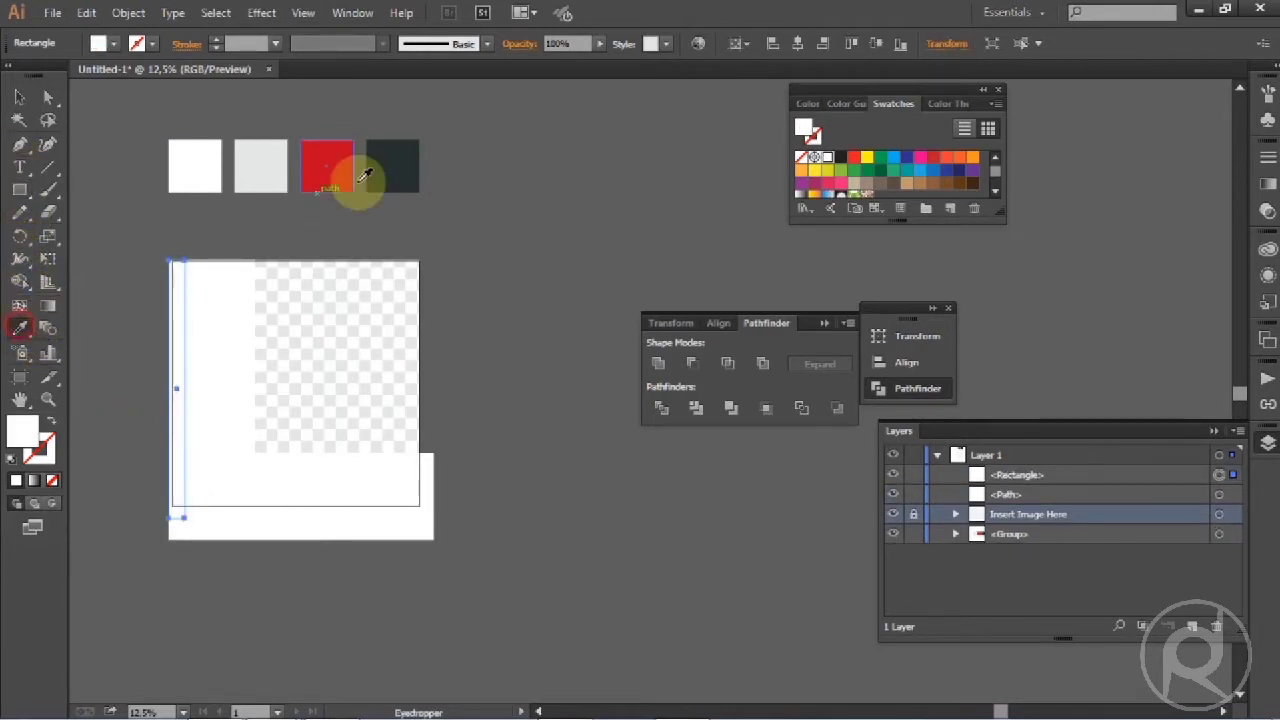
left_click(389, 166)
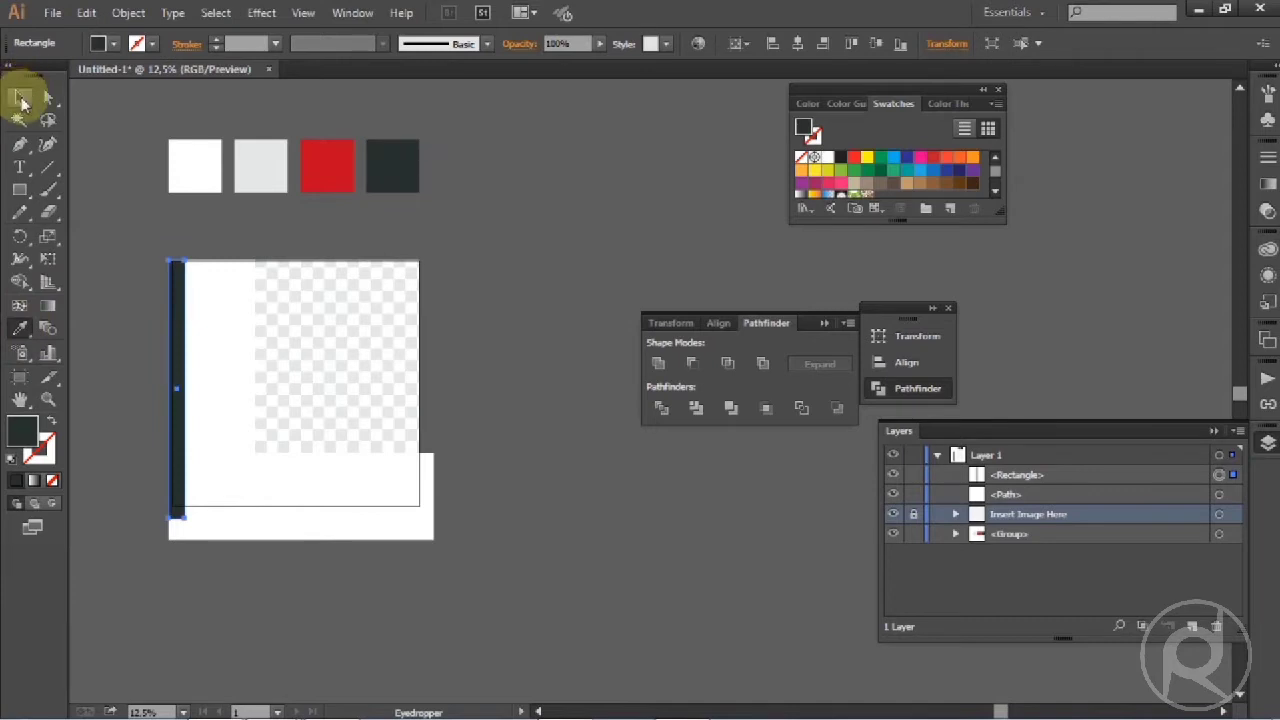
left_click(84, 16)
left_click(121, 105)
left_click(88, 13)
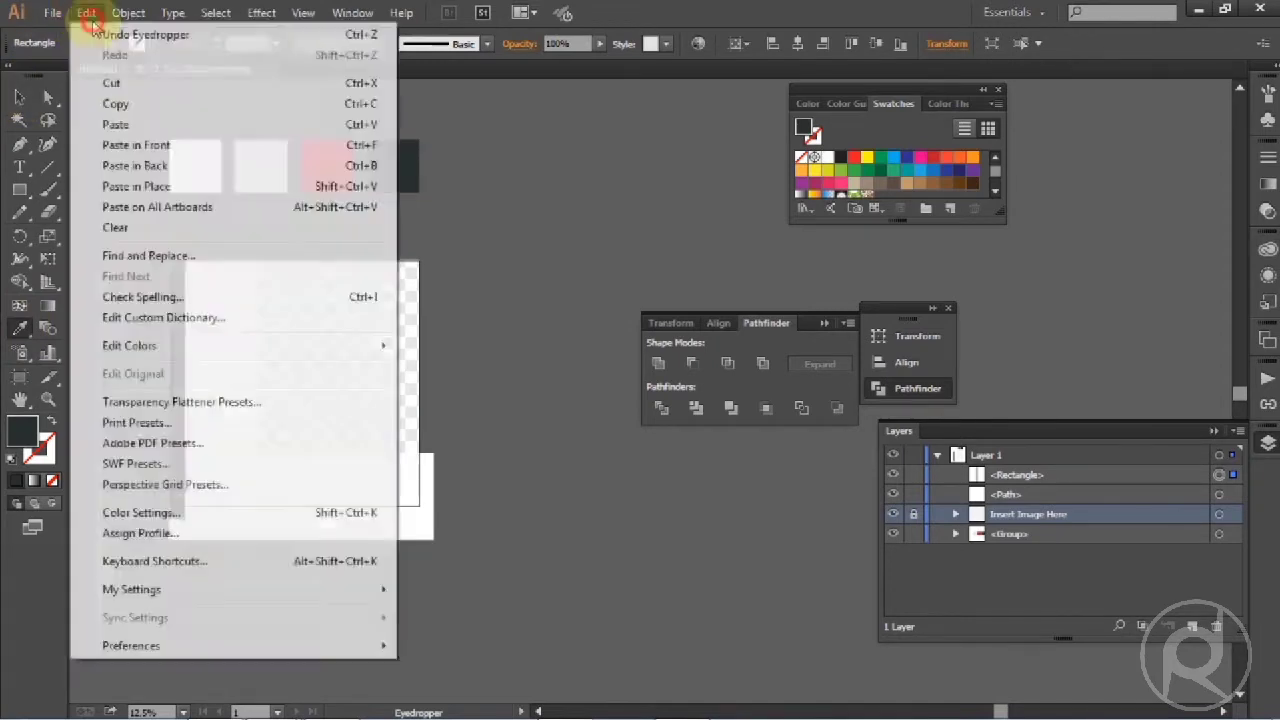
left_click(155, 145)
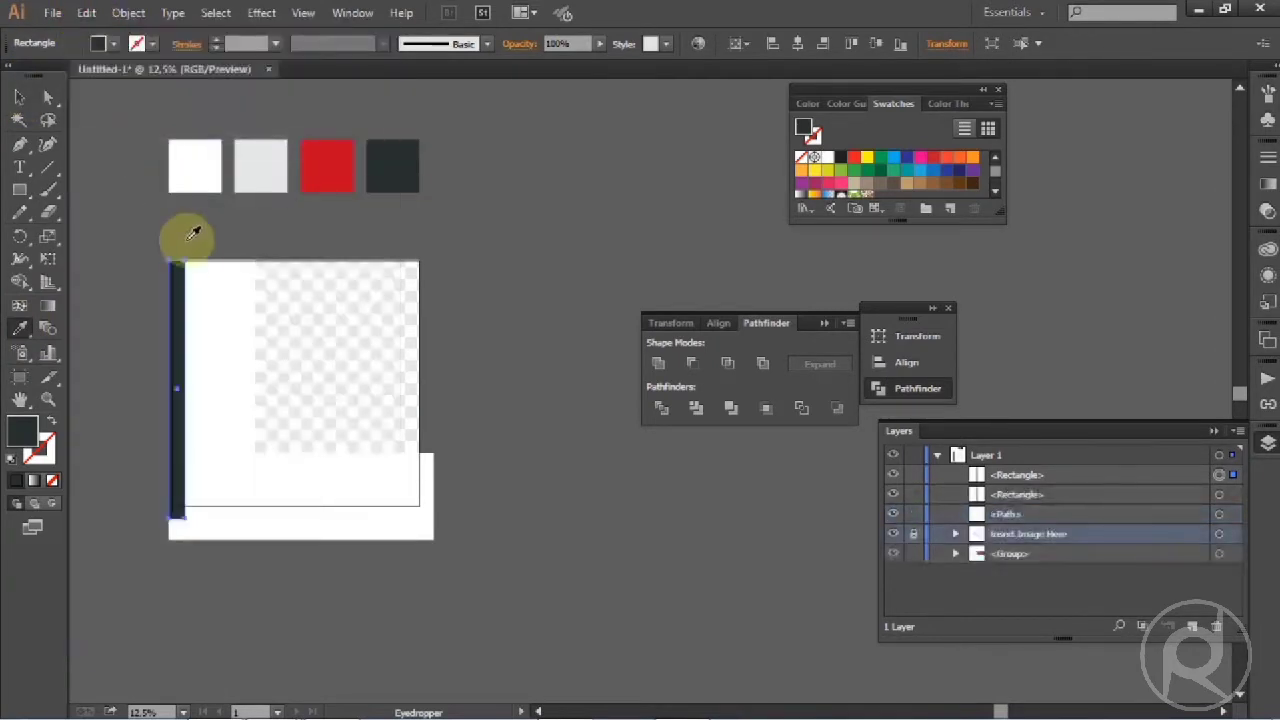
Rotate the copied dark bar to horizontal and place it along the artboard's lower edge, crossing the vertical bar
left_click(19, 97)
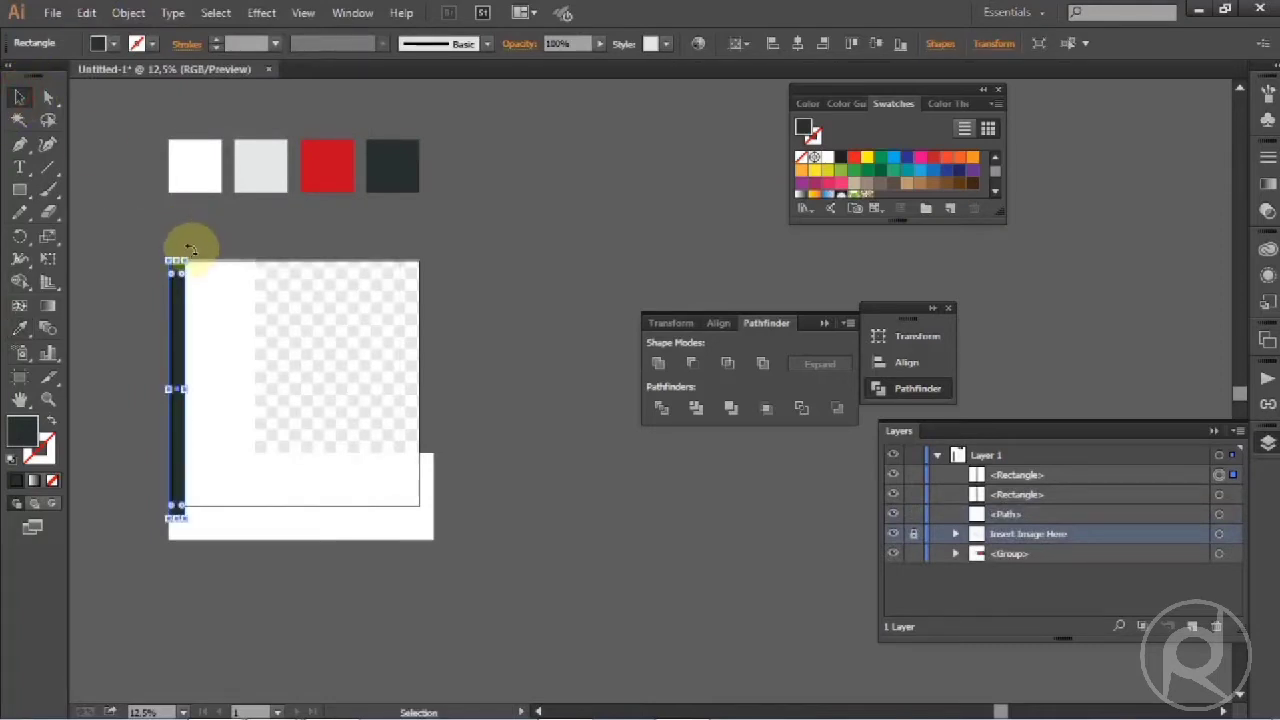
left_click_drag(190, 248, 206, 510)
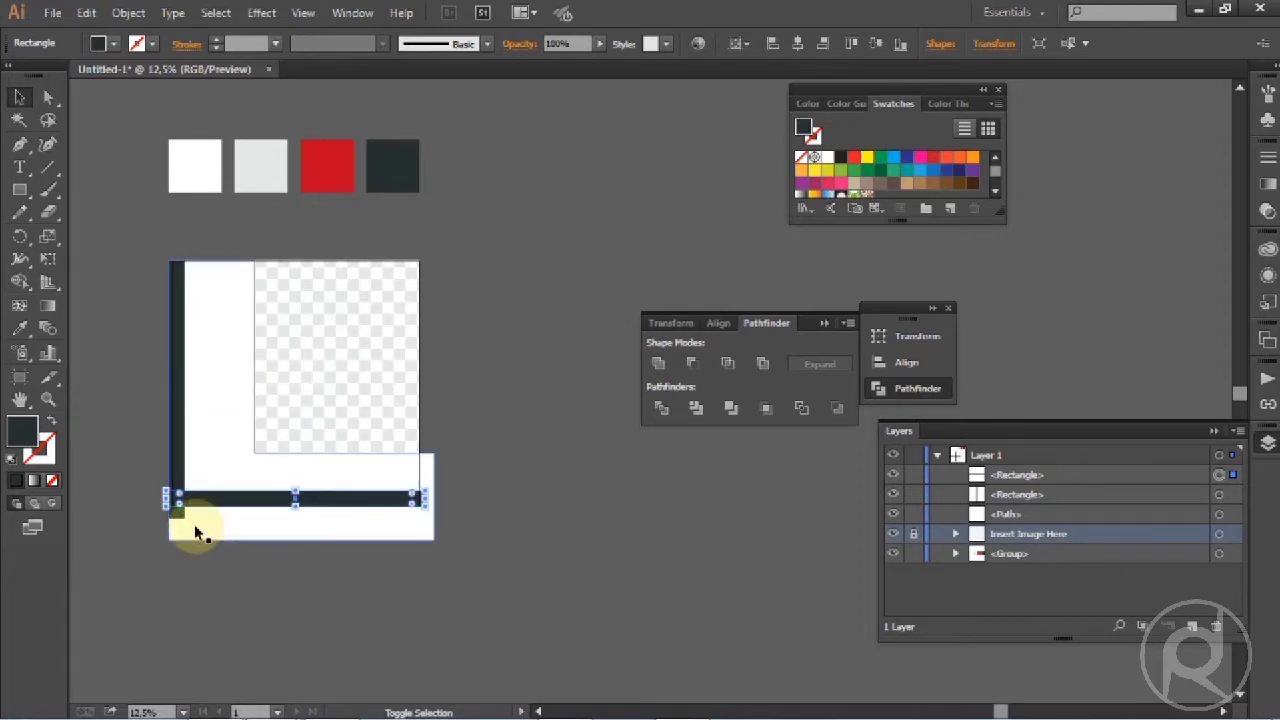
scroll(190, 515, "up", 3)
left_click_drag(191, 449, 202, 465)
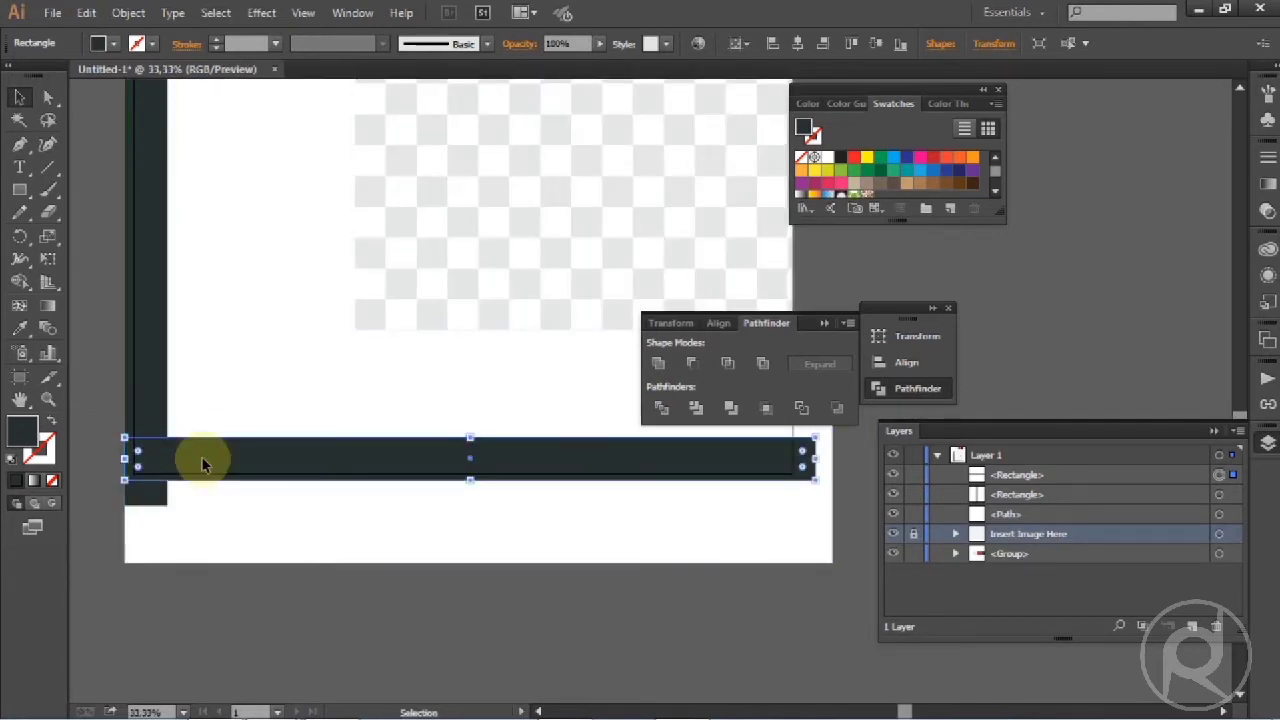
Unite the vertical and horizontal dark bars into one L-shaped path and collapse the Pathfinder options
left_click(166, 400, "shift")
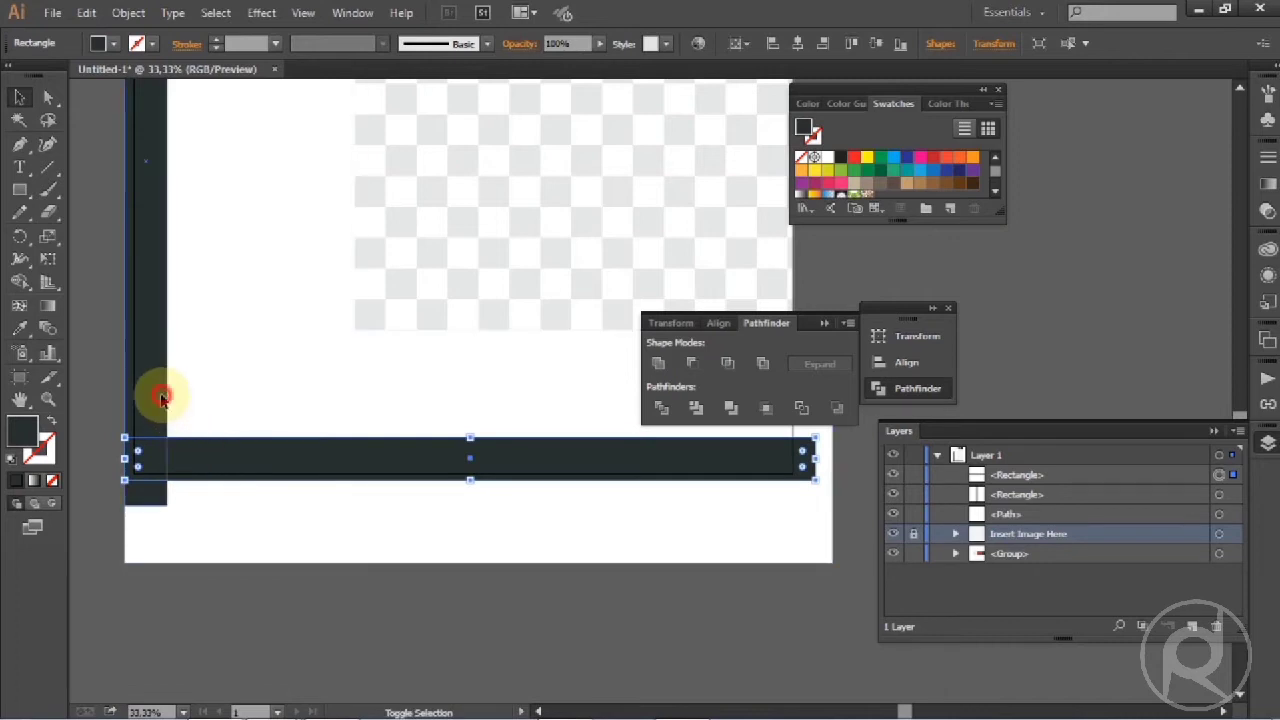
left_click(660, 363)
scroll(284, 337, "down", 1)
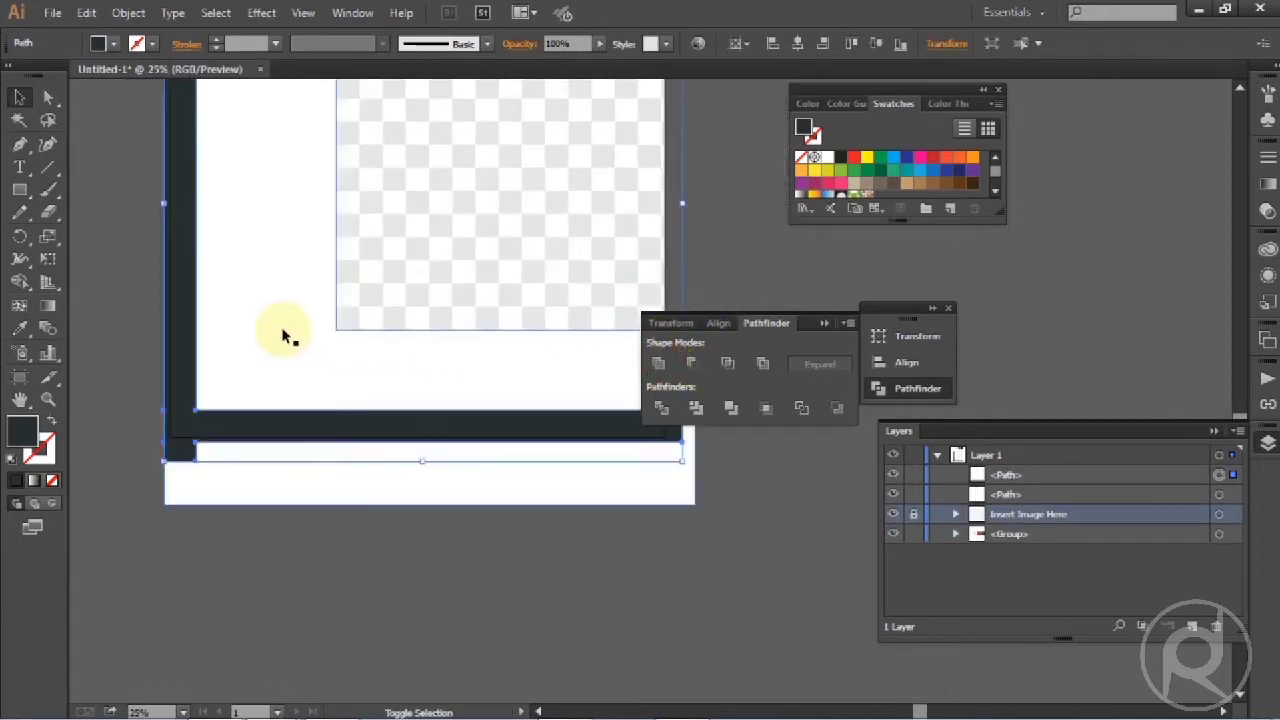
left_click(253, 572)
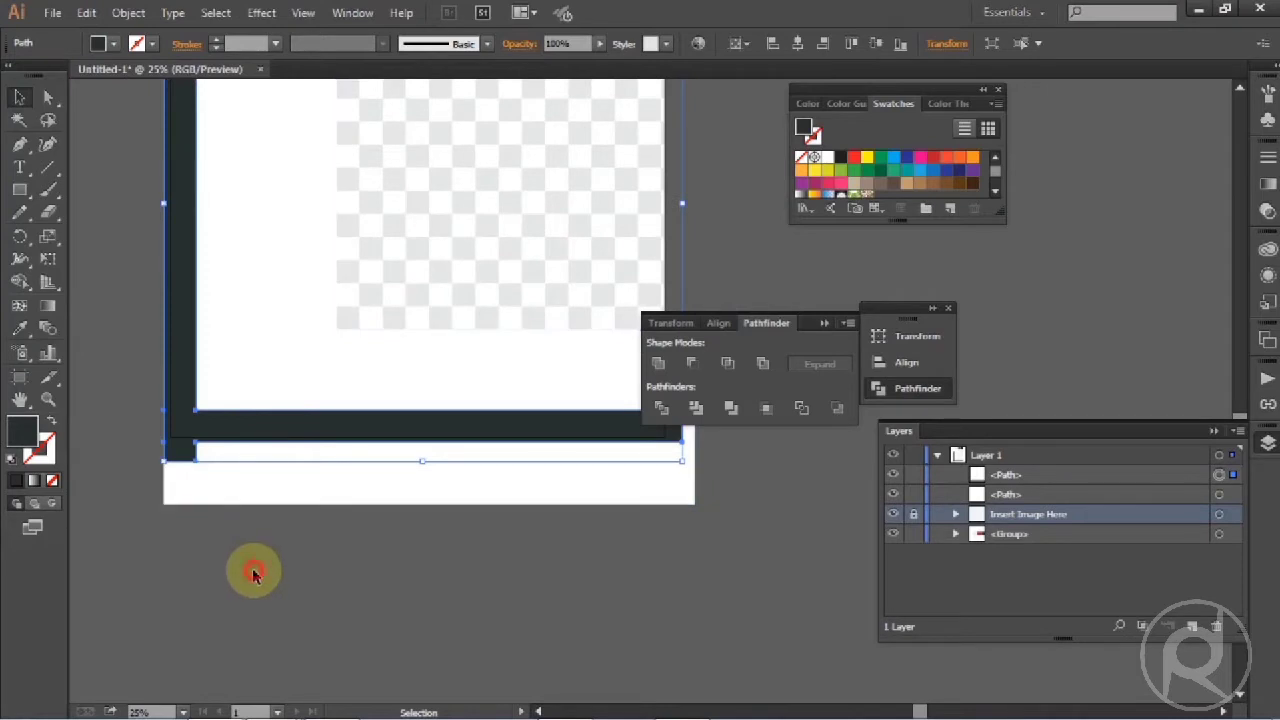
scroll(252, 572, "up", 2)
scroll(251, 562, "down", 1)
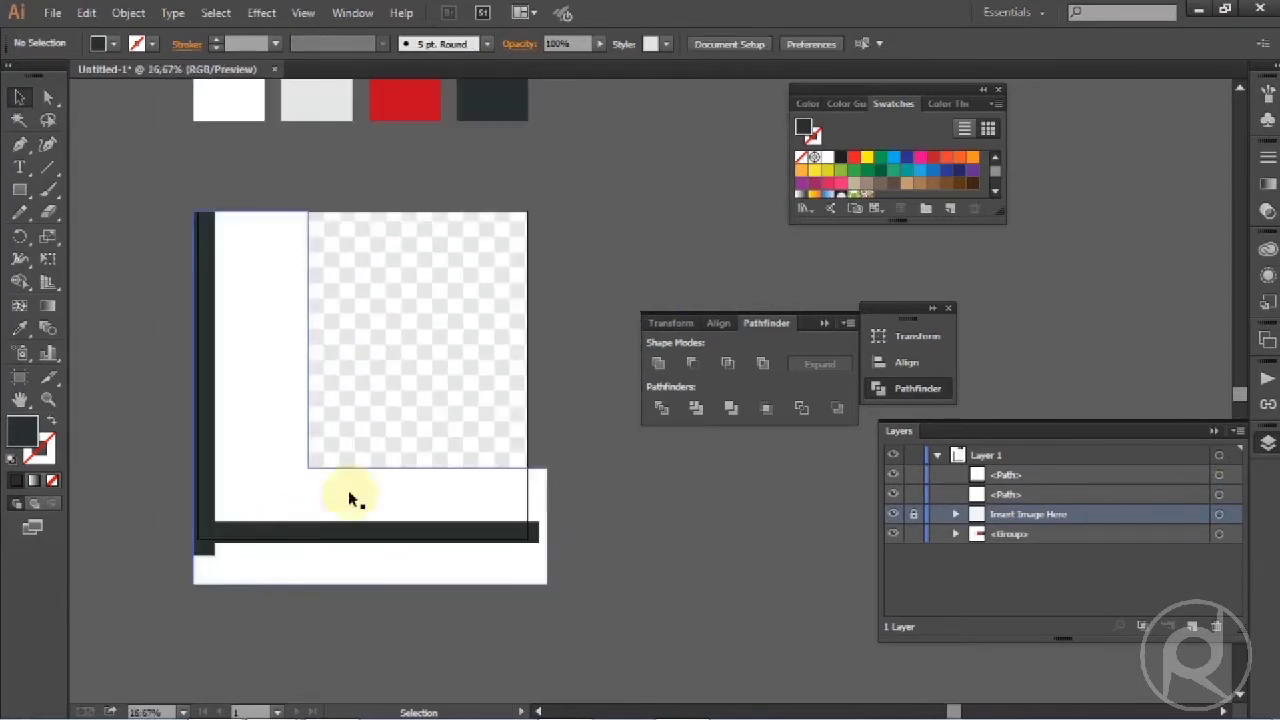
left_click(822, 326)
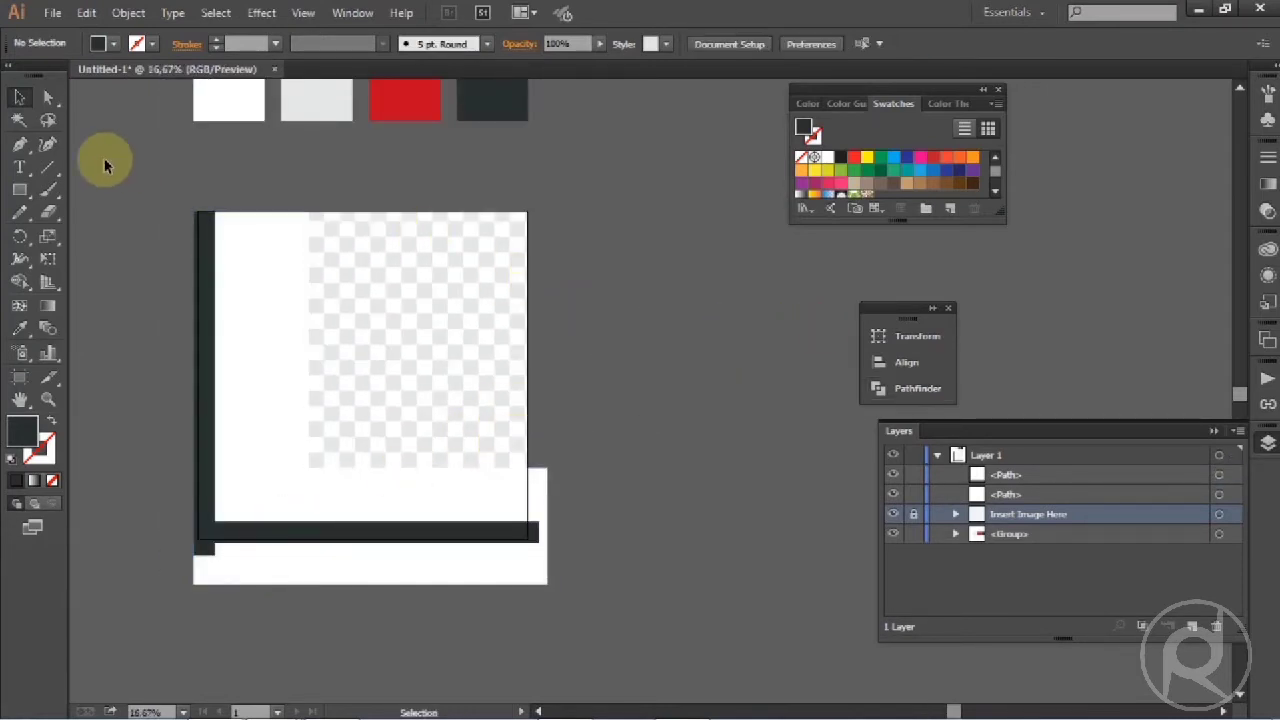
Draw a narrow vertical rectangle from the artboard's upper edge along the checkerboard's left side and fill it with the palette's red
left_click(21, 195)
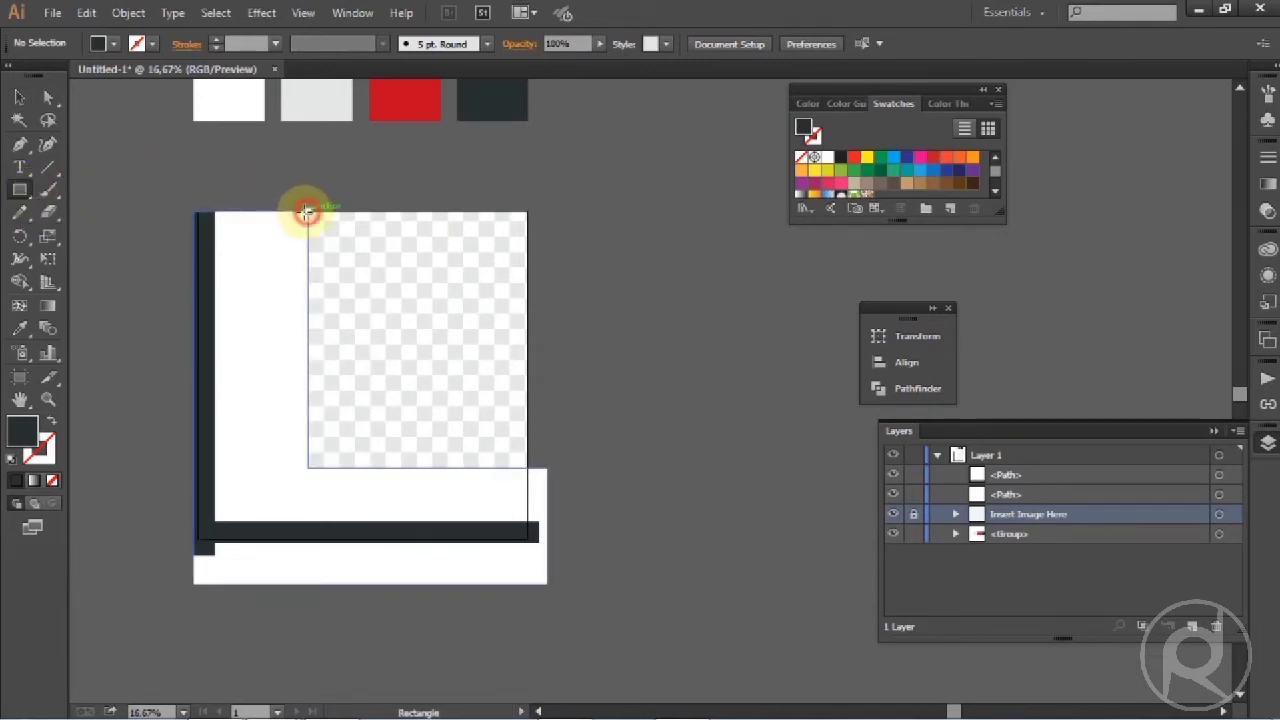
left_click_drag(307, 212, 279, 334)
left_click(19, 328)
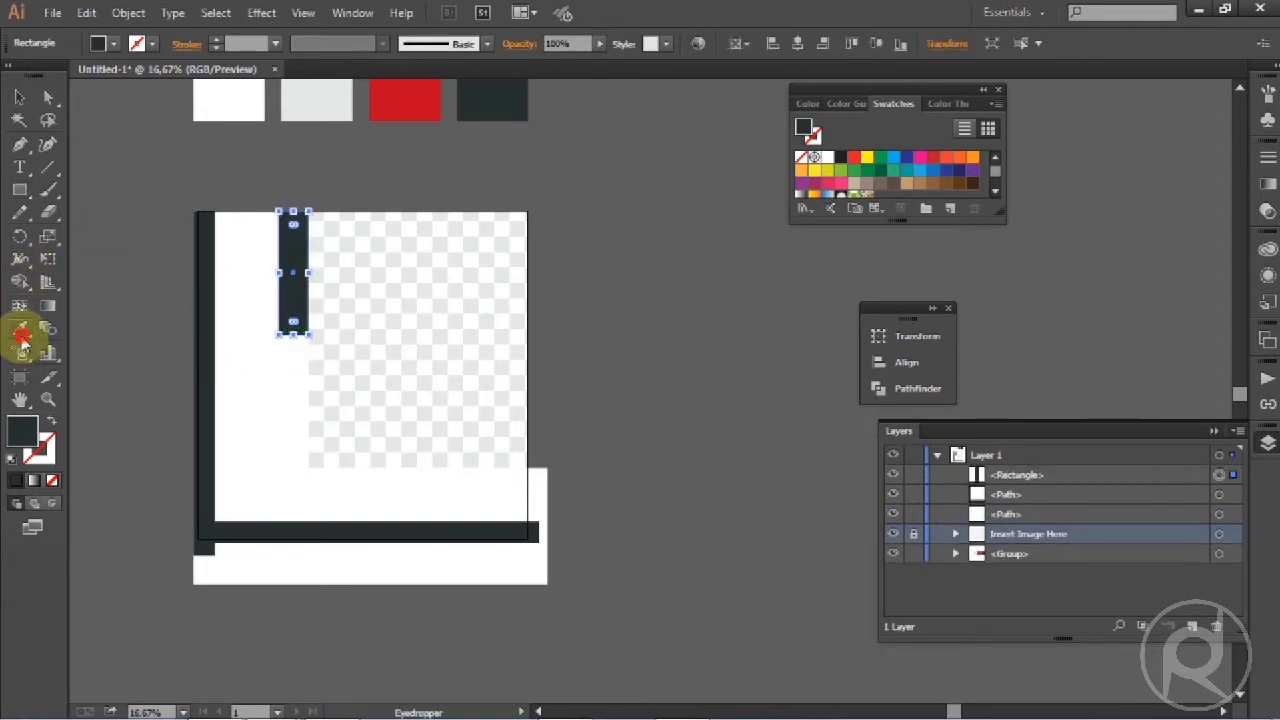
left_click(415, 100)
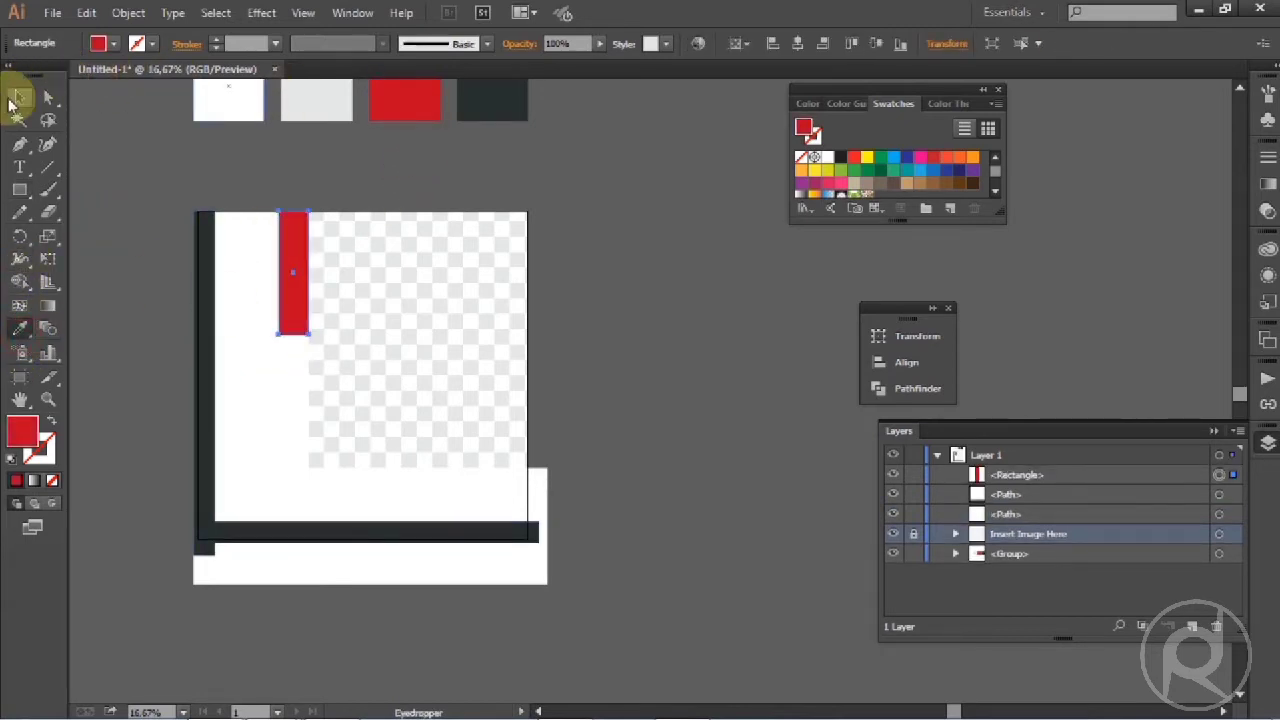
Paste a copy of the red rectangle in front and shrink its height to a thin strip at the rectangle's lower end
left_click(18, 97)
left_click(86, 13)
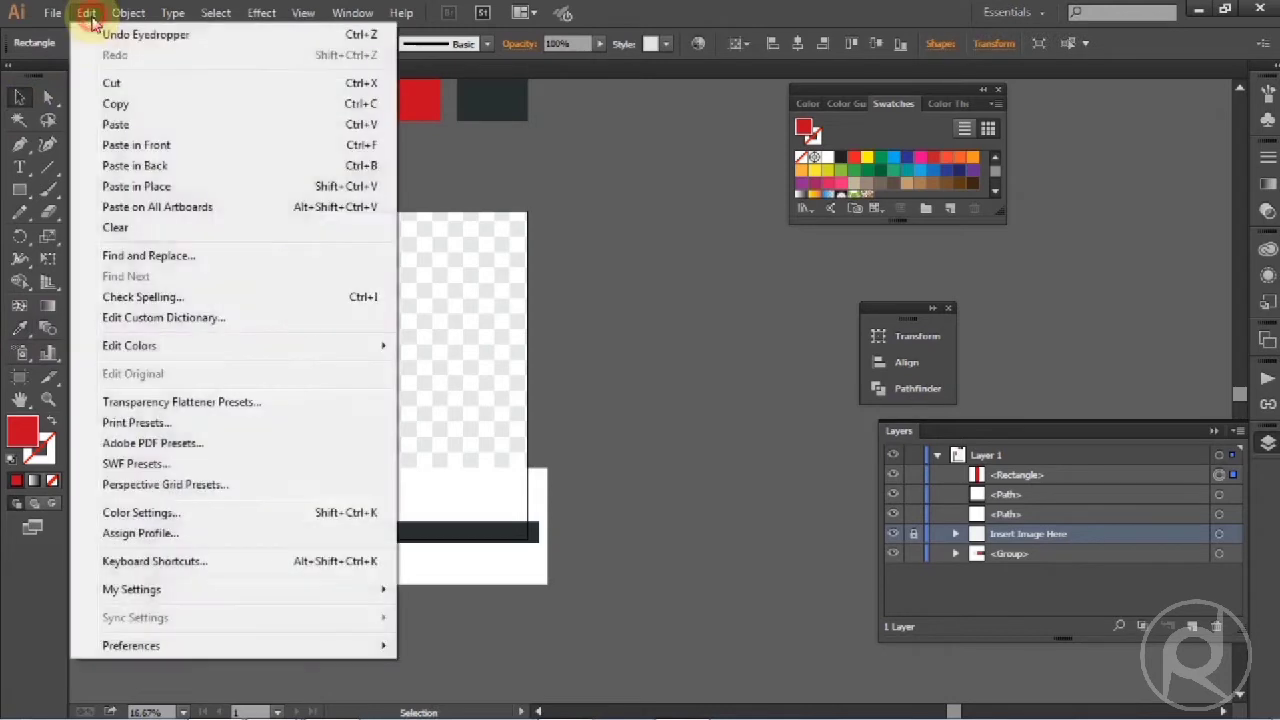
left_click(115, 105)
left_click(86, 13)
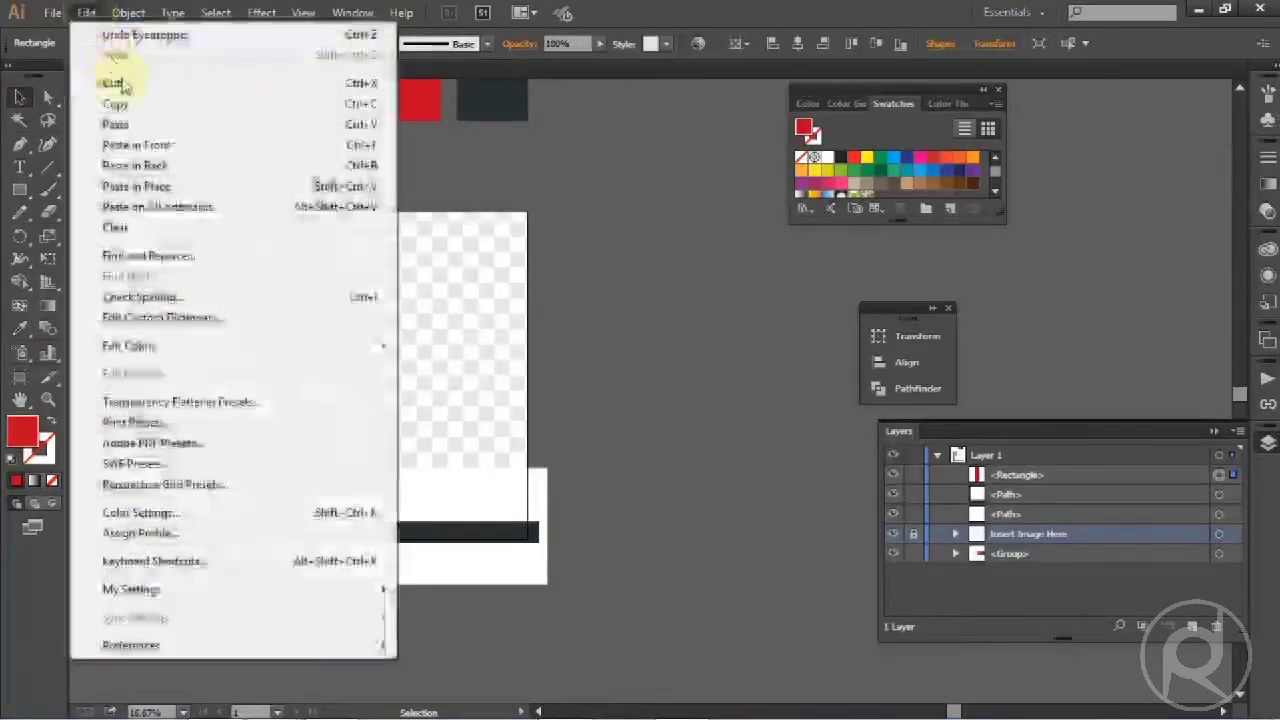
left_click(155, 146)
left_click_drag(285, 207, 308, 331)
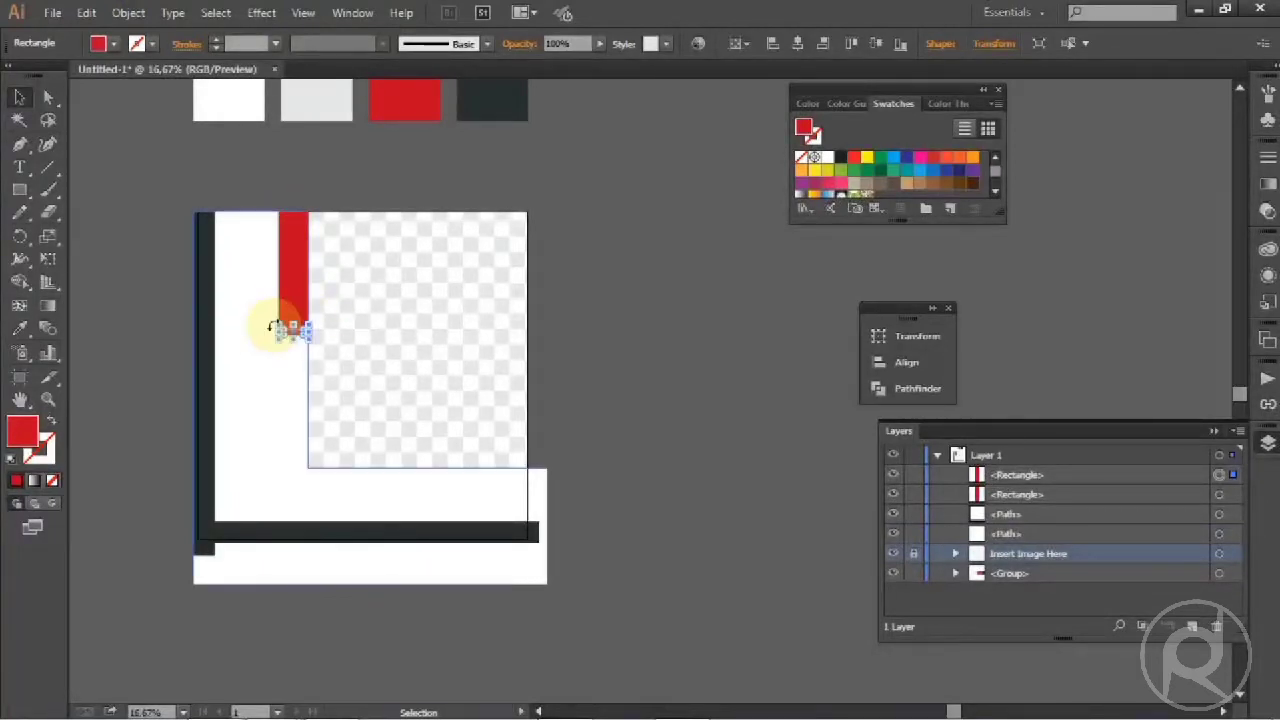
scroll(275, 329, "up", 1)
scroll(272, 325, "up", 1)
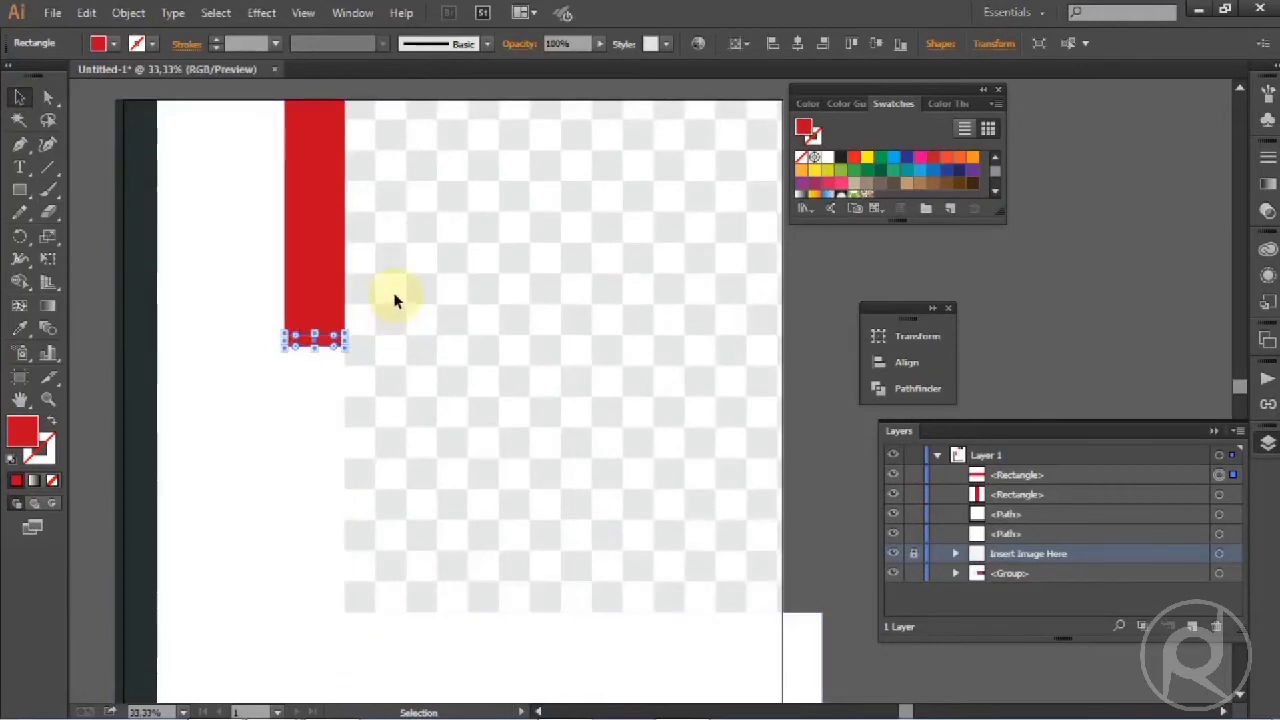
scroll(420, 292, "down", 1)
Move the thin red strip just below the red rectangle and duplicate it downward three times at equal spacing
left_click(331, 302)
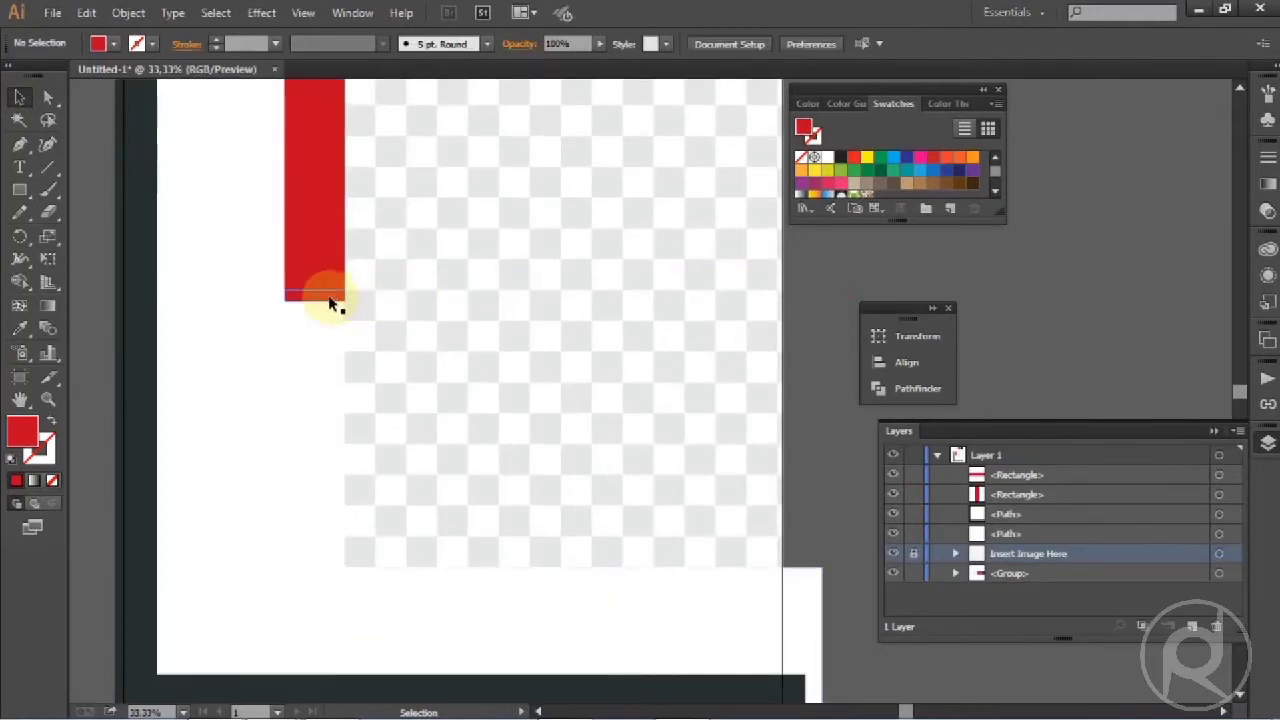
left_click_drag(319, 304, 328, 332)
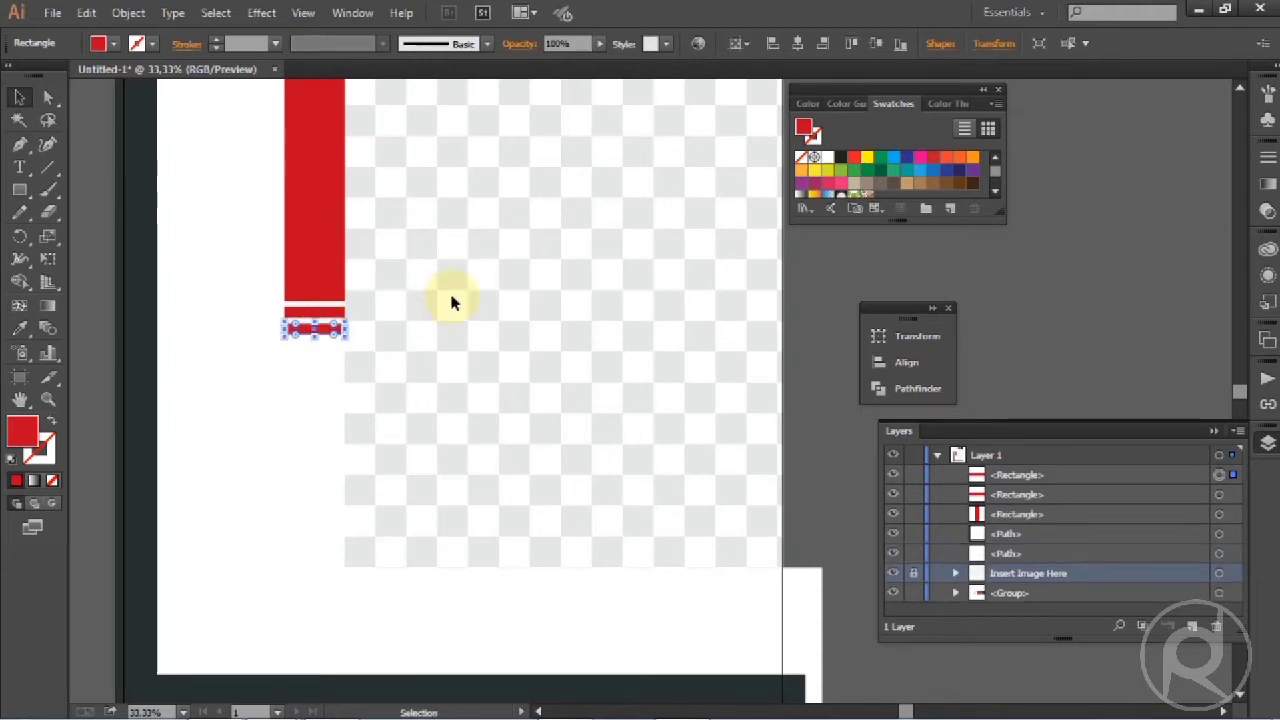
key("ctrl+d")
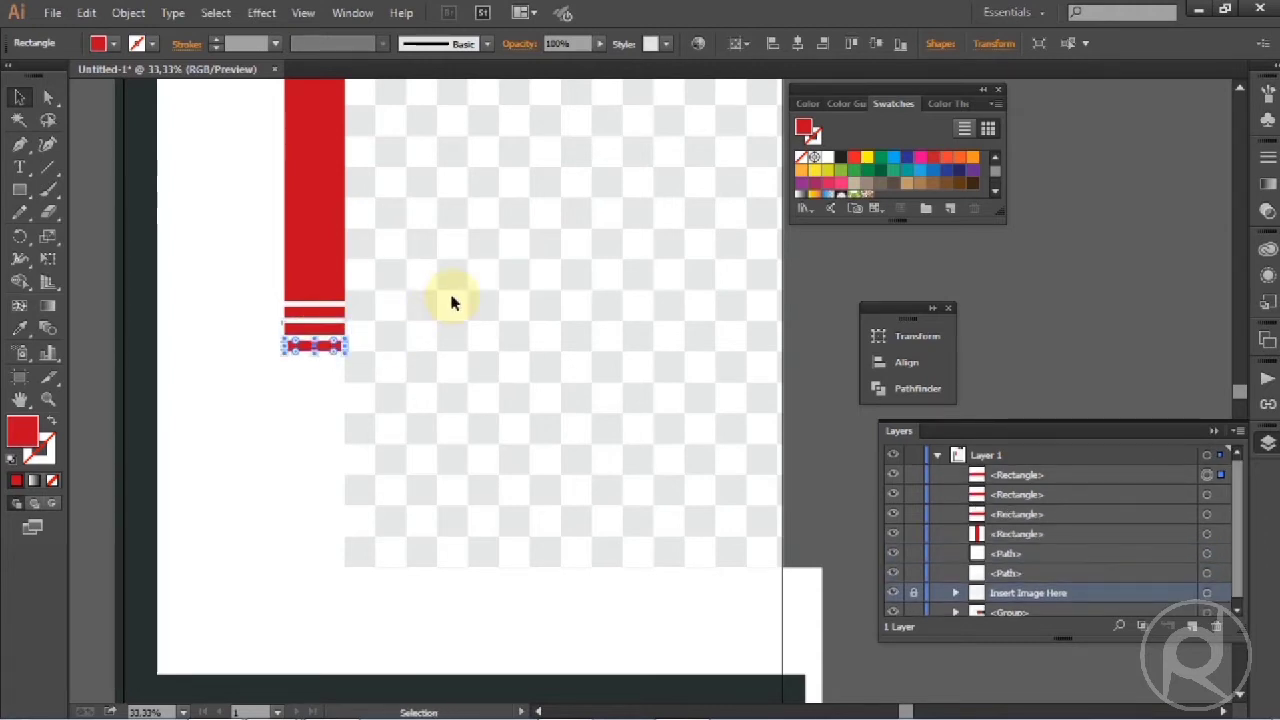
key("ctrl+d")
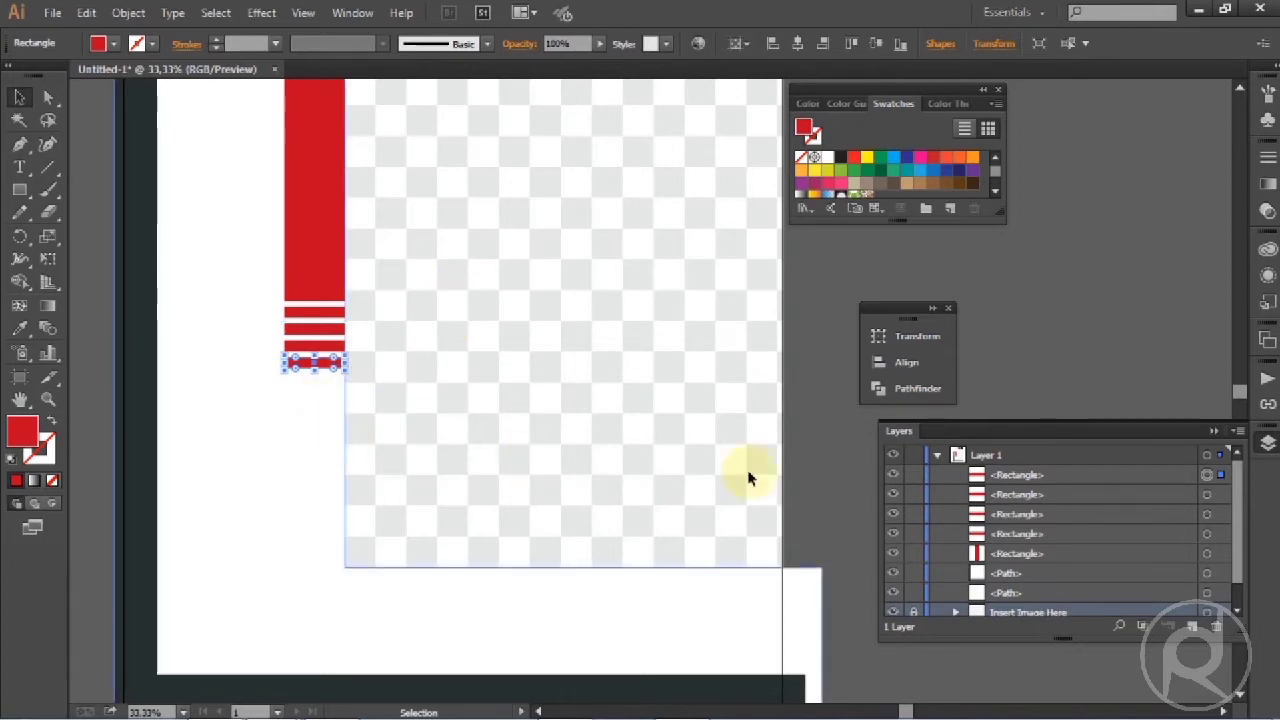
Group the four thin red strips with the tall red rectangle and deselect the group
left_click(331, 346, "shift")
left_click(343, 323, "shift")
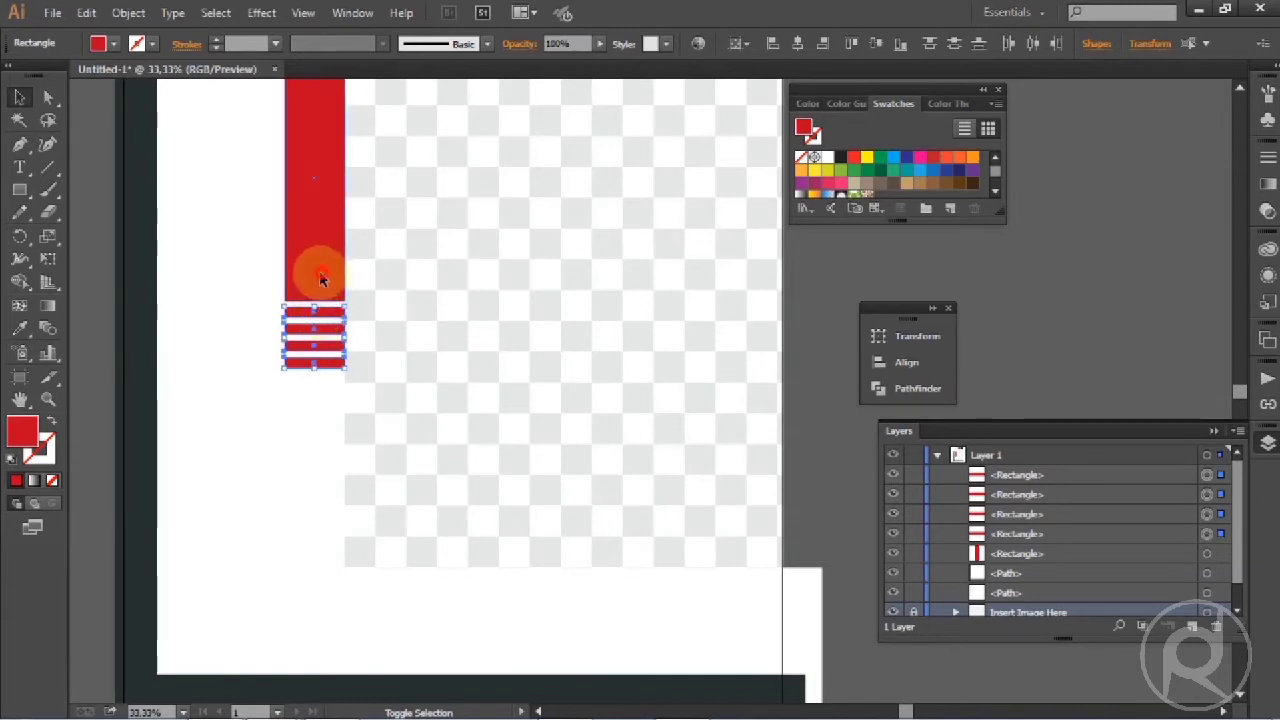
left_click(320, 279, "shift")
right_click(810, 262)
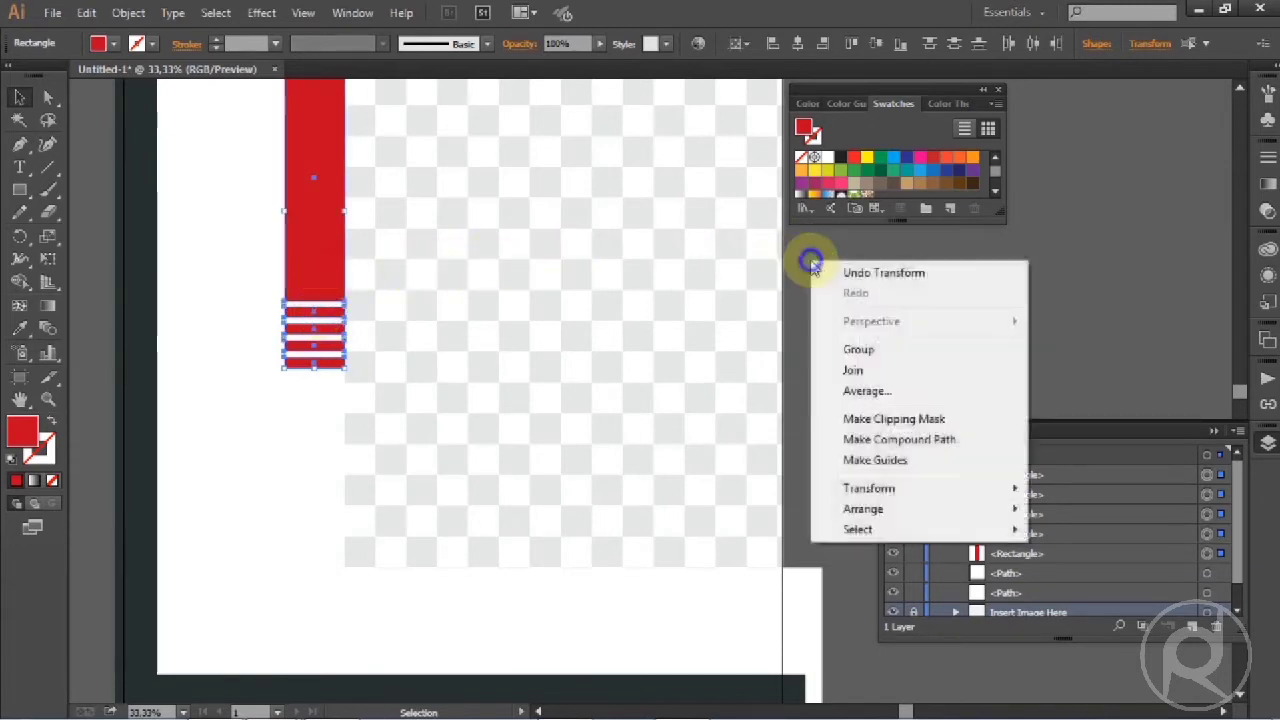
left_click(850, 350)
scroll(822, 322, "down", 2)
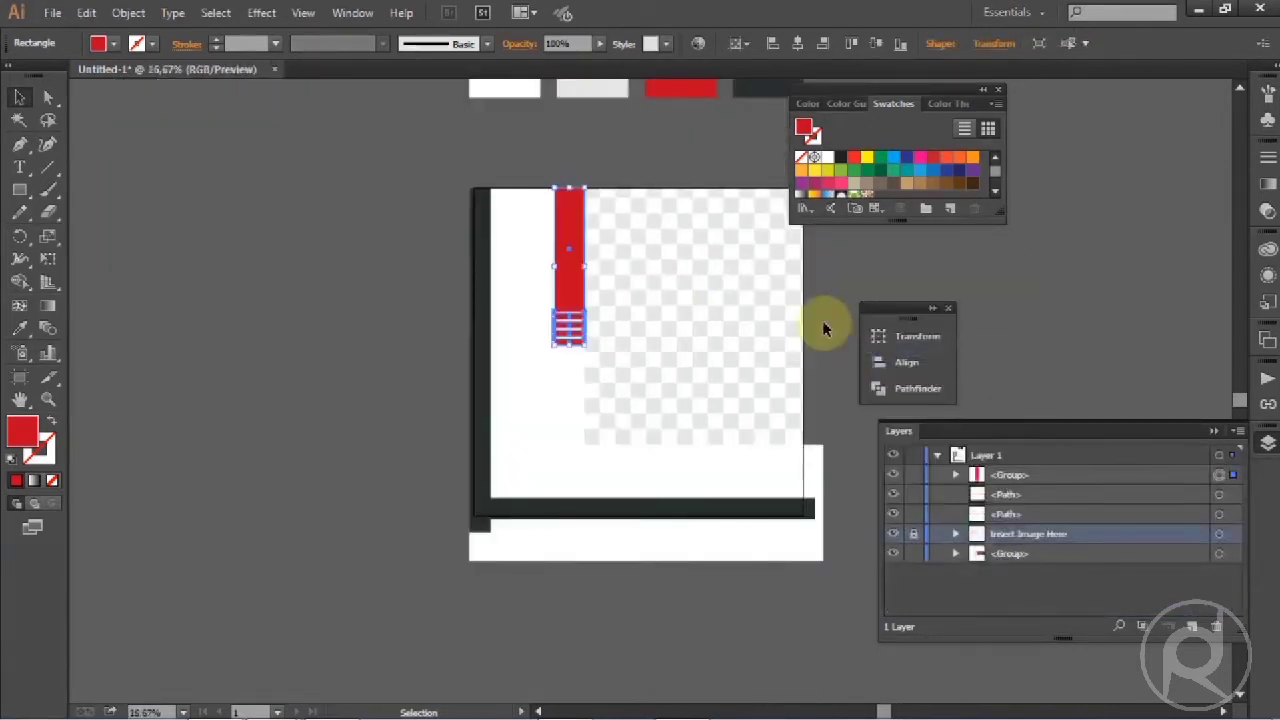
scroll(822, 322, "up", 1)
scroll(822, 322, "down", 2)
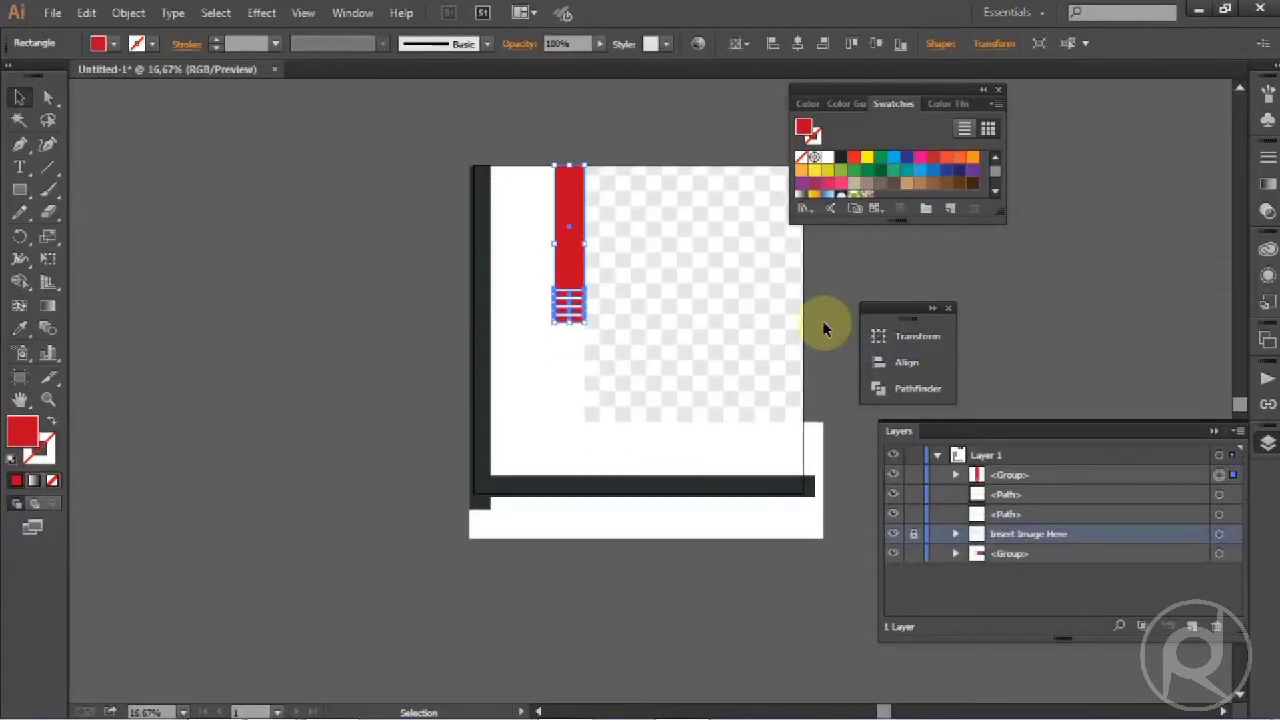
left_click(315, 328)
scroll(309, 323, "down", 1)
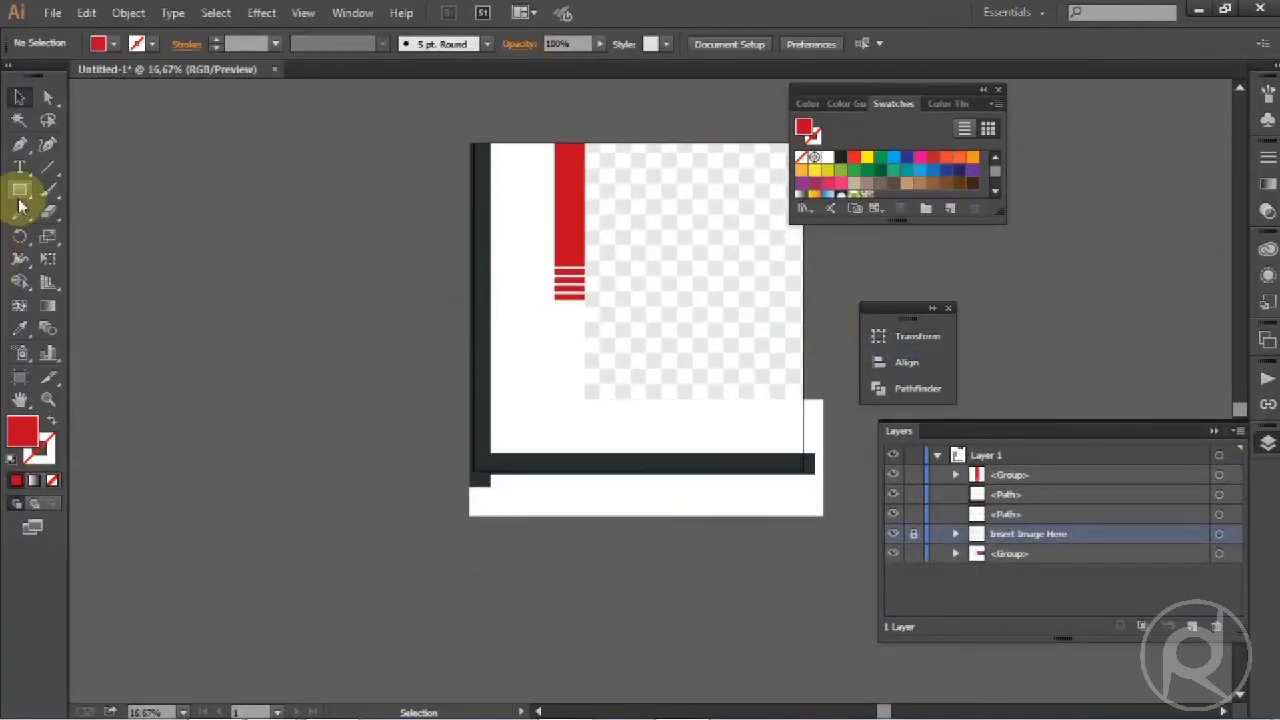
Draw a rectangle overlapping the artboard's upper edge between the dark bar and the red bar, and fill it with the palette's dark color
left_click(19, 191)
scroll(437, 207, "up", 3)
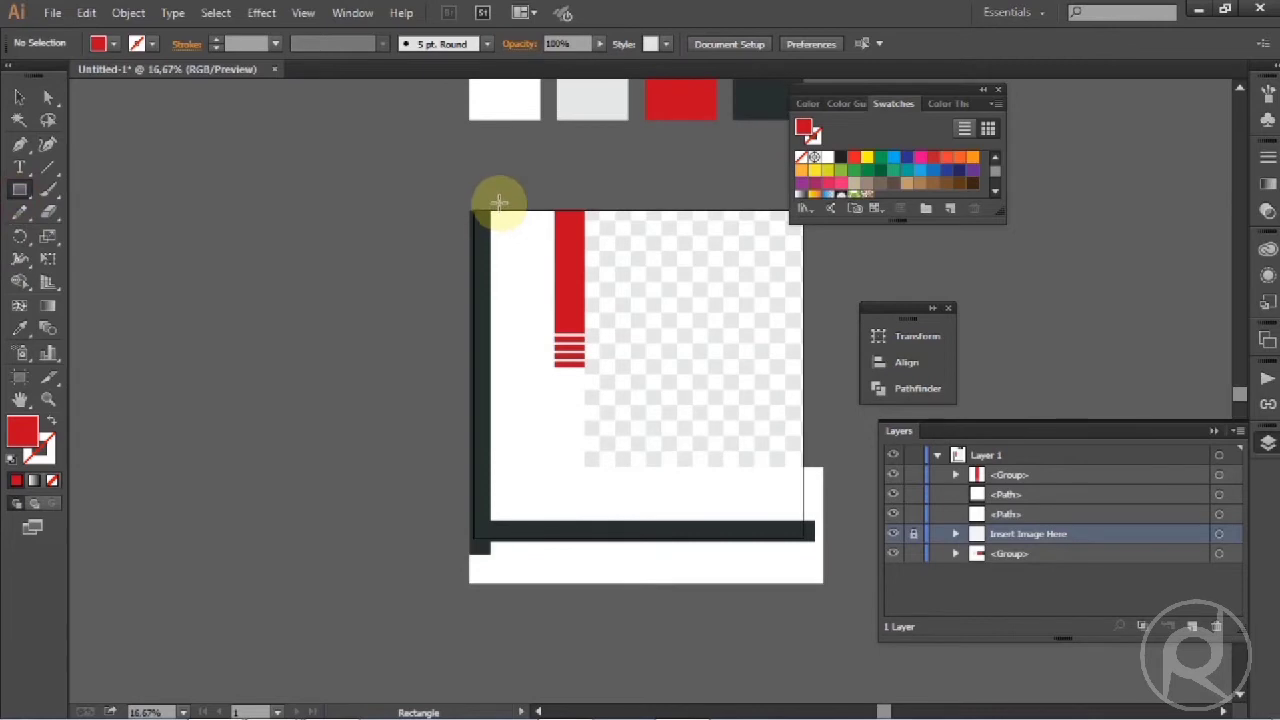
left_click_drag(500, 203, 544, 316)
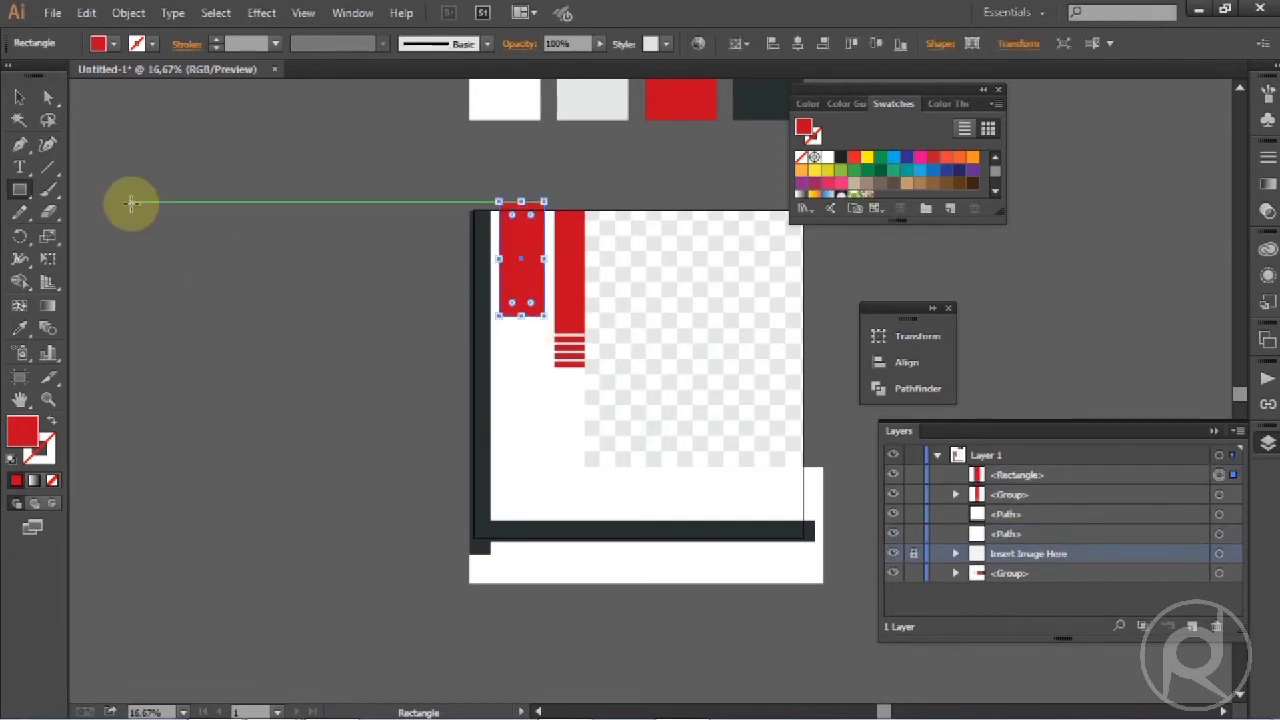
left_click(19, 328)
left_click(766, 104)
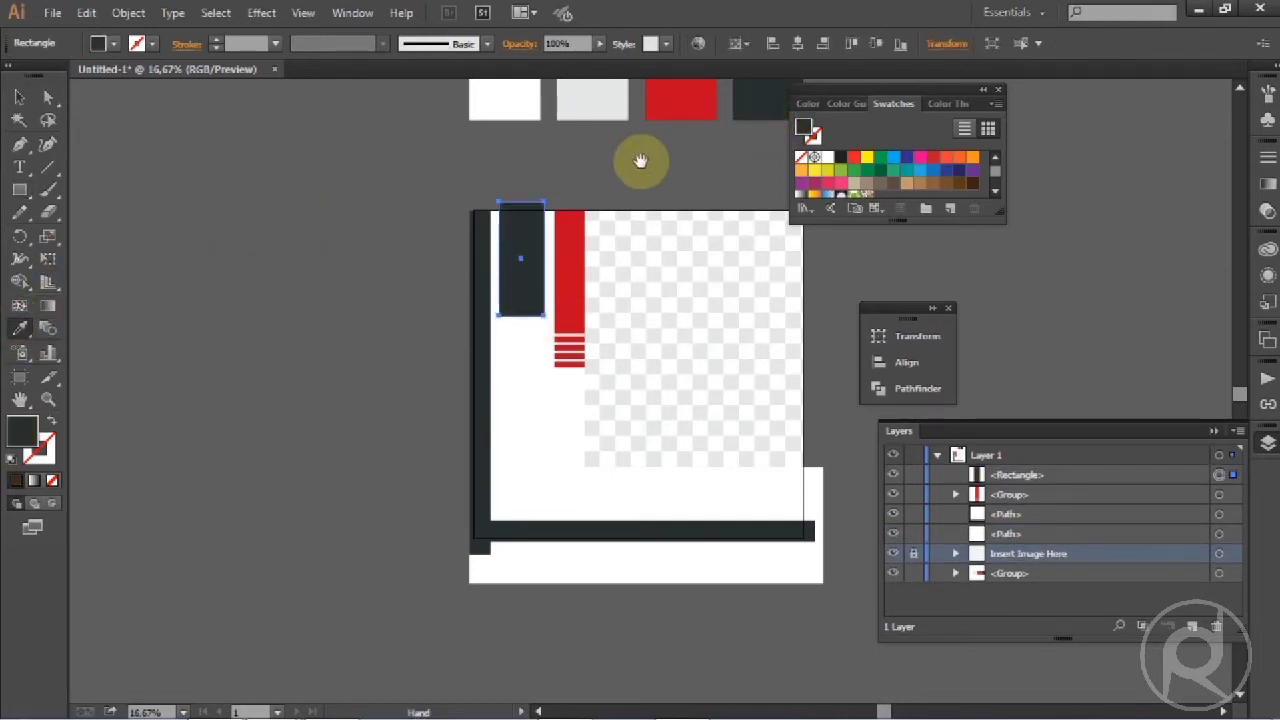
Deselect the new dark rectangle and lock the white L-shaped path
left_click_drag(638, 164, 471, 177)
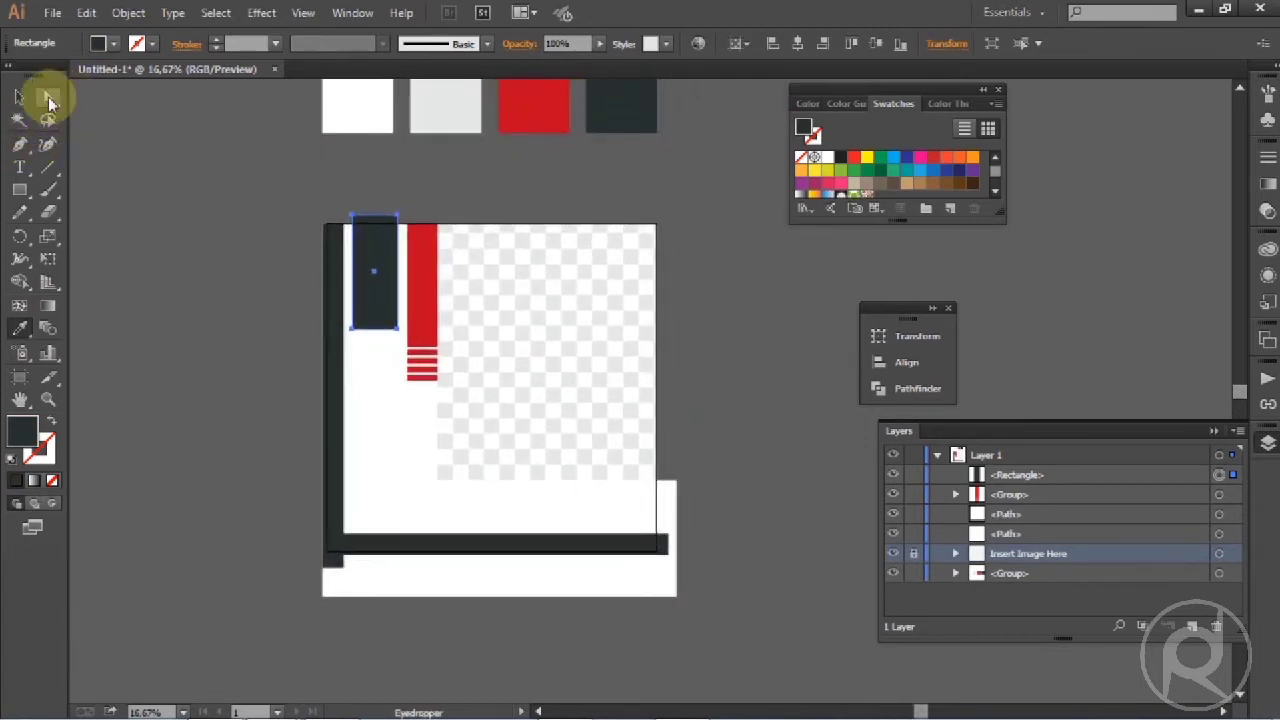
left_click(48, 96)
left_click(271, 310)
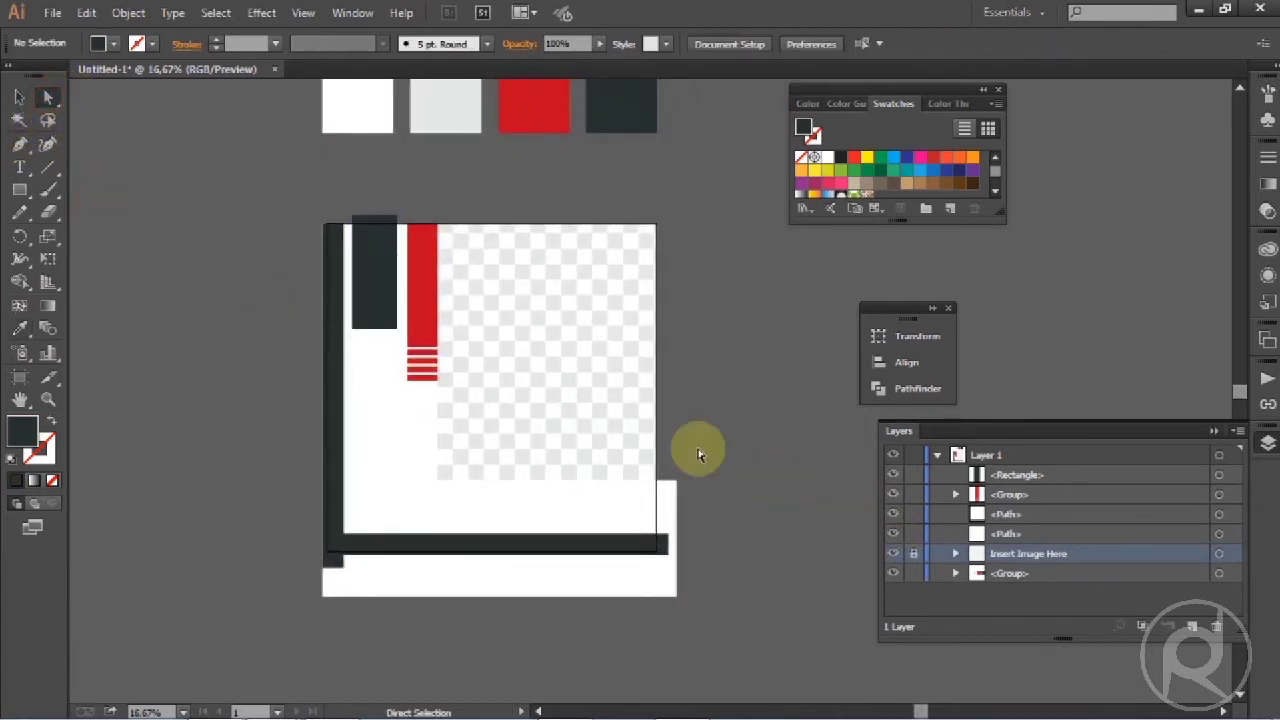
left_click(387, 385)
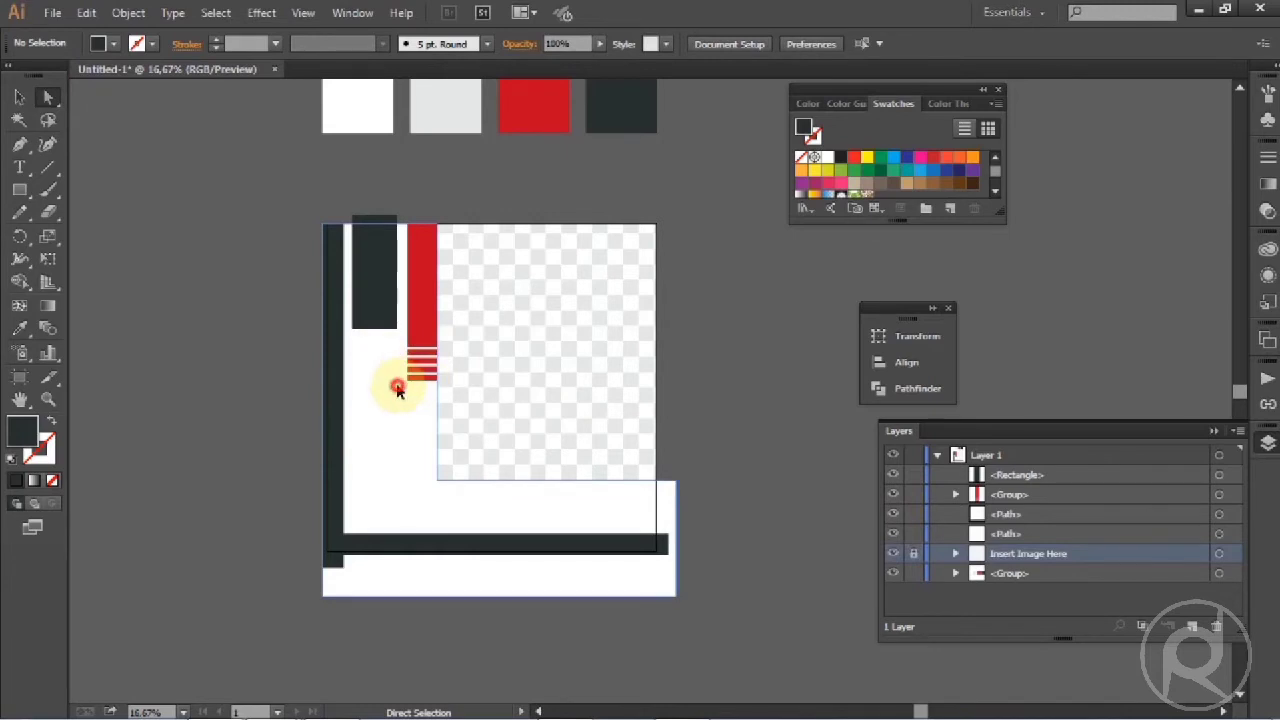
left_click(913, 533)
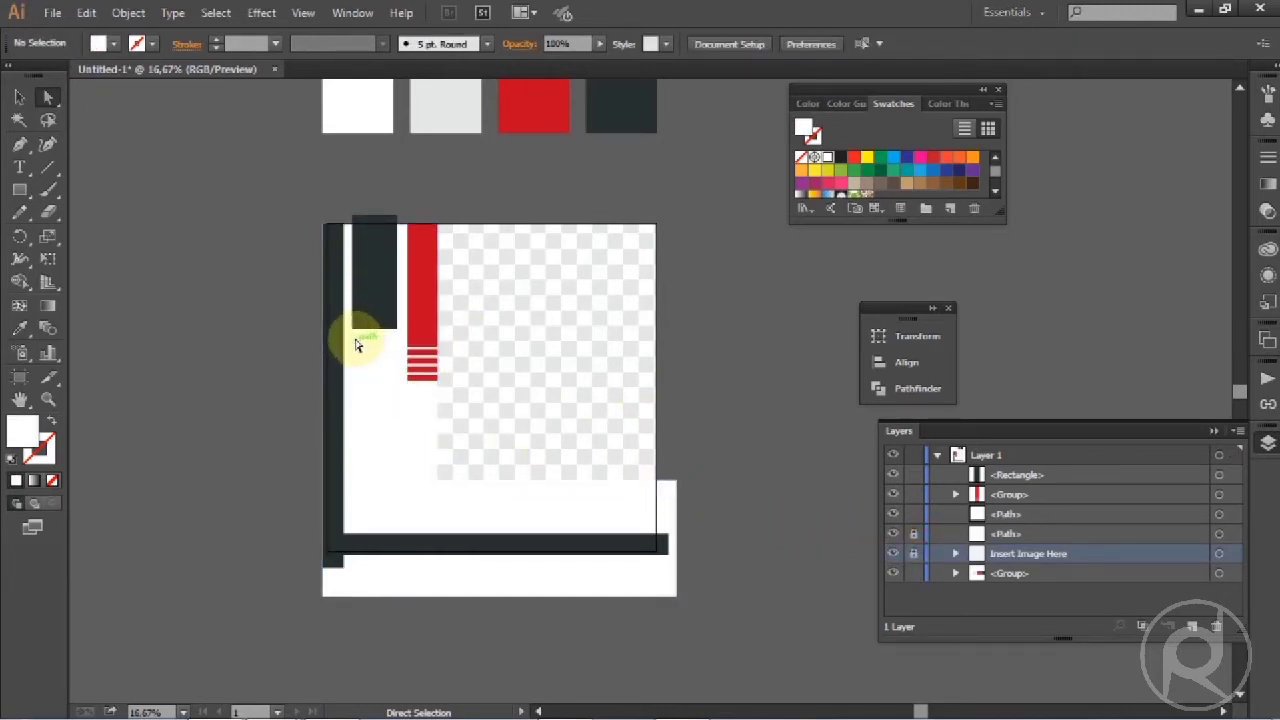
Round the two lower corners of the short dark rectangle to a radius of about 144 px, forming a semicircular end, and deselect it
left_click(389, 318)
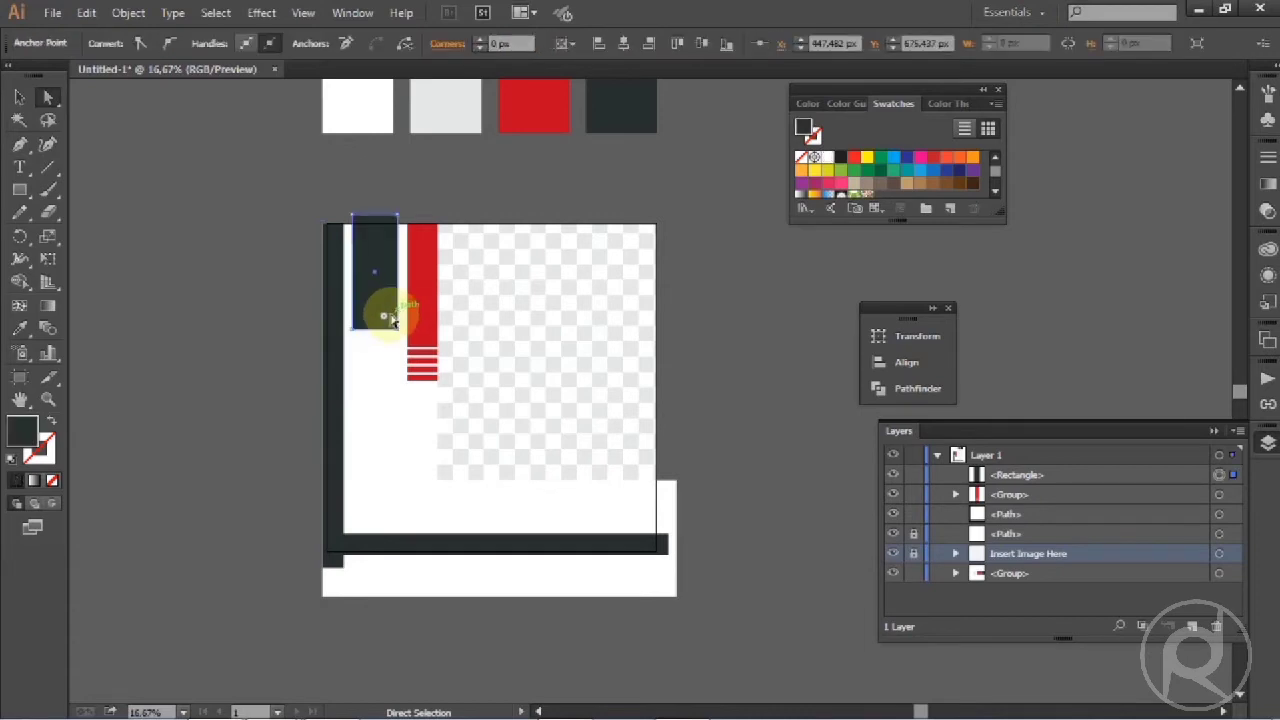
left_click_drag(348, 341, 270, 292)
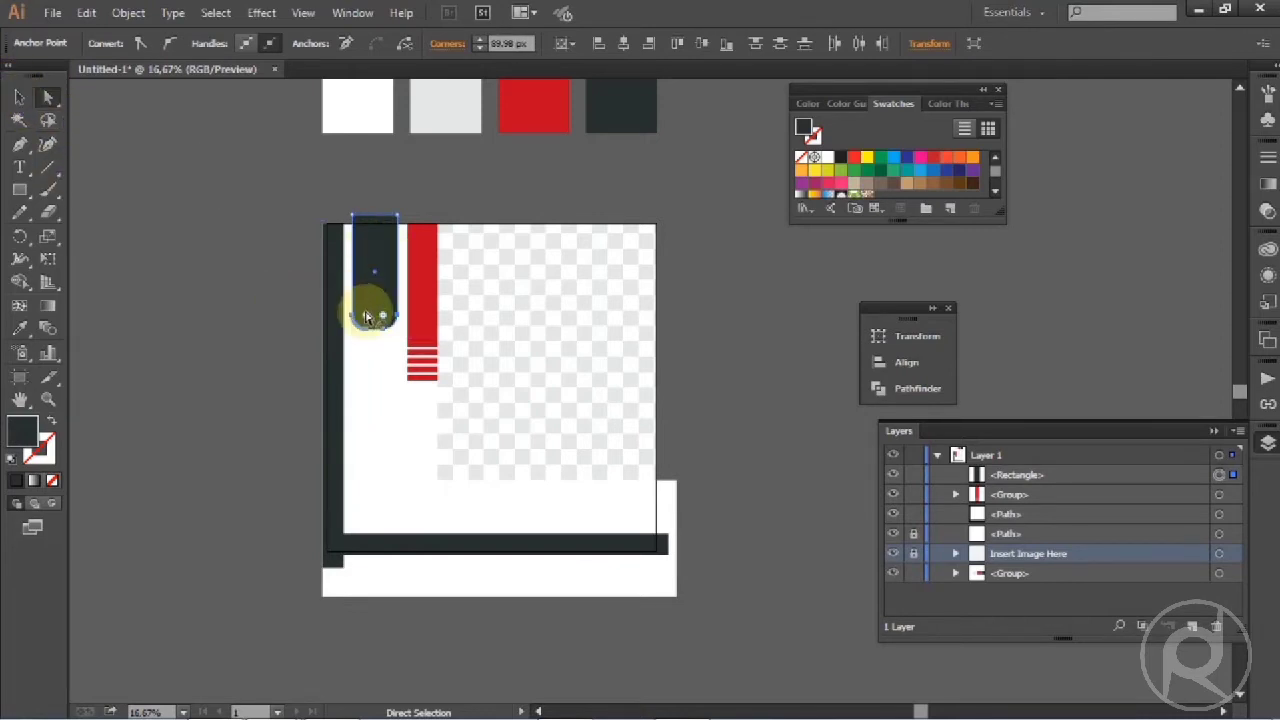
left_click_drag(366, 306, 372, 310)
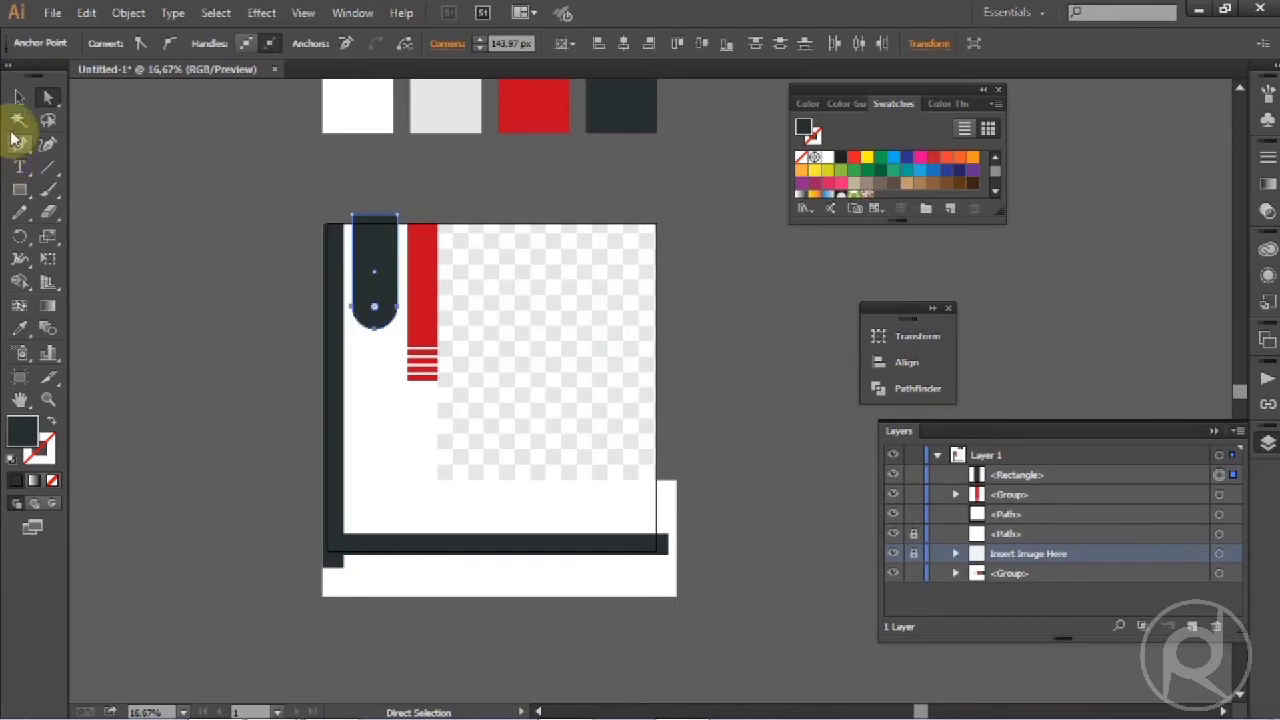
left_click(19, 97)
left_click(166, 203)
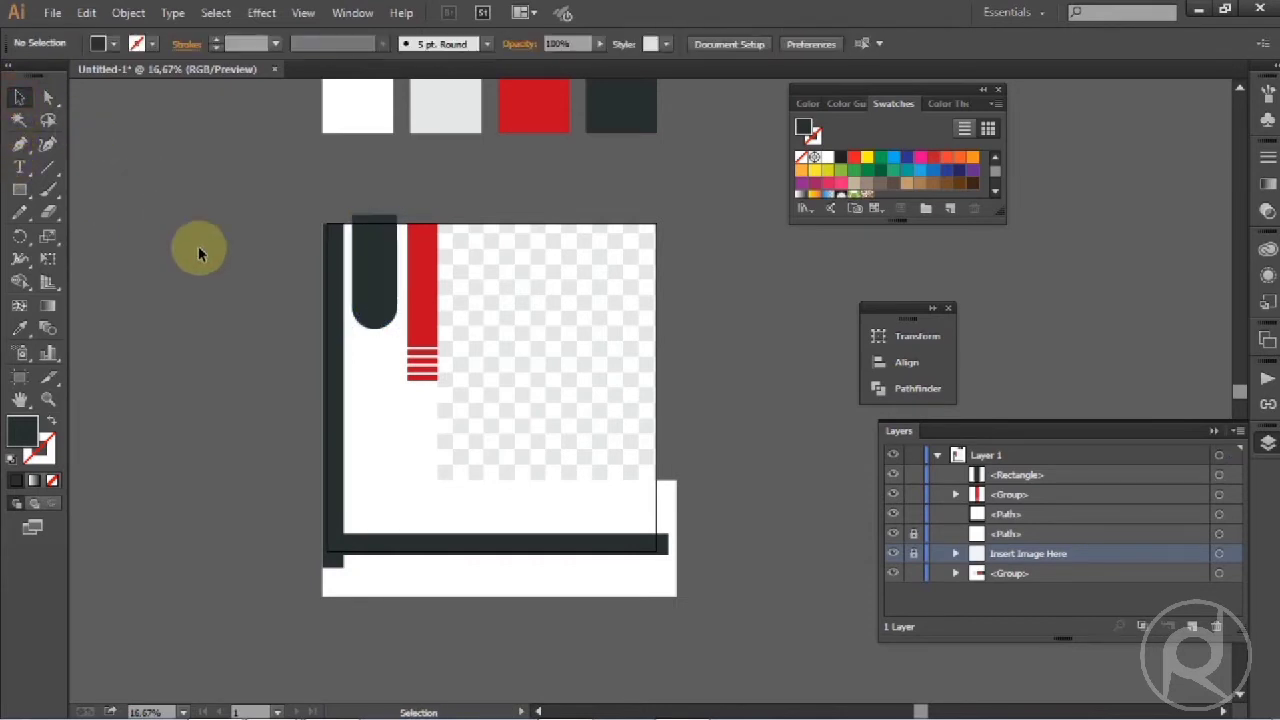
Draw a dark square about 504 px wide in the empty area below the artboard
left_click_drag(206, 280, 168, 242)
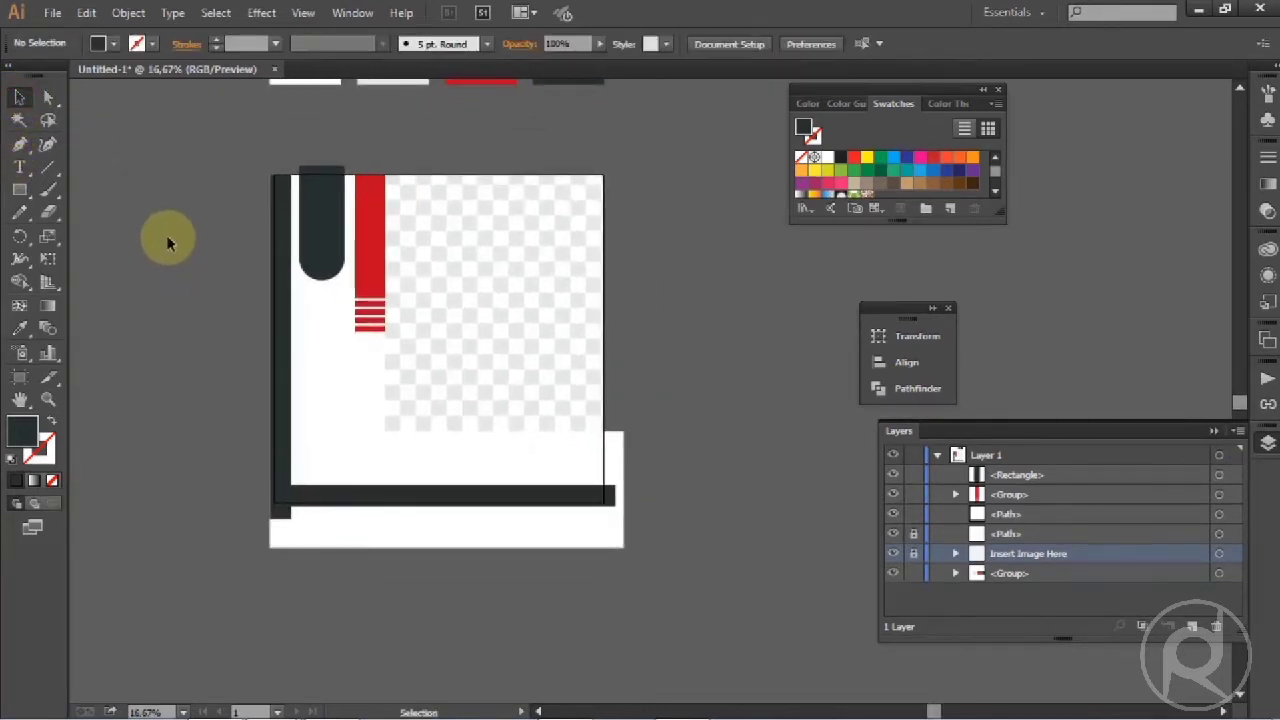
left_click(19, 189)
scroll(210, 345, "down", 2)
scroll(218, 350, "up", 1)
scroll(230, 400, "down", 2)
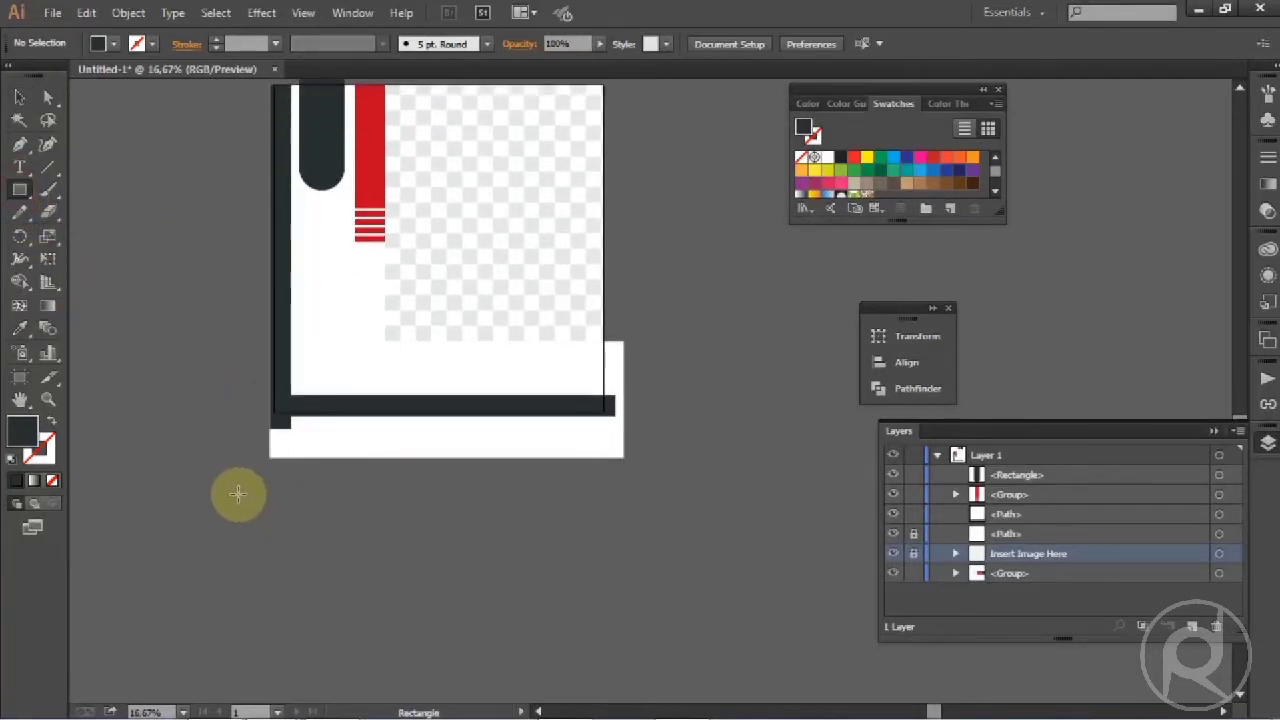
left_click_drag(238, 494, 317, 572)
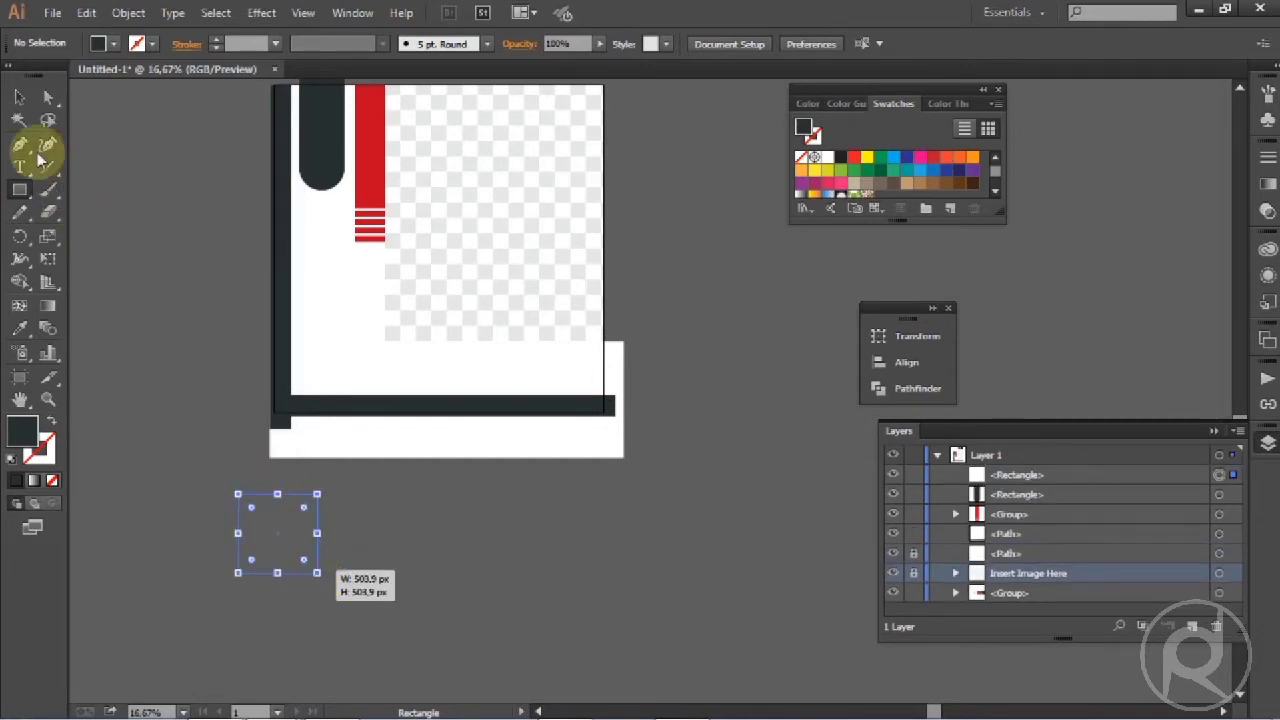
Scale the dark square down slightly and place it in the white area between the vertical dark bar and the checkerboard, above the horizontal bar
left_click(19, 97)
left_click(269, 537)
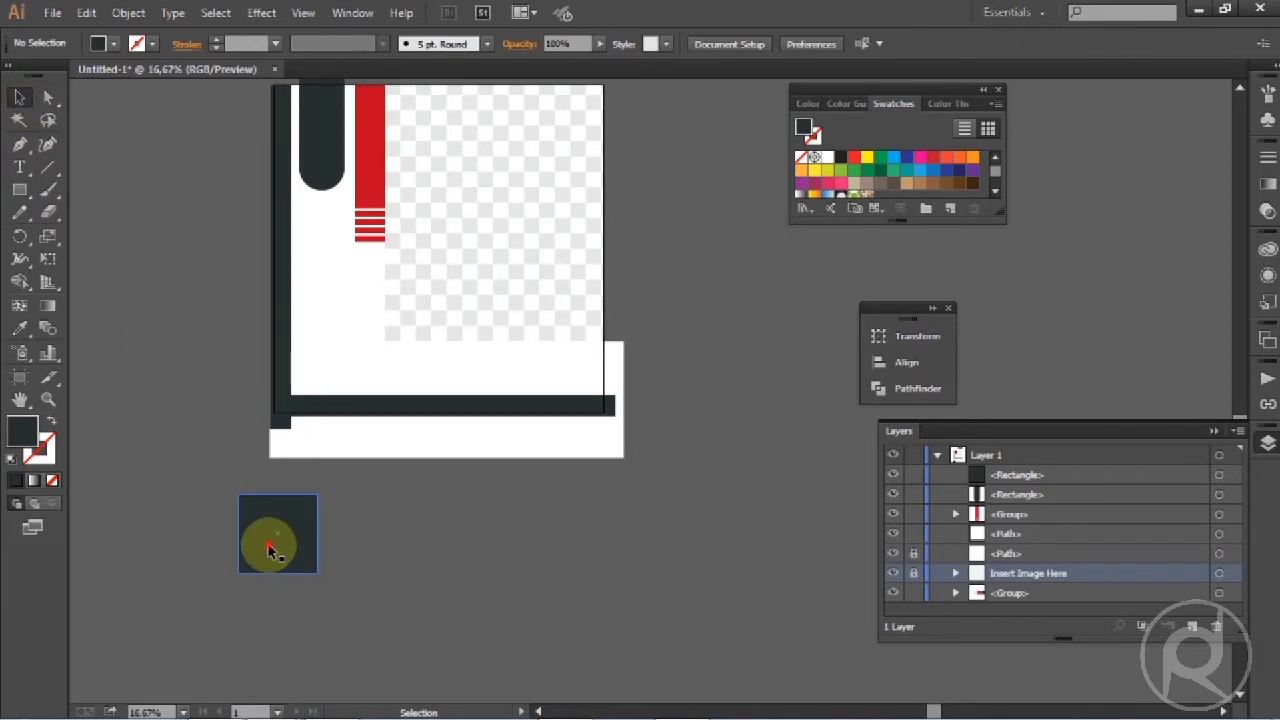
left_click_drag(302, 540, 352, 350)
Offset the dark square's path outward by about 30 px with mitered joins and preview enabled
left_click(87, 14)
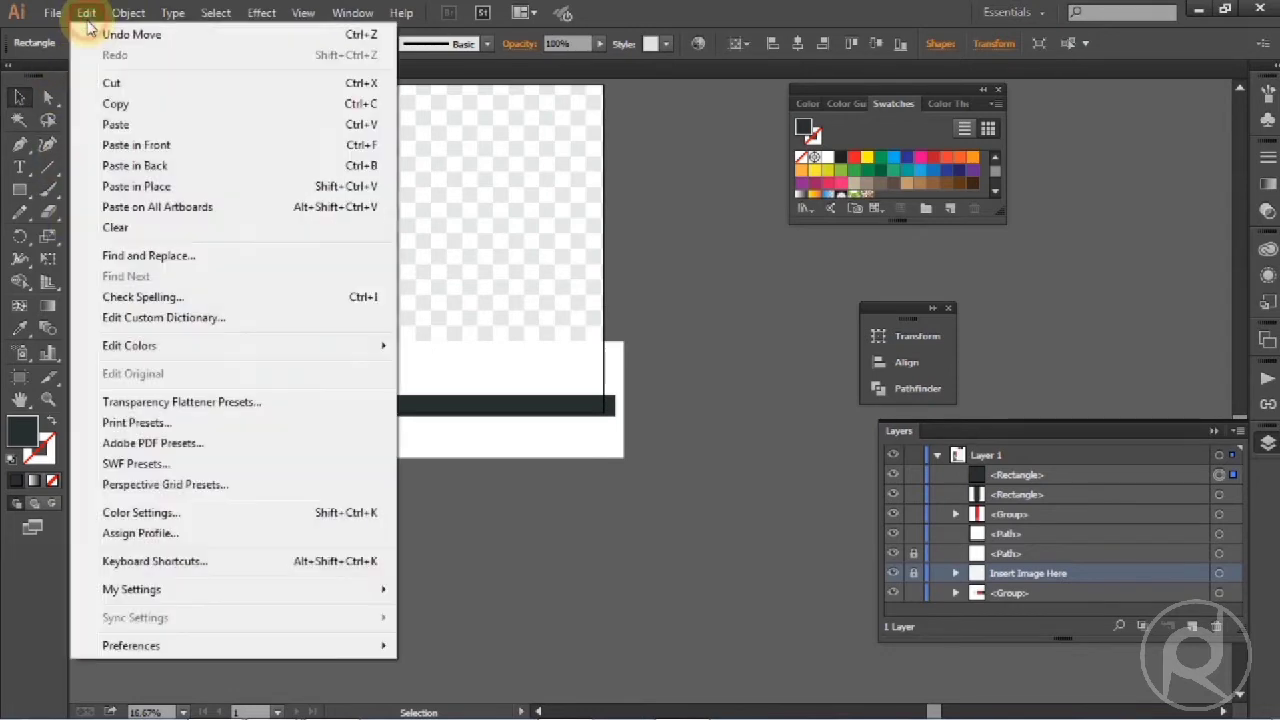
left_click(128, 12)
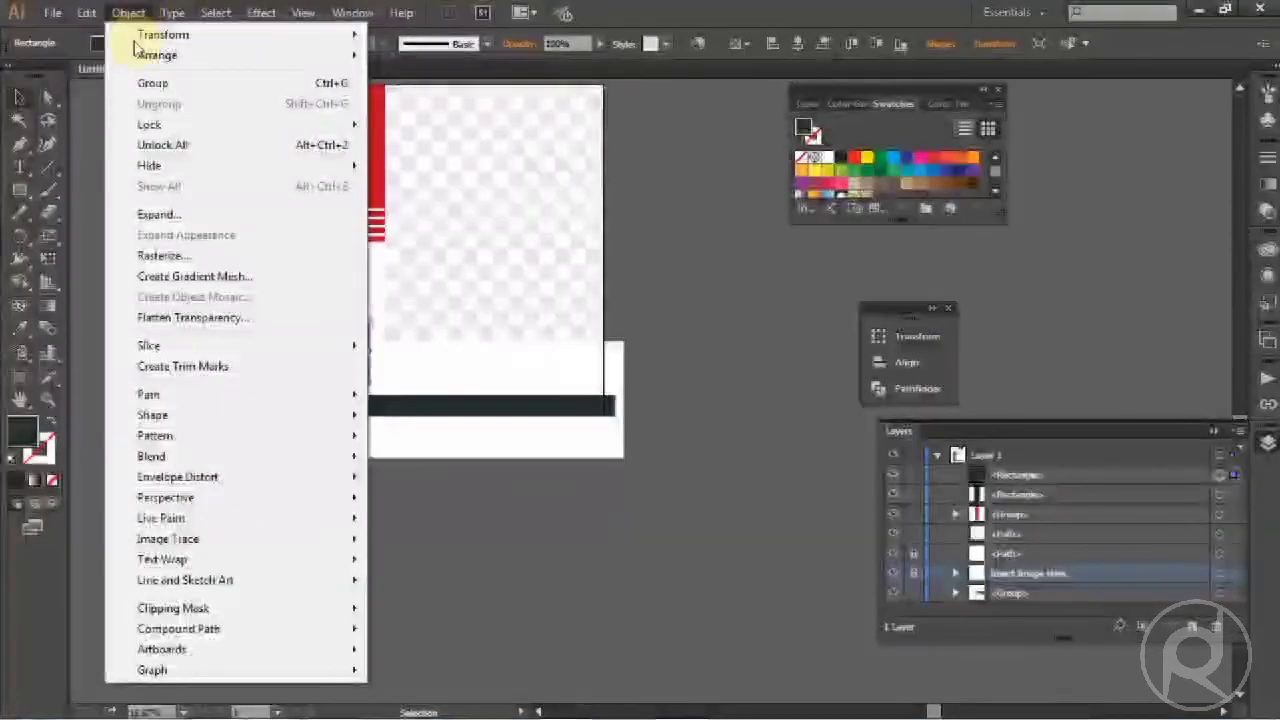
mouse_move(180, 396)
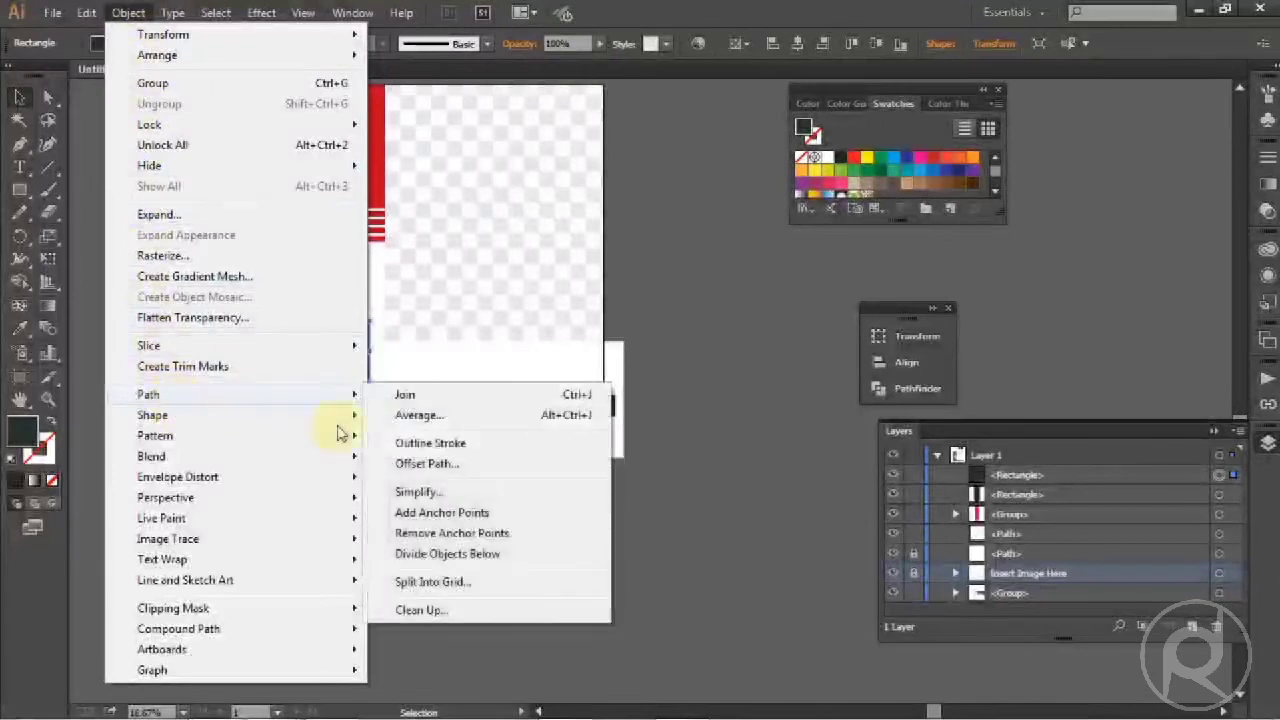
left_click(435, 460)
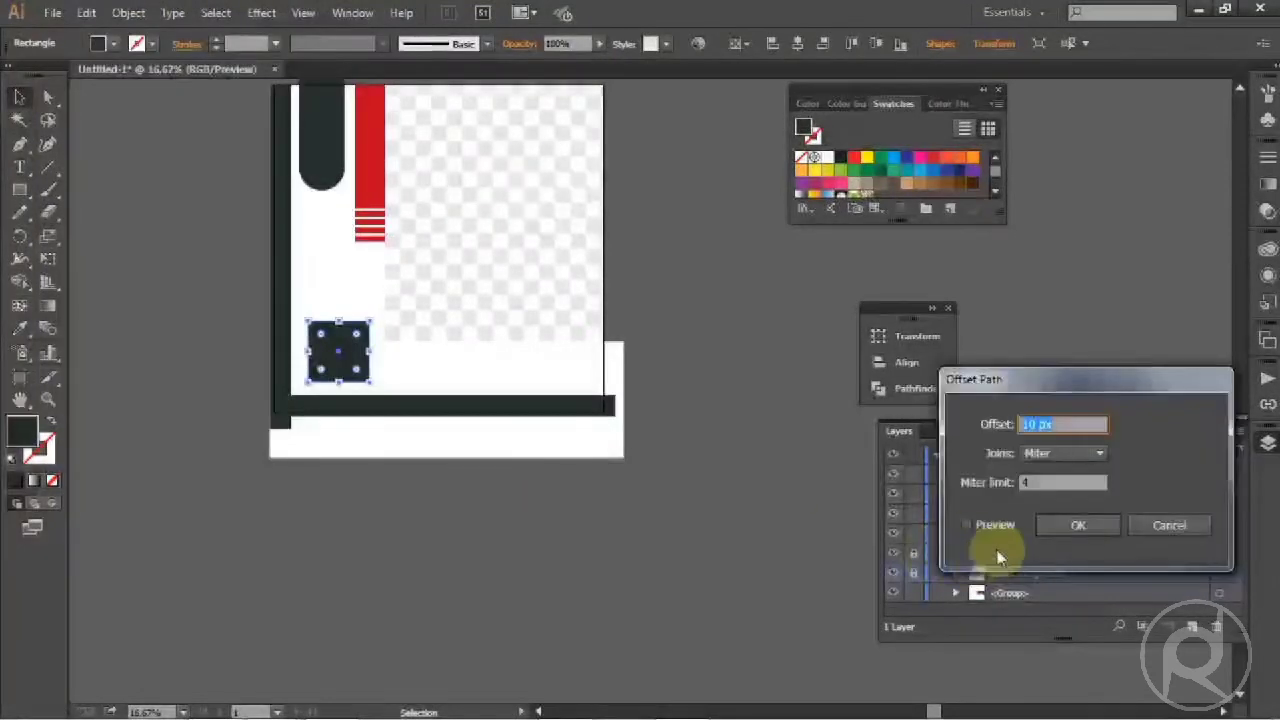
left_click(971, 526)
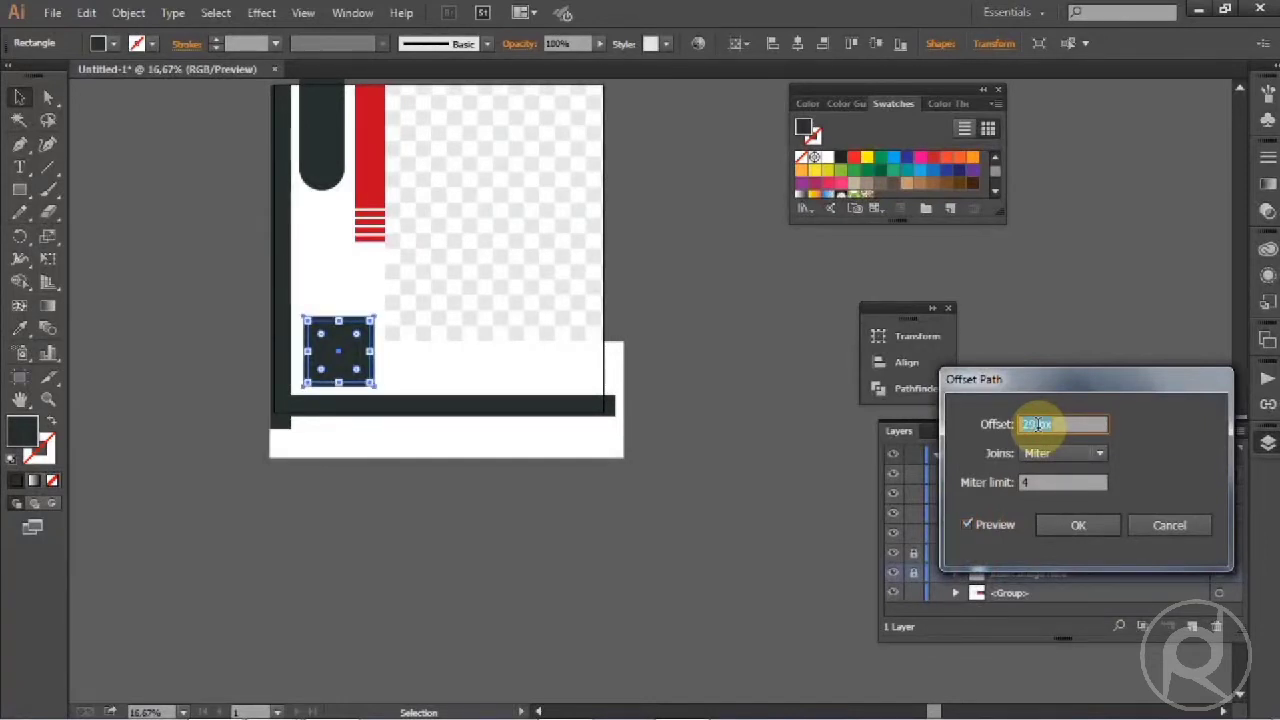
left_click(1068, 528)
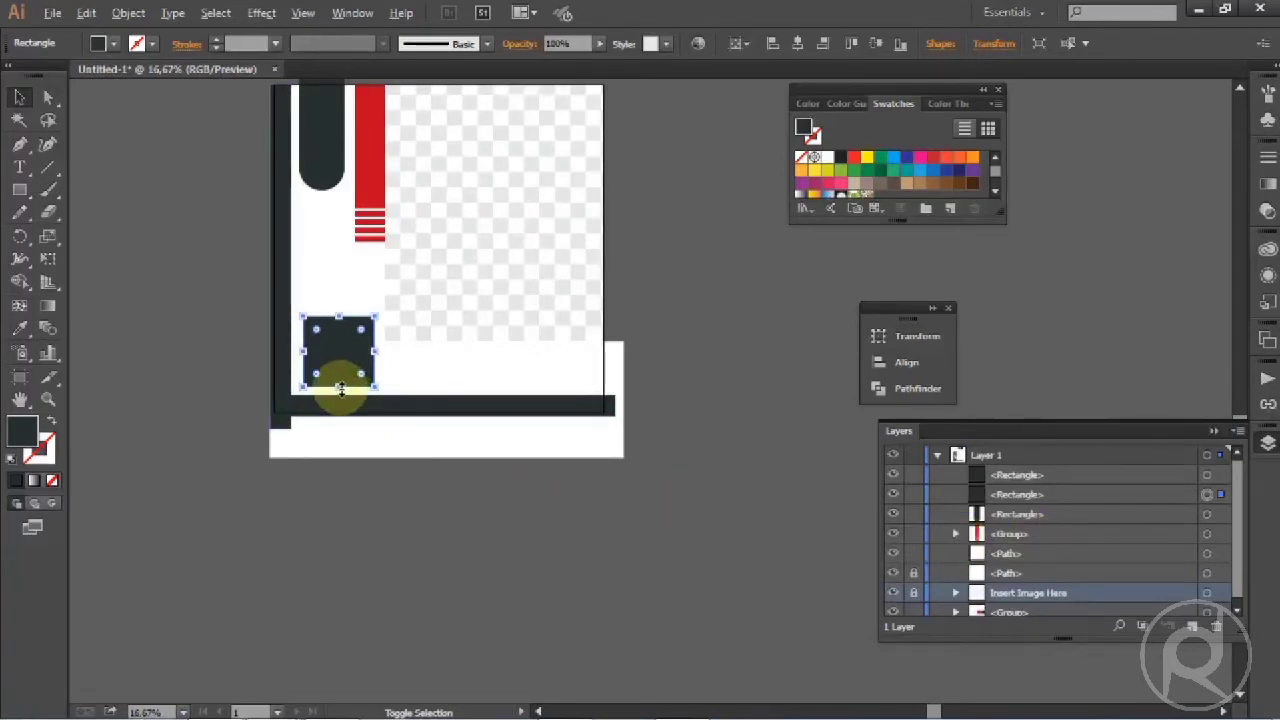
Move the offset square straight down across the horizontal dark bar and subtract it from the dark L-shaped frame with Minus Front
scroll(341, 390, "up", 1)
scroll(341, 390, "up", 1)
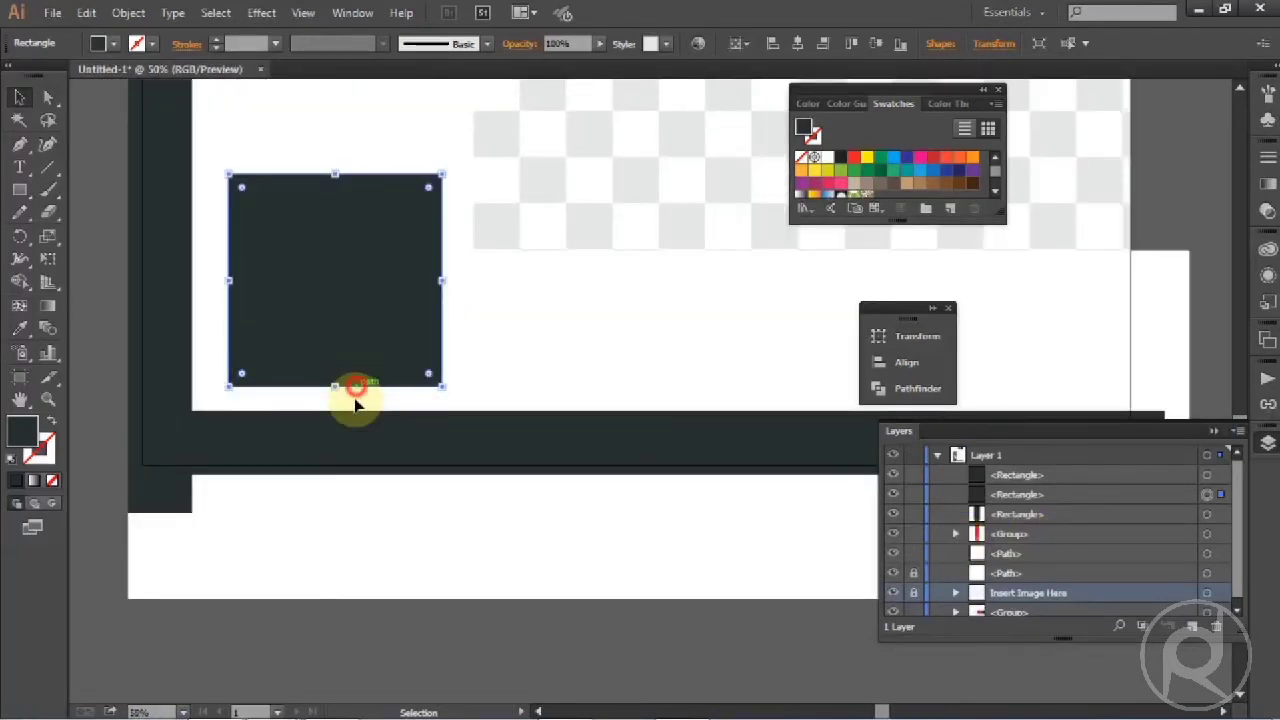
left_click_drag(355, 400, 516, 444)
left_click(515, 444, "shift")
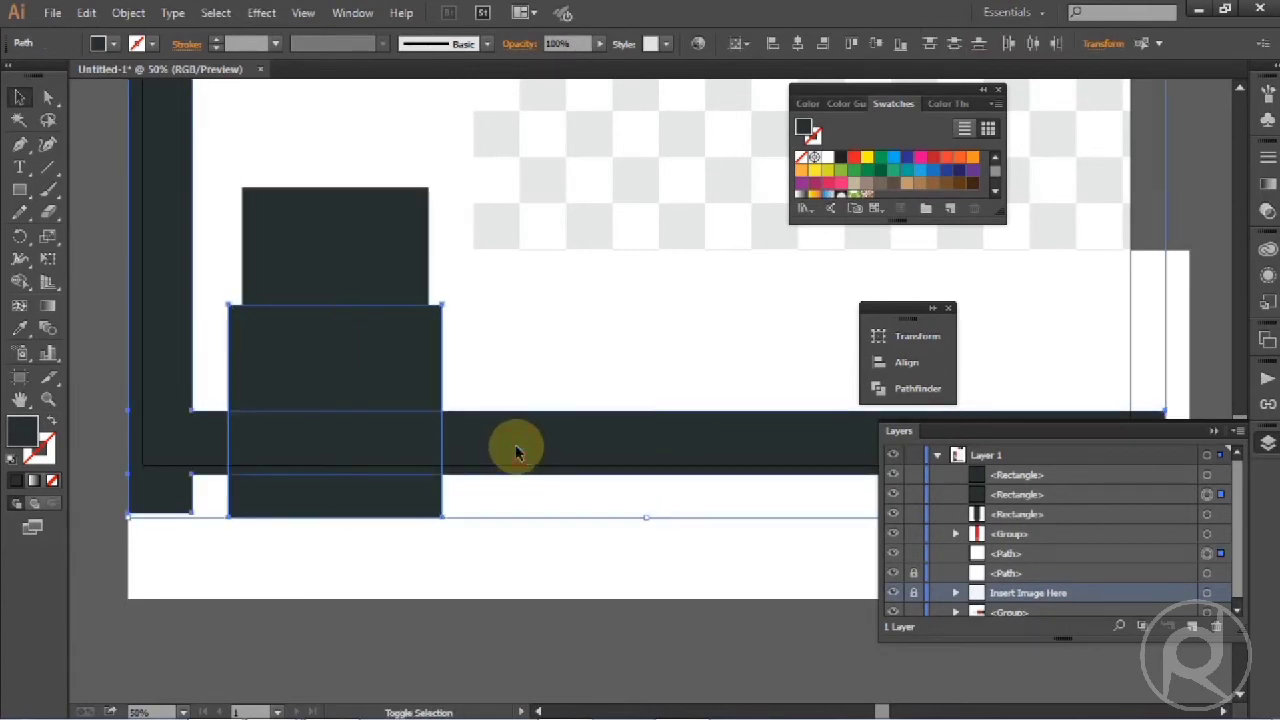
left_click(906, 390)
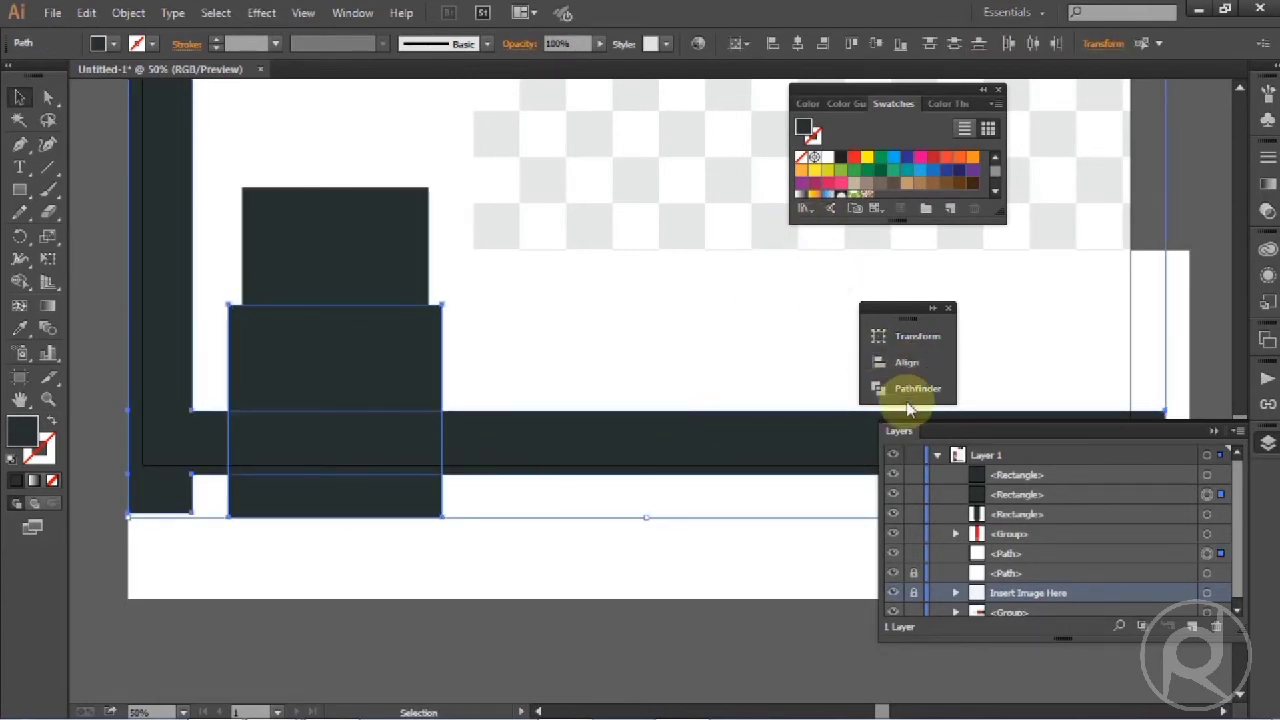
left_click(662, 366)
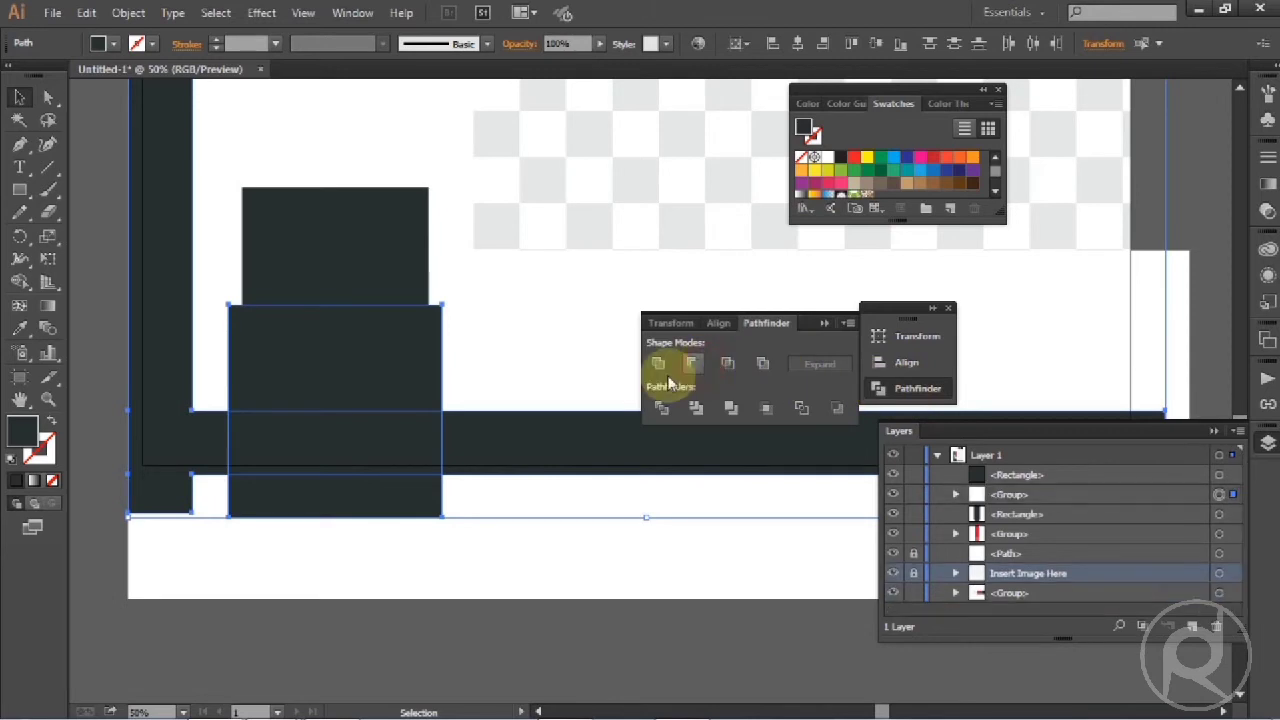
scroll(523, 394, "down", 2)
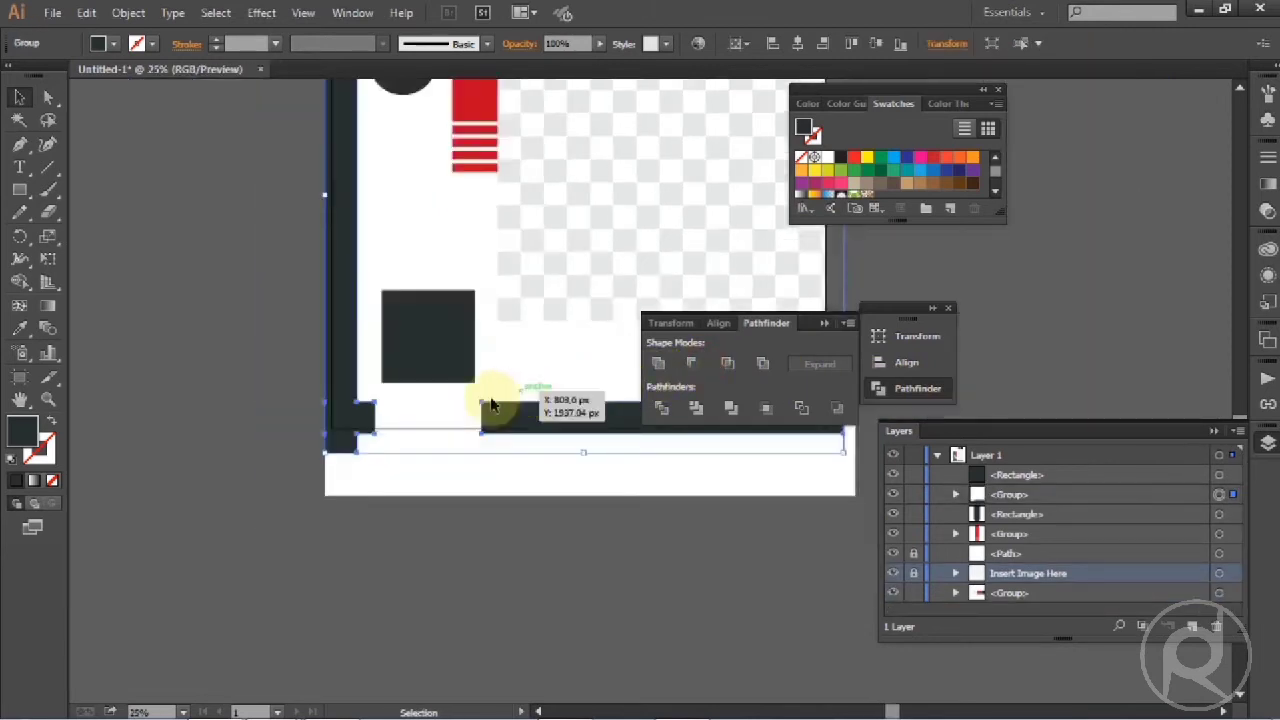
left_click(247, 424)
left_click_drag(511, 551, 359, 612)
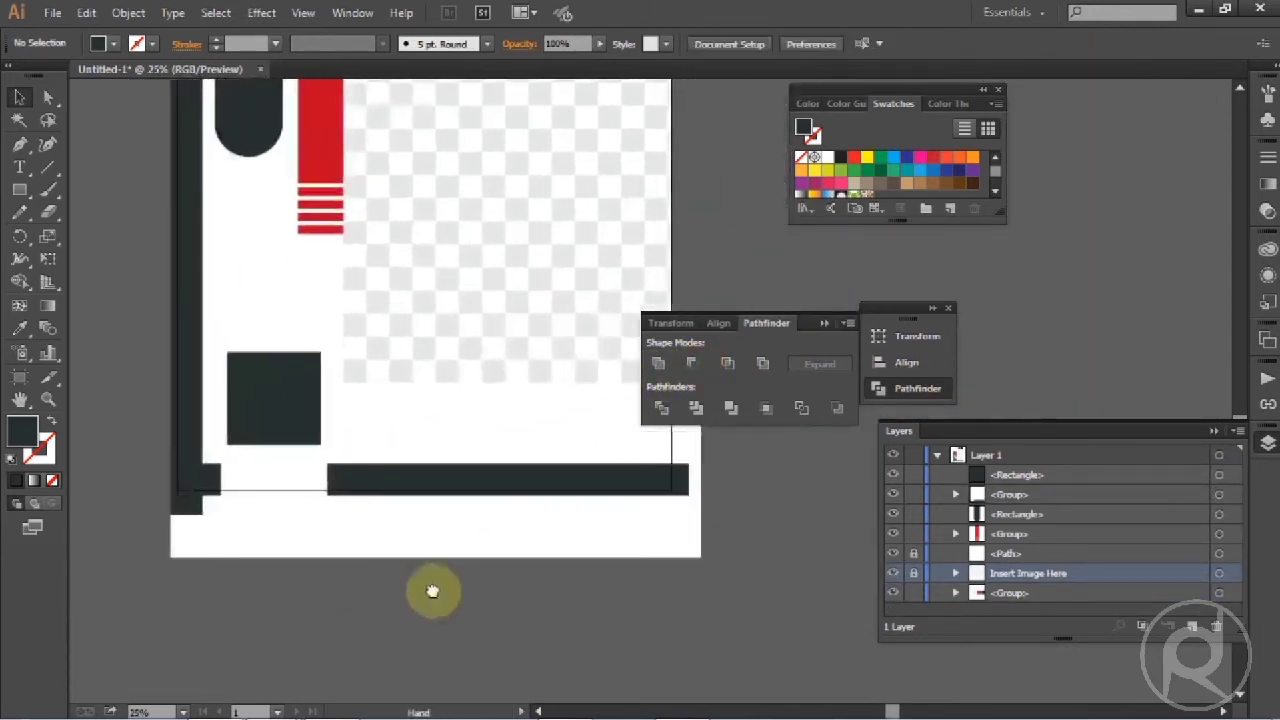
left_click(820, 326)
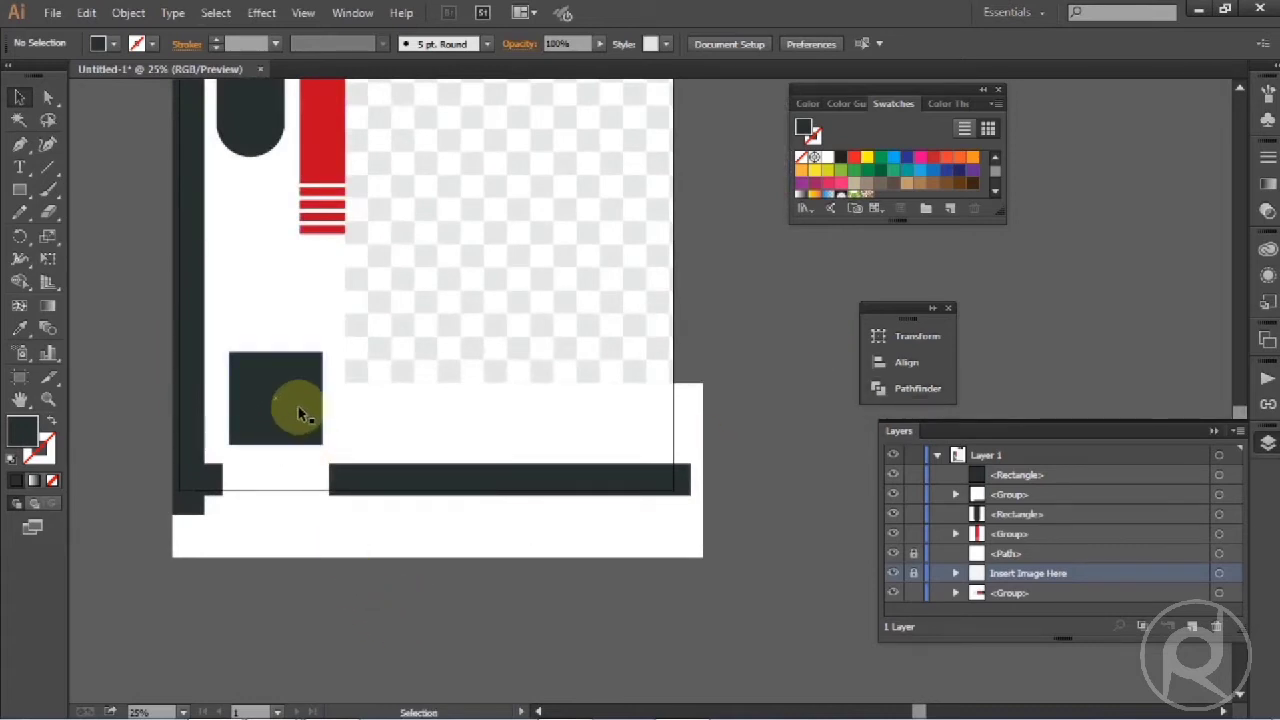
Move the remaining dark square below the artboard and draw a thin horizontal strip about 944 by 32 px beside it
left_click_drag(298, 410, 371, 611)
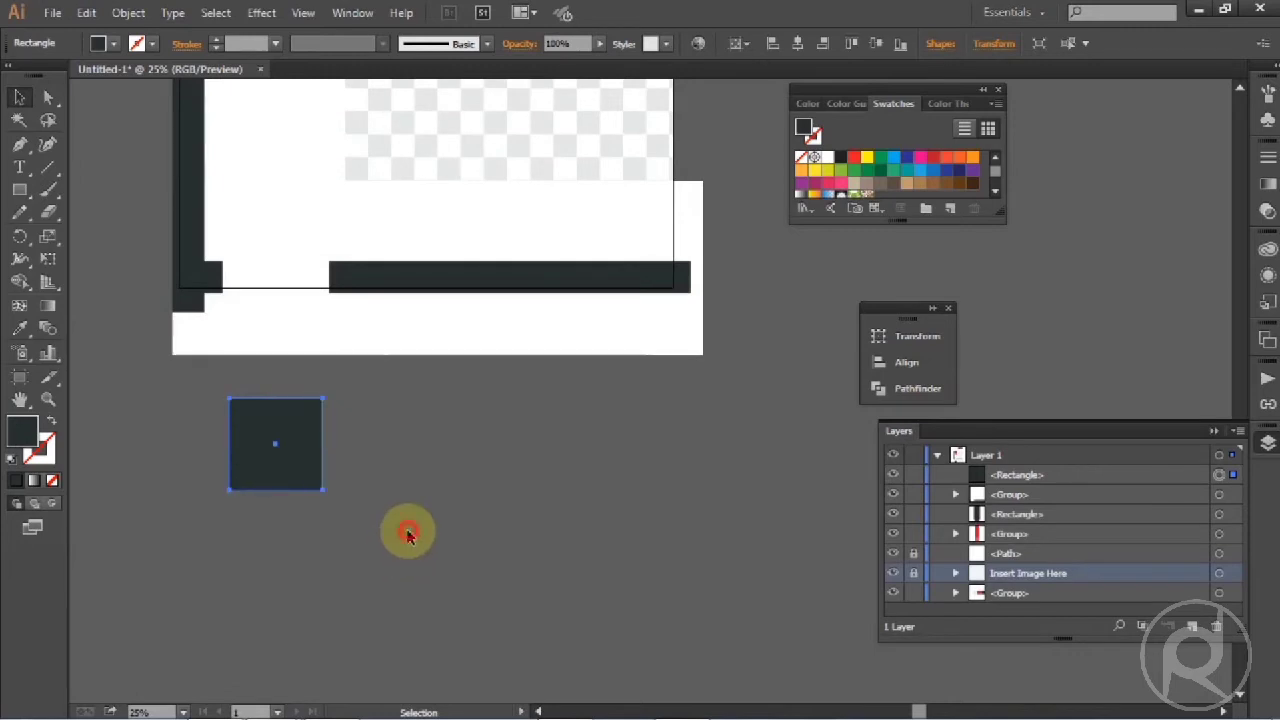
left_click(407, 535)
left_click(20, 190)
left_click_drag(474, 430, 694, 432)
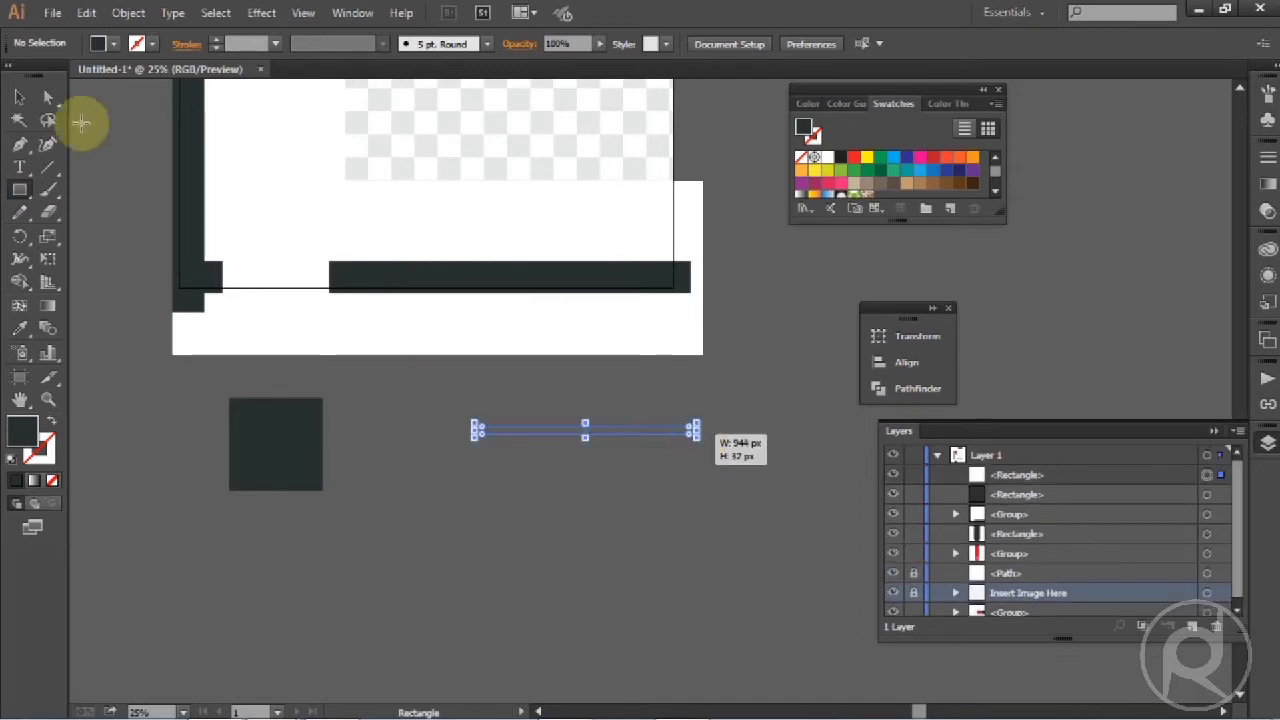
left_click(20, 97)
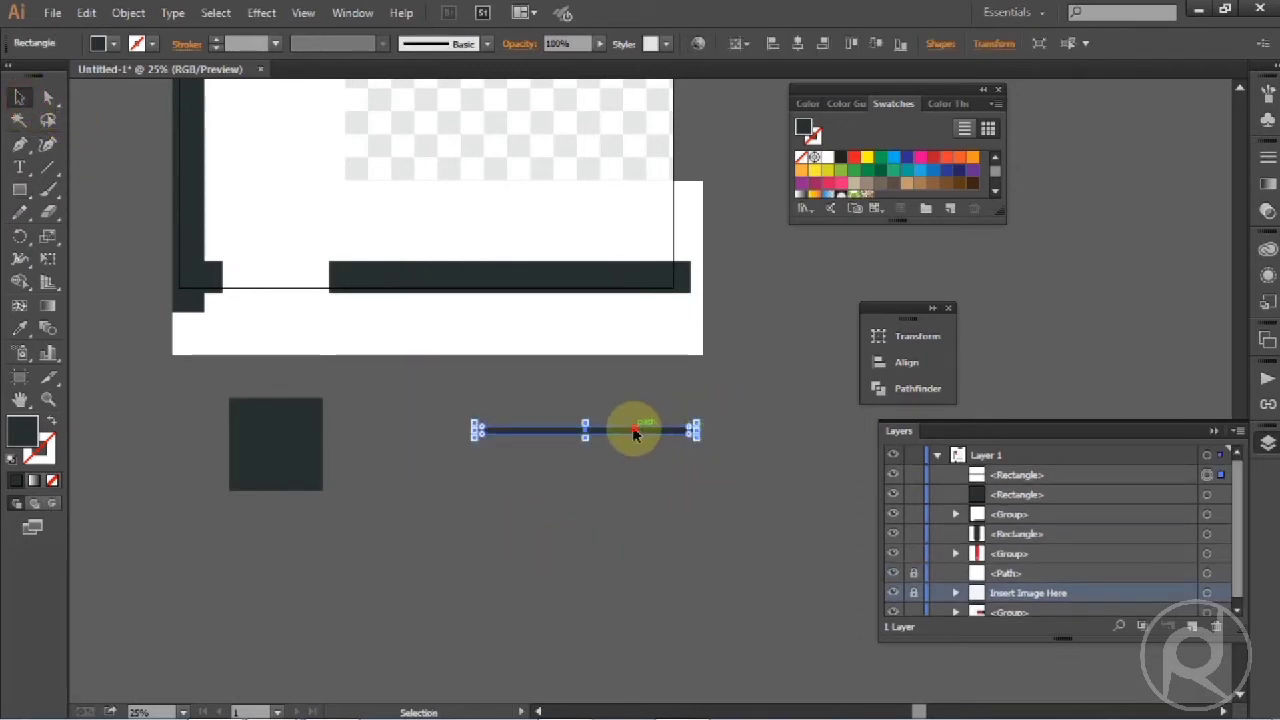
Duplicate the thin dark strip downward twelve times at equal spacing
left_click_drag(633, 432, 624, 443)
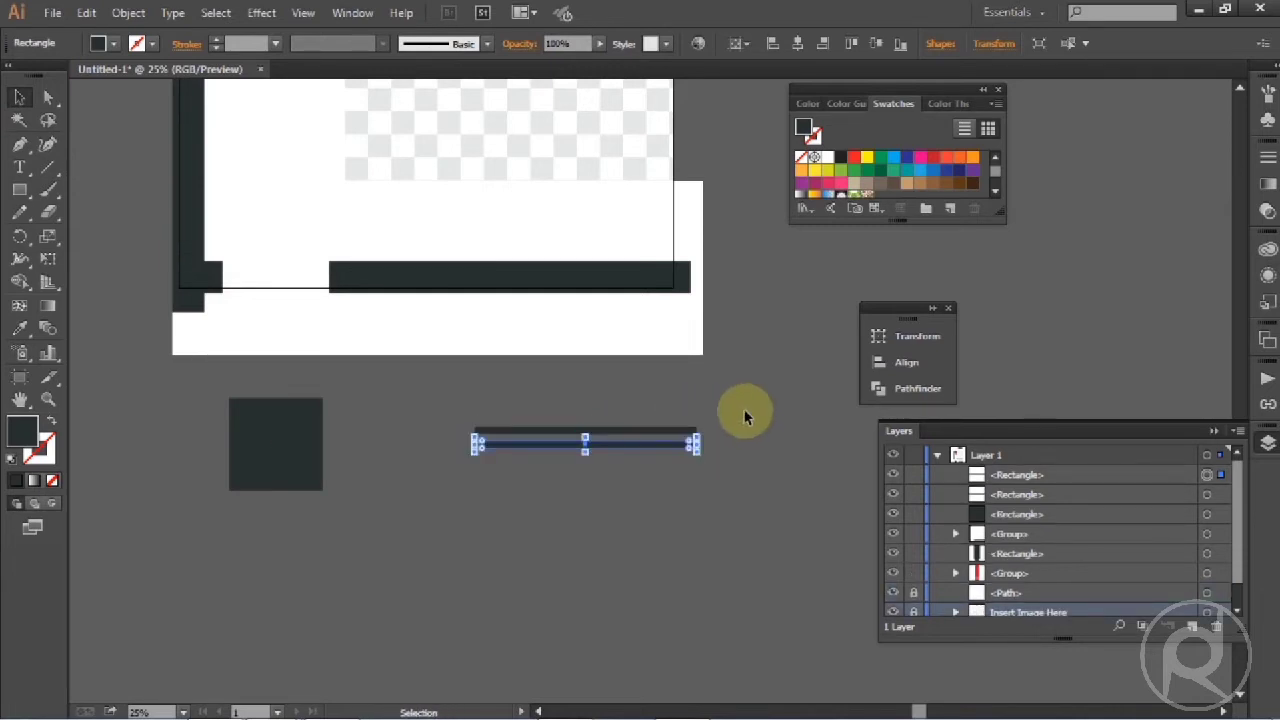
key("ctrl+d")
key("ctrl+d")
key("ctrl+d")
key("ctrl+d")
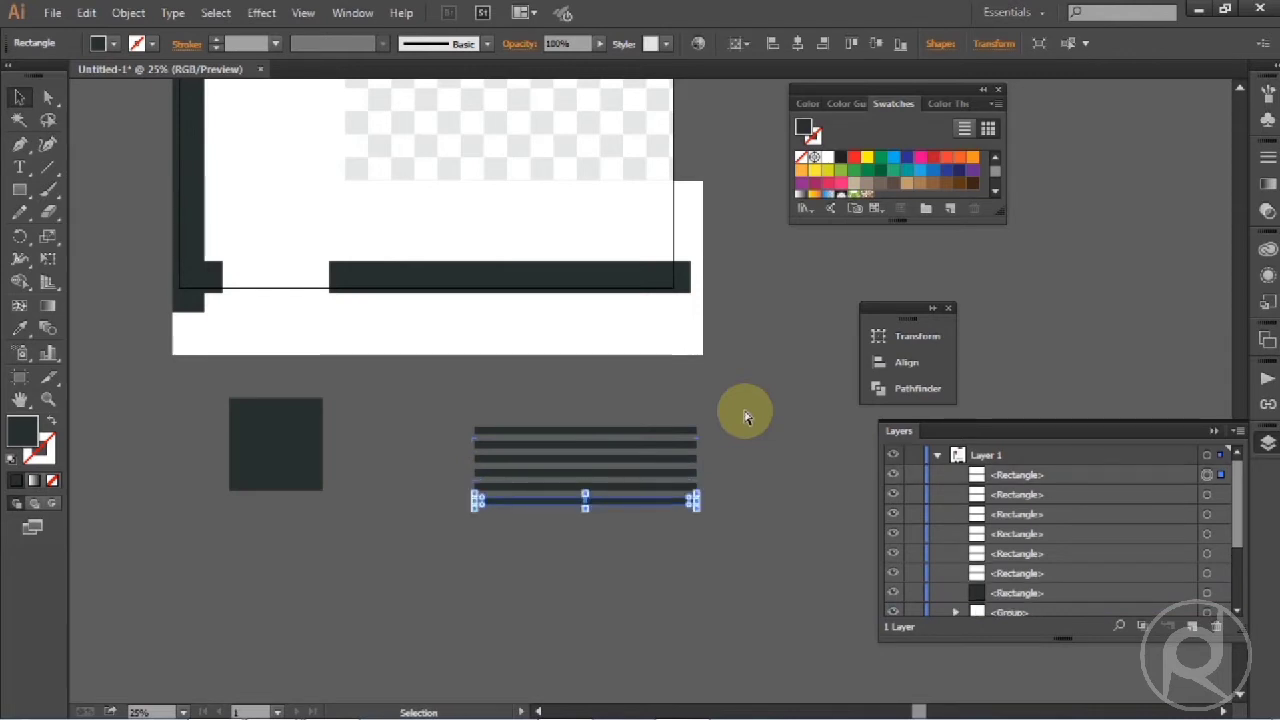
key("ctrl+d")
key("ctrl+d")
key("ctrl+d")
key("ctrl+d")
key("ctrl+d")
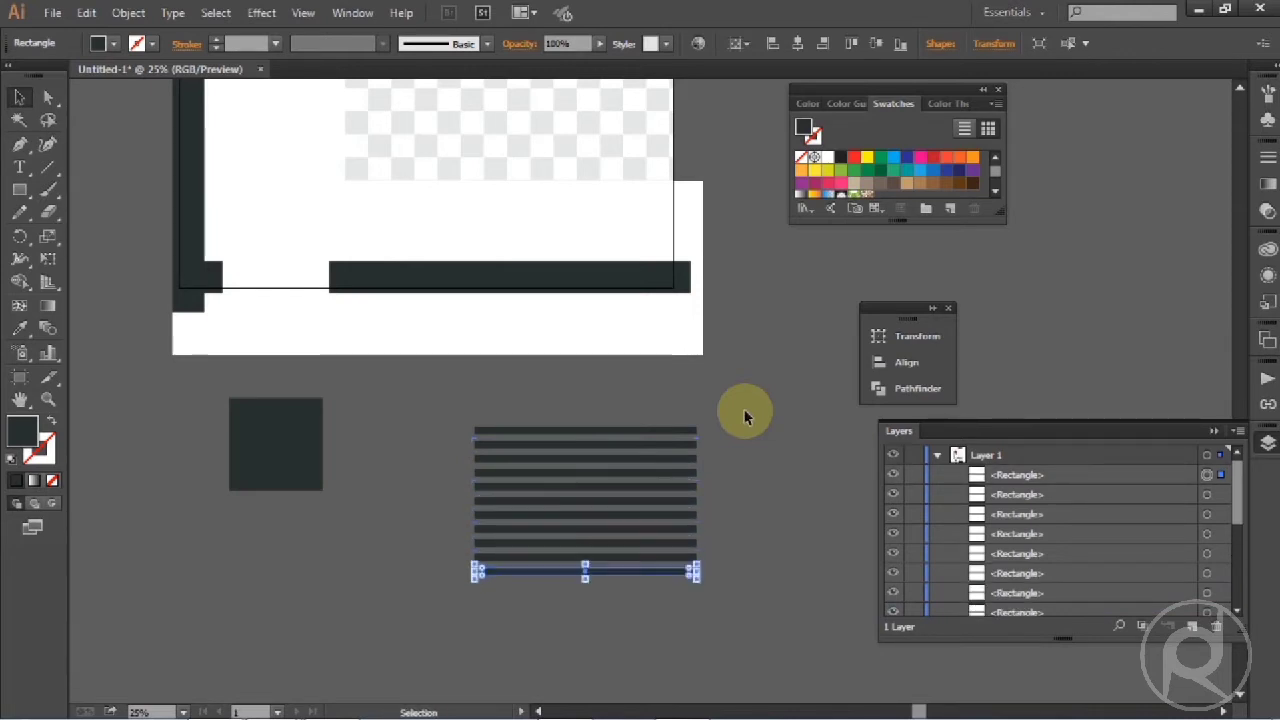
key("ctrl+d")
key("ctrl+d")
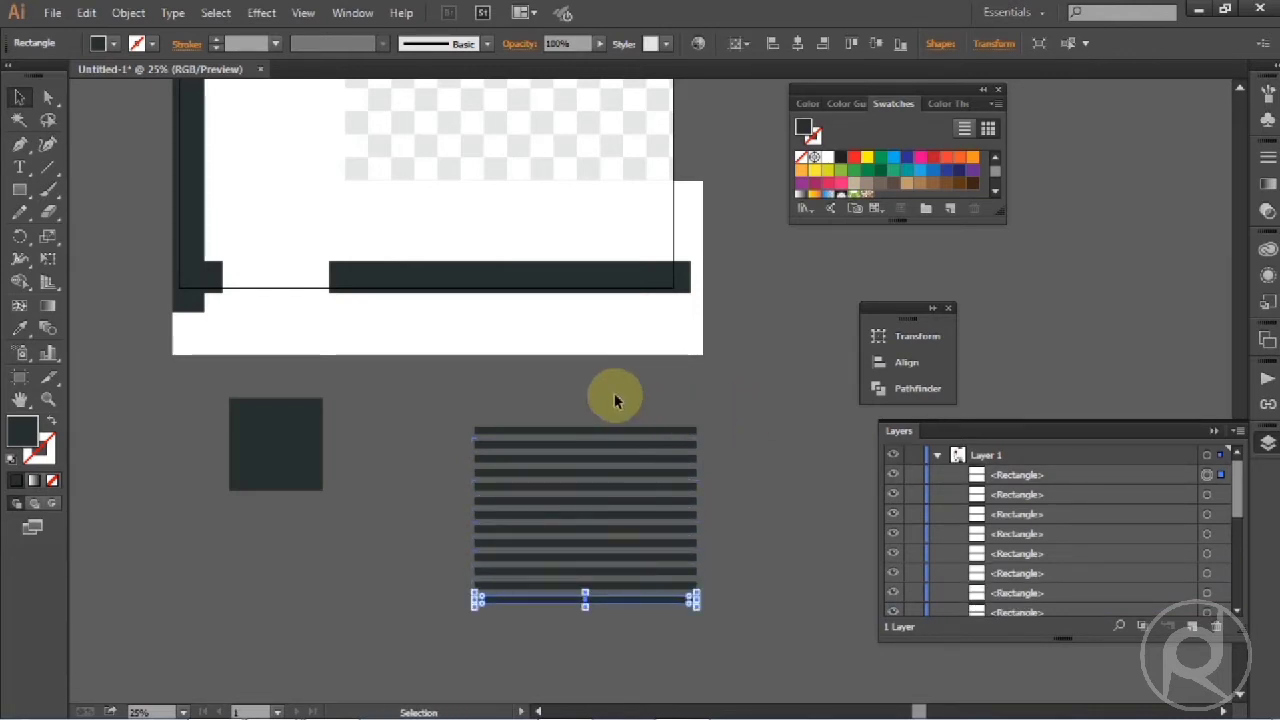
Group all the thin dark strips into one object, leaving isolation mode if it is entered
left_click_drag(472, 402, 730, 619)
right_click(757, 436)
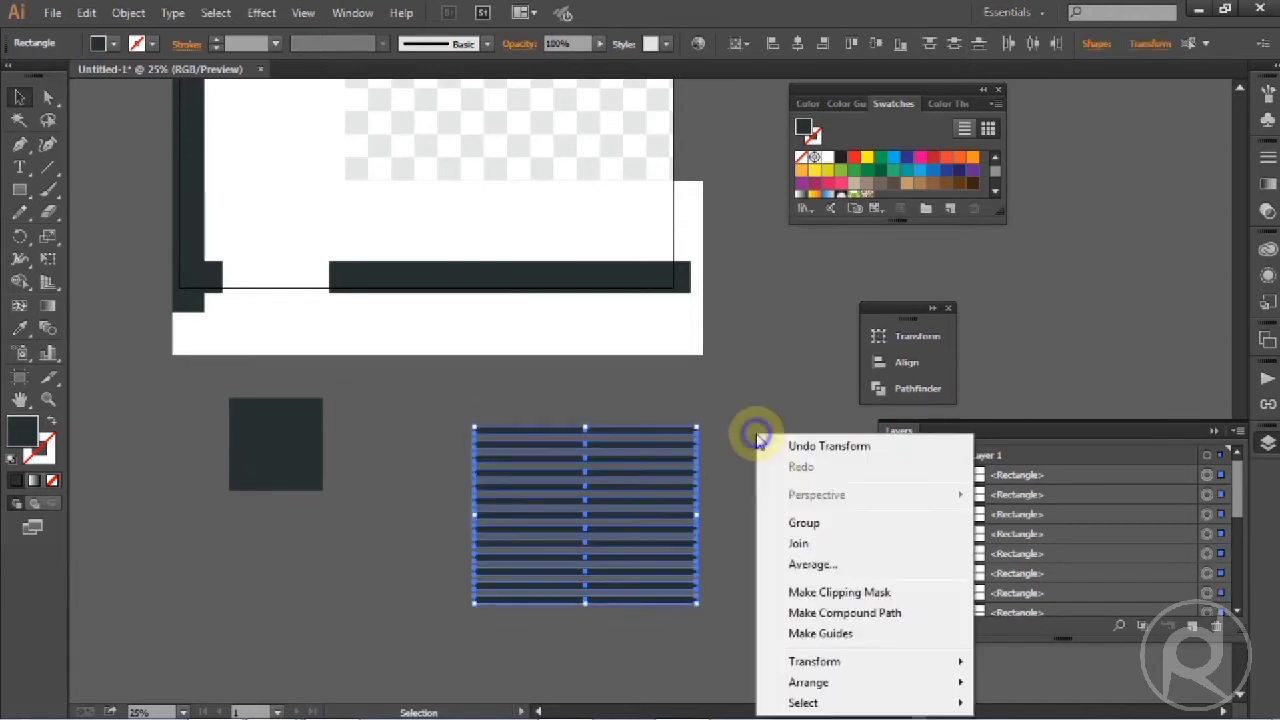
left_click(803, 523)
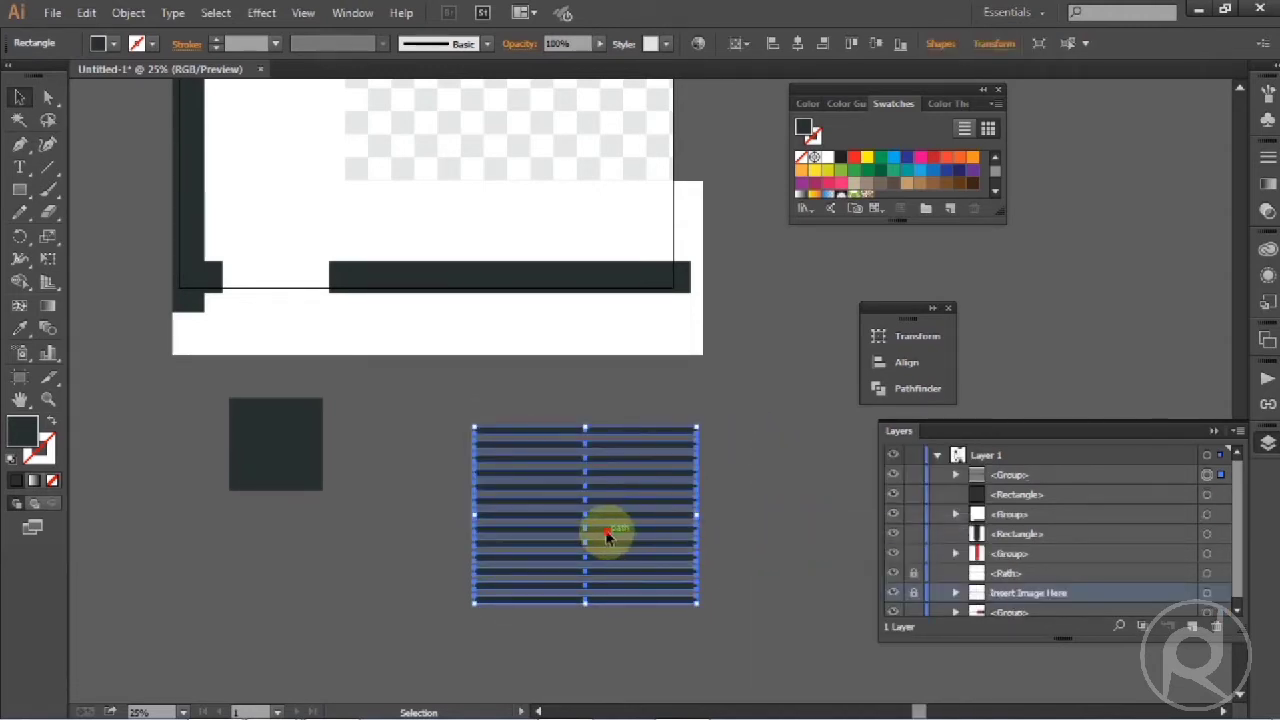
double_click(607, 537)
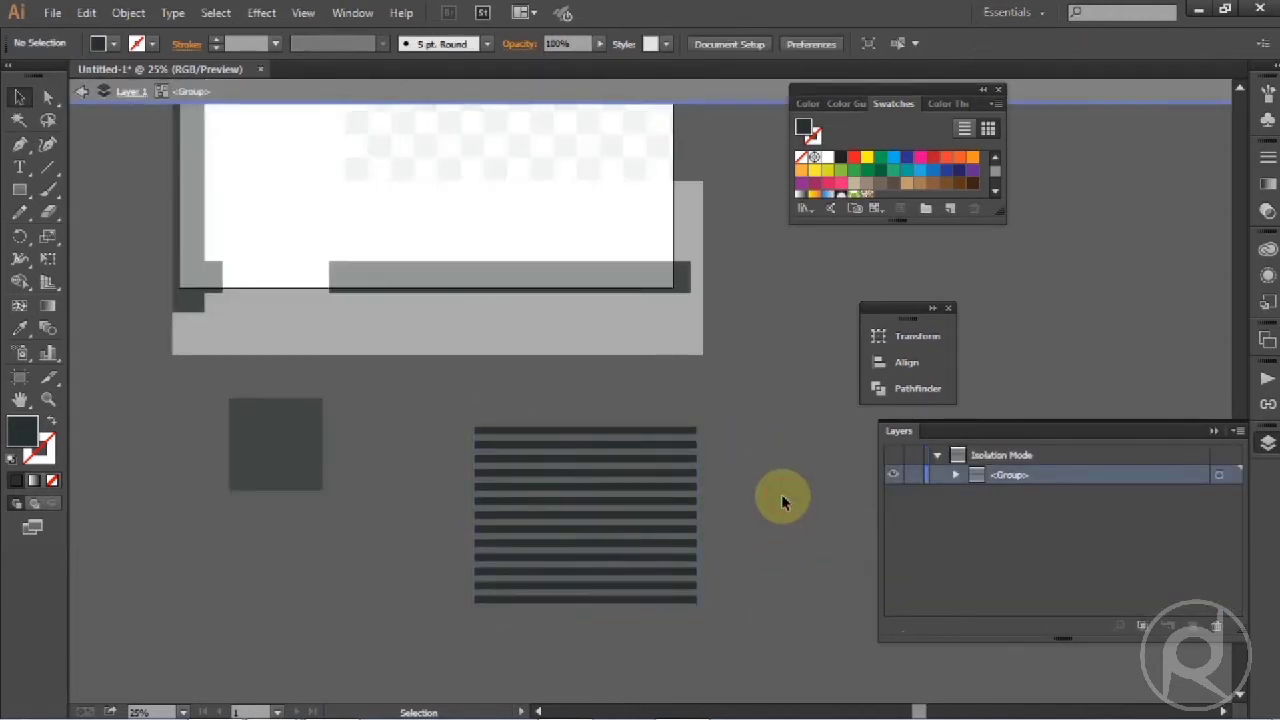
double_click(780, 465)
Center the strip group over the dark square, rotate it 45 degrees and scale it down while keeping the square covered
left_click(665, 477)
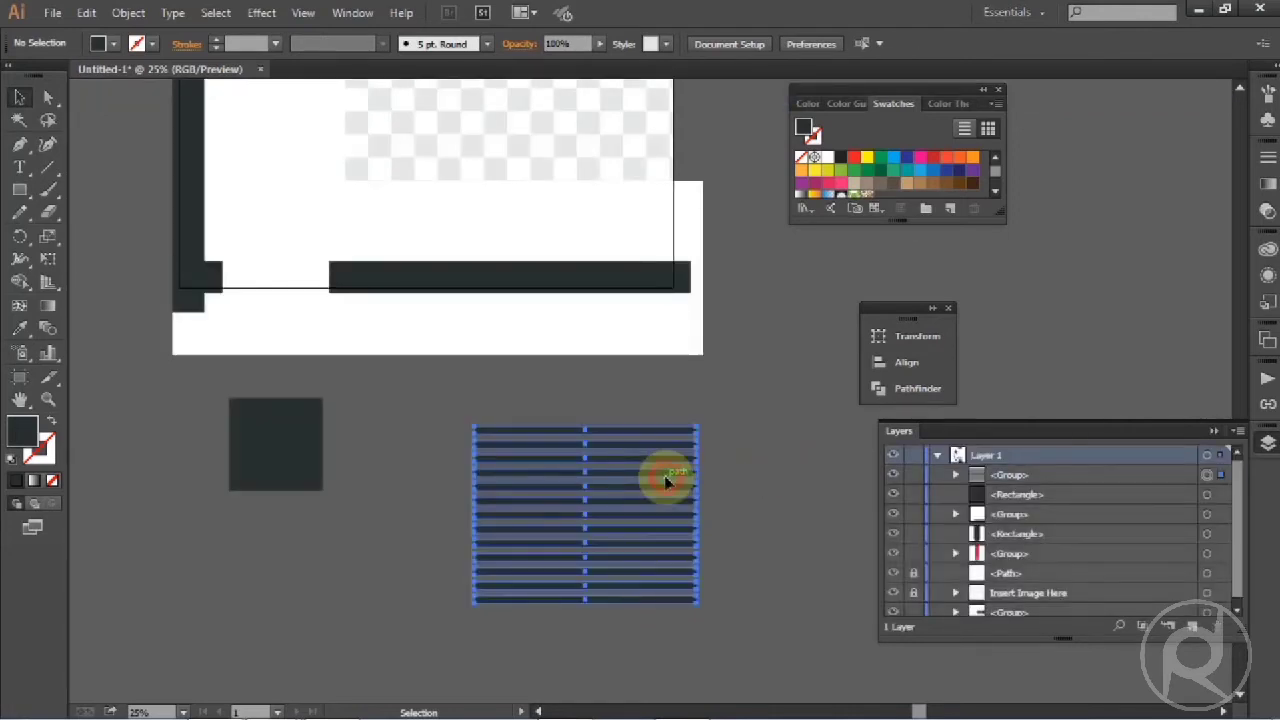
left_click_drag(657, 478, 371, 407)
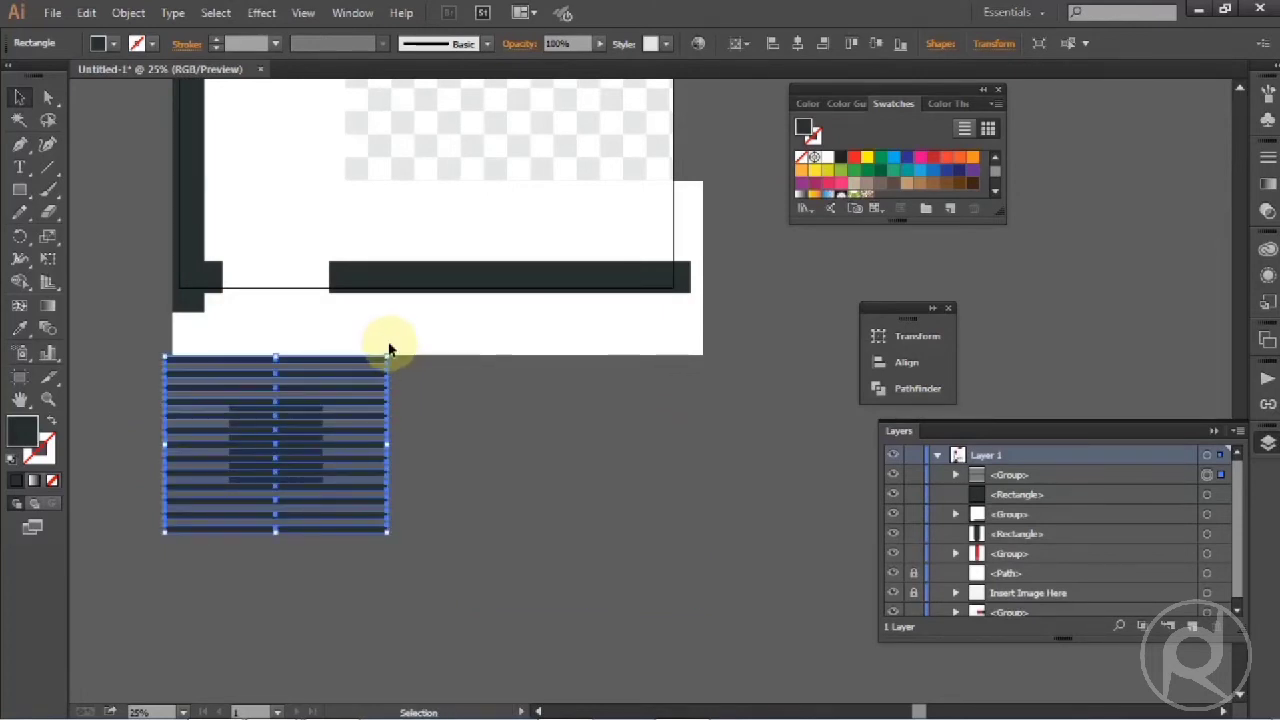
left_click_drag(390, 346, 417, 417)
left_click_drag(340, 381, 329, 398)
Subtract the rotated strip group from the dark square with Minus Front to leave a diagonally striped square
left_click(252, 457, "shift")
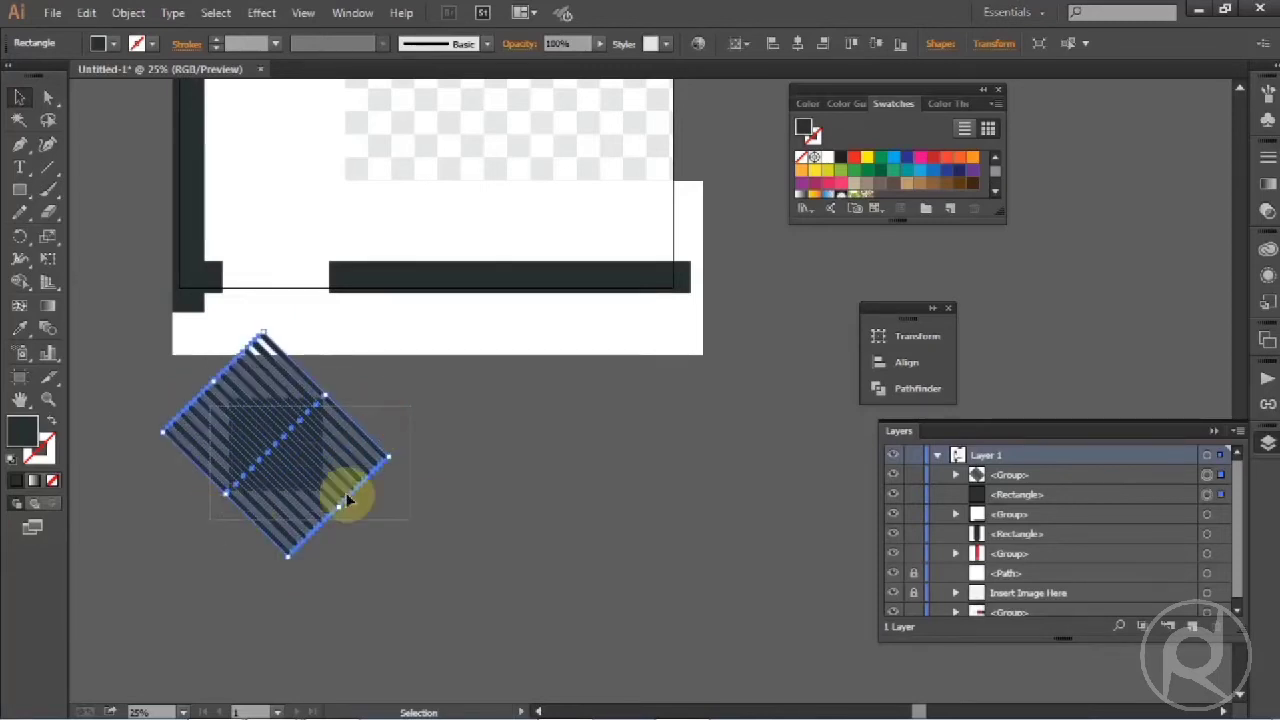
left_click(894, 390)
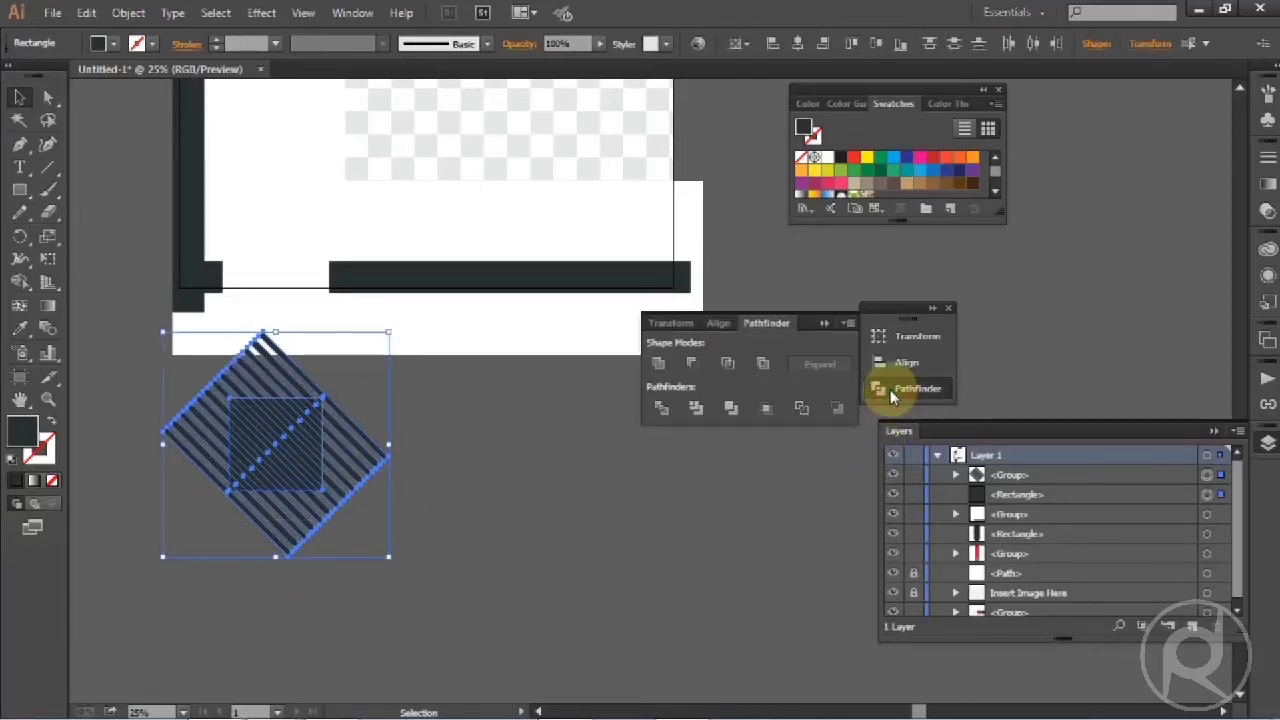
left_click(692, 364)
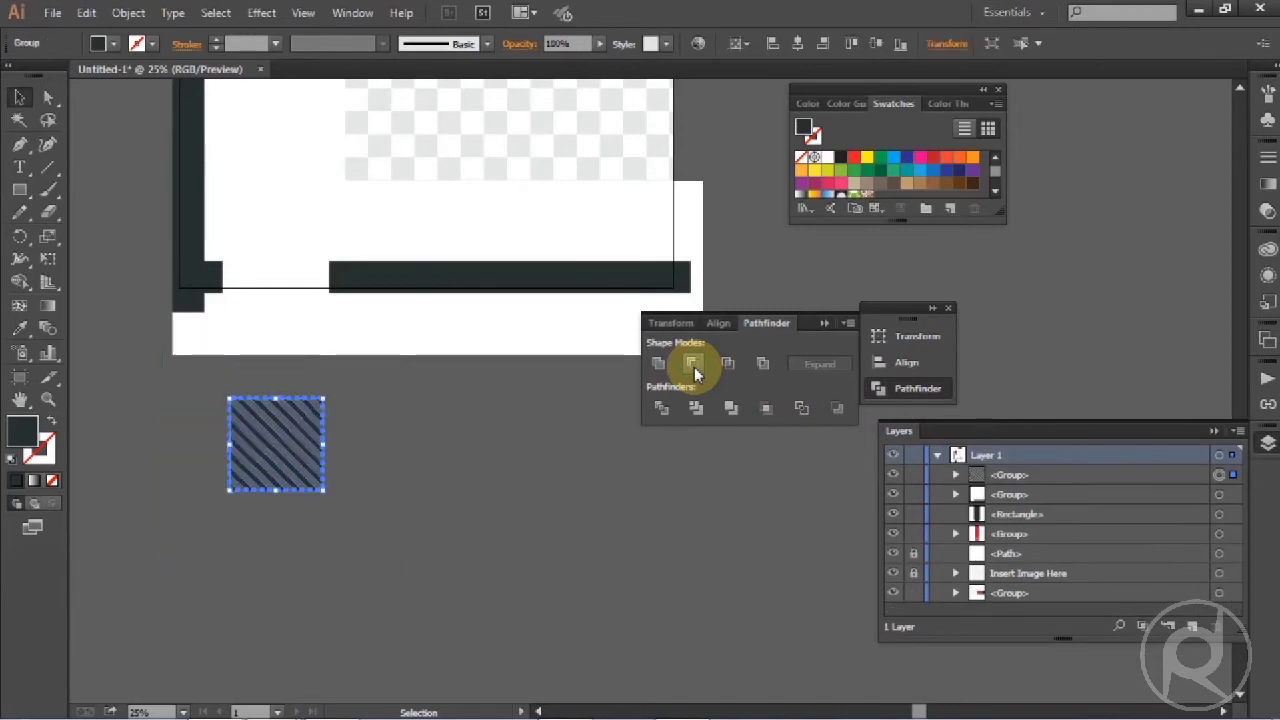
left_click(397, 474)
Move the striped square straight up onto the artboard so its lower edge aligns with the top of the dark bottom bar
left_click_drag(281, 483, 278, 256)
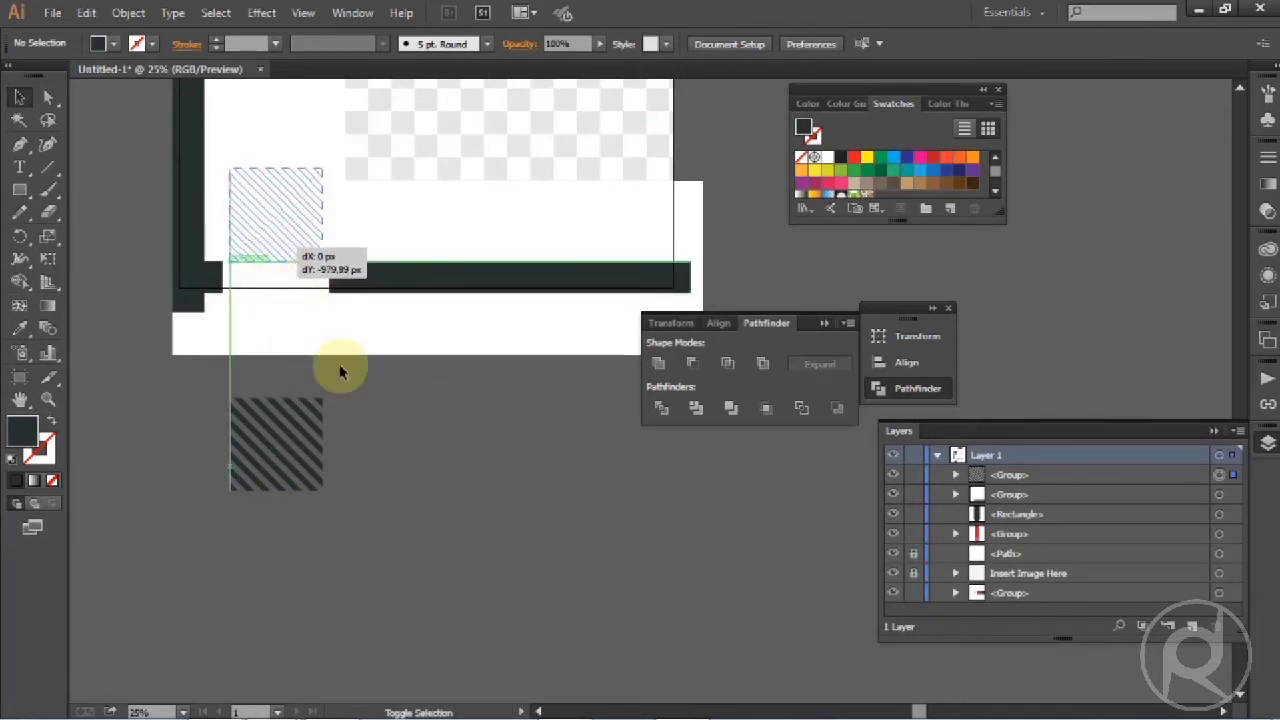
left_click(387, 492)
scroll(387, 490, "up", 5)
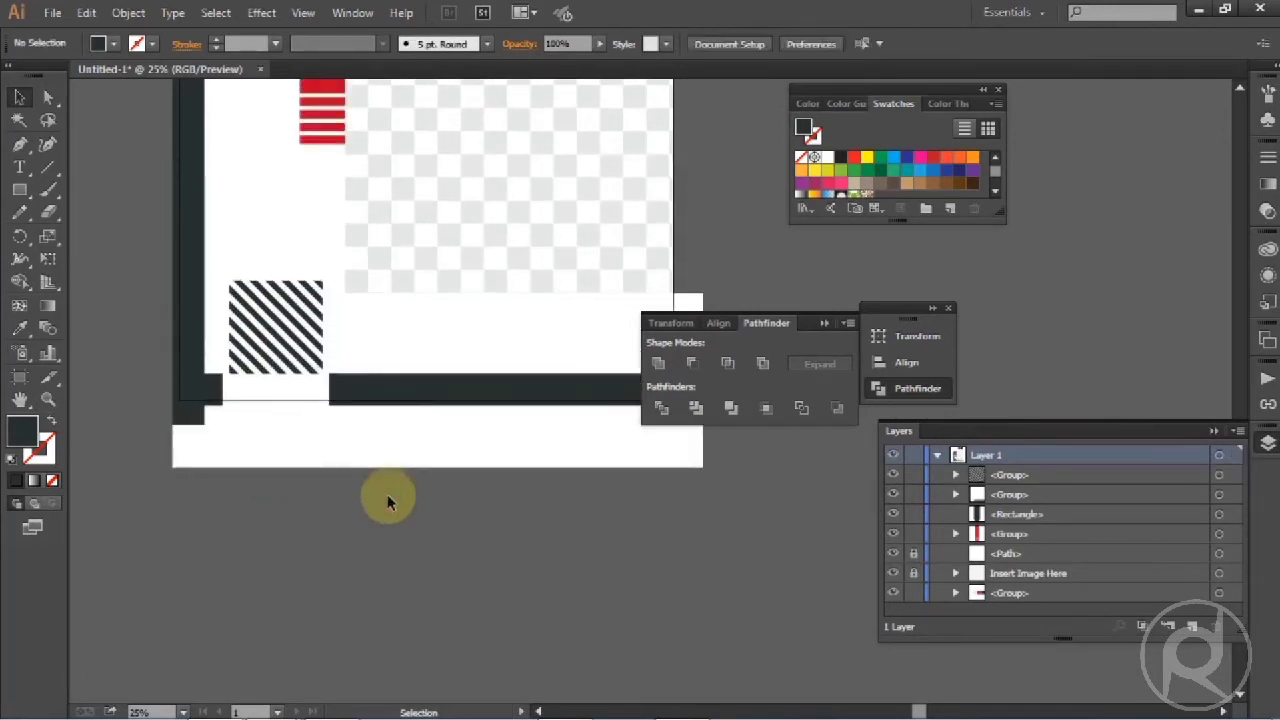
left_click(826, 325)
Draw a tall rectangle about 968 by 1480 px on the empty canvas beside the artboard
scroll(496, 227, "down", 1, "alt")
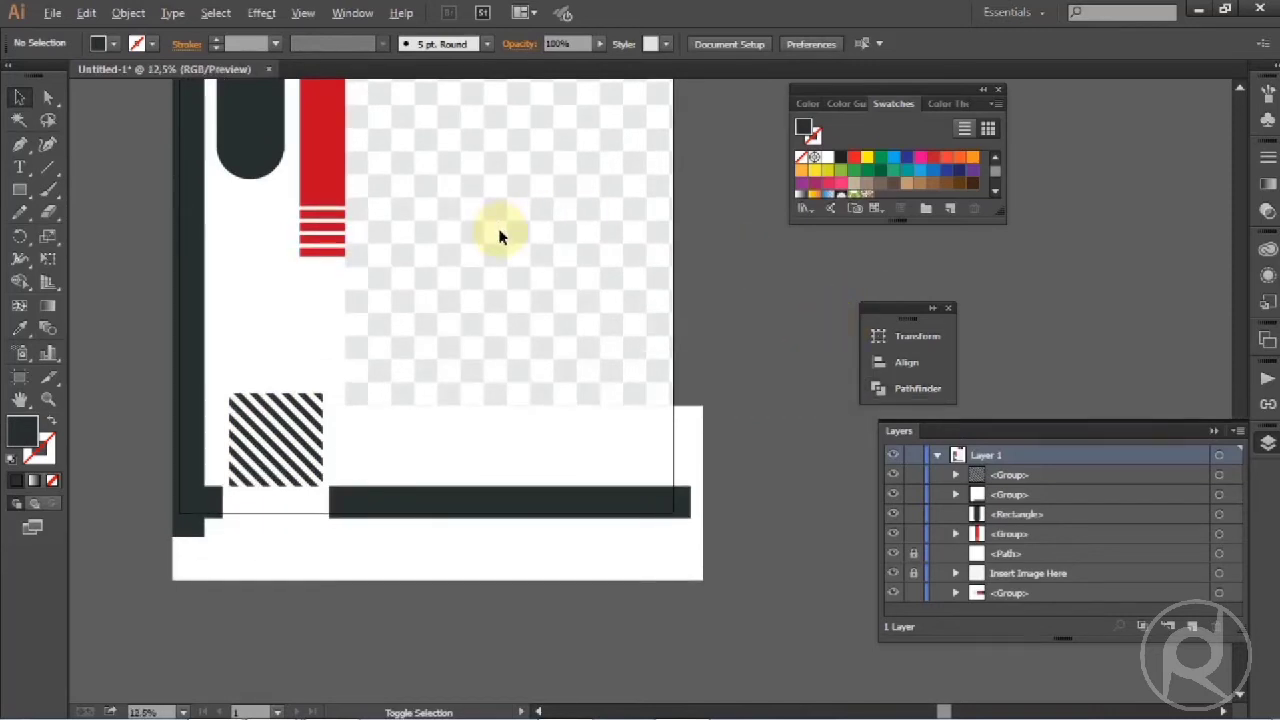
scroll(633, 250, "up", 1)
left_click_drag(672, 290, 545, 316)
scroll(544, 318, "down", 1)
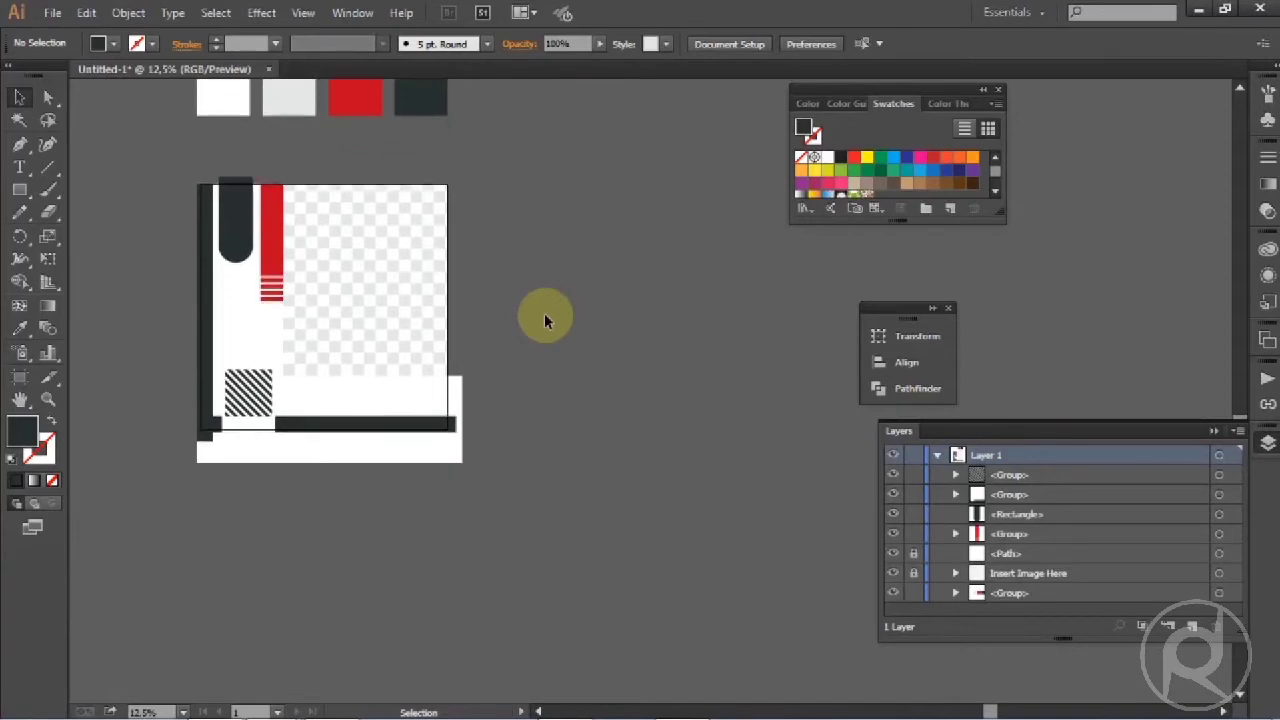
scroll(544, 318, "up", 2)
scroll(544, 318, "down", 2)
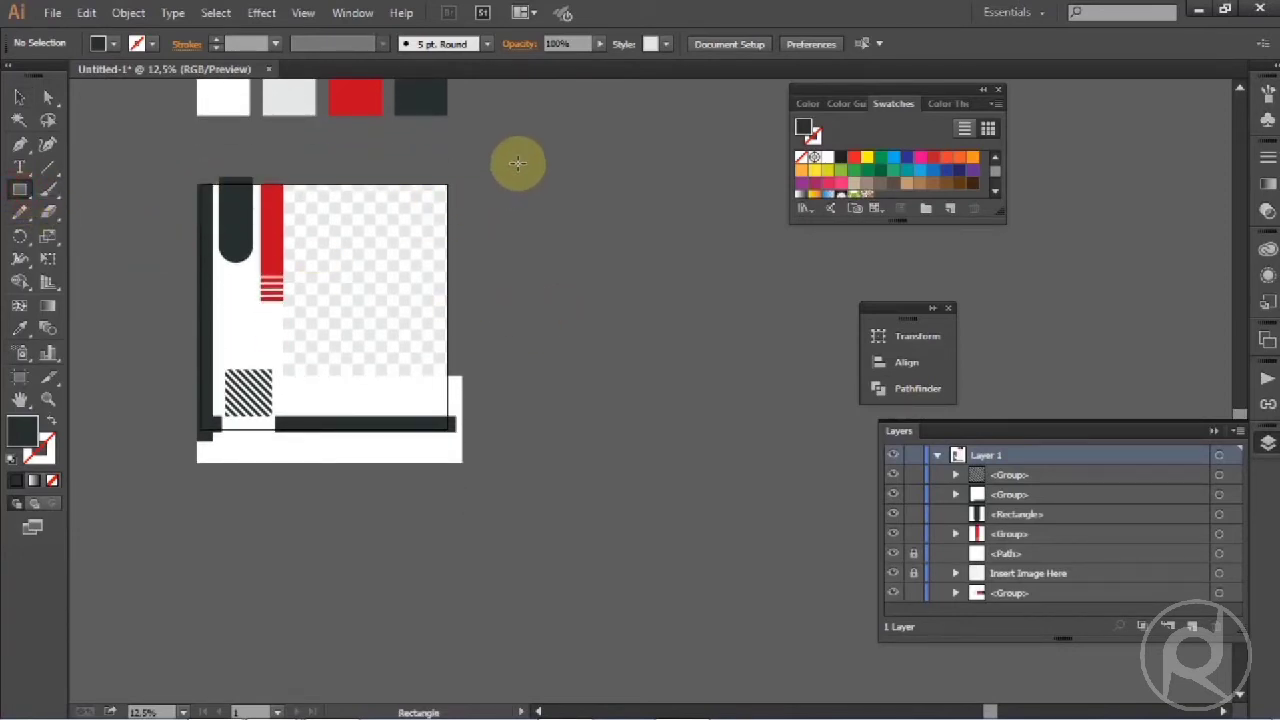
left_click_drag(517, 163, 631, 336)
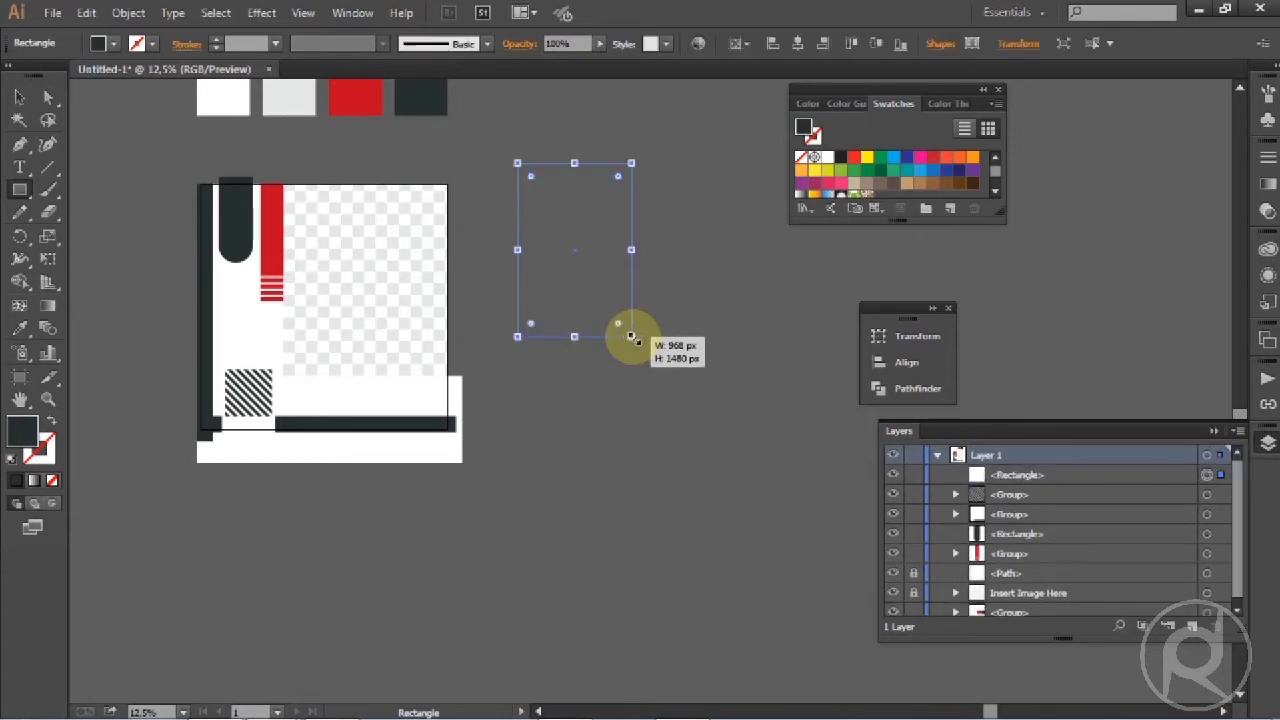
Turn the rectangle into a dark outline with no fill and set its stroke weight to 18 pt
left_click(52, 426)
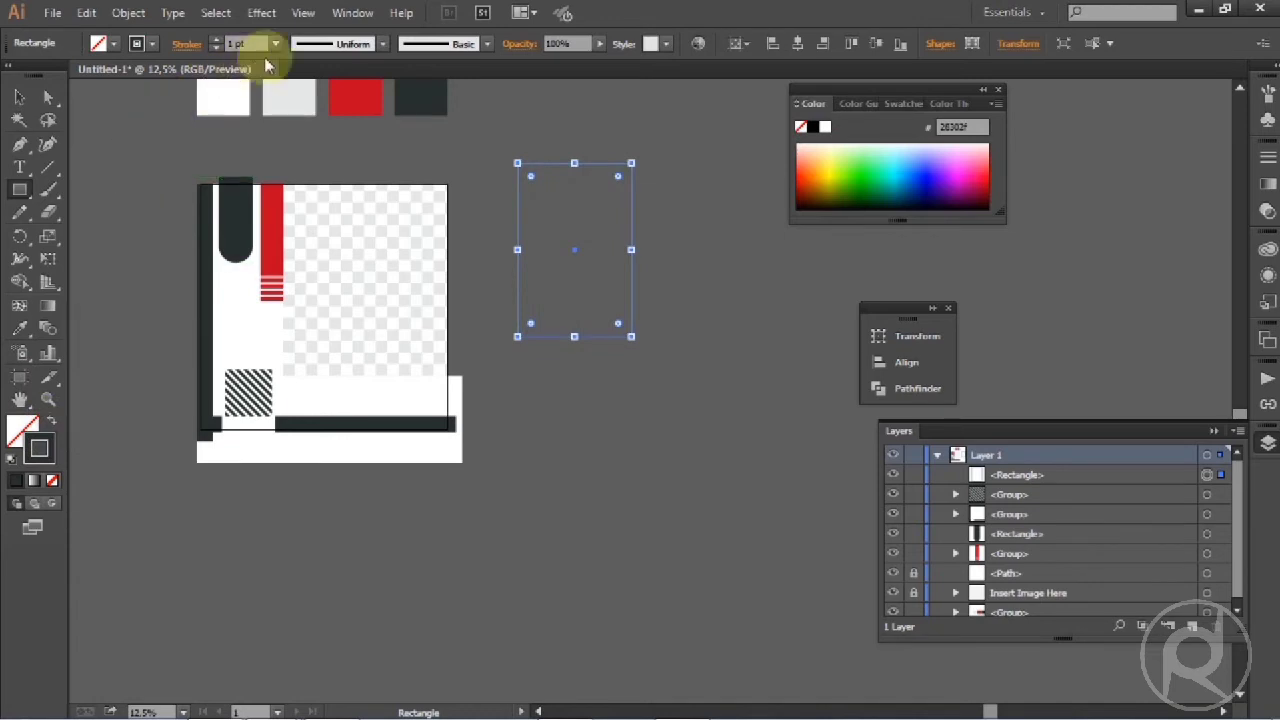
left_click(275, 43)
left_click(296, 343)
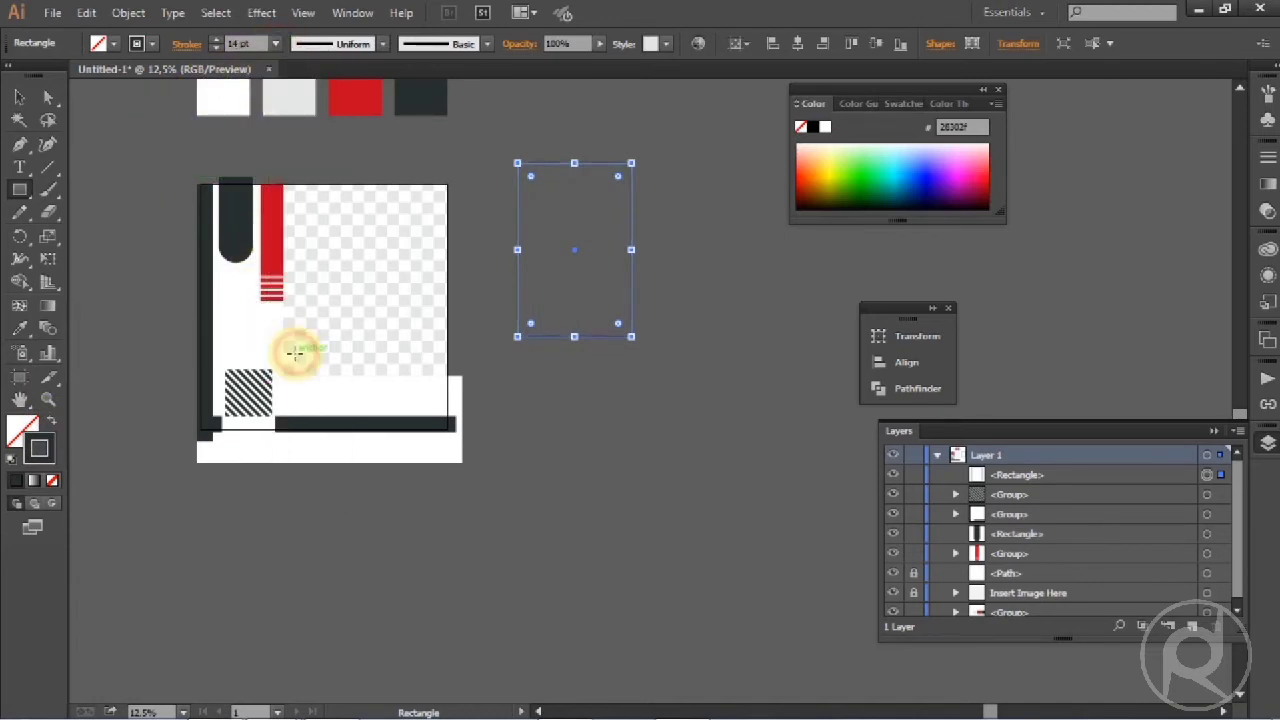
left_click(275, 43)
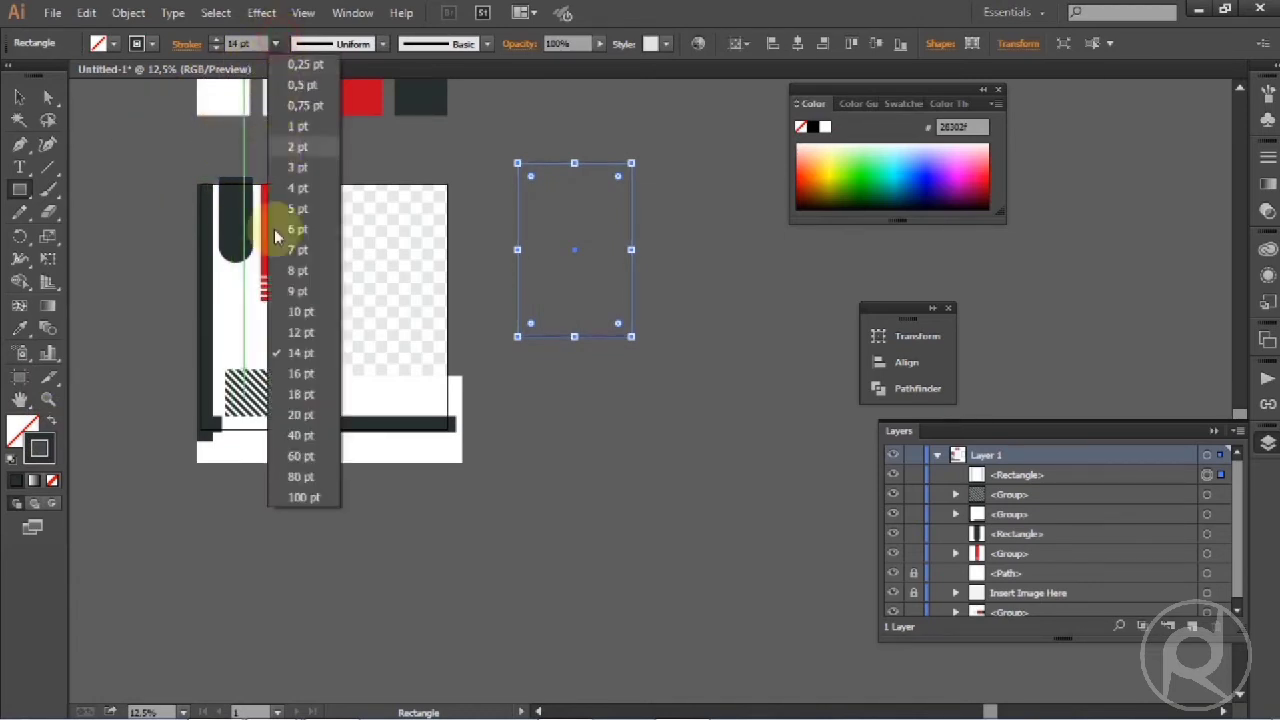
left_click(302, 394)
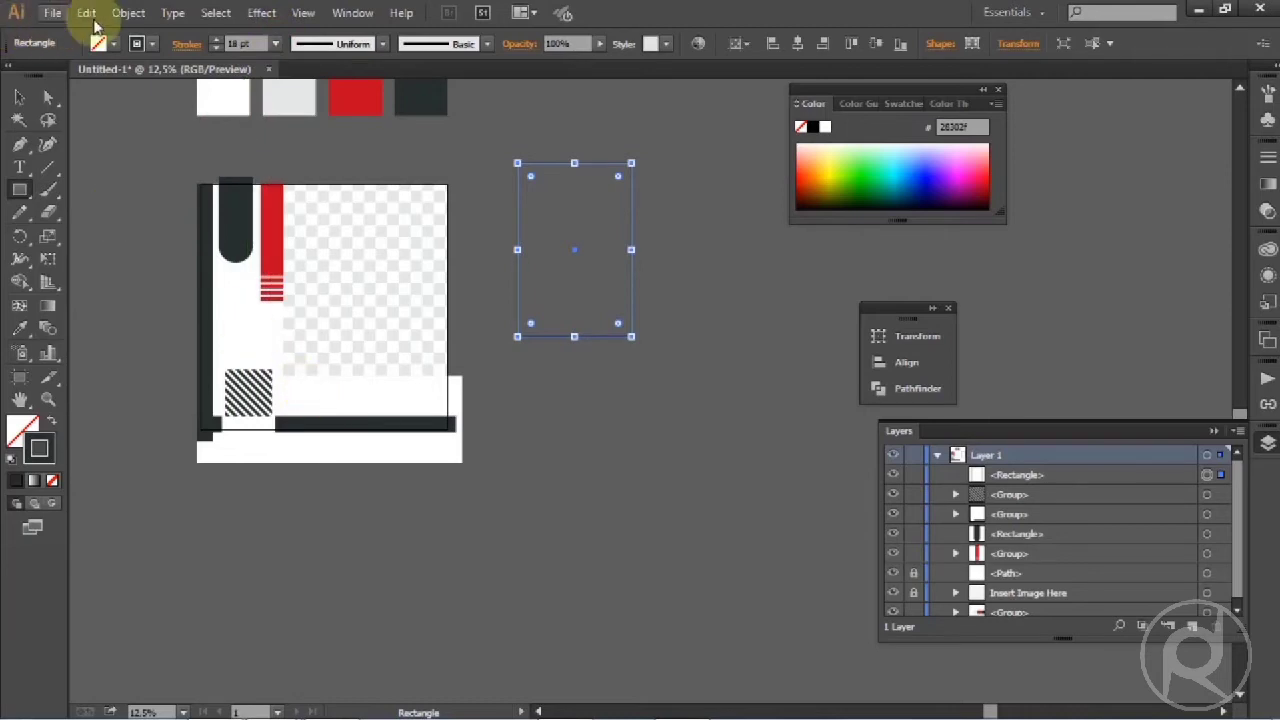
Expand the rectangle's fill and stroke into shapes and ungroup the resulting frame
left_click(128, 12)
left_click(155, 205)
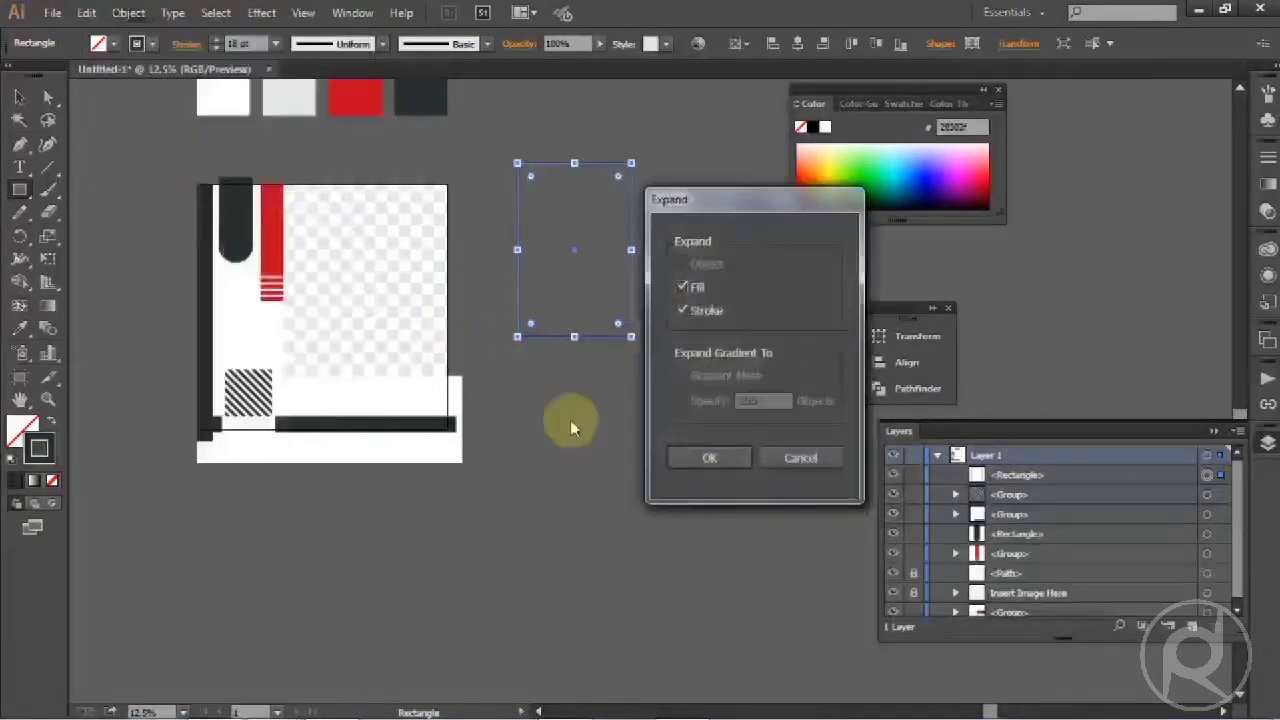
left_click(678, 455)
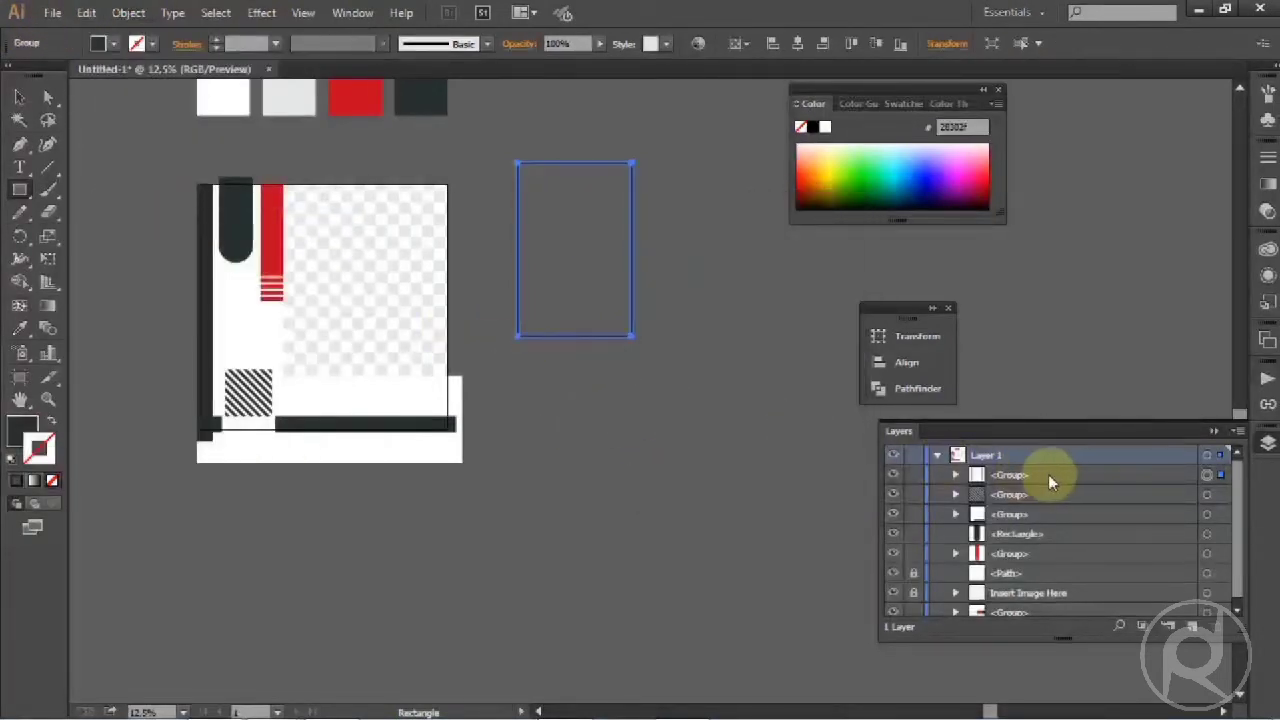
right_click(671, 435)
left_click(686, 525)
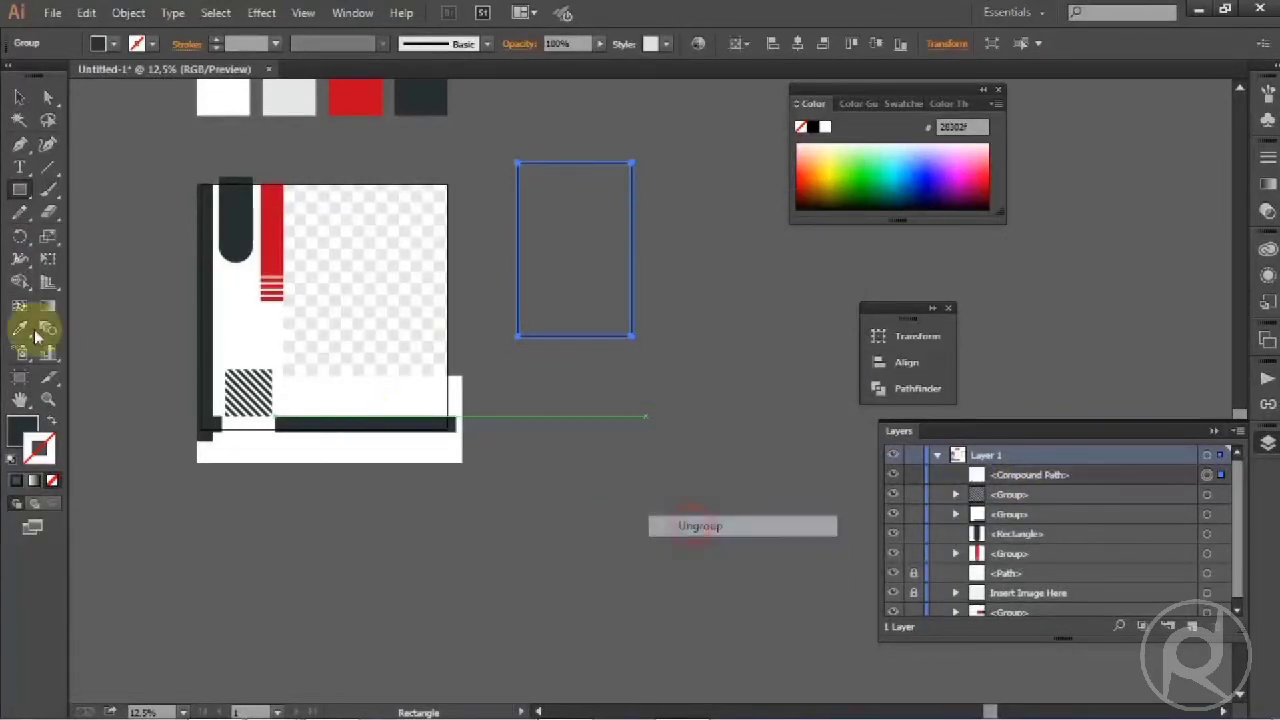
Recolor the expanded frame white by sampling the white palette square
left_click(21, 330)
left_click(208, 102)
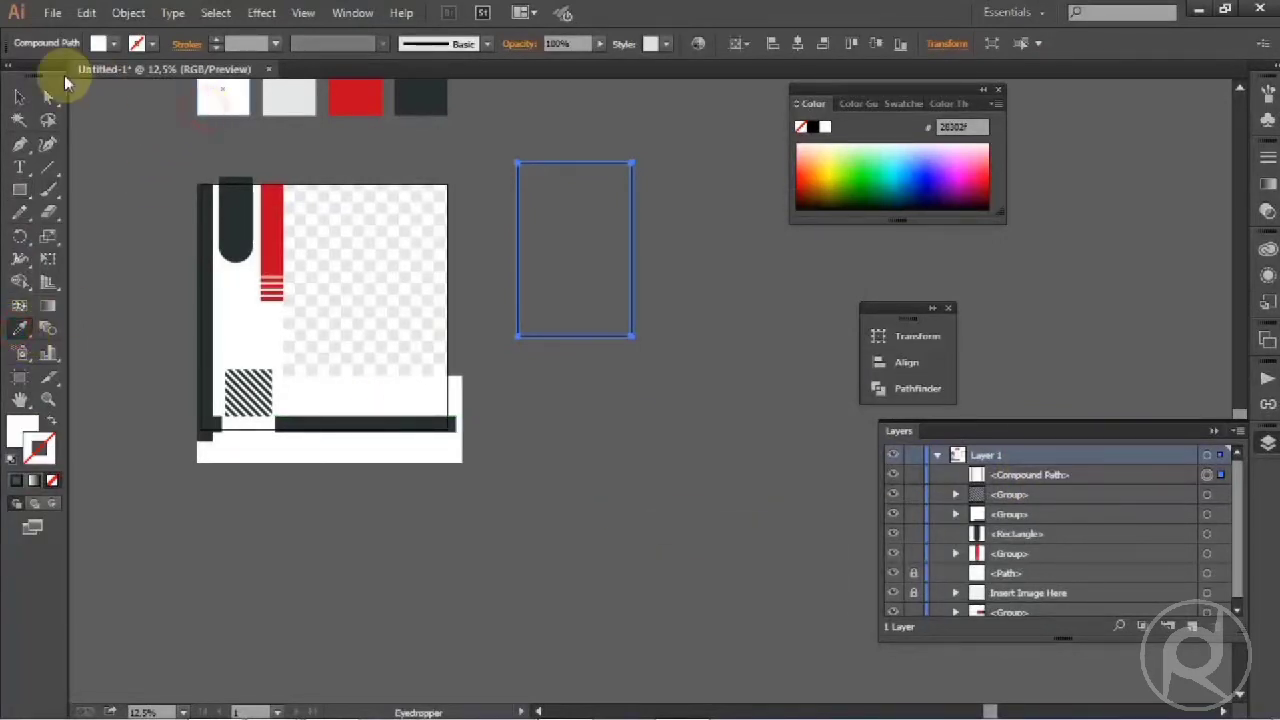
left_click(19, 98)
Move the white frame onto the checkerboard placeholder and scale it down slightly about its center
left_click(595, 338)
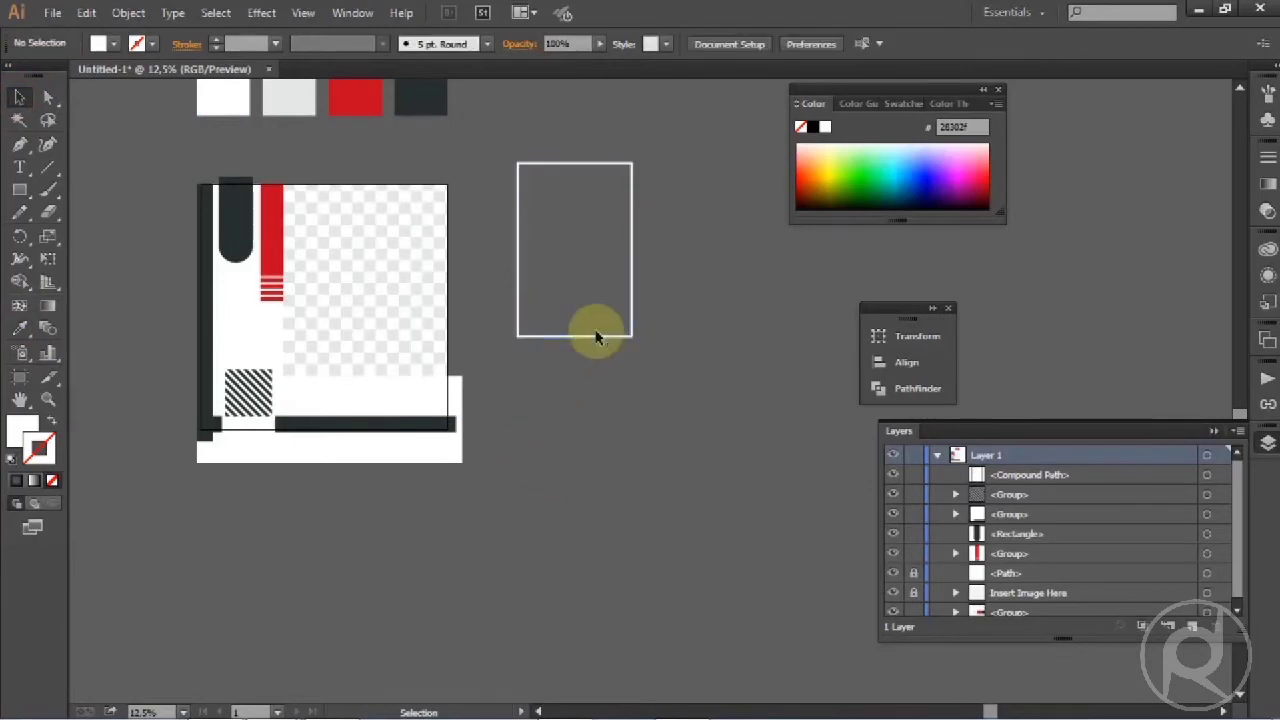
left_click_drag(588, 343, 391, 370)
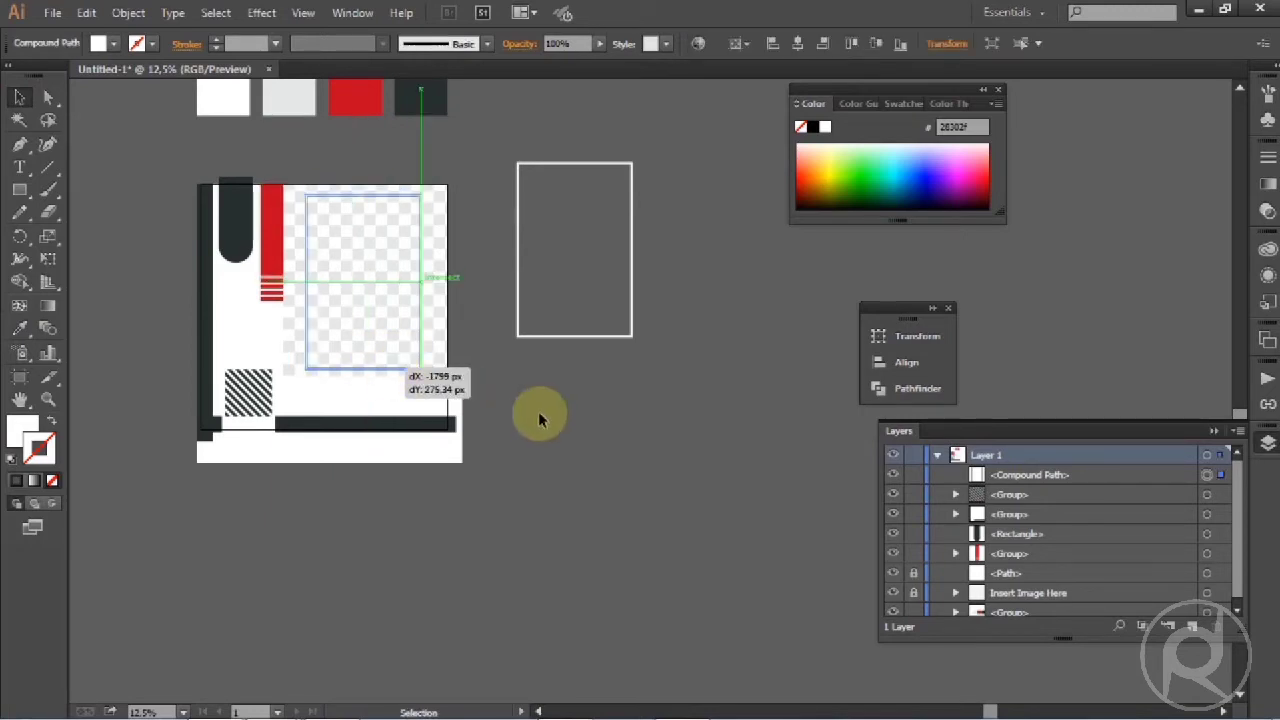
left_click(550, 427)
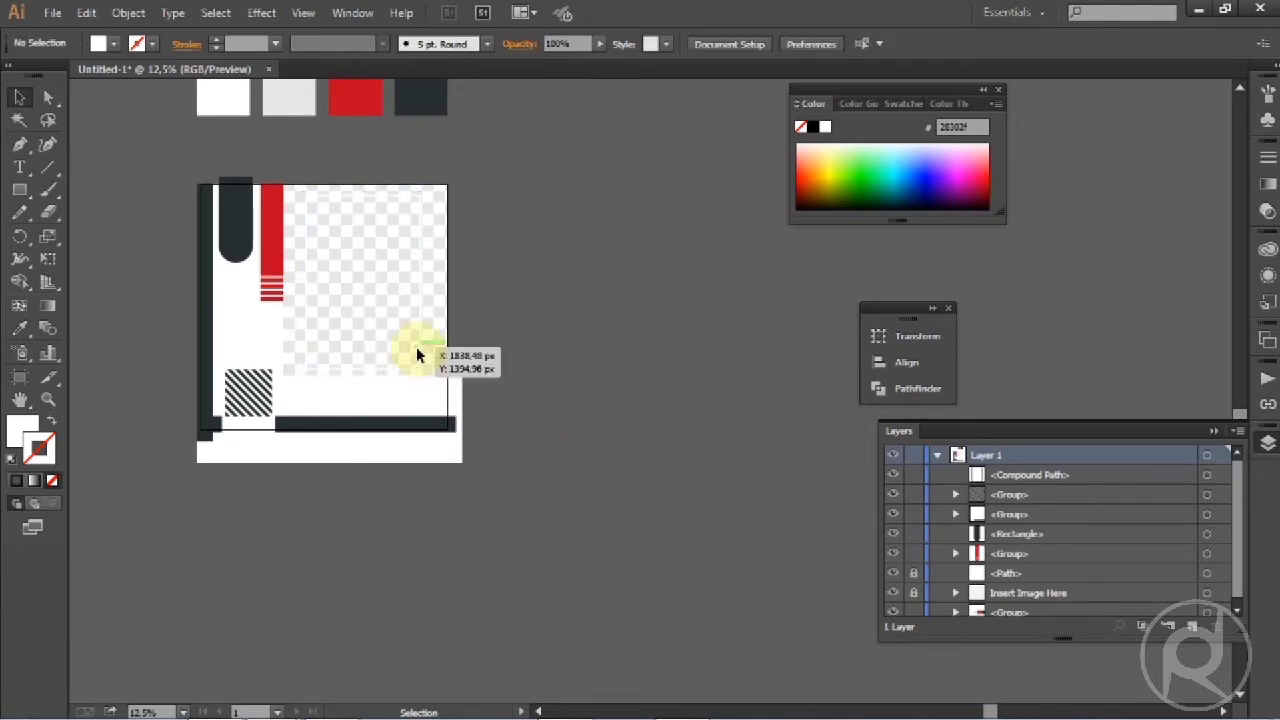
left_click(416, 346)
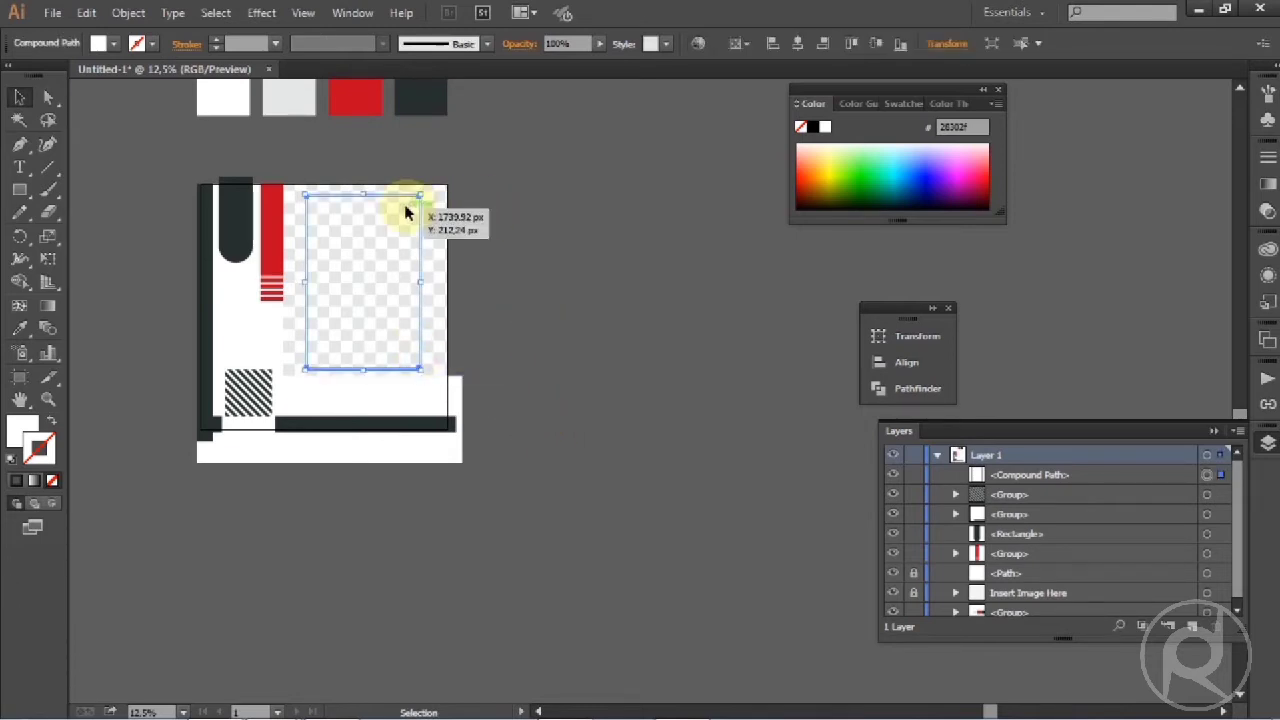
scroll(406, 212, "up", 2)
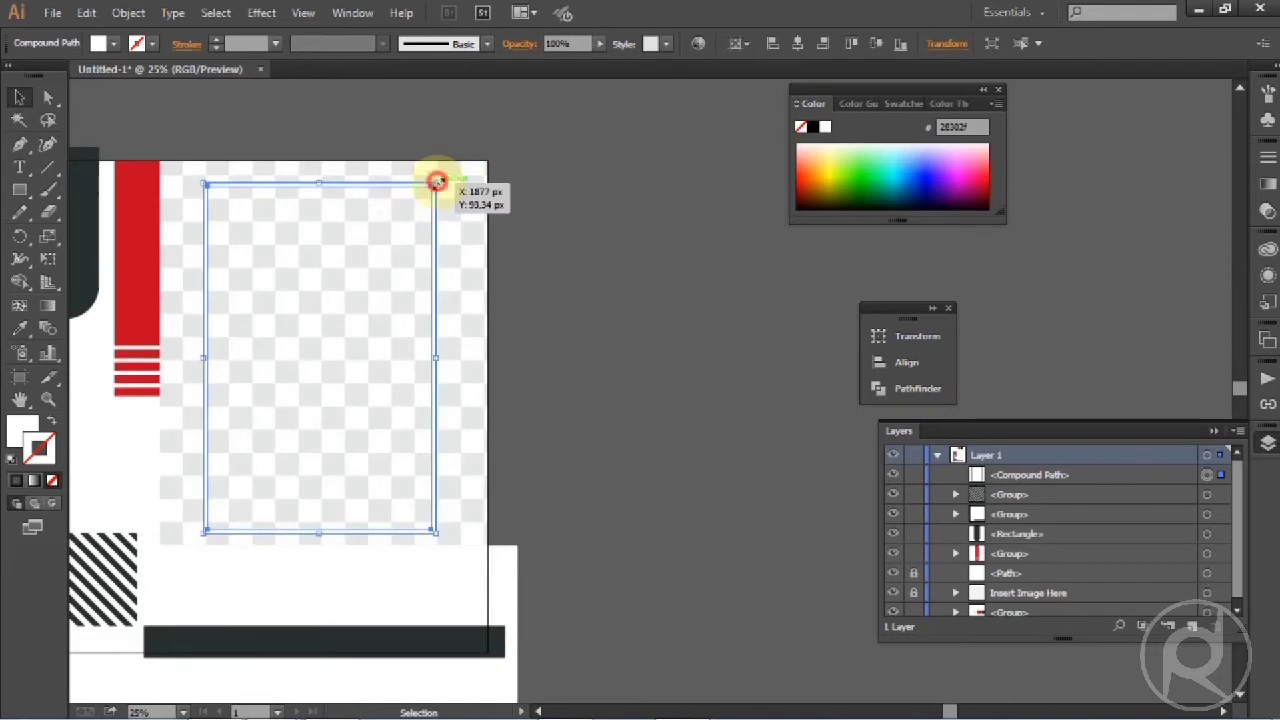
left_click_drag(437, 181, 452, 206)
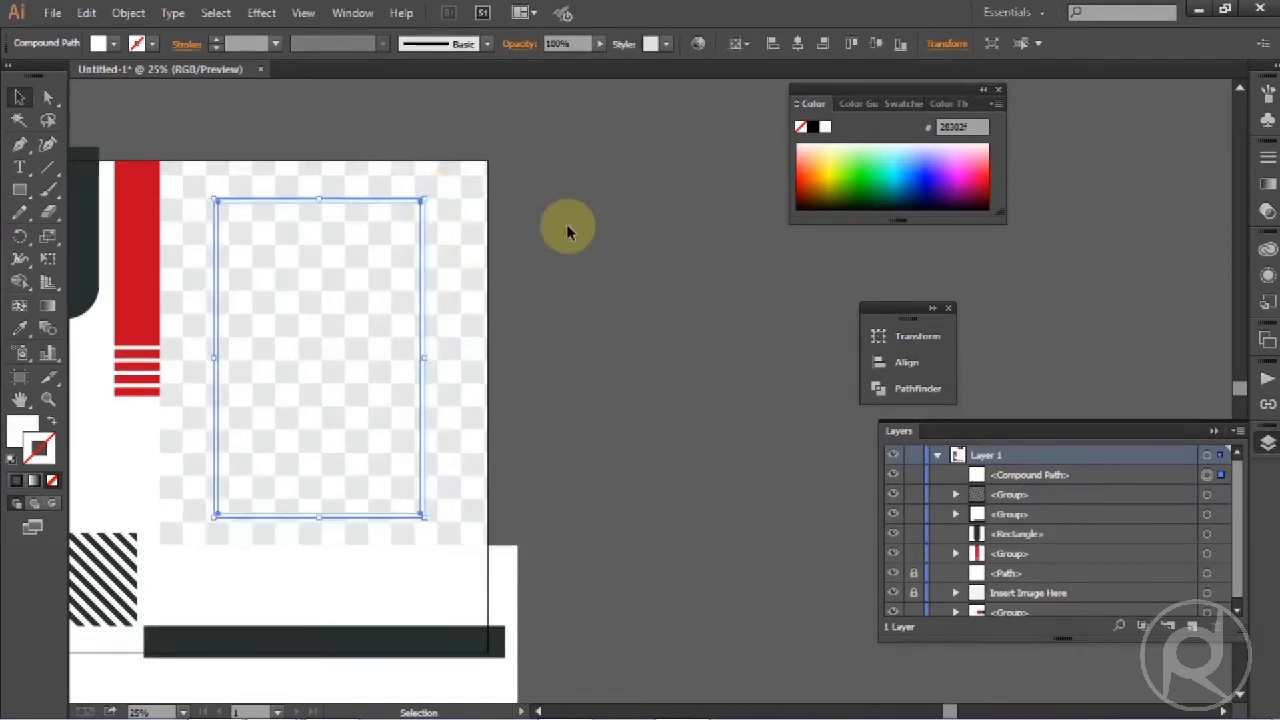
Paste a copy of the white frame behind the original and rotate it about 19 degrees counterclockwise
left_click(86, 12)
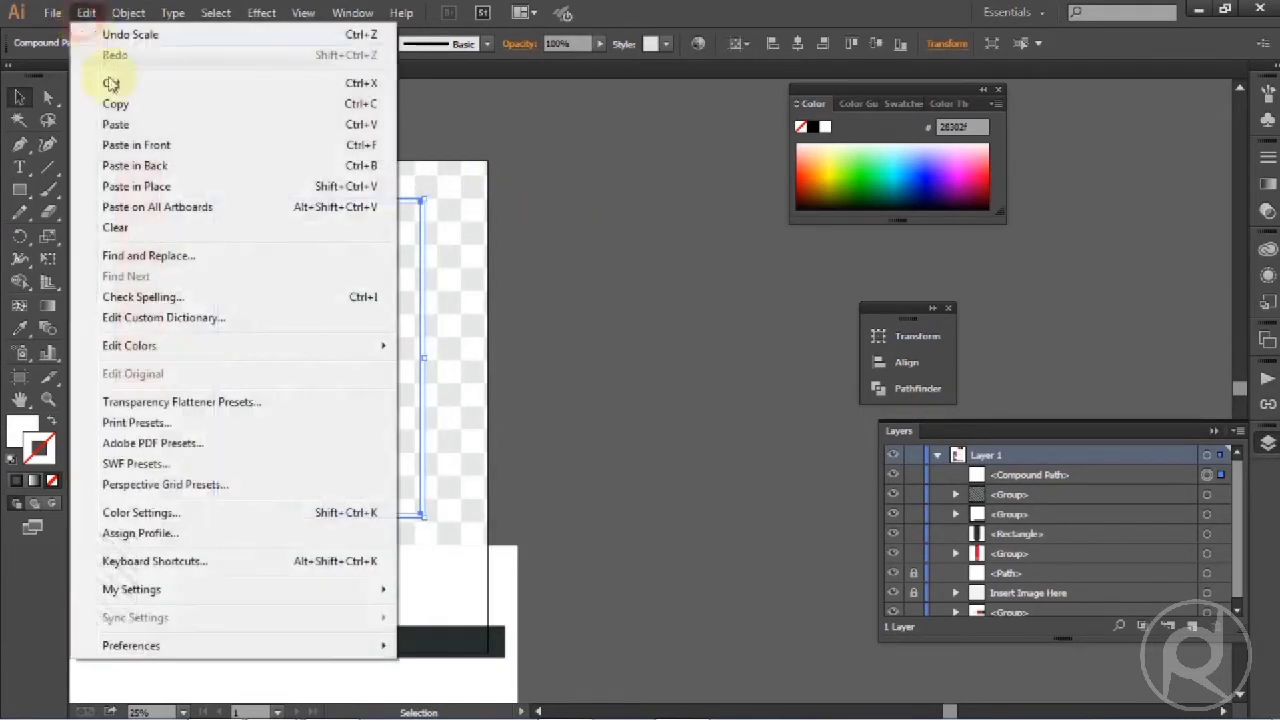
left_click(114, 104)
left_click(86, 12)
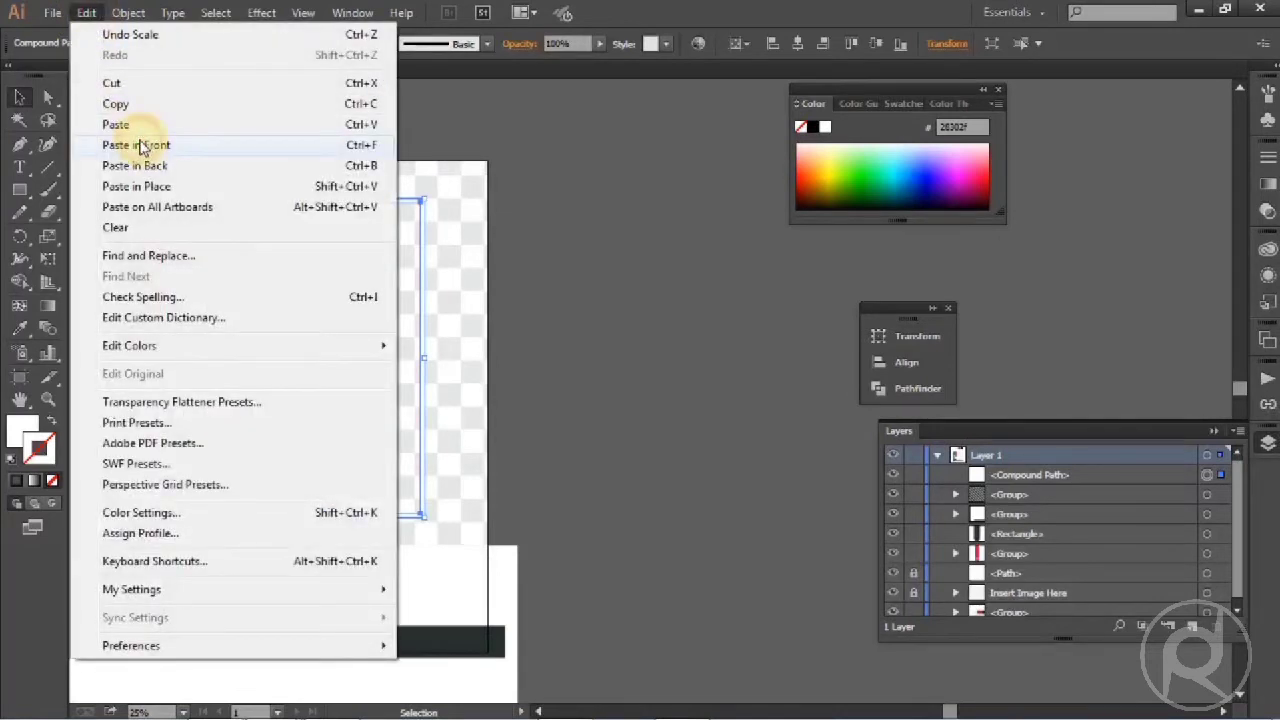
left_click(135, 166)
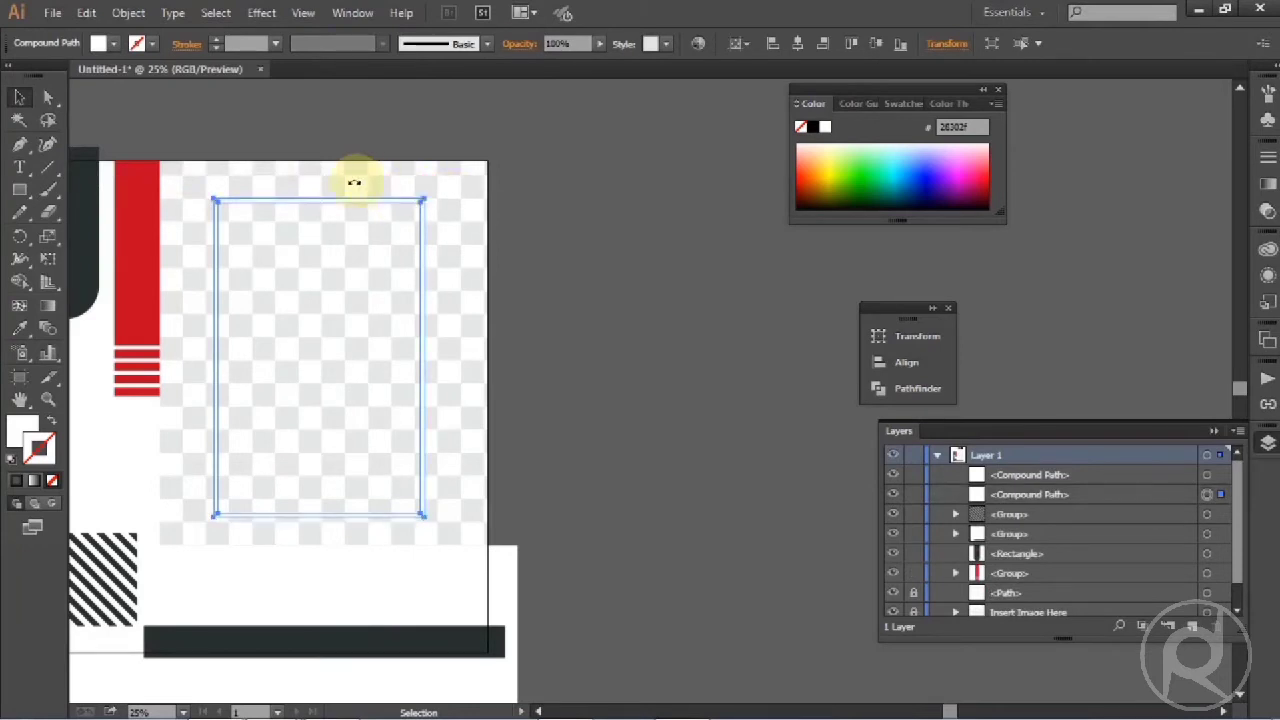
mouse_move(354, 182)
left_mouse_down()
mouse_move(344, 197)
mouse_move(350, 186)
mouse_move(364, 195)
left_mouse_up()
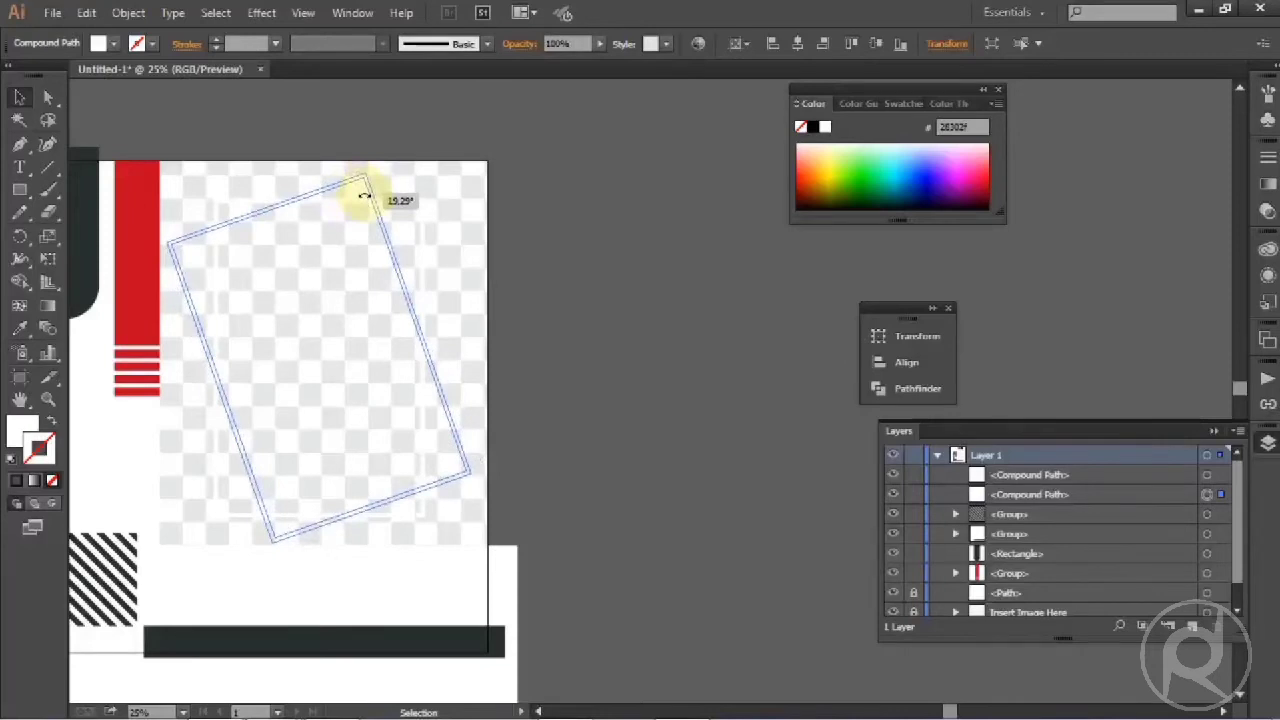
Recolor the rotated frame with the red palette square and set its blending mode to Multiply
scroll(493, 205, "up", 4)
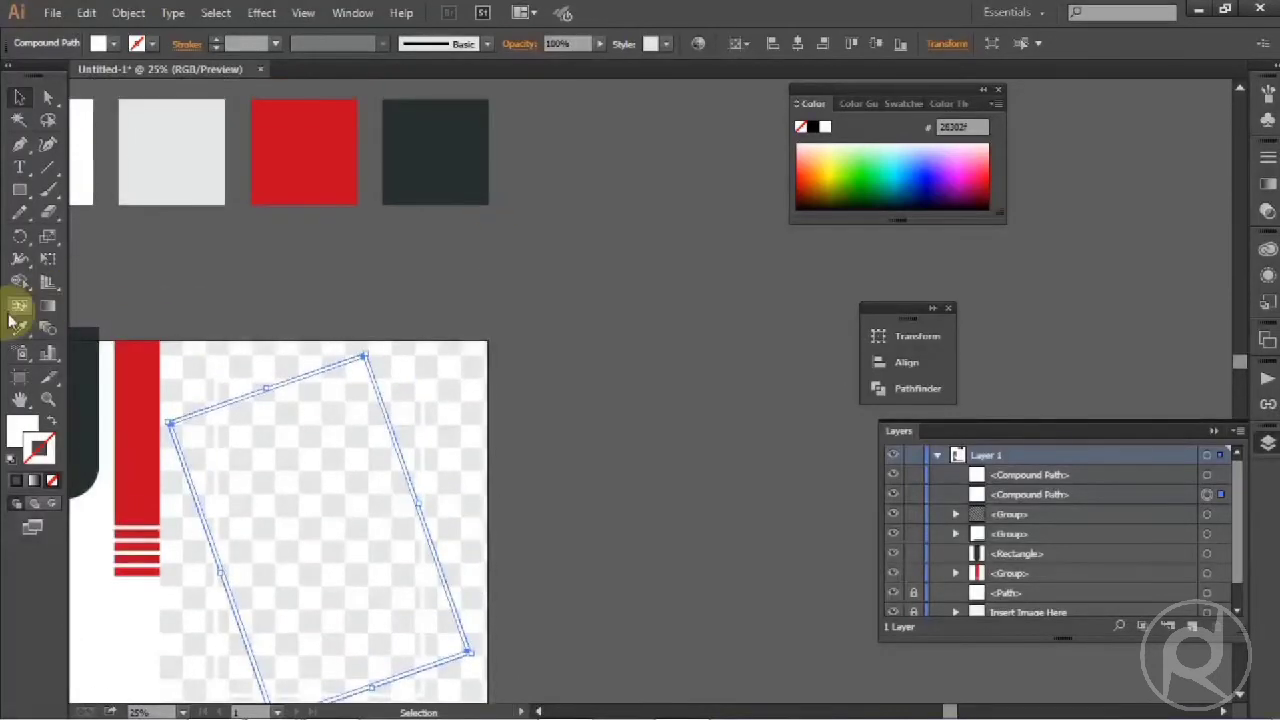
left_click(20, 330)
left_click(297, 175)
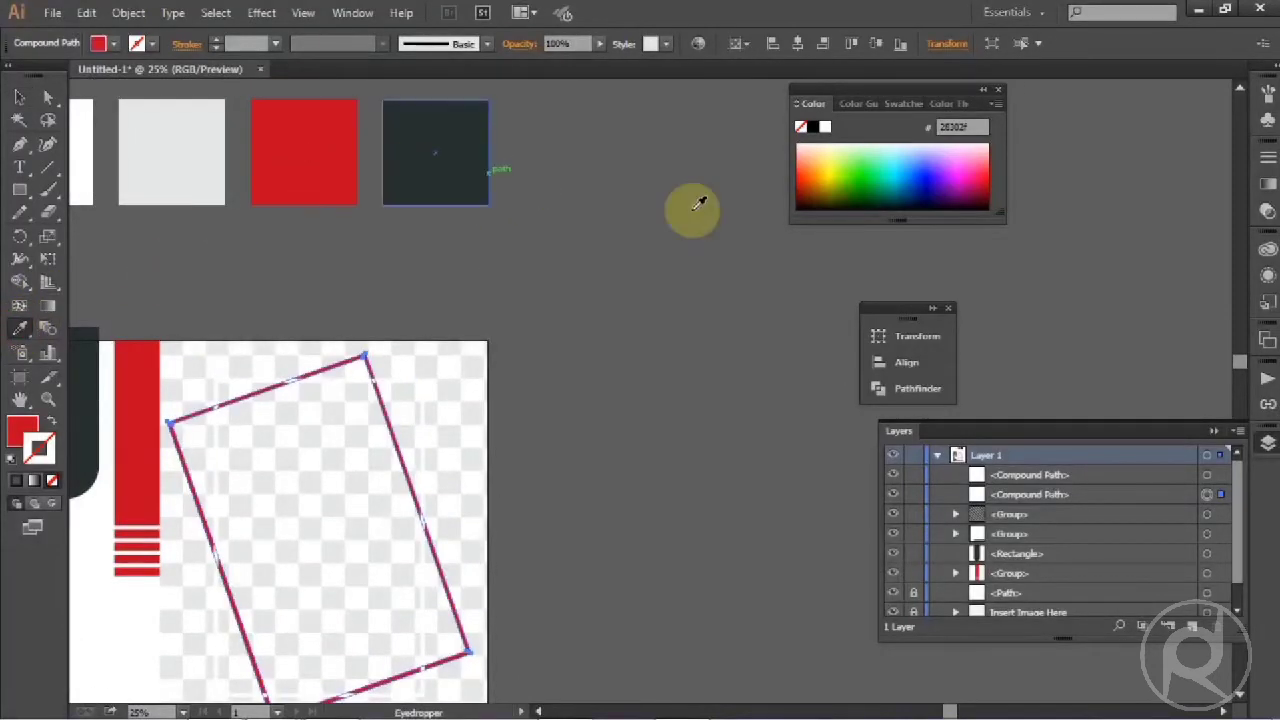
left_click(1267, 210)
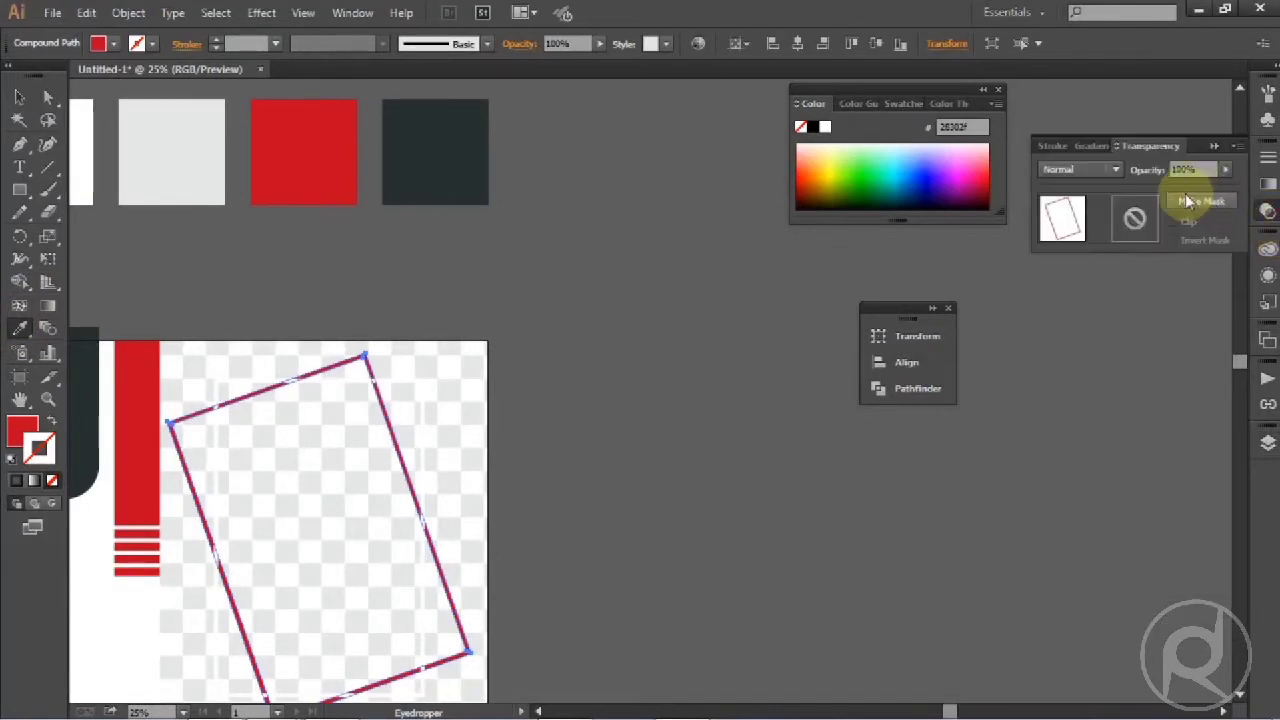
left_click(1100, 172)
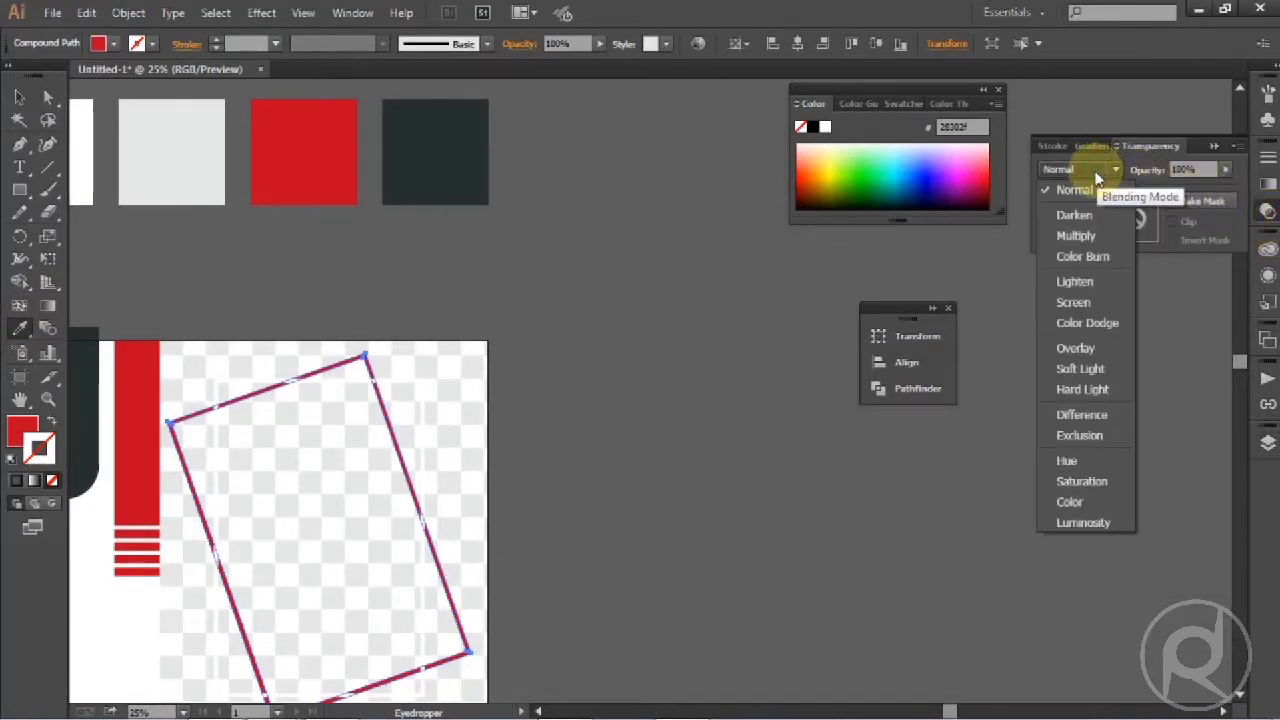
left_click(1078, 236)
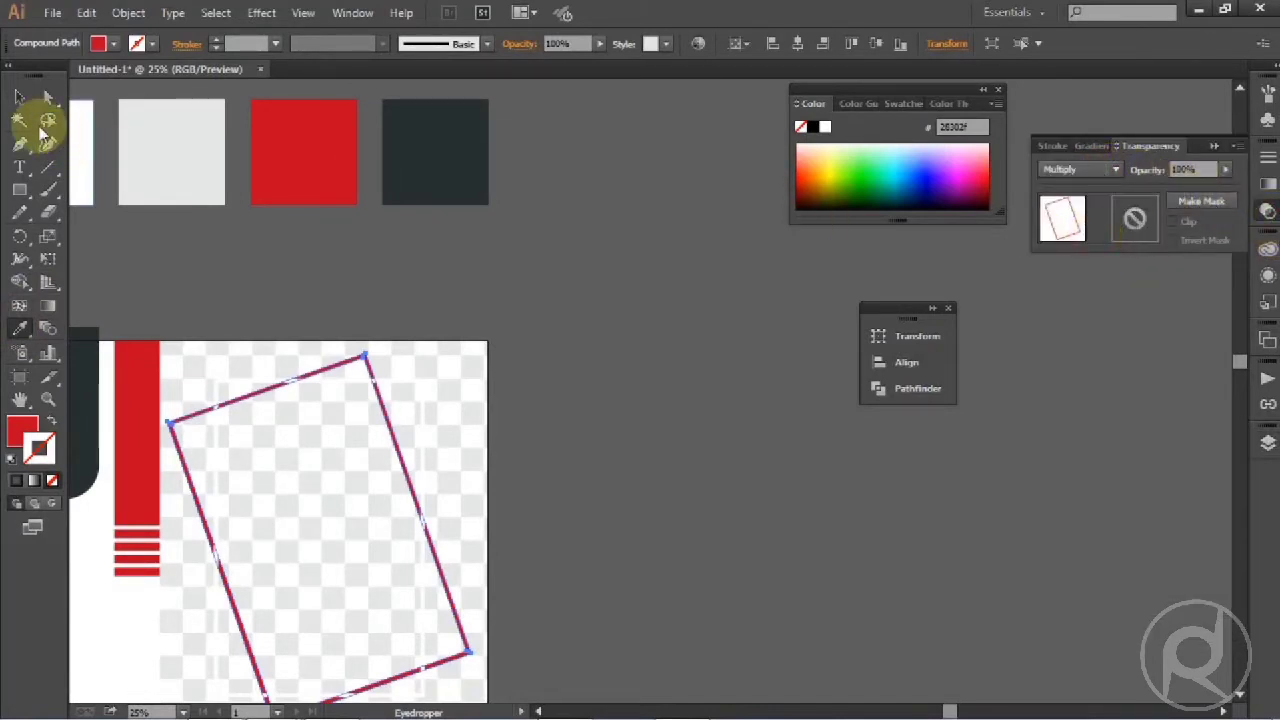
Try the Overlay blending mode on the red frame and restore Multiply
left_click(1080, 170)
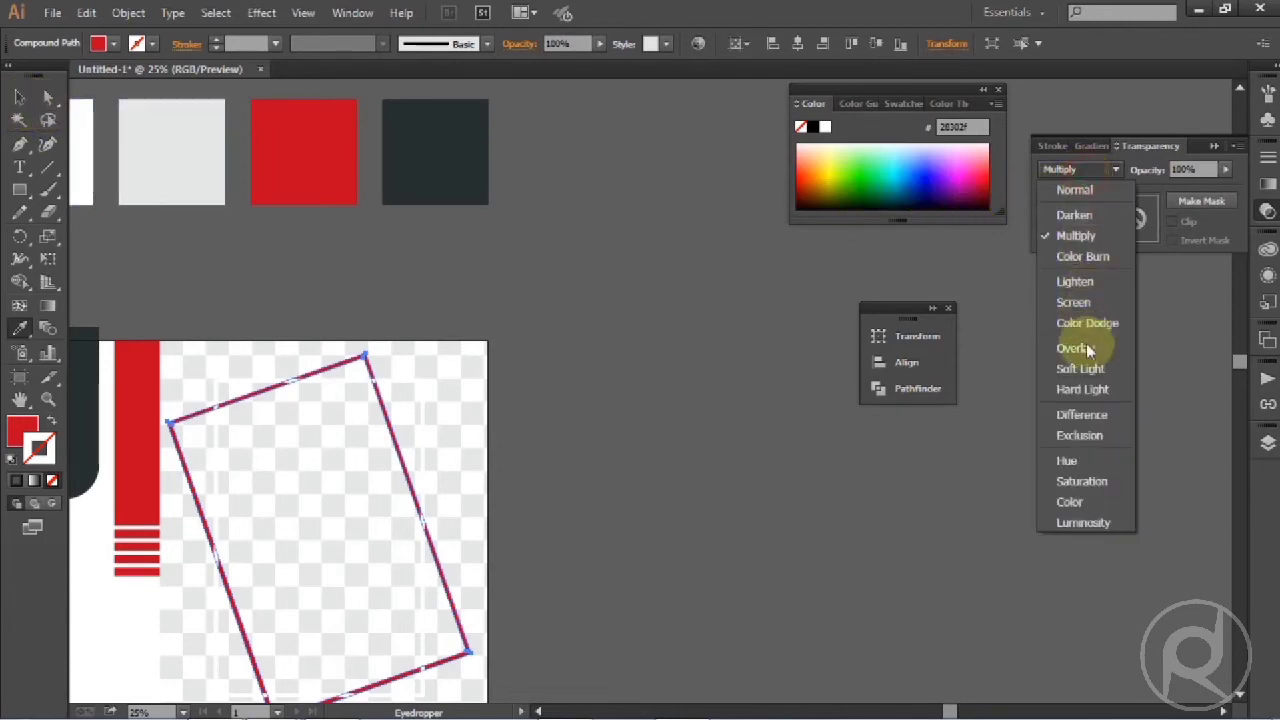
left_click(1088, 349)
left_click(1090, 176)
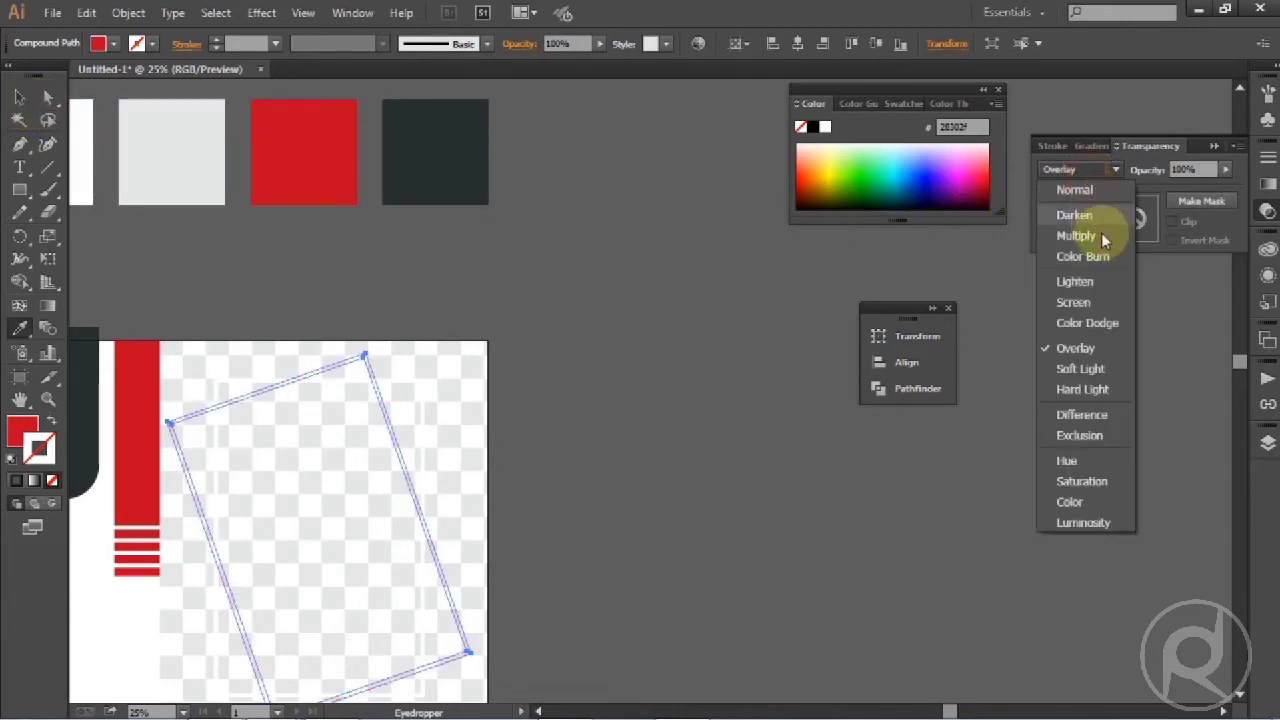
left_click(1101, 234)
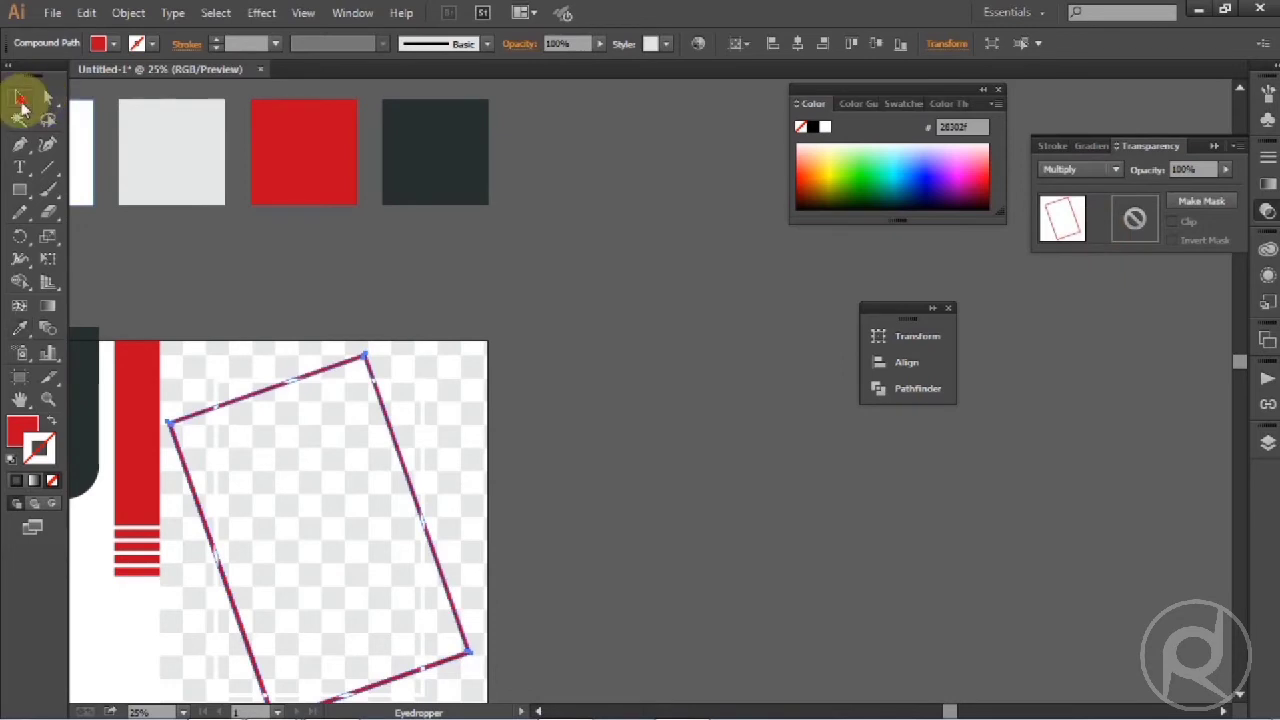
Group the white frame and the rotated red frame together
left_click(20, 100)
scroll(590, 364, "down", 2)
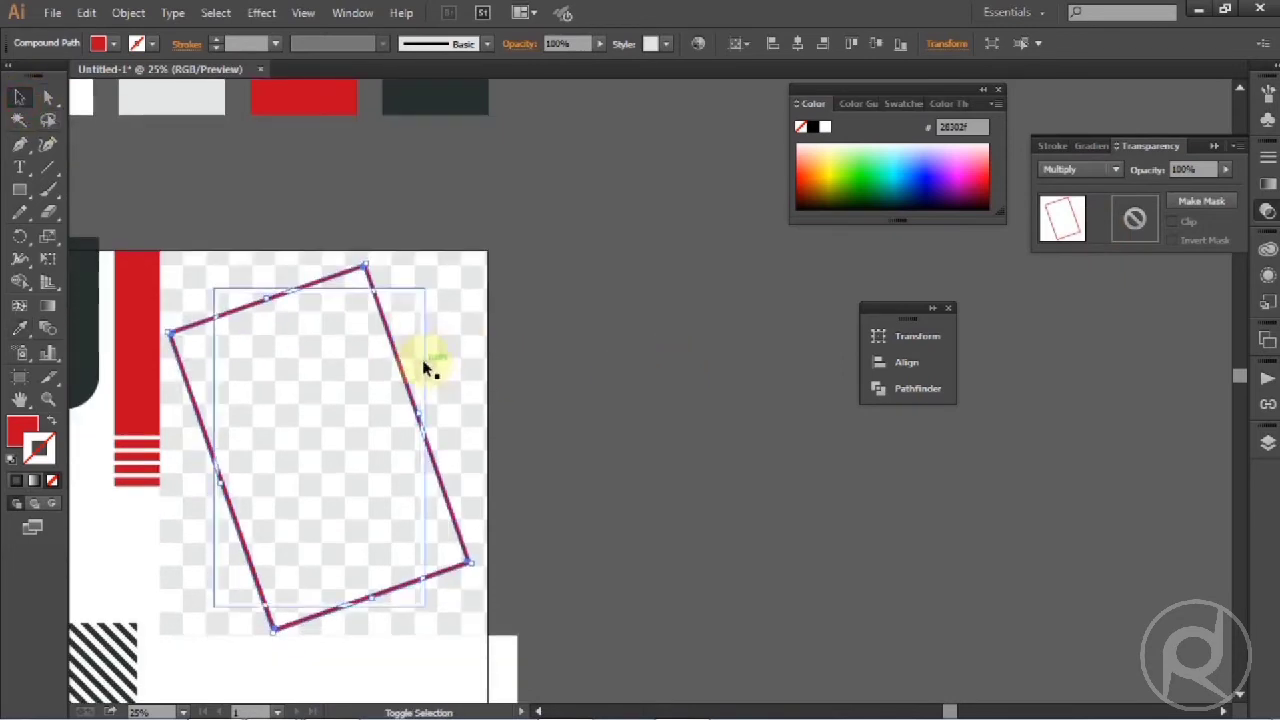
left_click(423, 363, "shift")
right_click(614, 289)
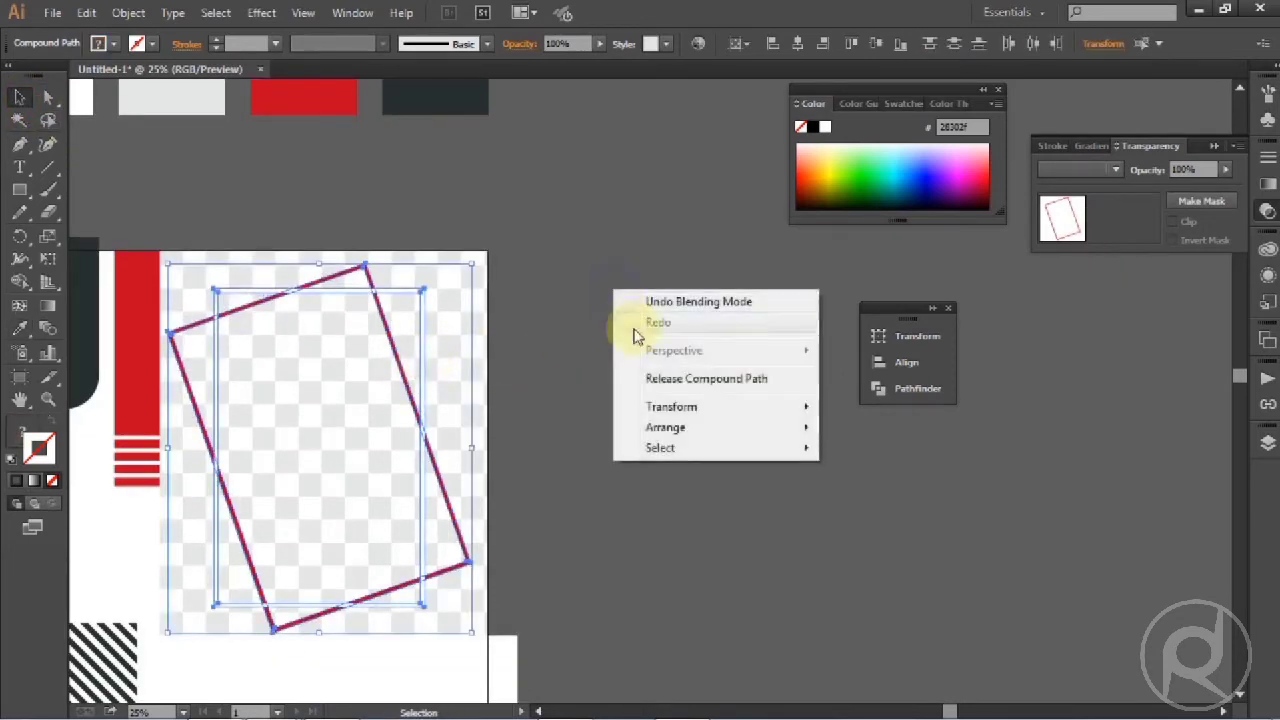
left_click(128, 12)
left_click(178, 90)
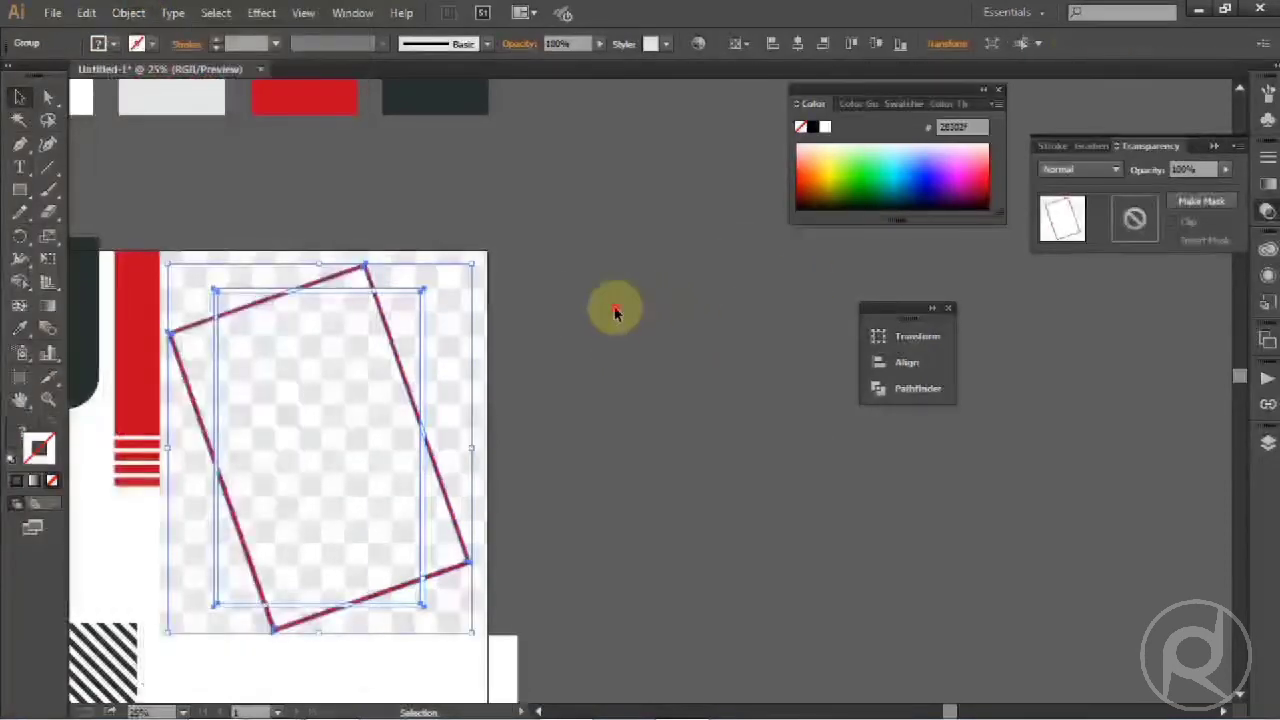
left_click(580, 335)
key("ctrl+minus")
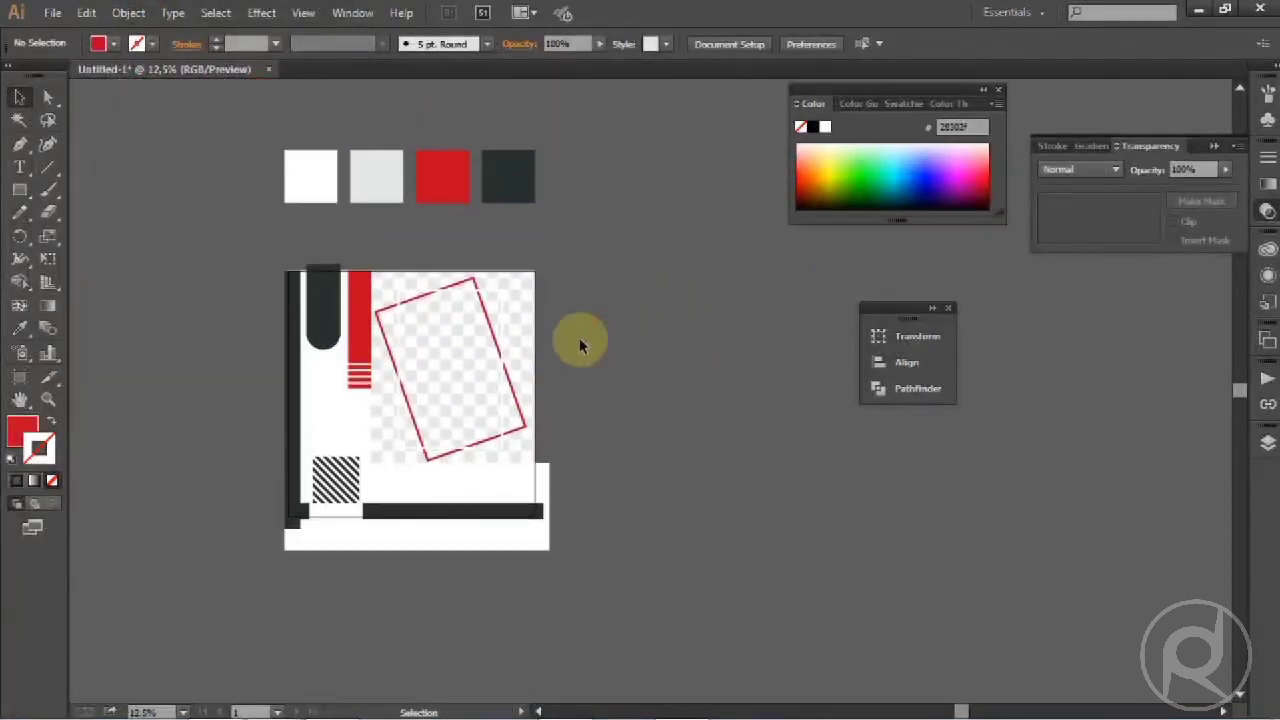
Draw a small red rectangle outside the artboard, below its lower-left corner, and fully round its corners into a pill
scroll(578, 340, "down", 1)
scroll(578, 340, "up", 1)
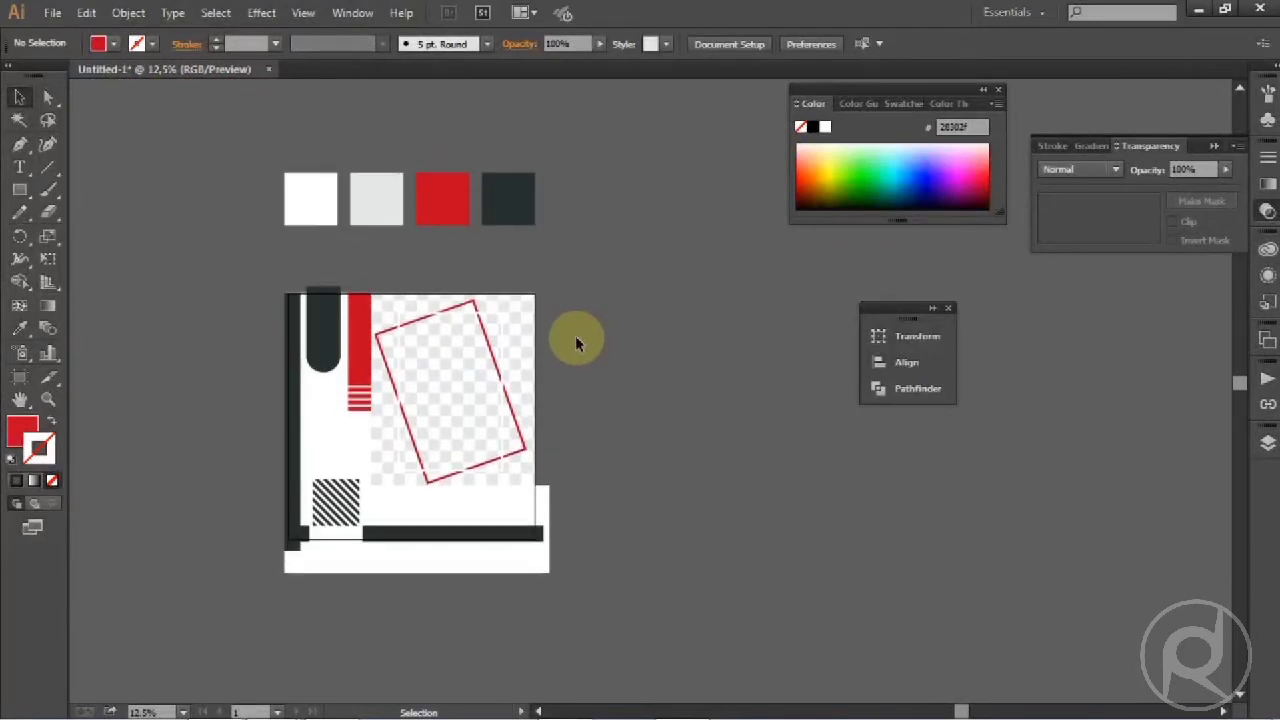
scroll(578, 340, "down", 1)
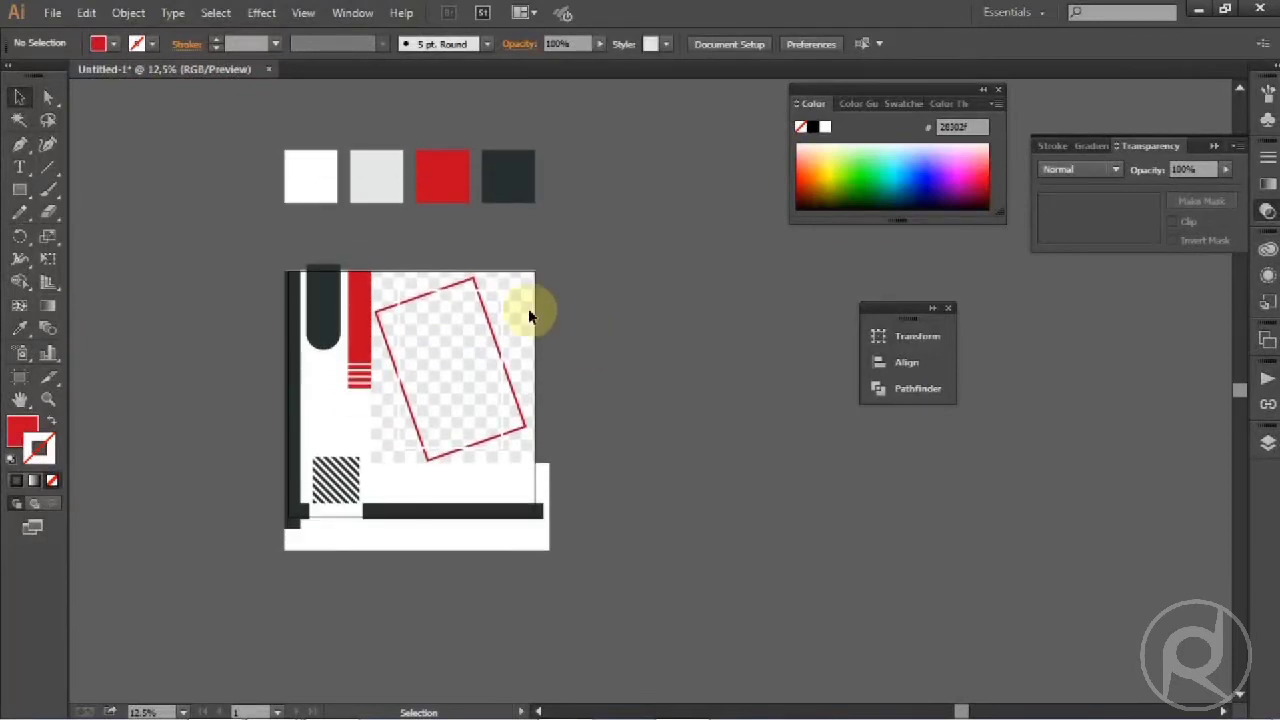
left_click(19, 167)
scroll(100, 280, "down", 4)
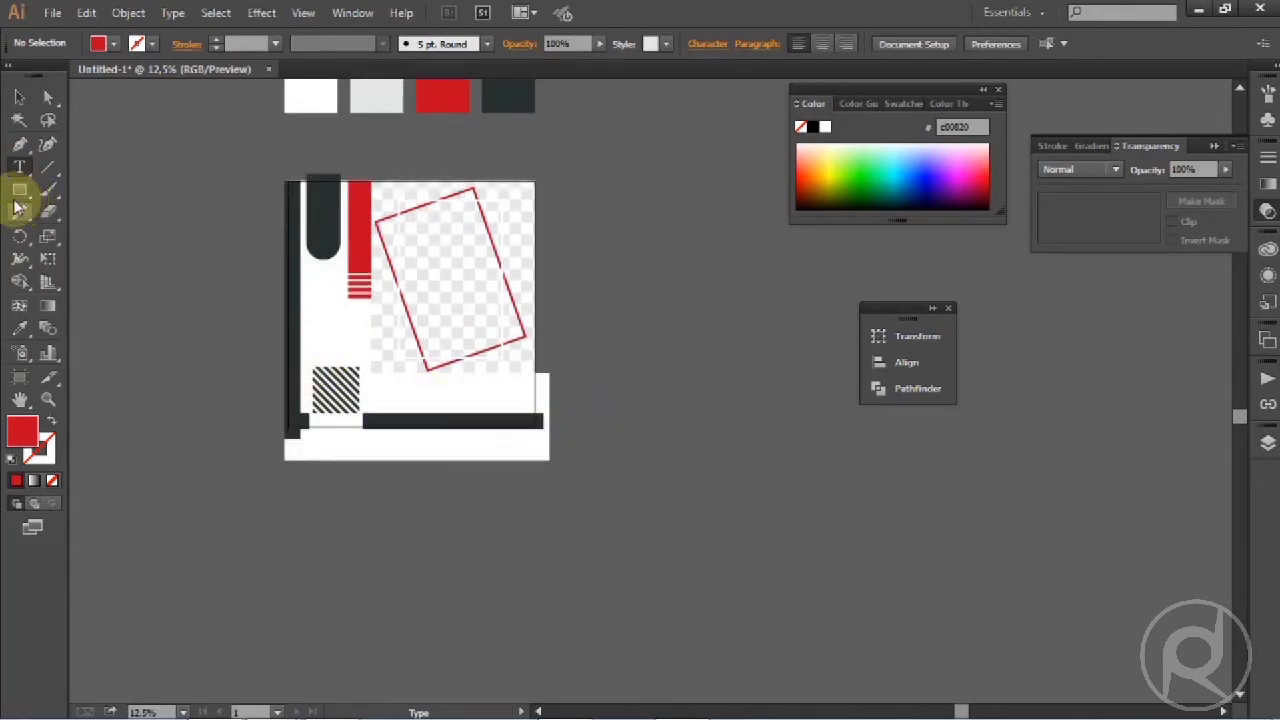
left_click_drag(15, 205, 105, 183)
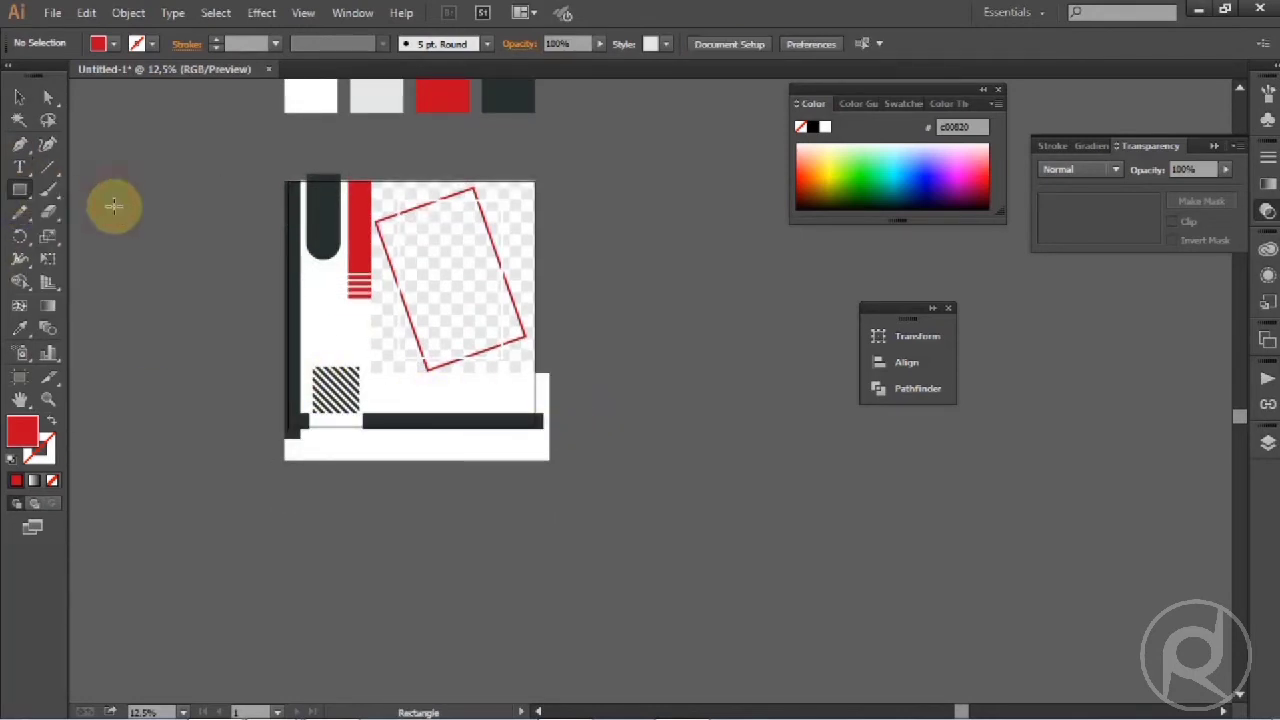
scroll(149, 405, "down", 2)
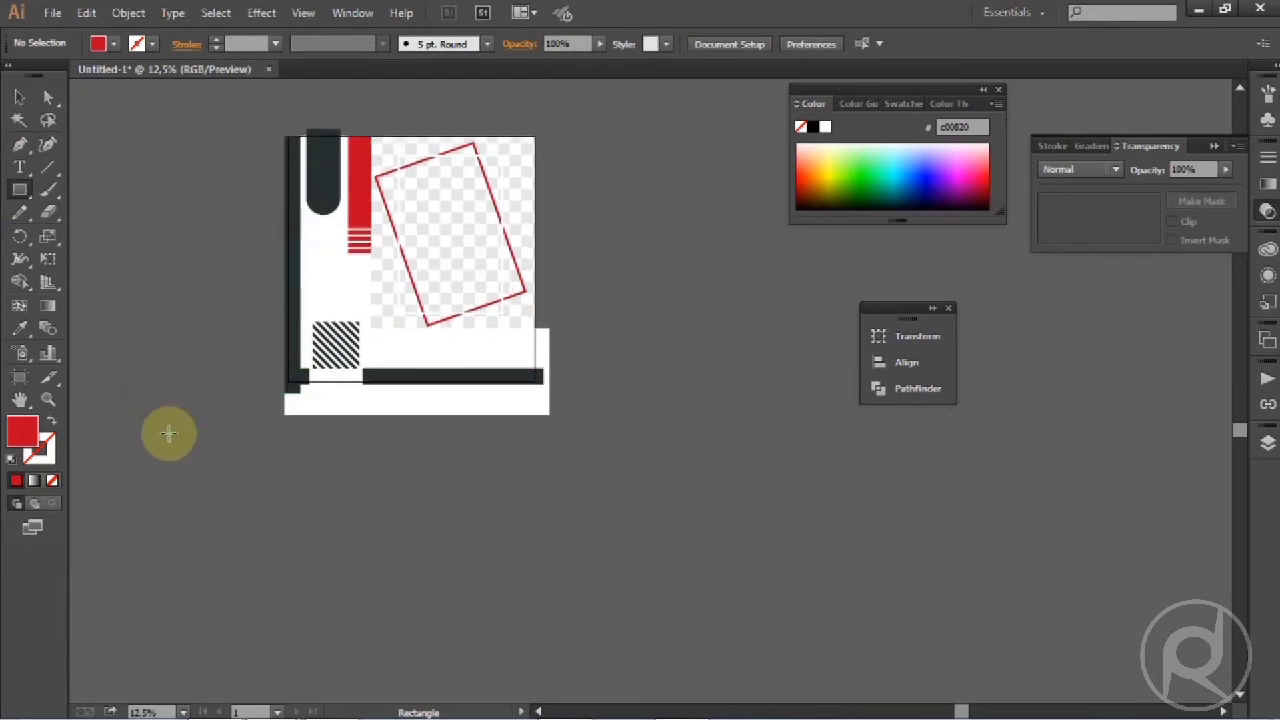
left_click_drag(199, 467, 259, 487)
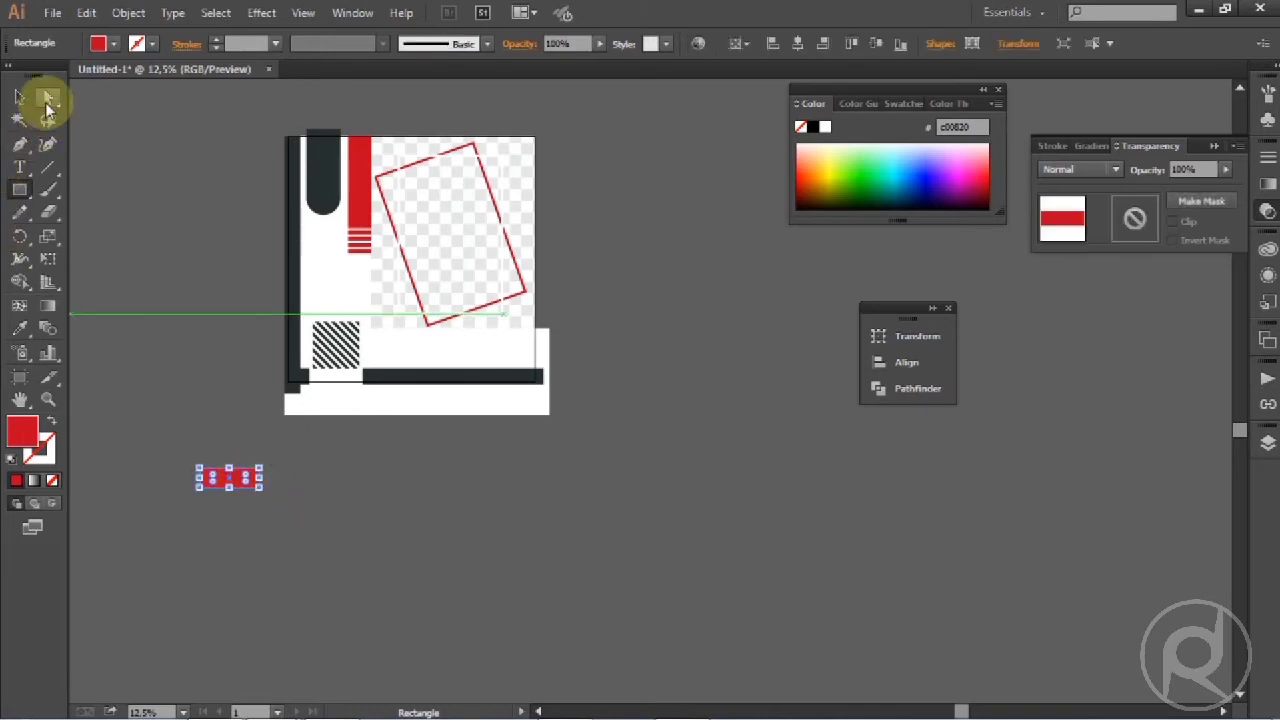
left_click(47, 97)
left_click_drag(250, 479, 238, 476)
Recolor the pill with the dark fill sampled from the rounded bar at the artboard's upper edge
left_click(20, 328)
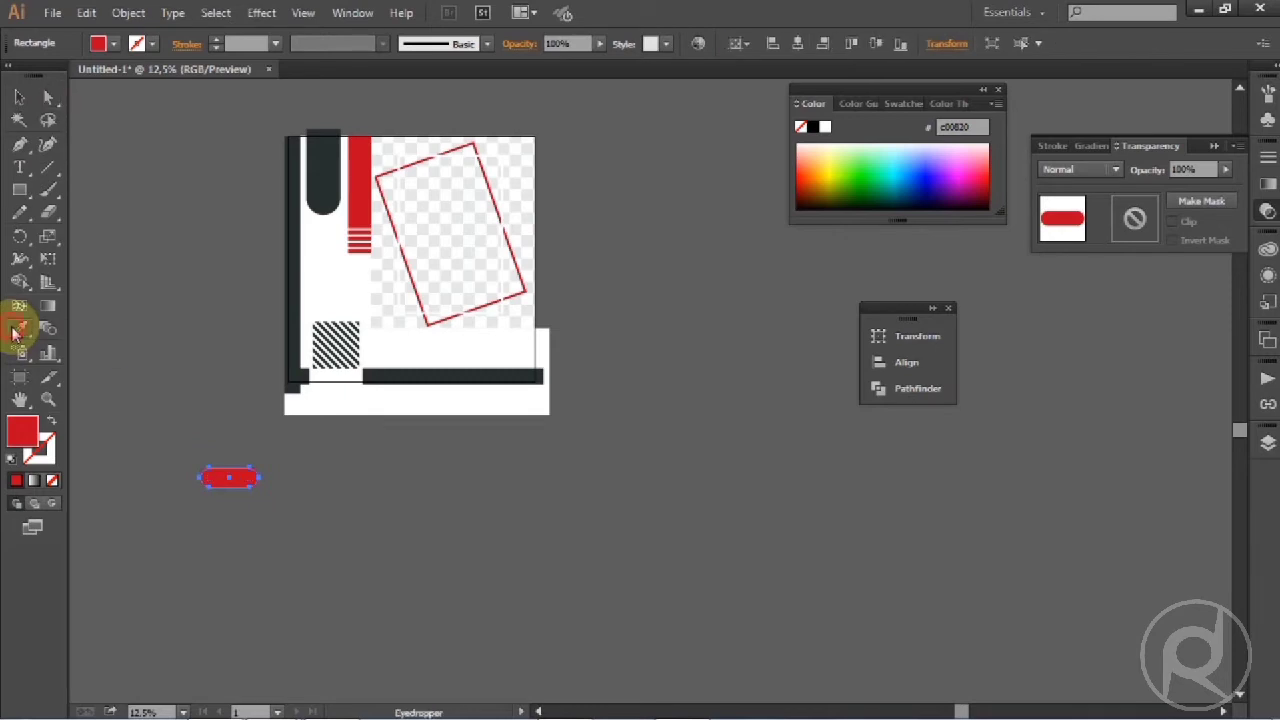
left_click(326, 180)
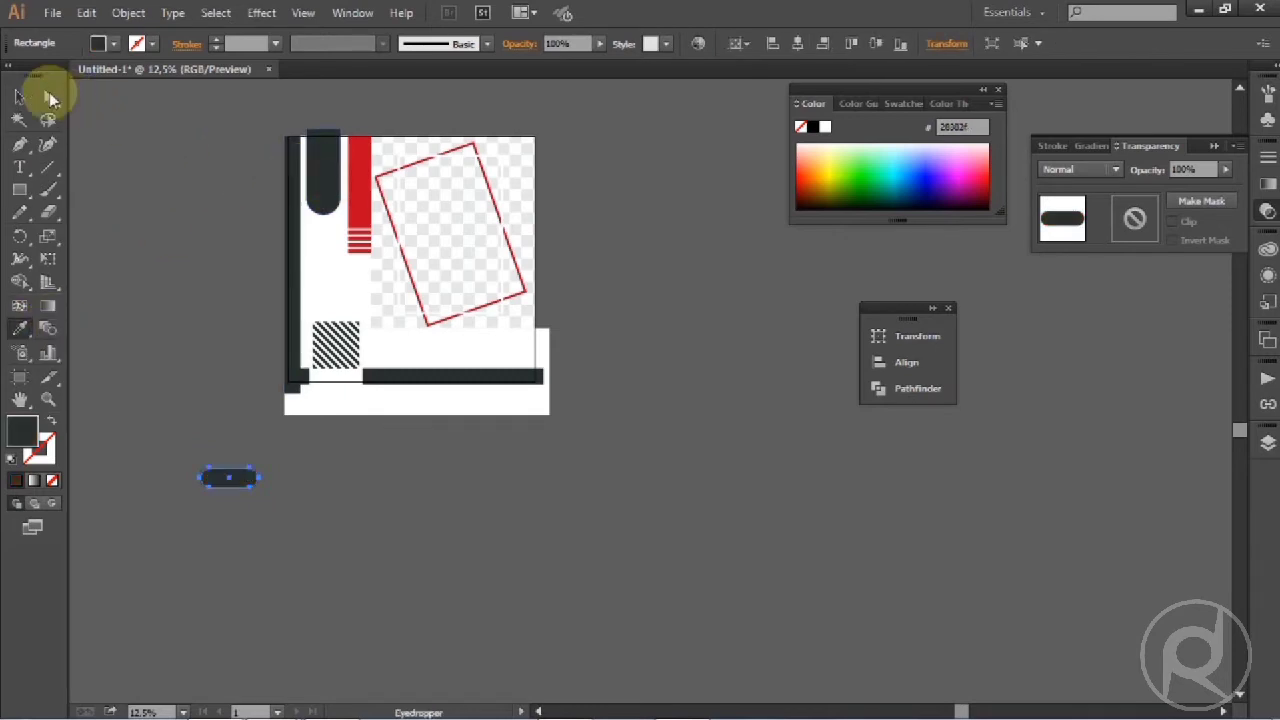
left_click(22, 97)
left_click(321, 559)
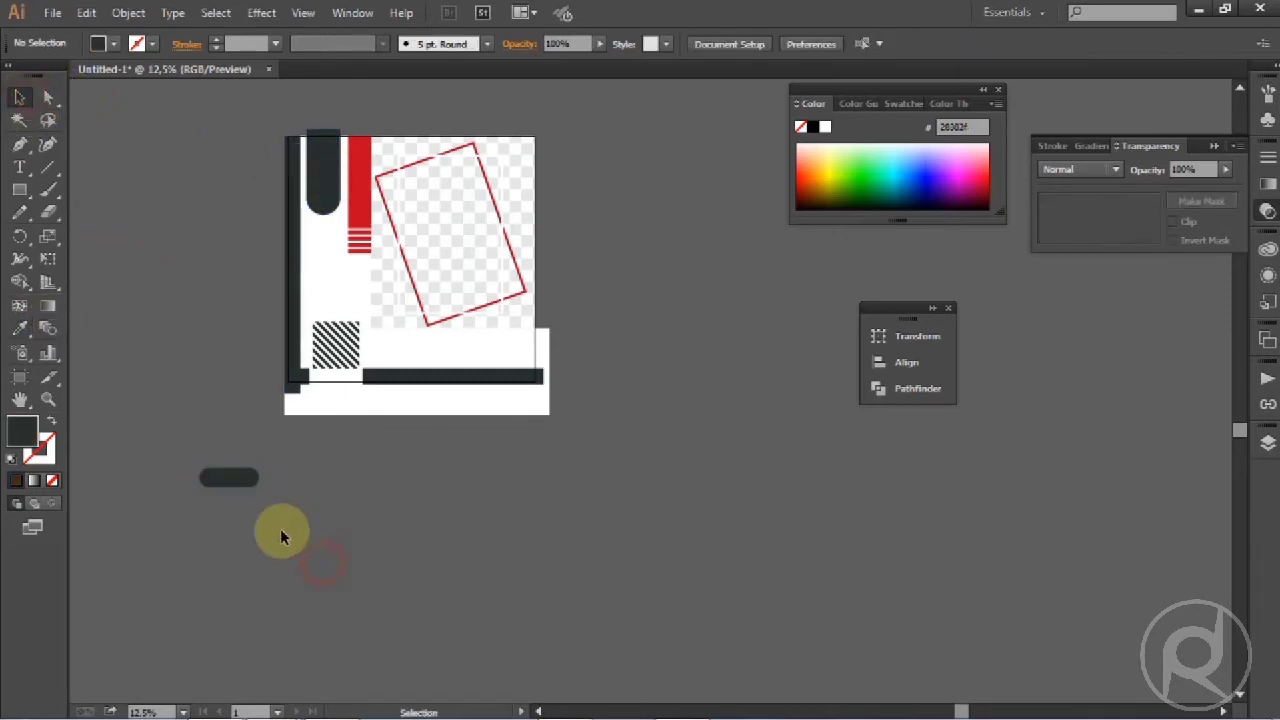
Move the dark pill onto the lower edge of the checkerboard placeholder and scale it about its center to about 382 by 127 px
scroll(267, 519, "up", 2)
left_click_drag(200, 453, 643, 124)
scroll(637, 363, "up", 4)
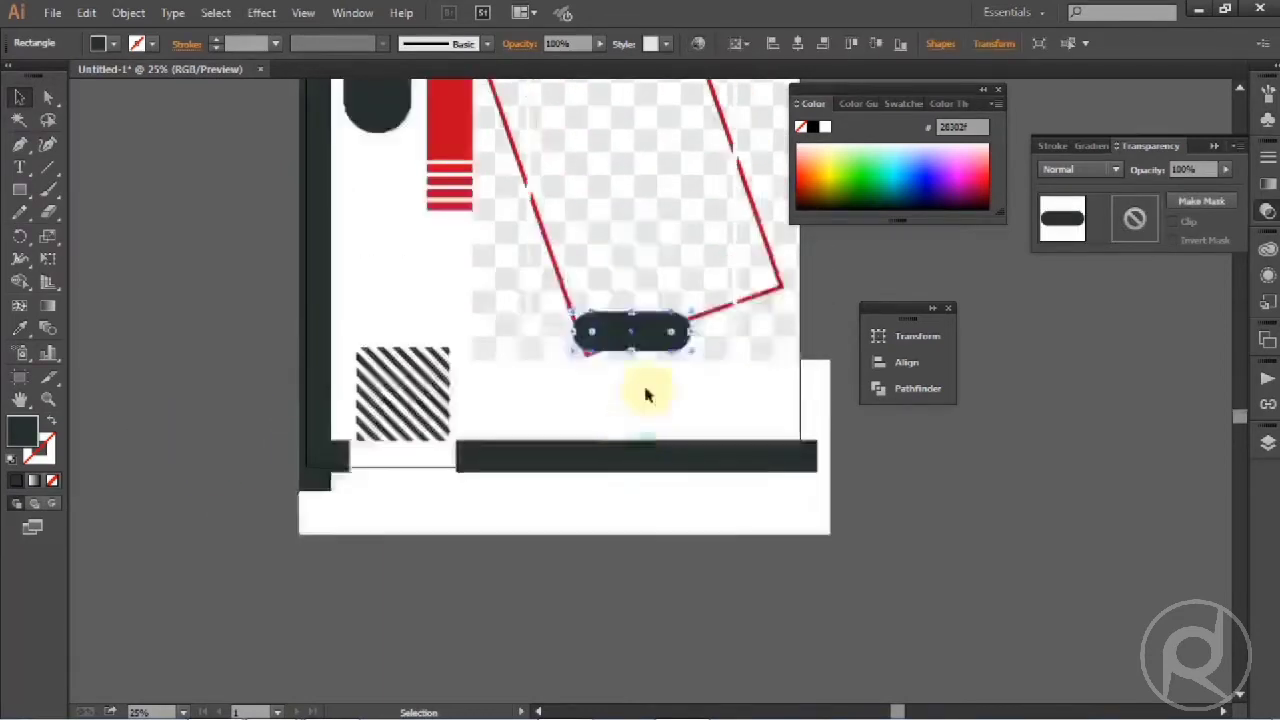
left_click_drag(684, 336, 674, 331)
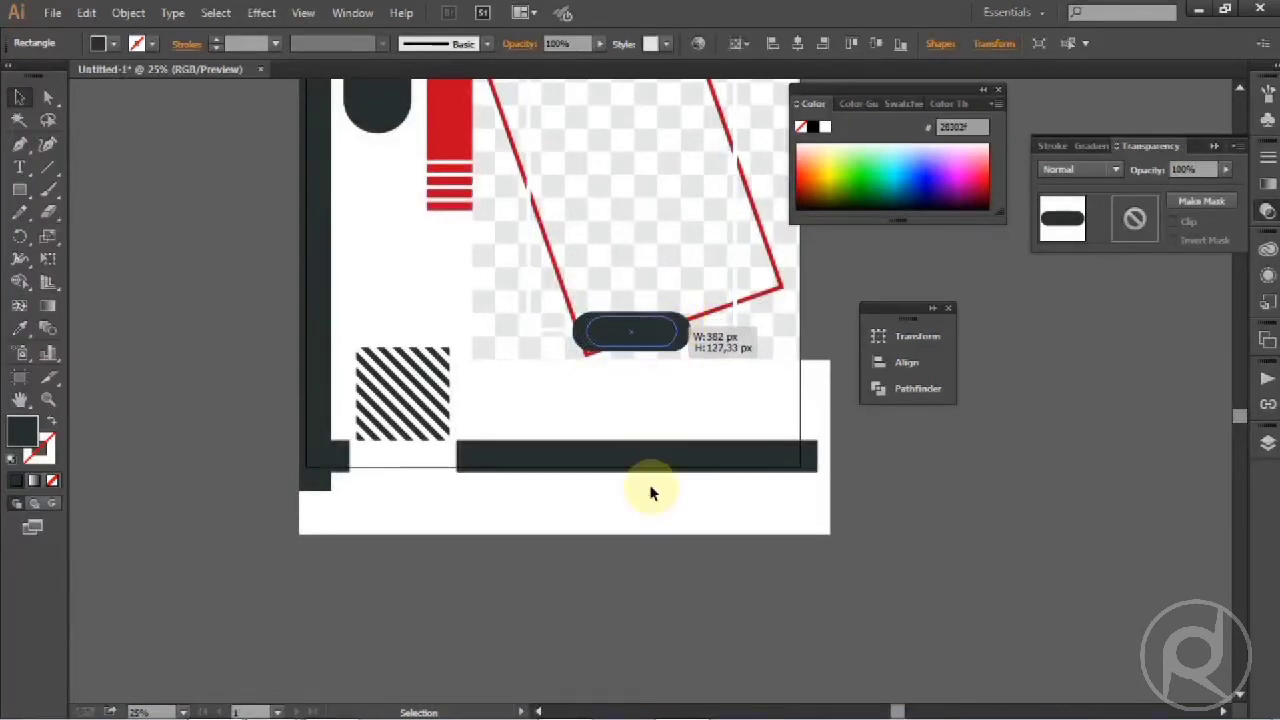
left_click(628, 600)
key("ctrl+minus")
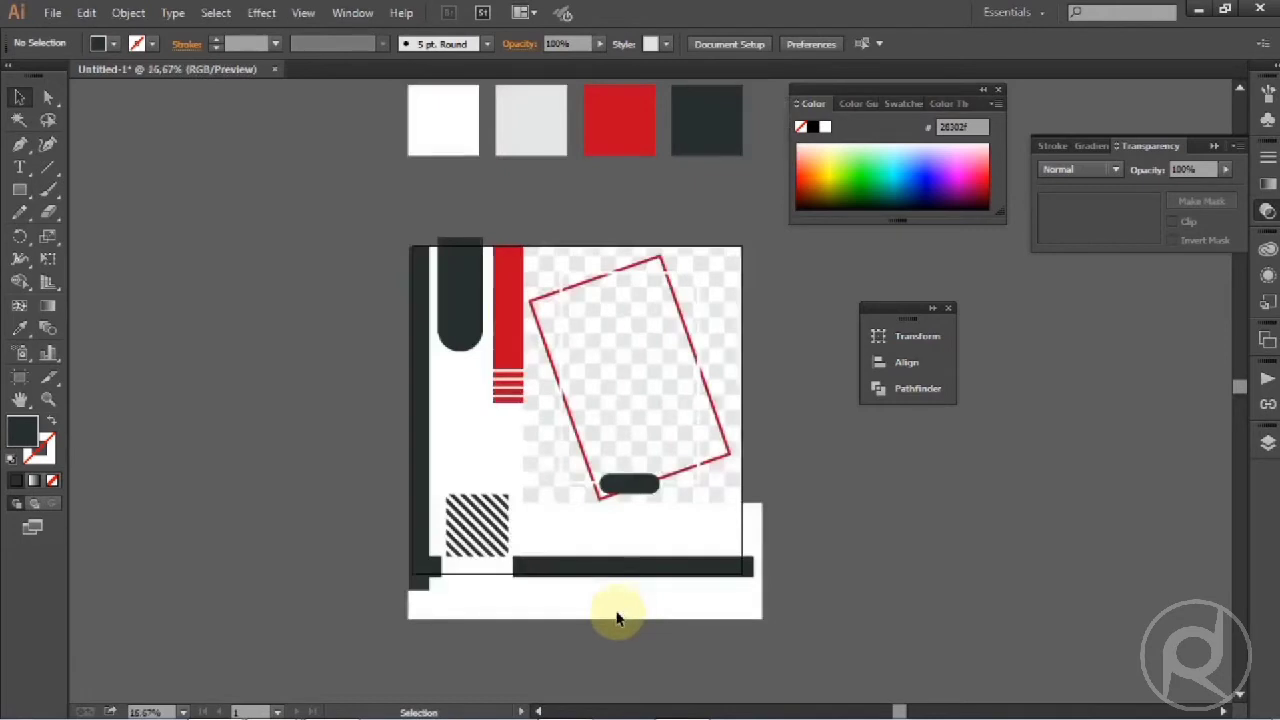
scroll(616, 618, "down", 1)
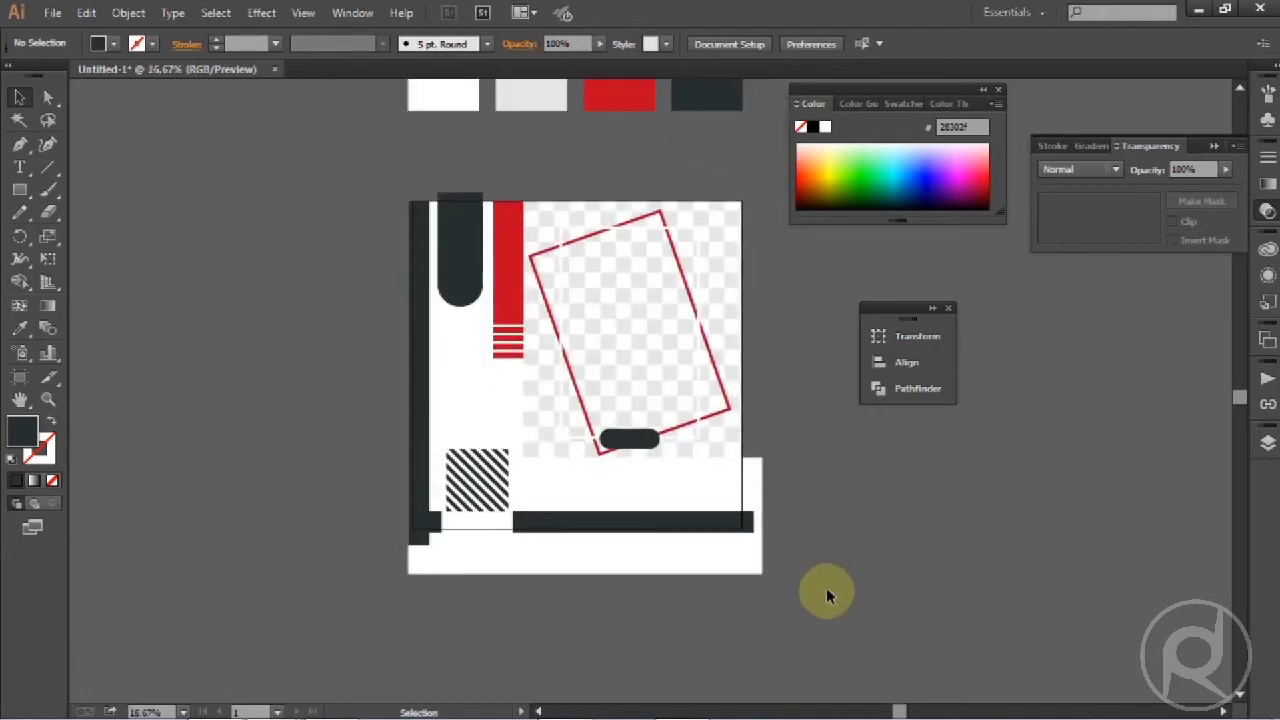
left_click_drag(826, 596, 711, 577)
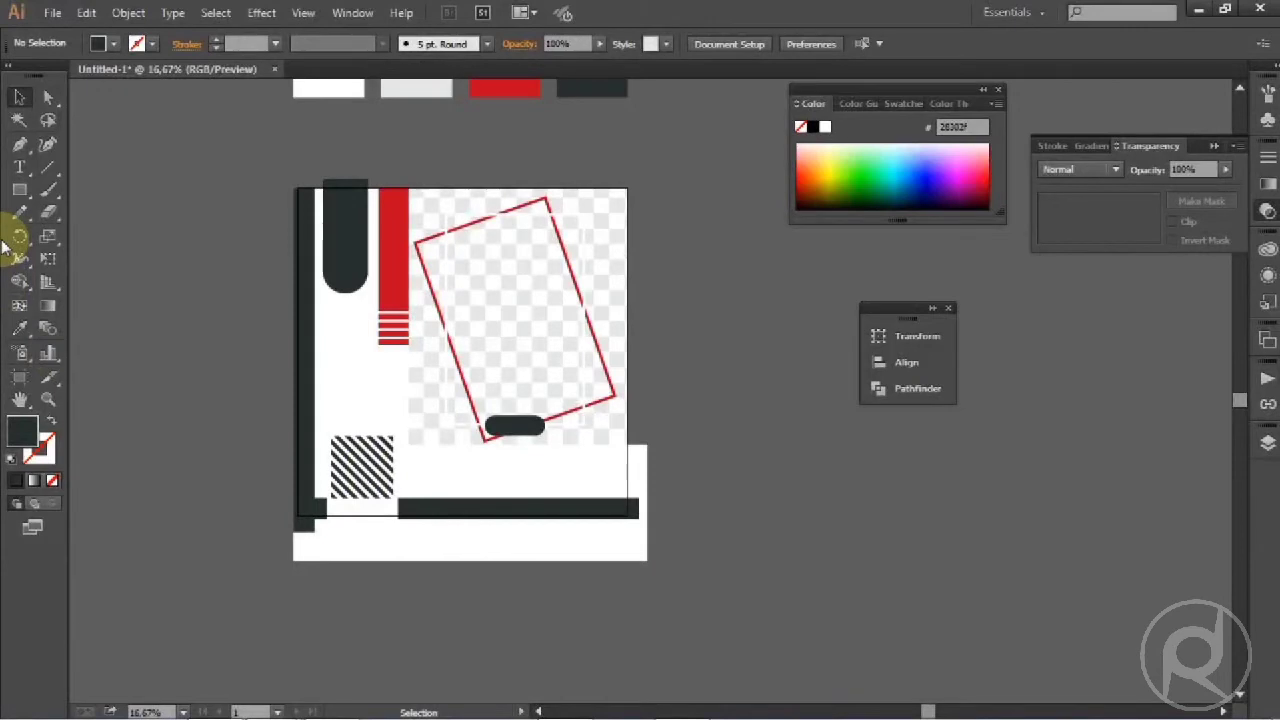
Add the text THIS WEEK ONLY on three lines beside the artboard and enlarge it to about 234 pt
left_click(19, 167)
scroll(150, 290, "down", 2)
left_click(139, 276)
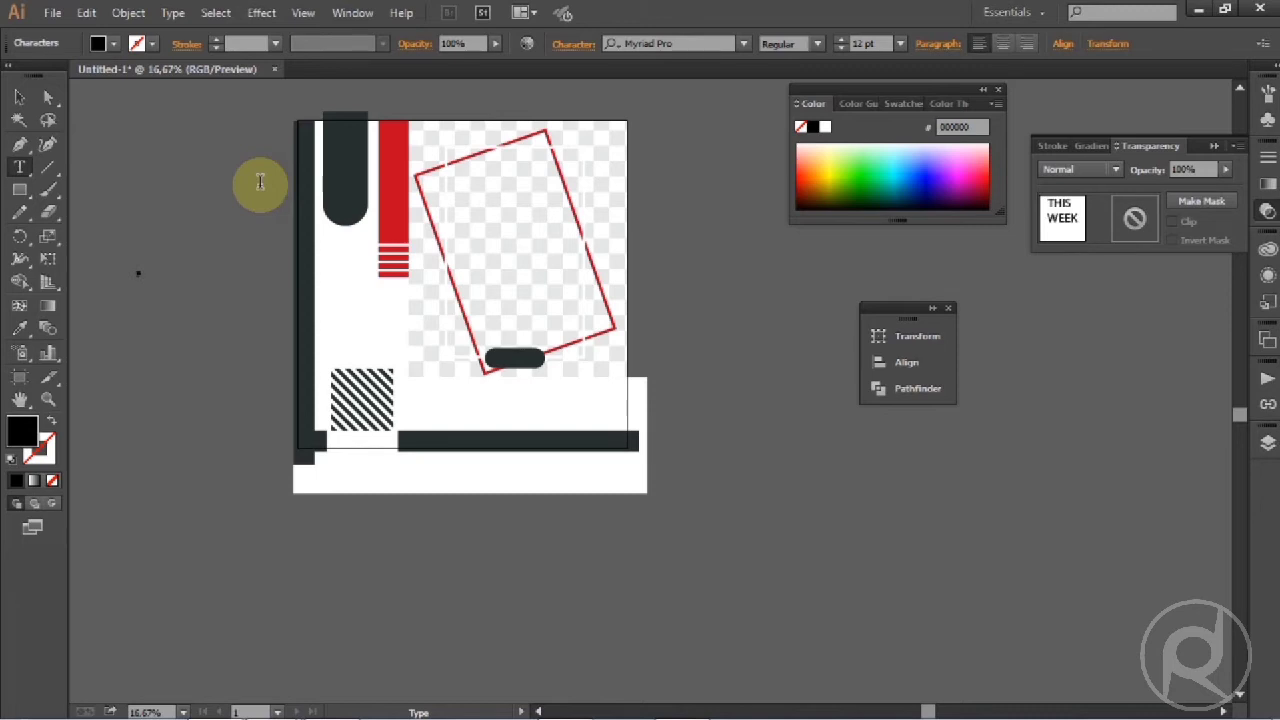
left_click(19, 97)
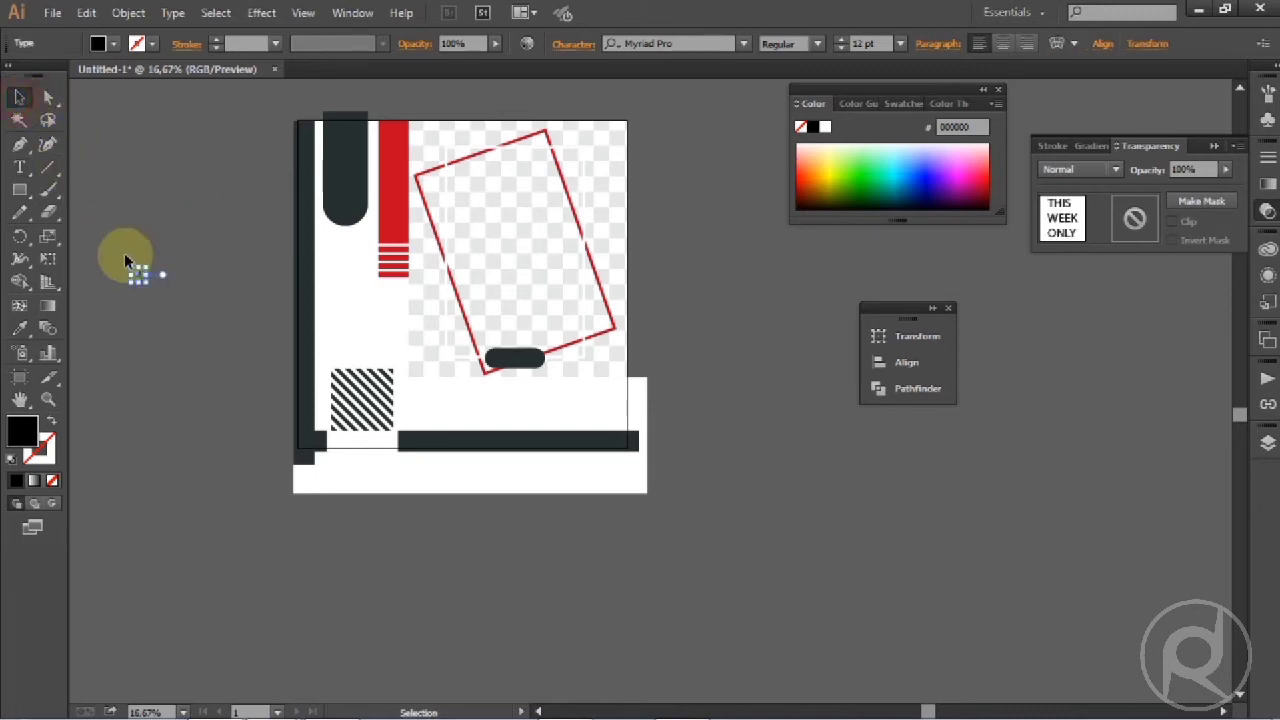
left_click_drag(143, 276, 185, 276)
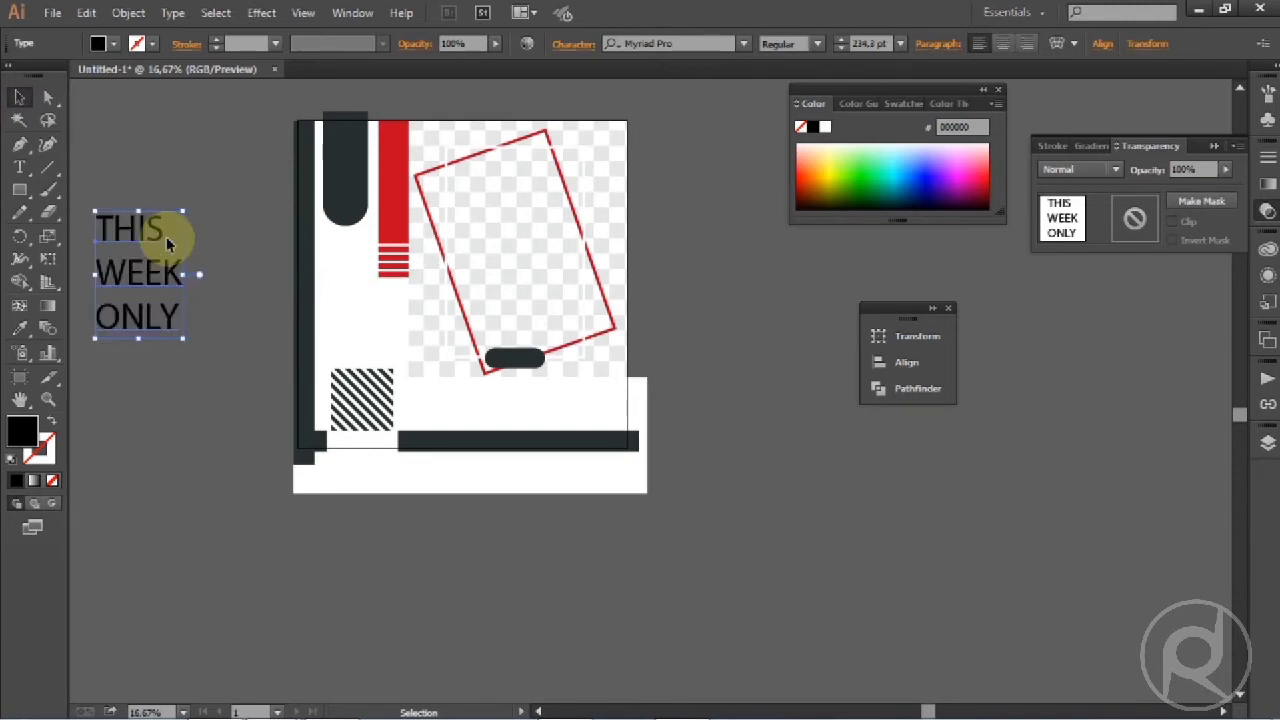
Center-align the THIS WEEK ONLY text and set its font to Arial Bold
left_click(1004, 43)
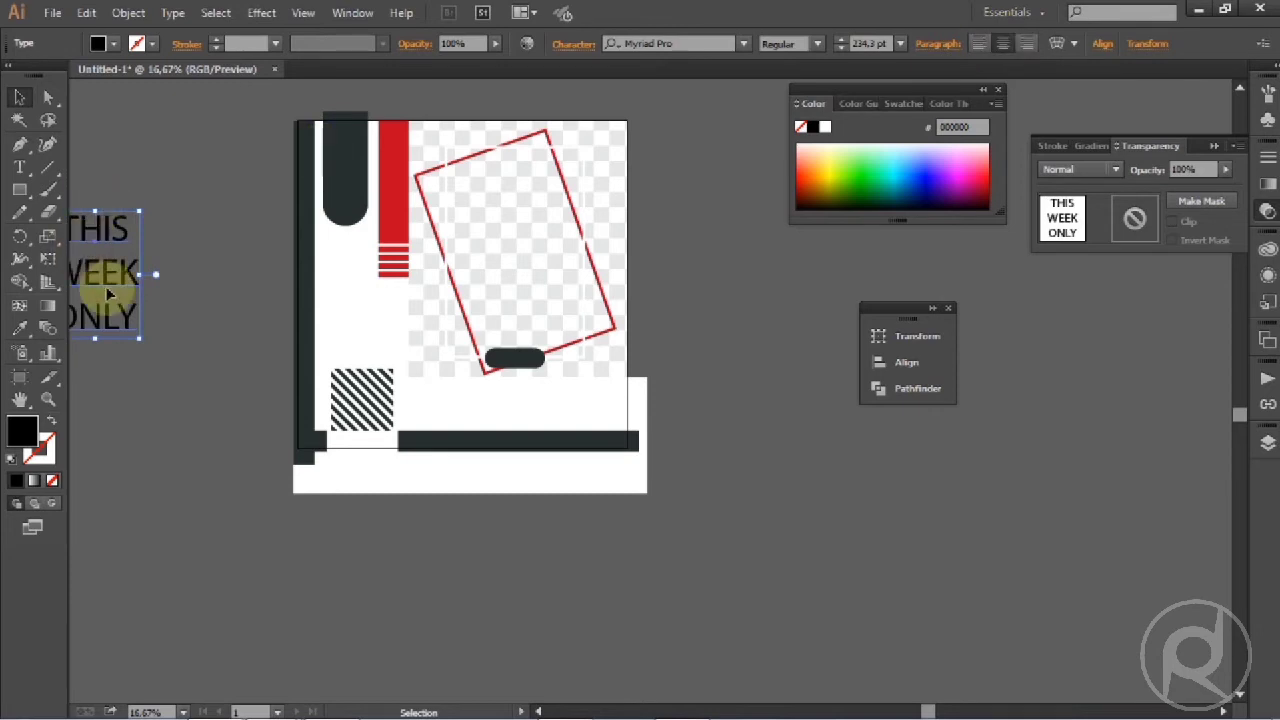
left_click_drag(134, 274, 192, 285)
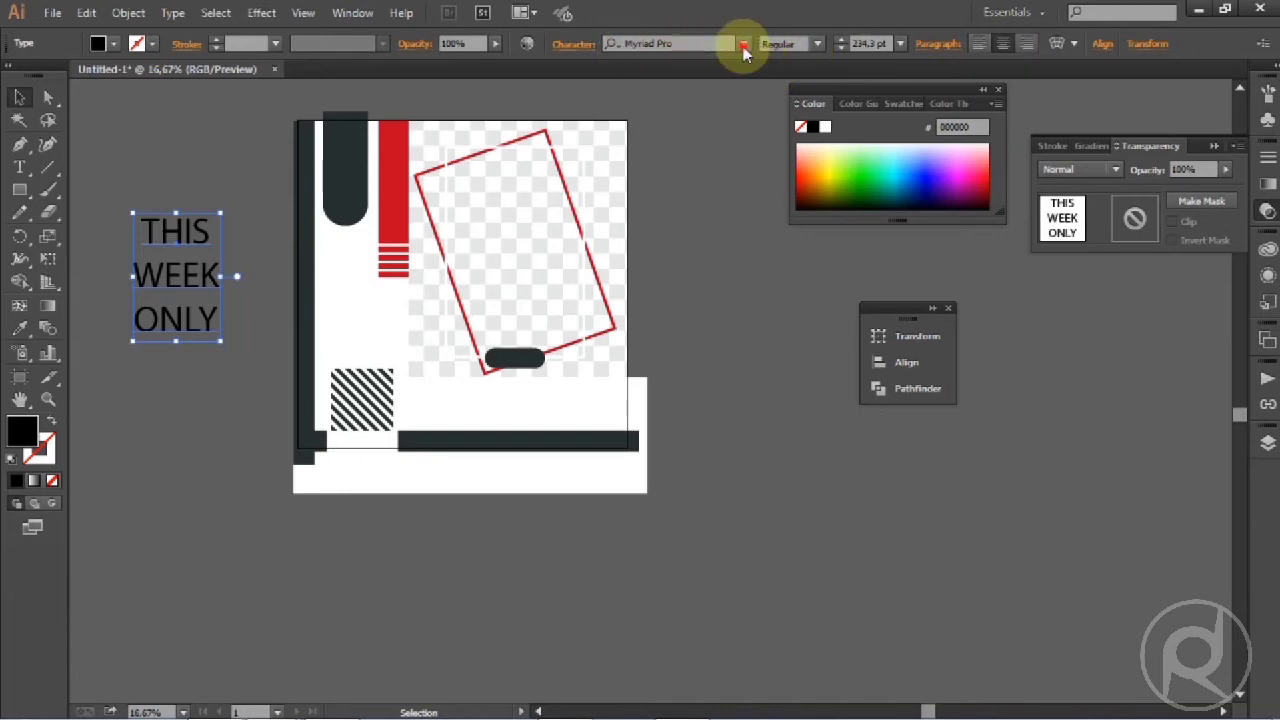
left_click(743, 44)
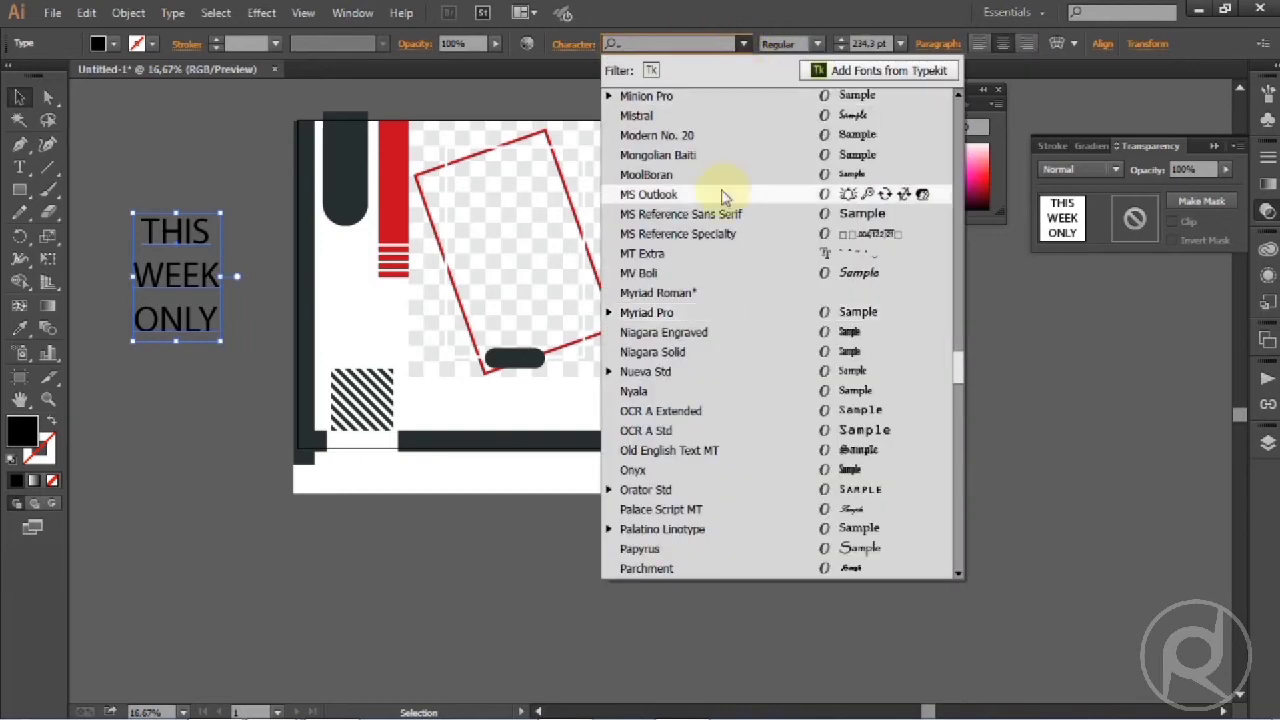
scroll(727, 183, "up", 5)
scroll(727, 183, "up", 15)
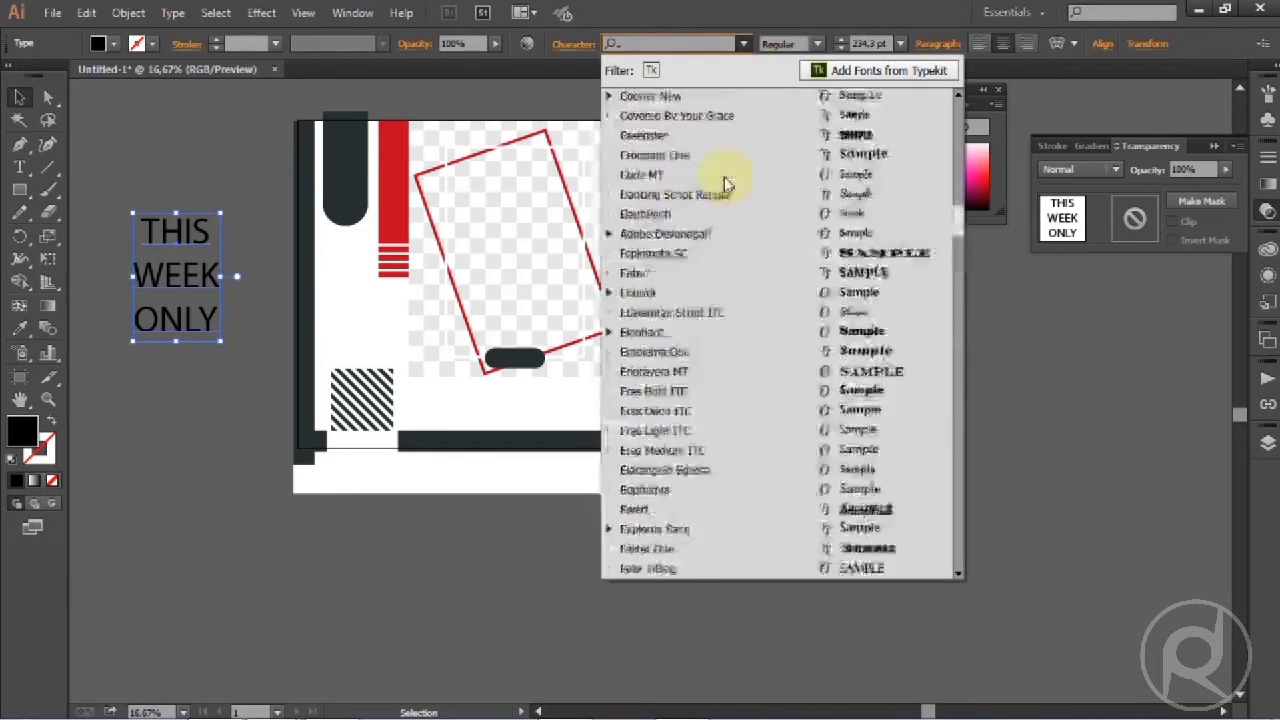
scroll(724, 176, "up", 10)
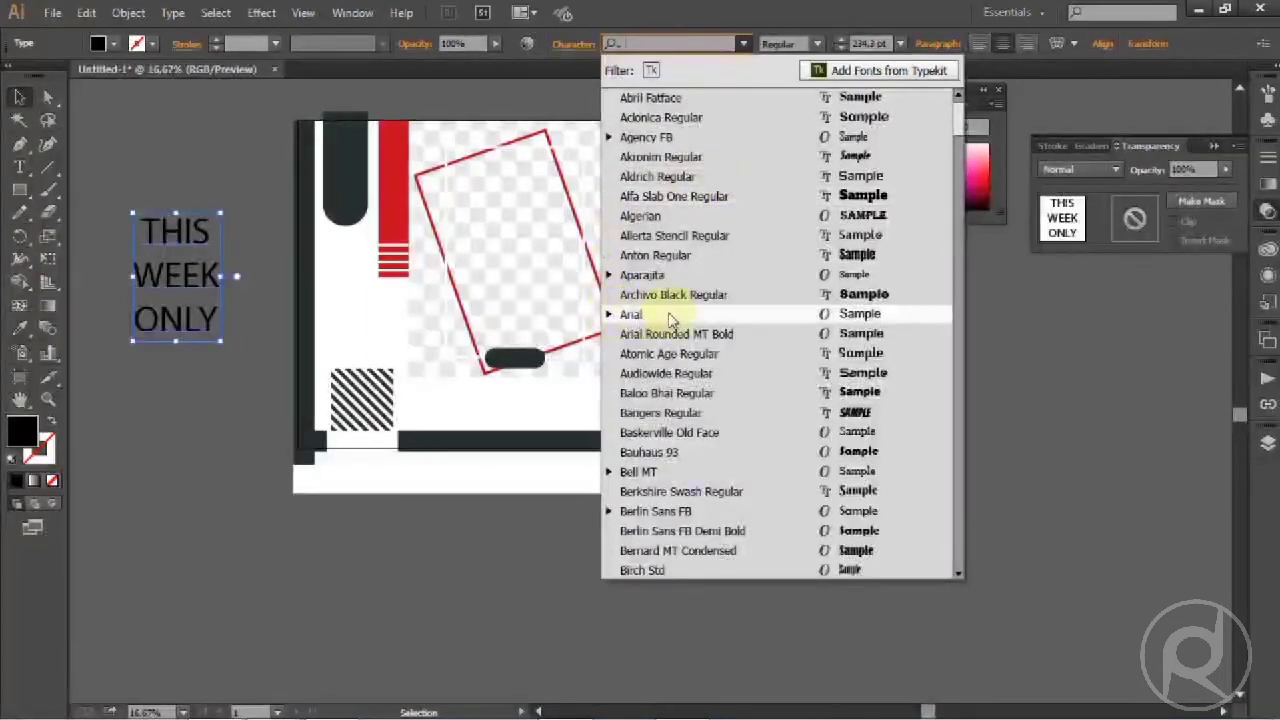
left_click(610, 315)
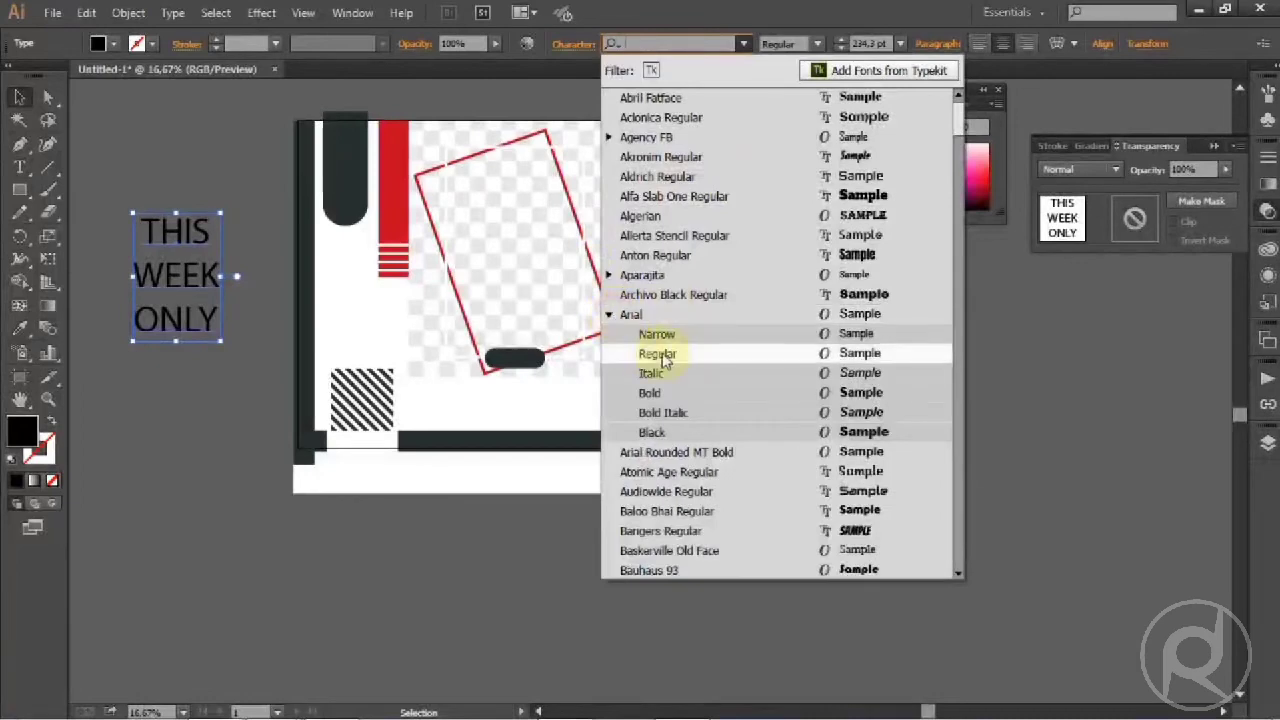
left_click(662, 393)
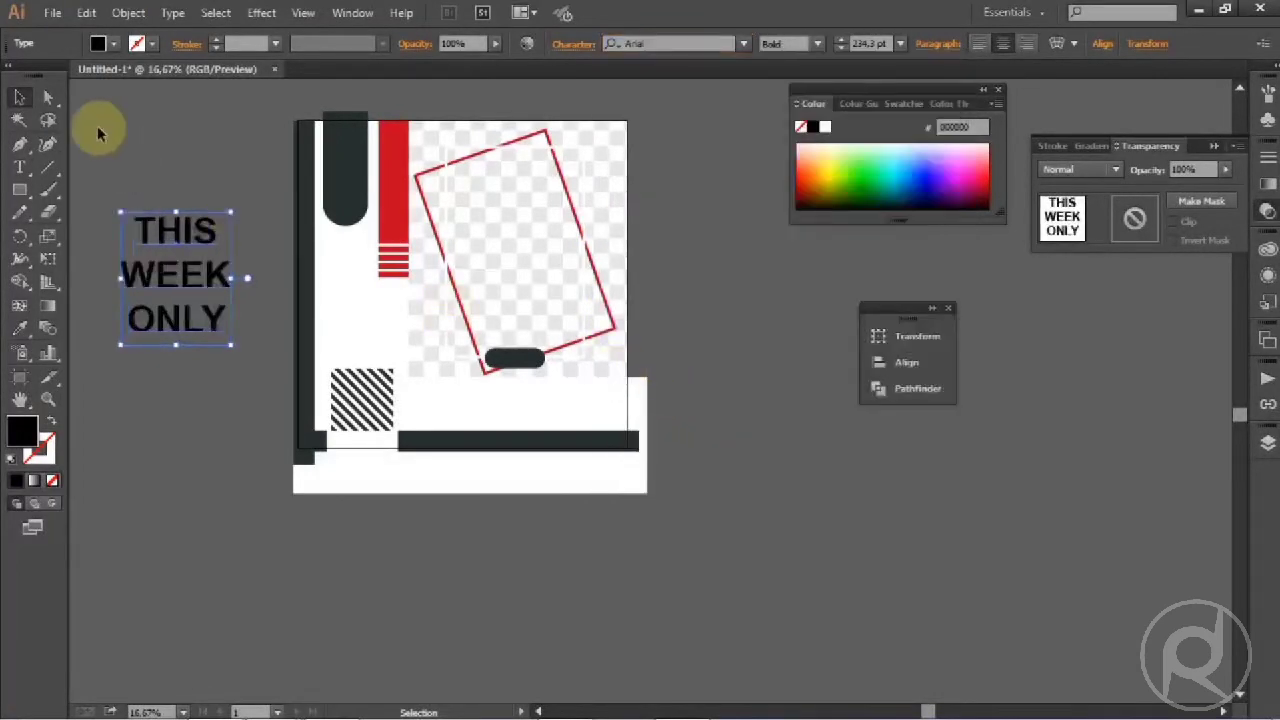
Expand the THIS WEEK ONLY text into shapes and recolor it with the white palette square
left_click(128, 13)
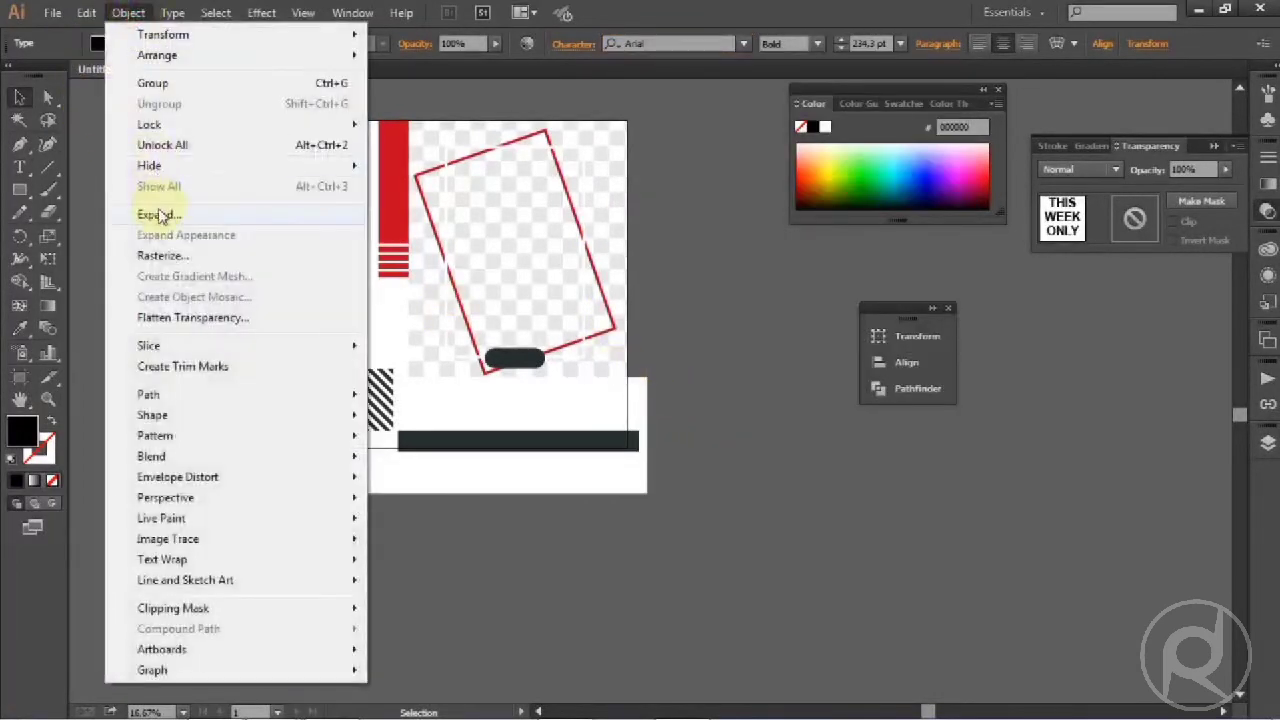
left_click(158, 214)
left_click(694, 459)
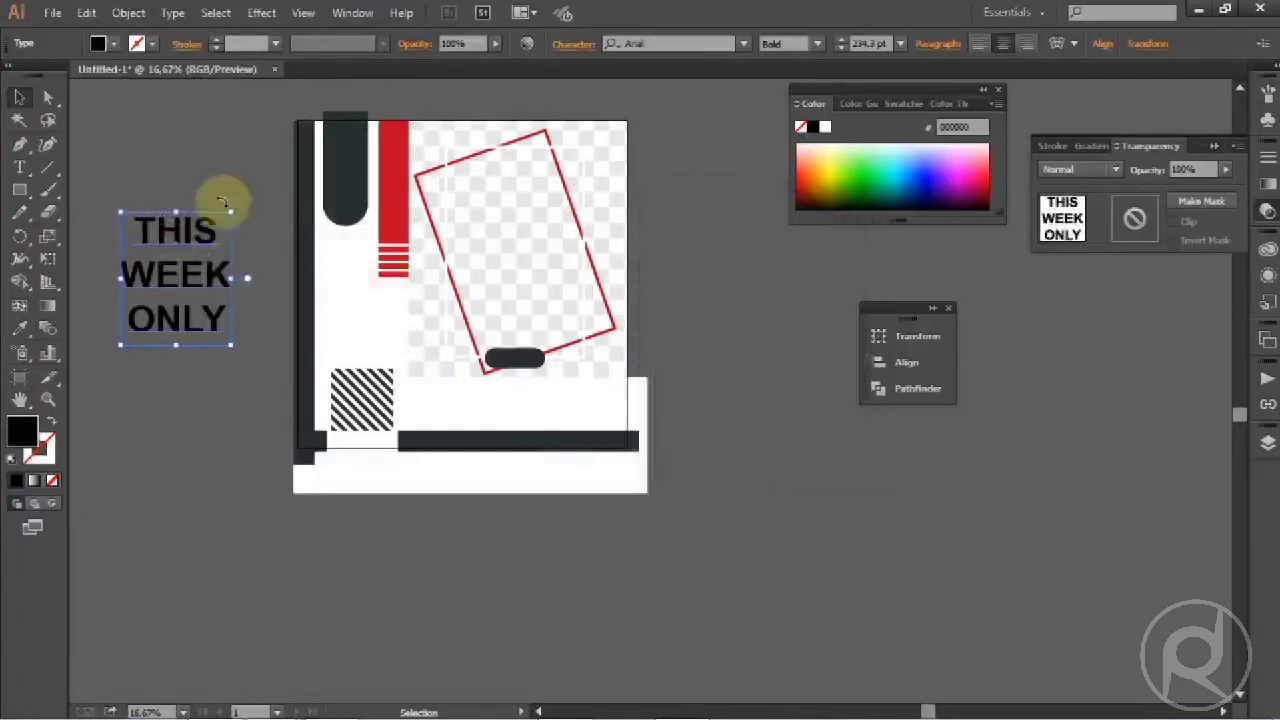
left_click(19, 328)
scroll(305, 190, "up", 3)
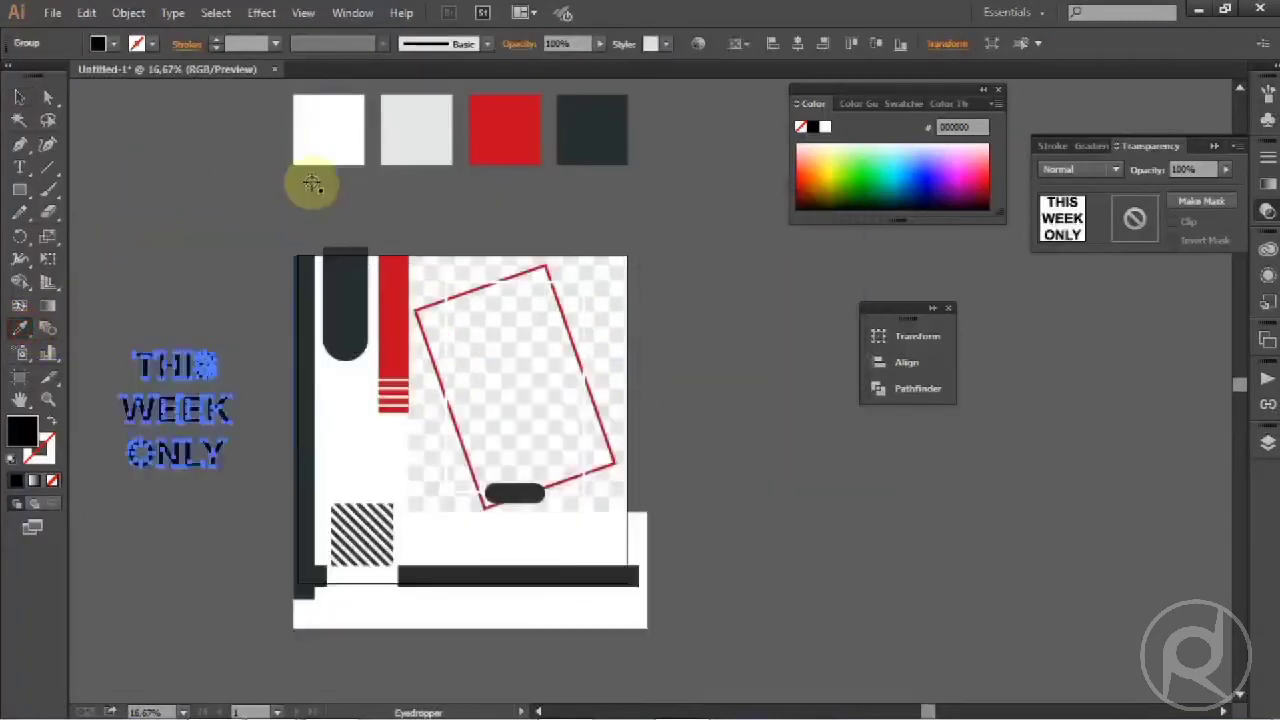
left_click(342, 135)
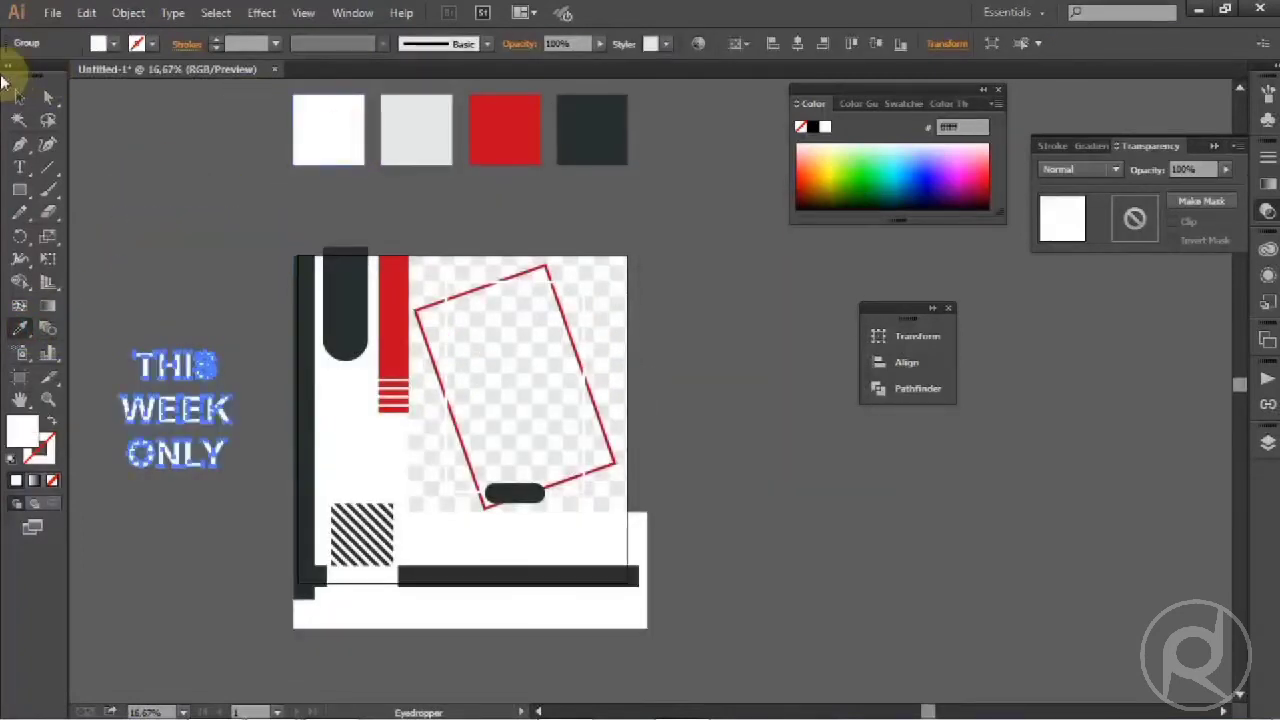
Scale the THIS WEEK ONLY lettering down to about 303 by 318 px and place it on the dark rounded bar
left_click(19, 97)
left_click(220, 414)
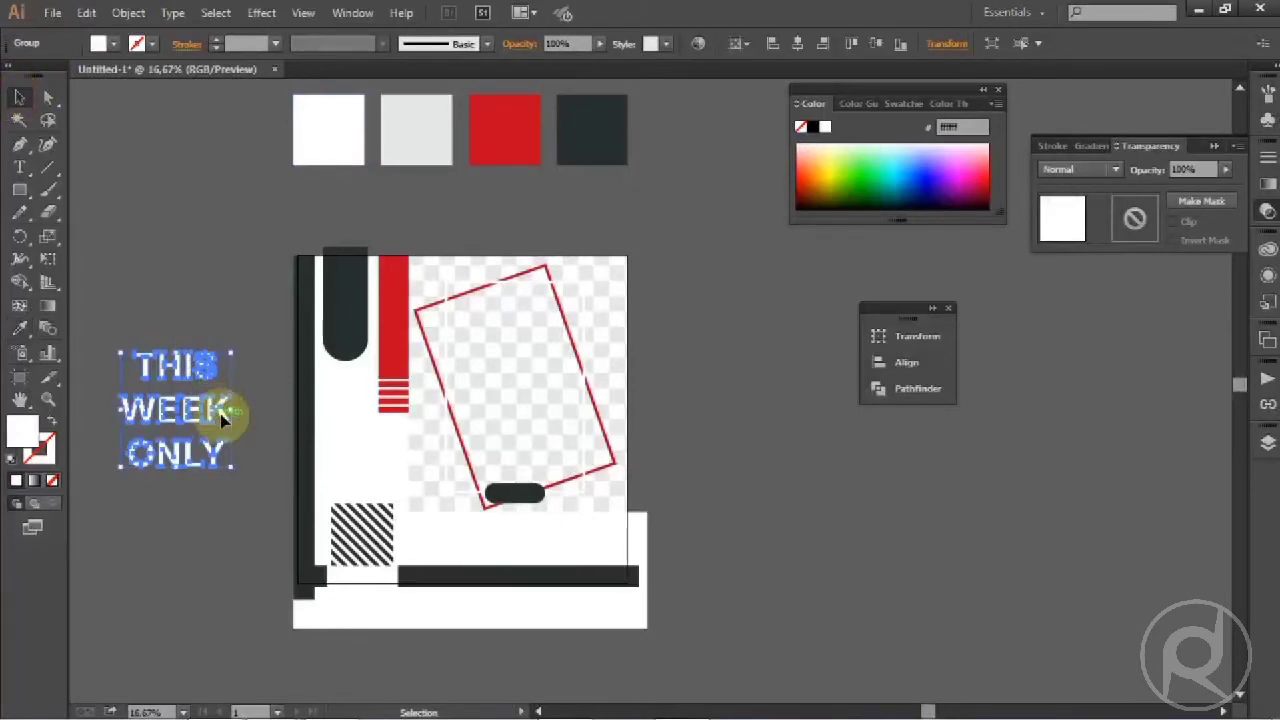
left_click_drag(230, 410, 194, 408)
left_click(169, 418)
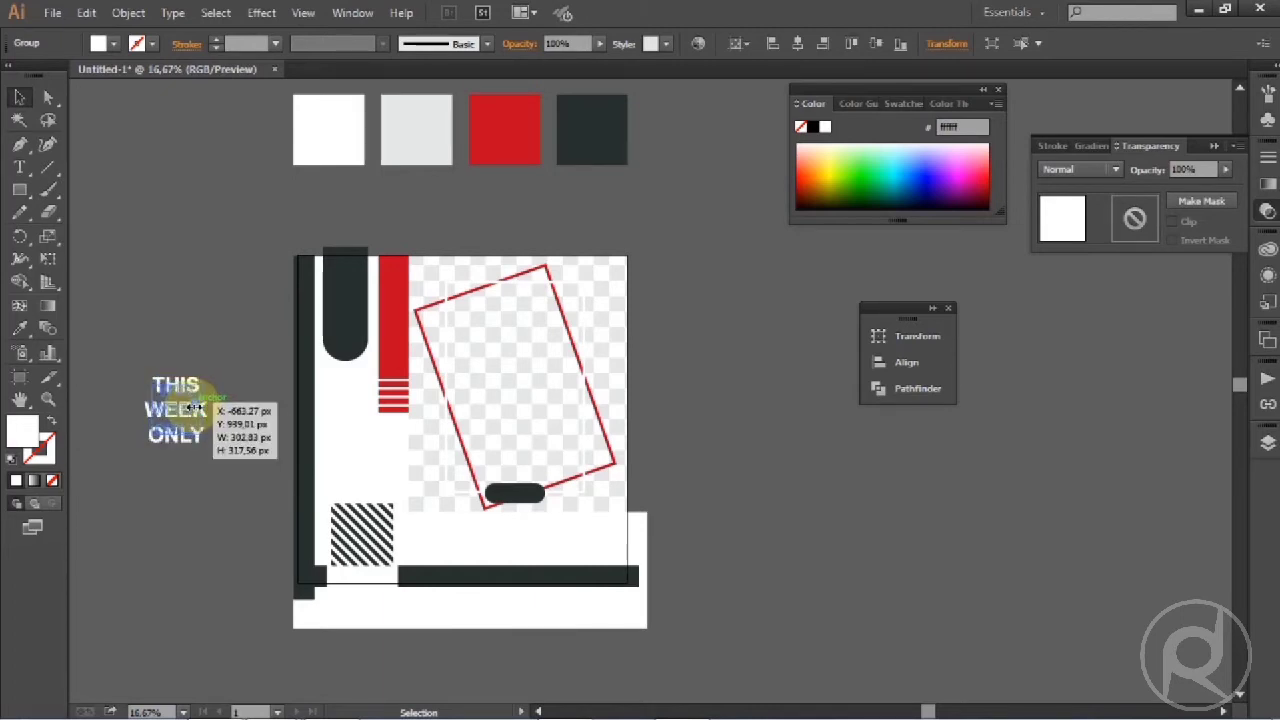
left_click_drag(190, 405, 338, 295)
scroll(338, 290, "up", 3)
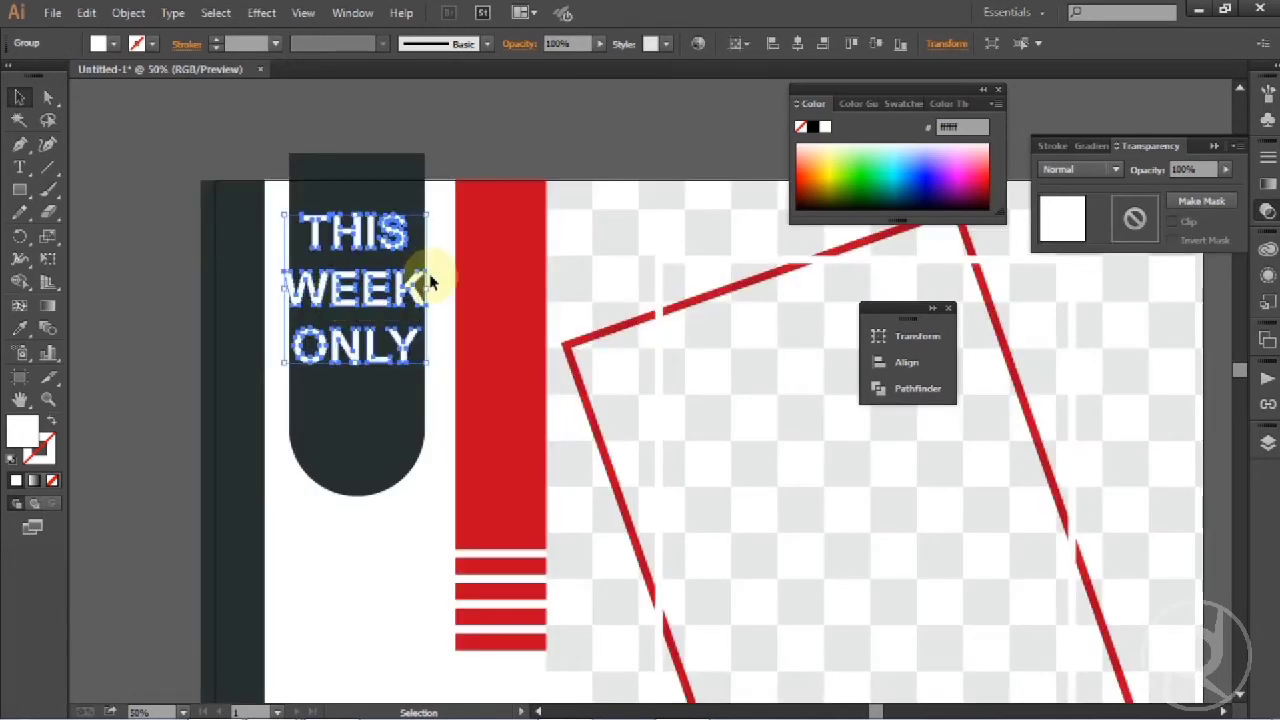
Shrink the THIS WEEK ONLY lettering to fit inside the dark rounded bar and raise the bar so the lettering sits near its rounded end
left_click_drag(430, 290, 416, 288)
left_click(385, 432)
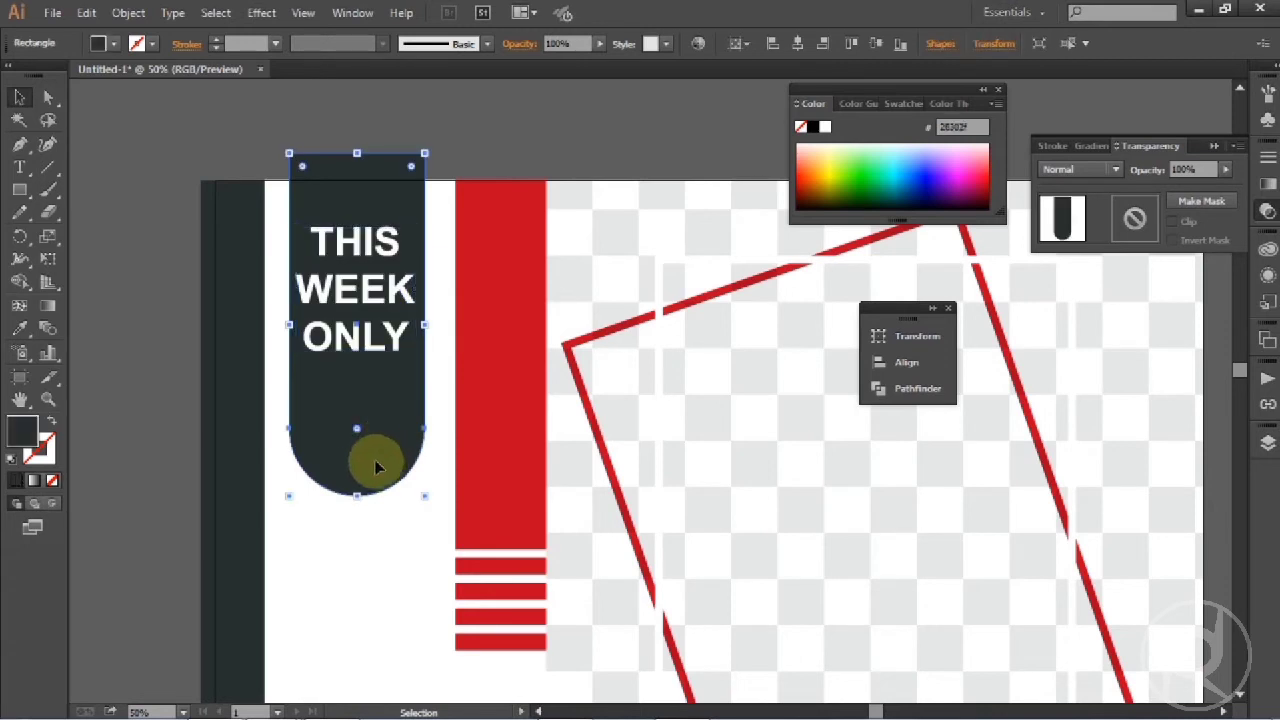
left_click_drag(371, 463, 381, 355)
key("ctrl+minus")
key("ctrl+minus")
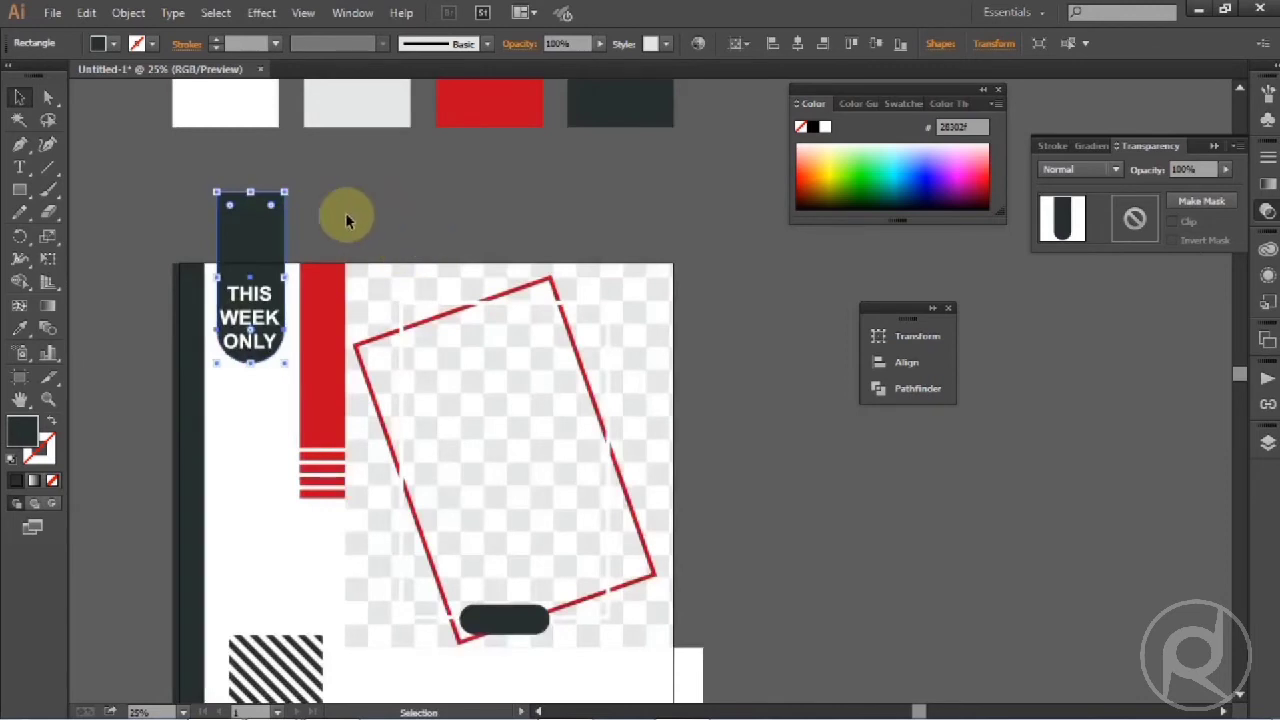
left_click(345, 219)
scroll(343, 209, "down", 1)
scroll(314, 223, "up", 2)
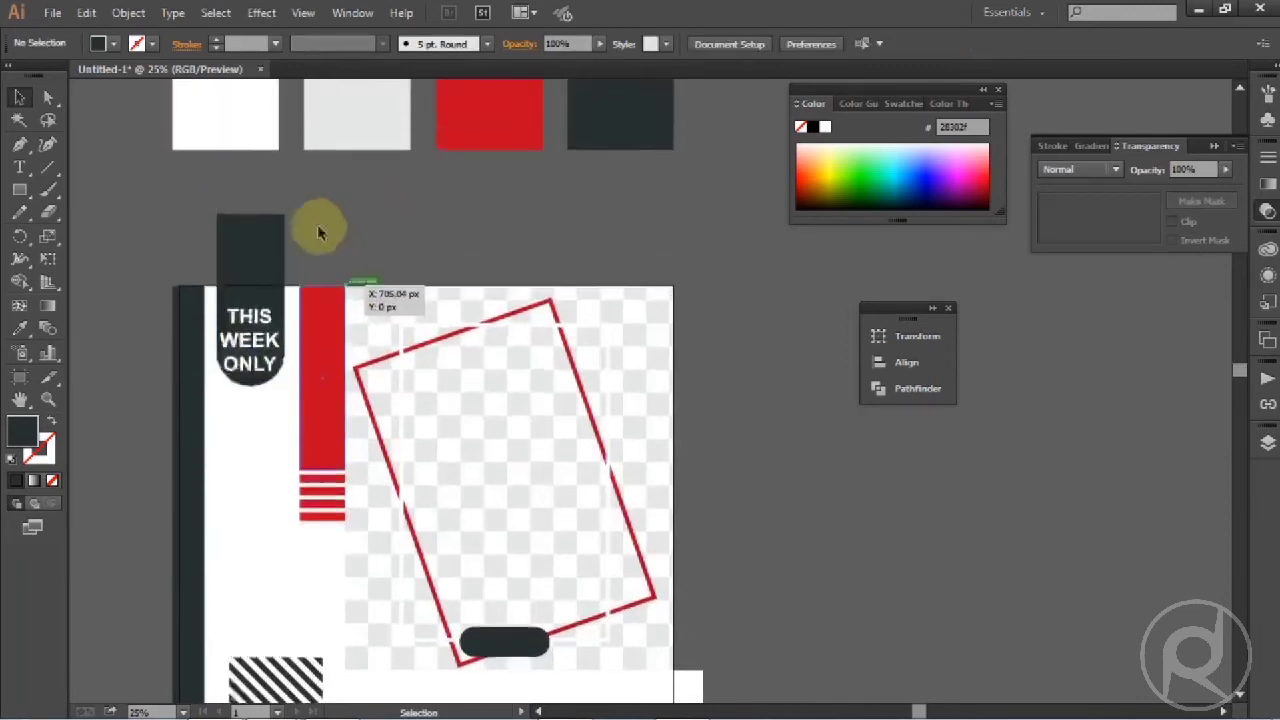
Lower the dark rounded bar slightly to leave more space beneath the THIS WEEK ONLY lettering
left_click(252, 235)
key("ctrl+equal")
left_click_drag(260, 251, 263, 258)
left_click(408, 226)
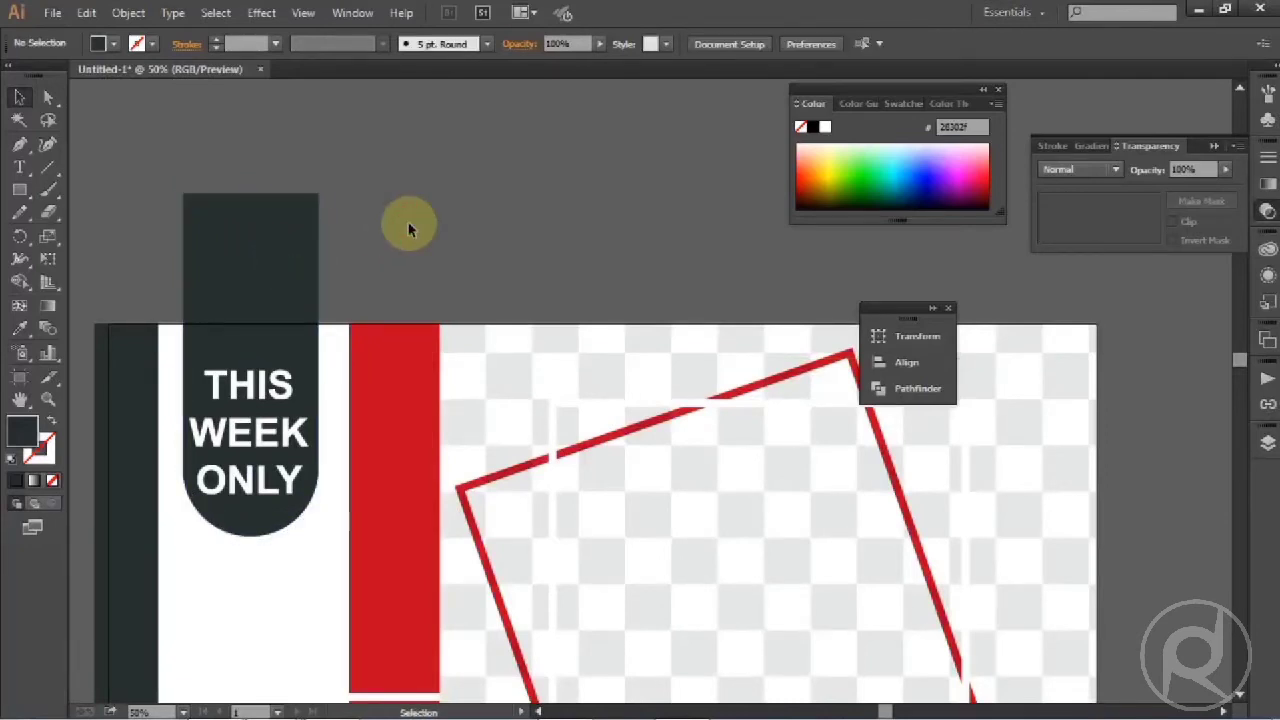
scroll(408, 229, "down", 1)
scroll(414, 220, "down", 2)
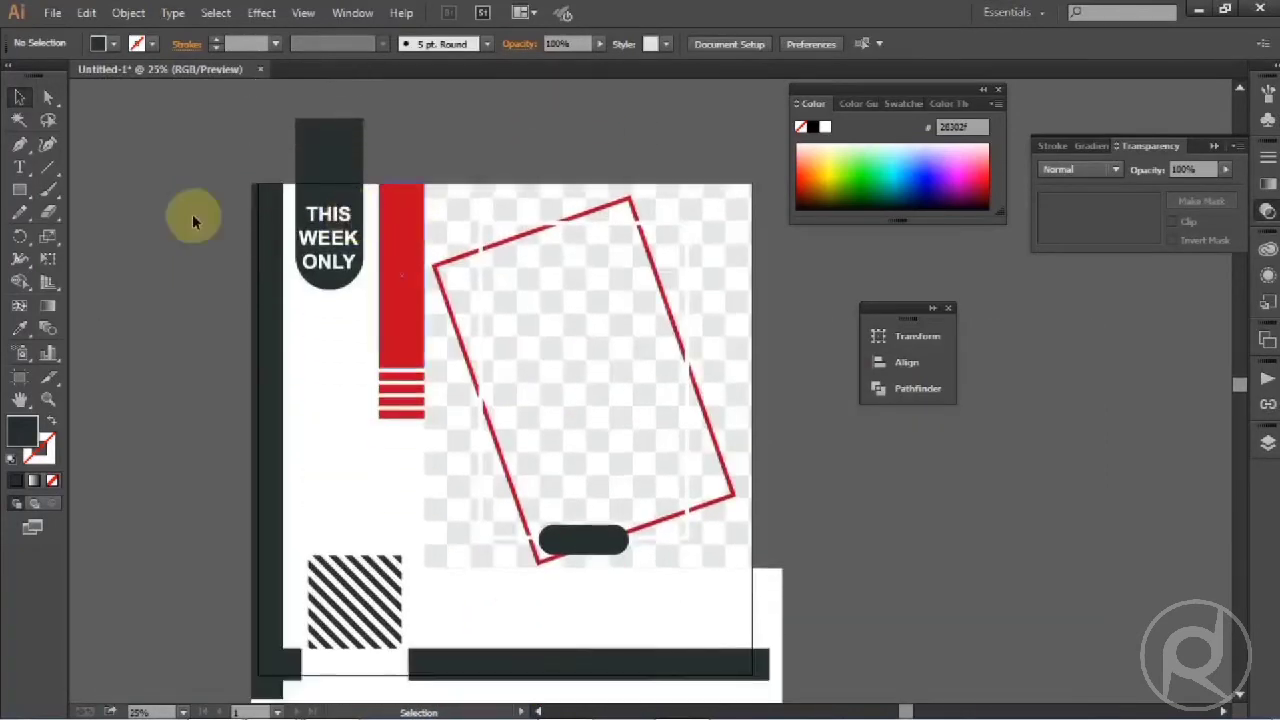
Add the text HOT SALE on two lines beside the artboard and enlarge it to about 151.5 pt
left_click(19, 168)
scroll(150, 298, "down", 2)
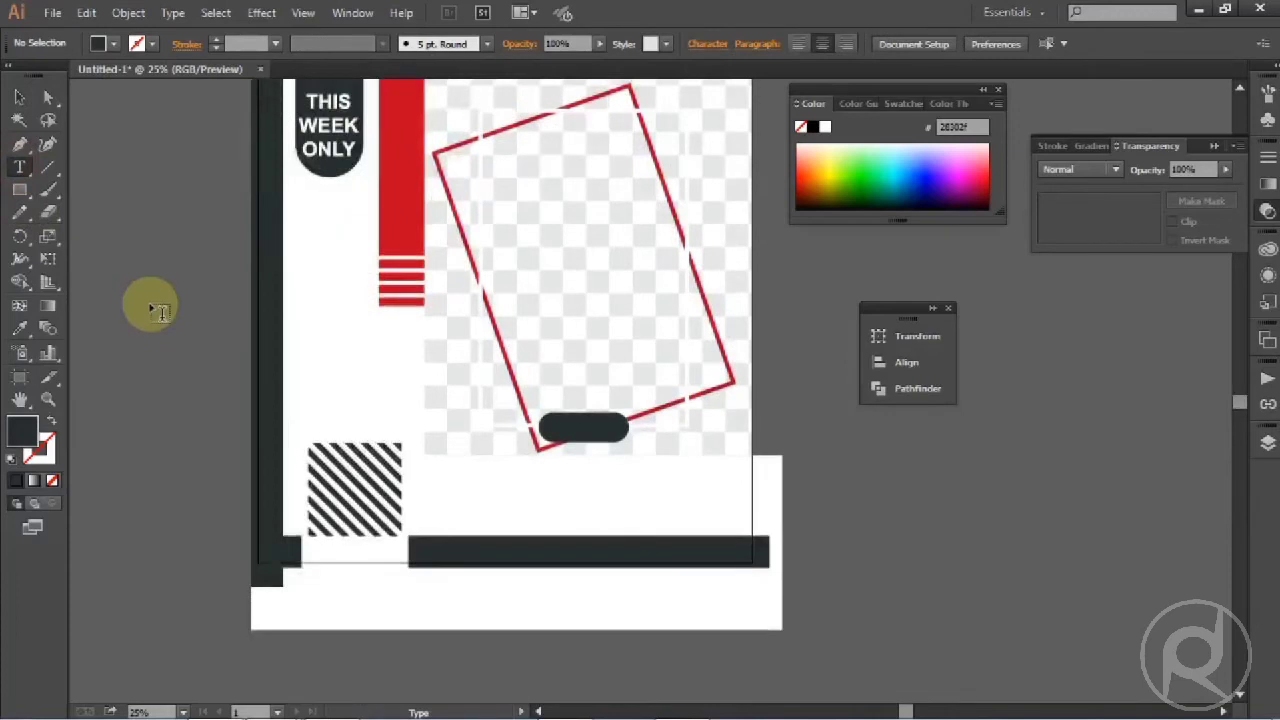
scroll(148, 355, "down", 1)
scroll(148, 355, "up", 1)
scroll(148, 355, "down", 2)
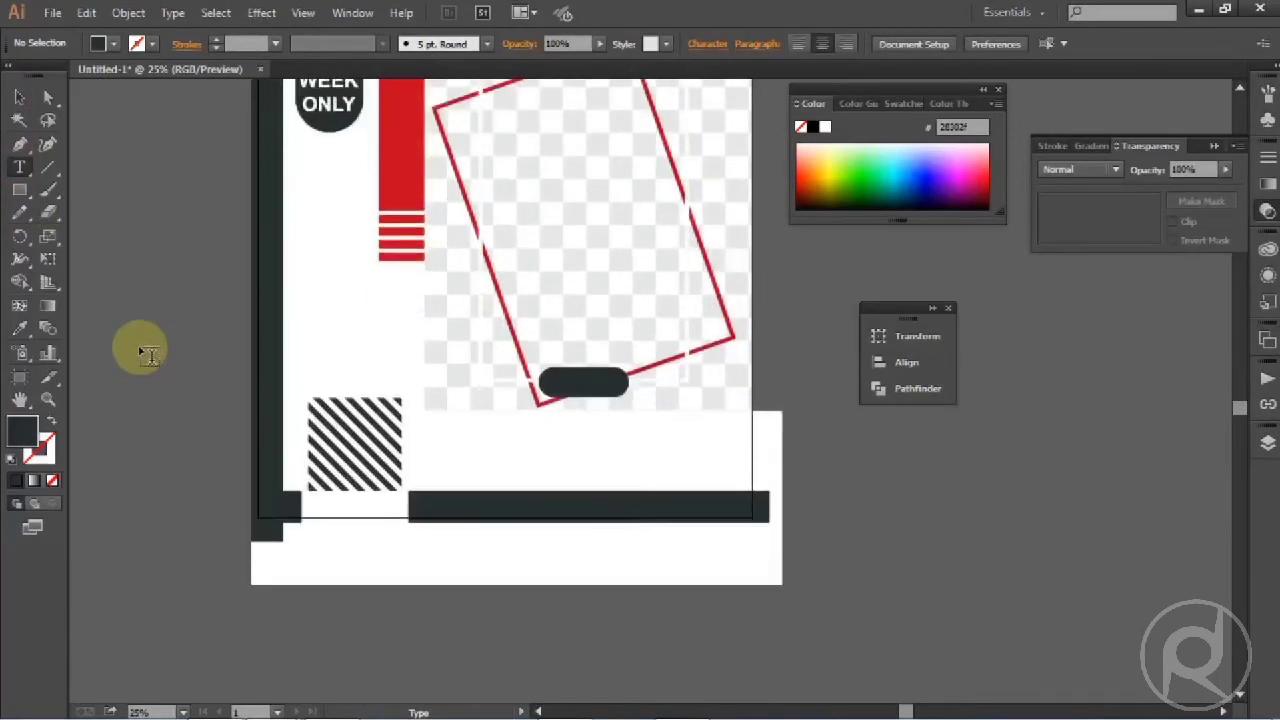
left_click(115, 300)
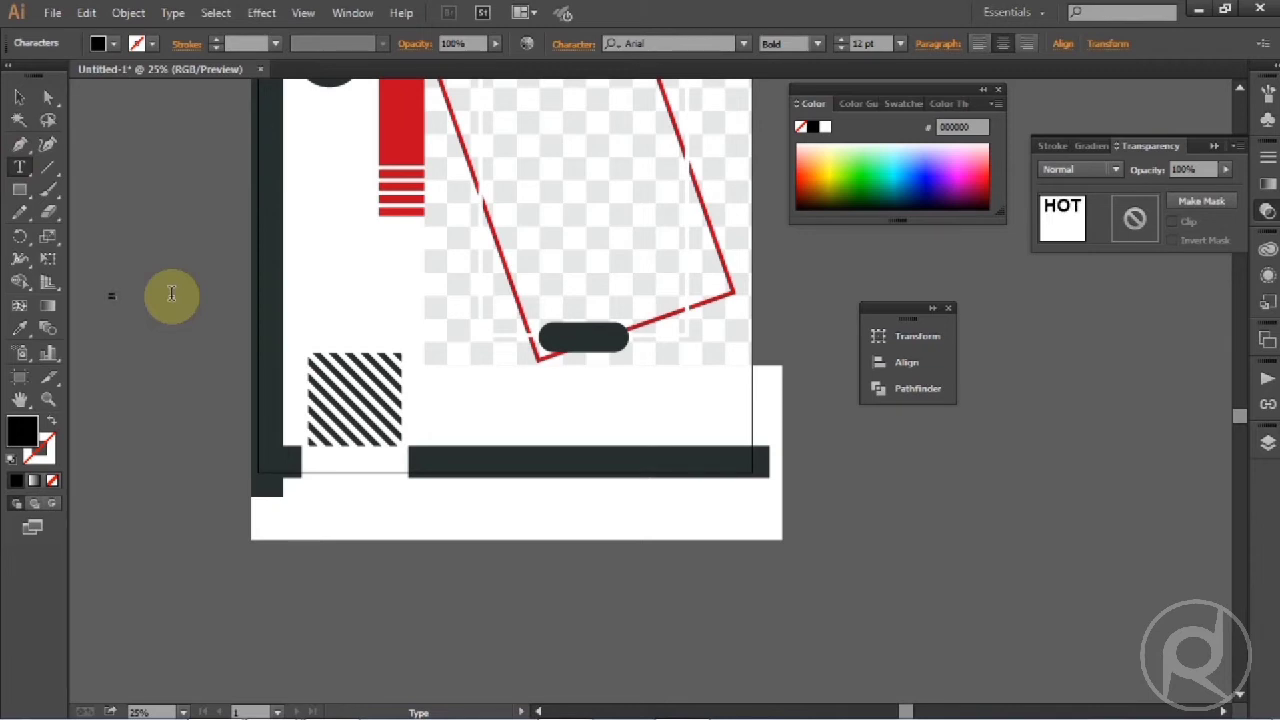
left_click(18, 97)
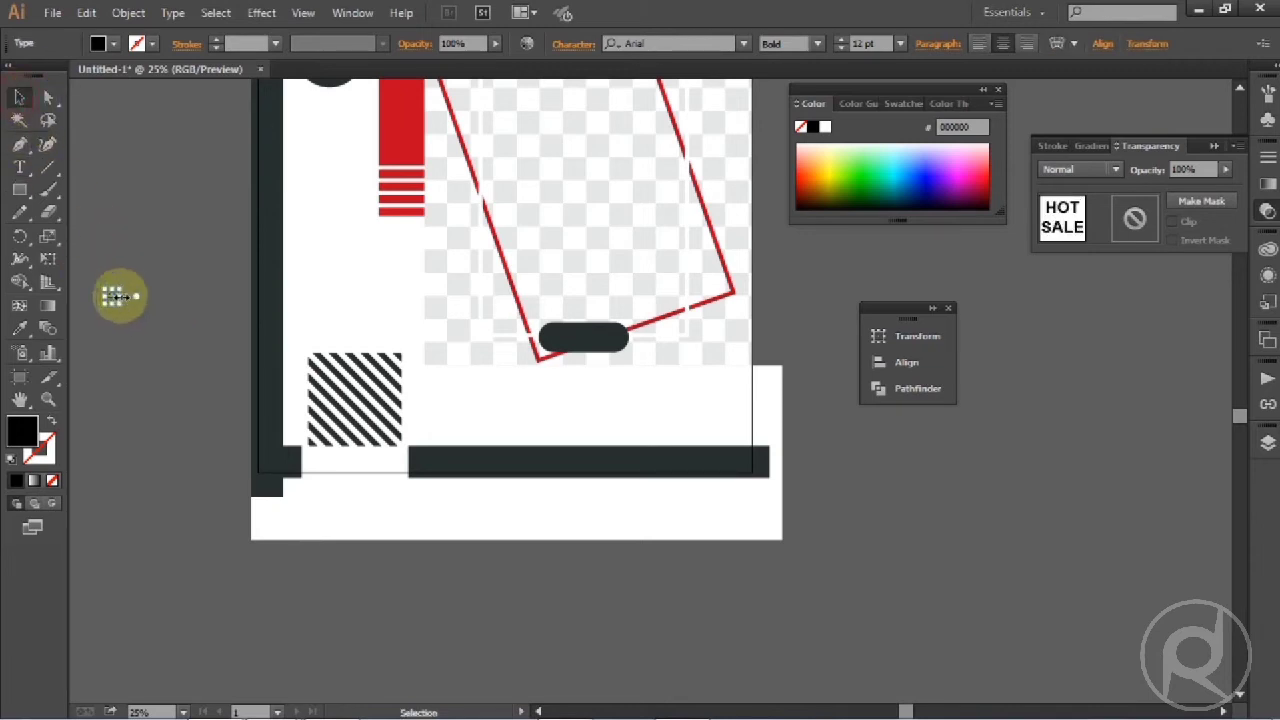
left_click_drag(116, 296, 162, 393)
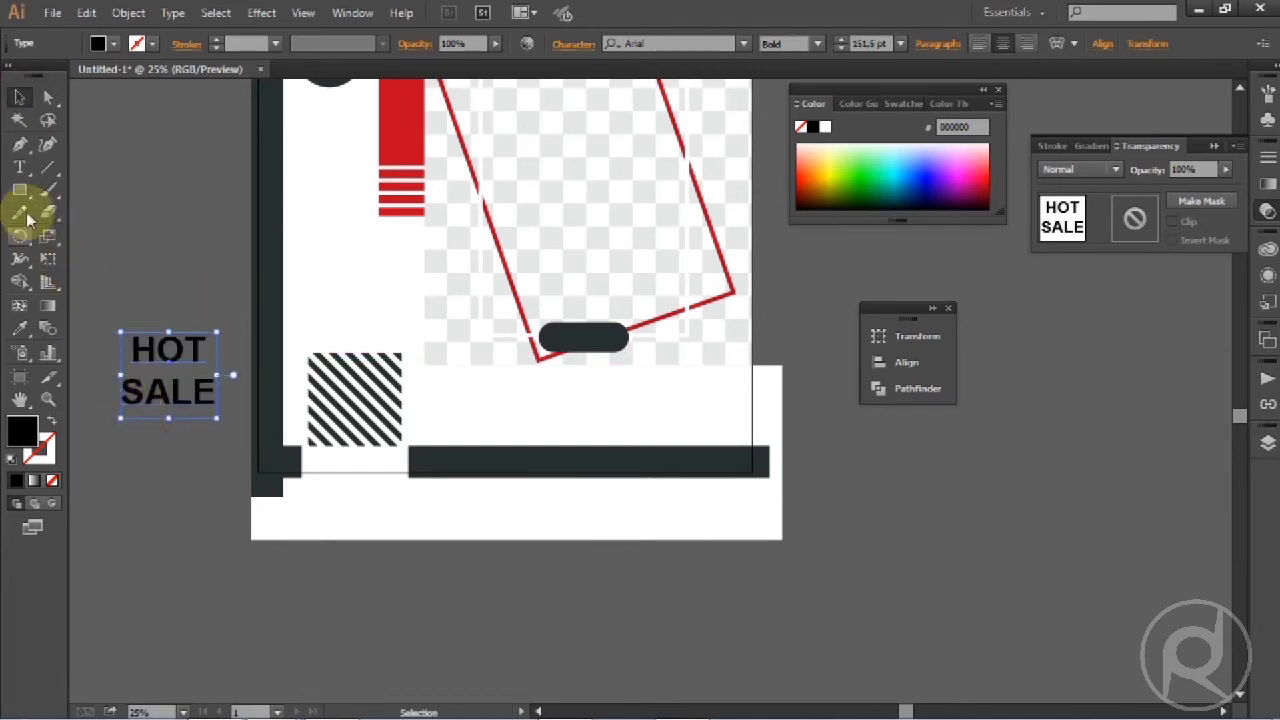
Set the font style of the word HOT to Arial Black
left_click(18, 170)
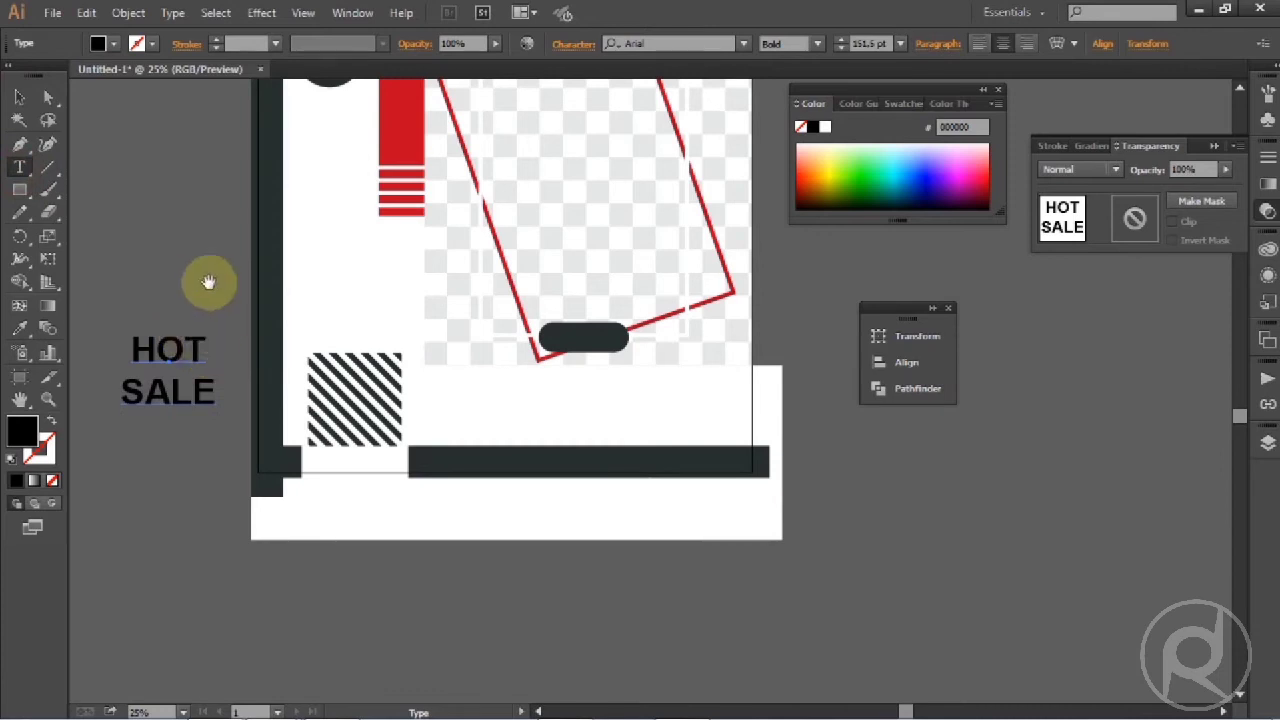
left_click_drag(208, 282, 168, 372)
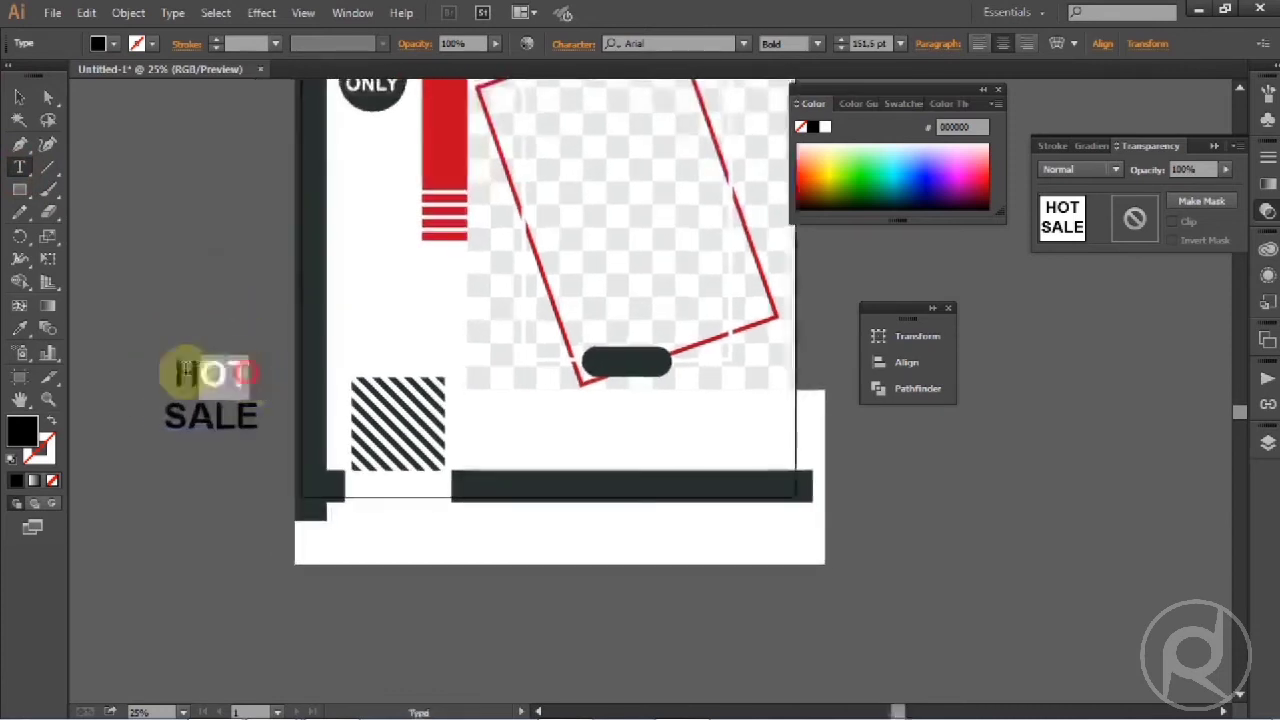
left_click(818, 43)
left_click(800, 166)
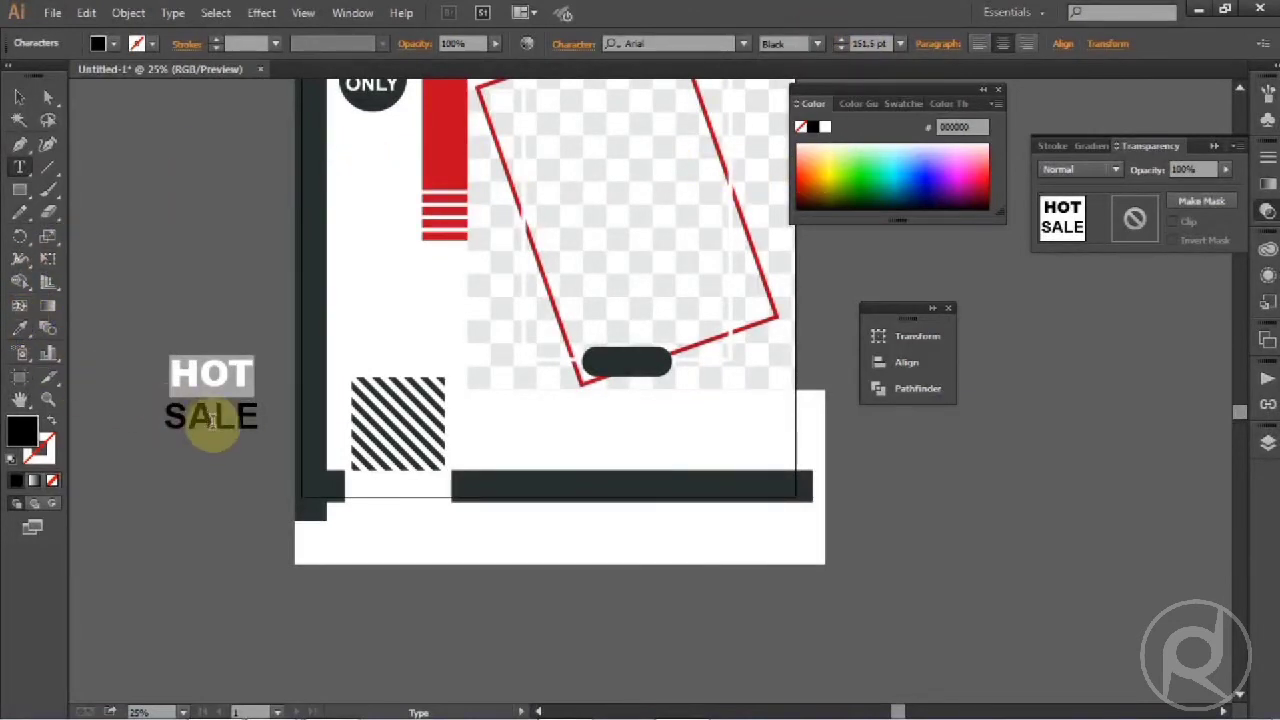
left_click(26, 97)
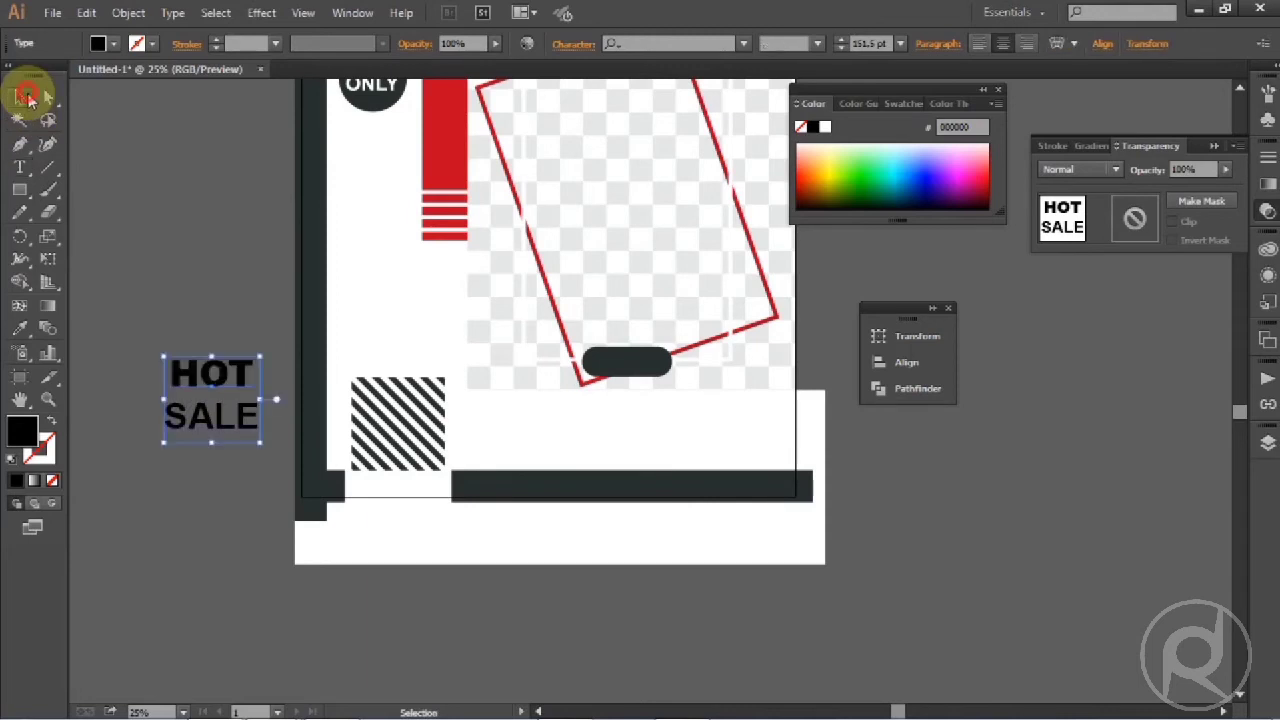
Expand the HOT SALE text into shapes, including object and fill
left_click(128, 12)
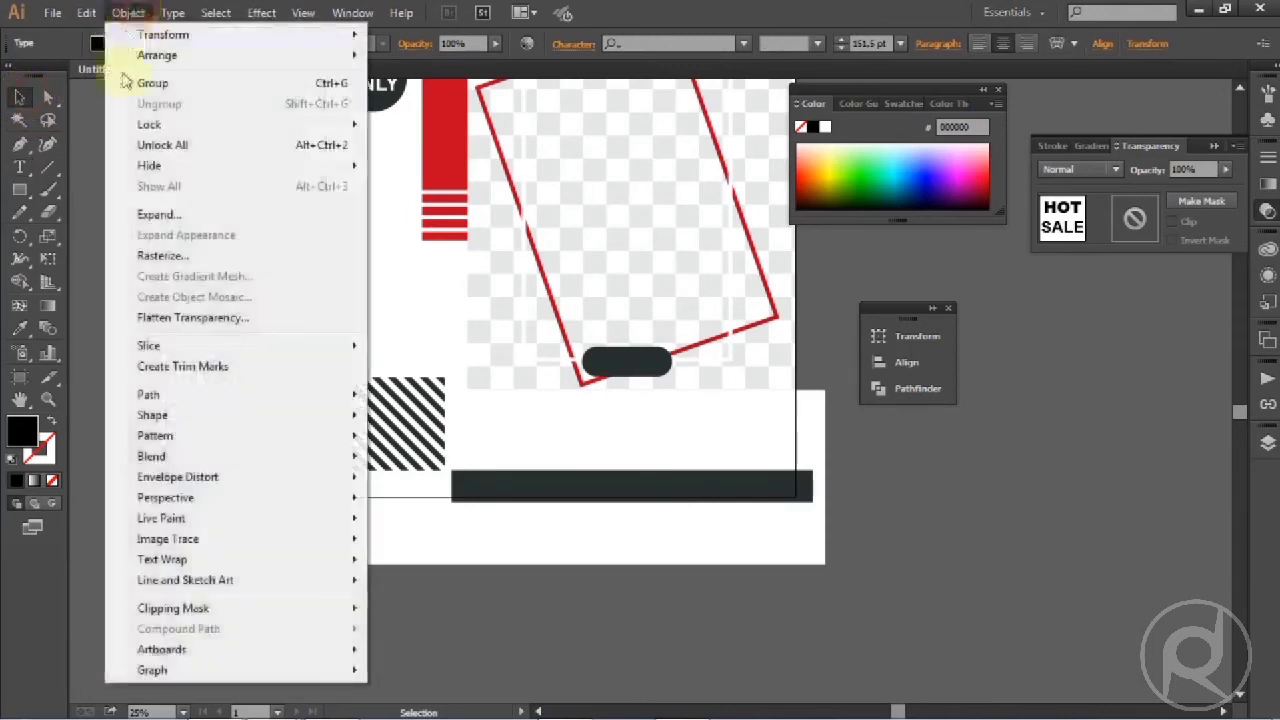
left_click(175, 220)
left_click(690, 456)
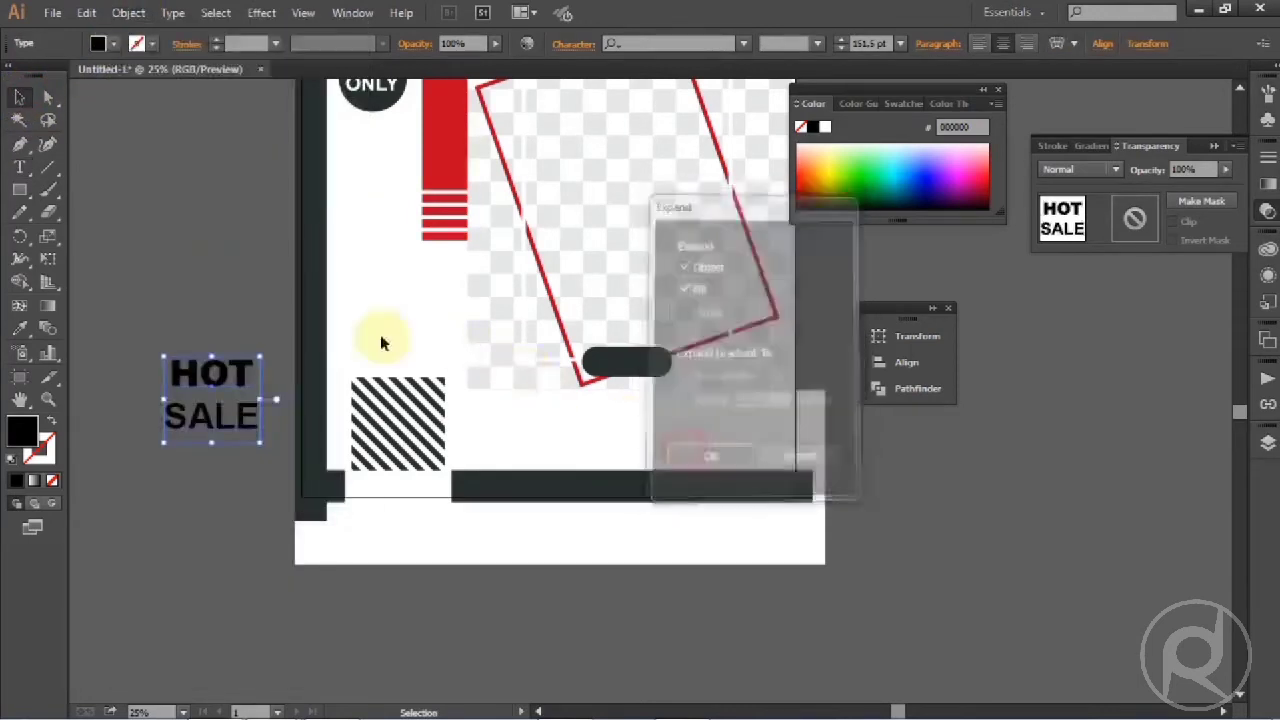
right_click(186, 292)
left_click(178, 380)
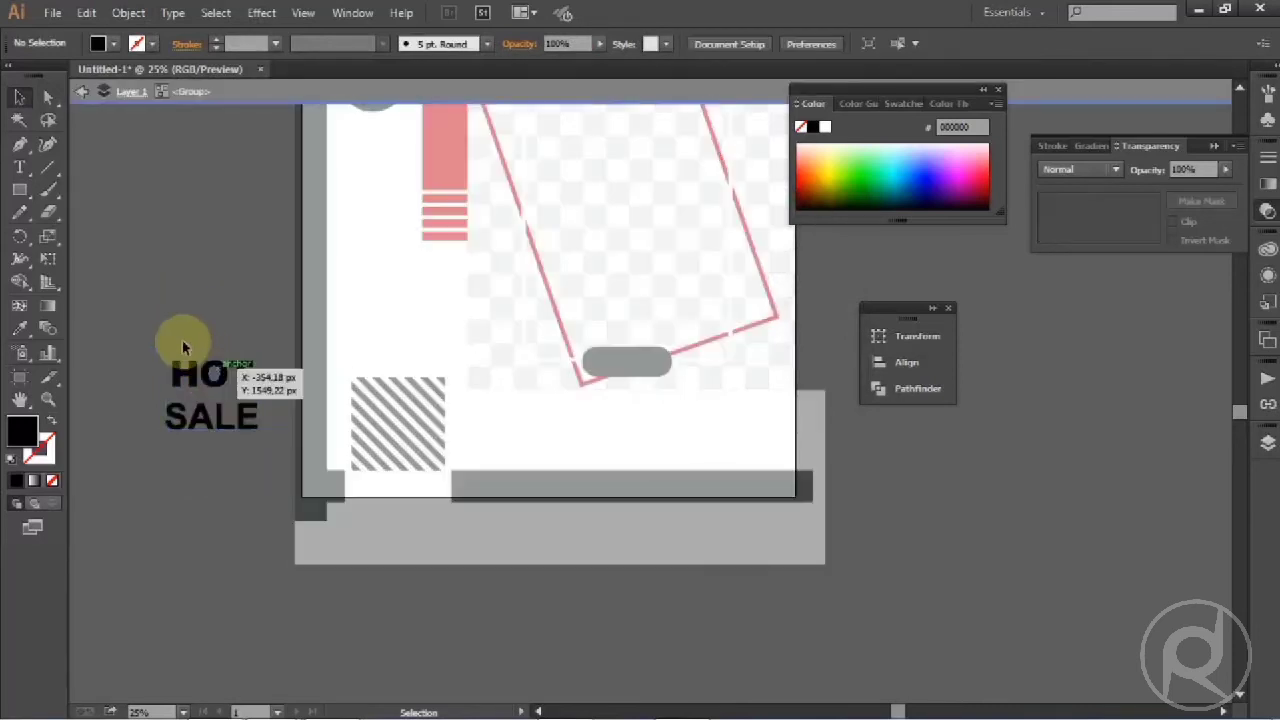
left_click_drag(155, 327, 264, 385)
scroll(260, 273, "up", 4)
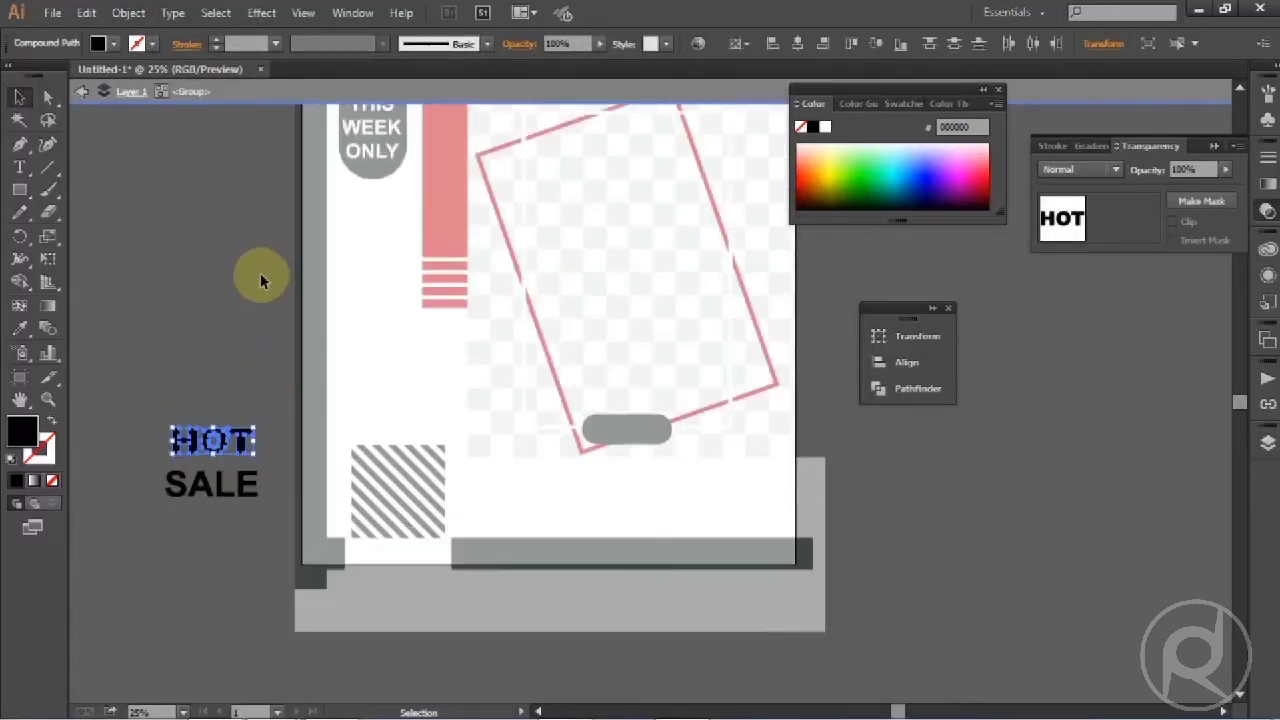
double_click(186, 388)
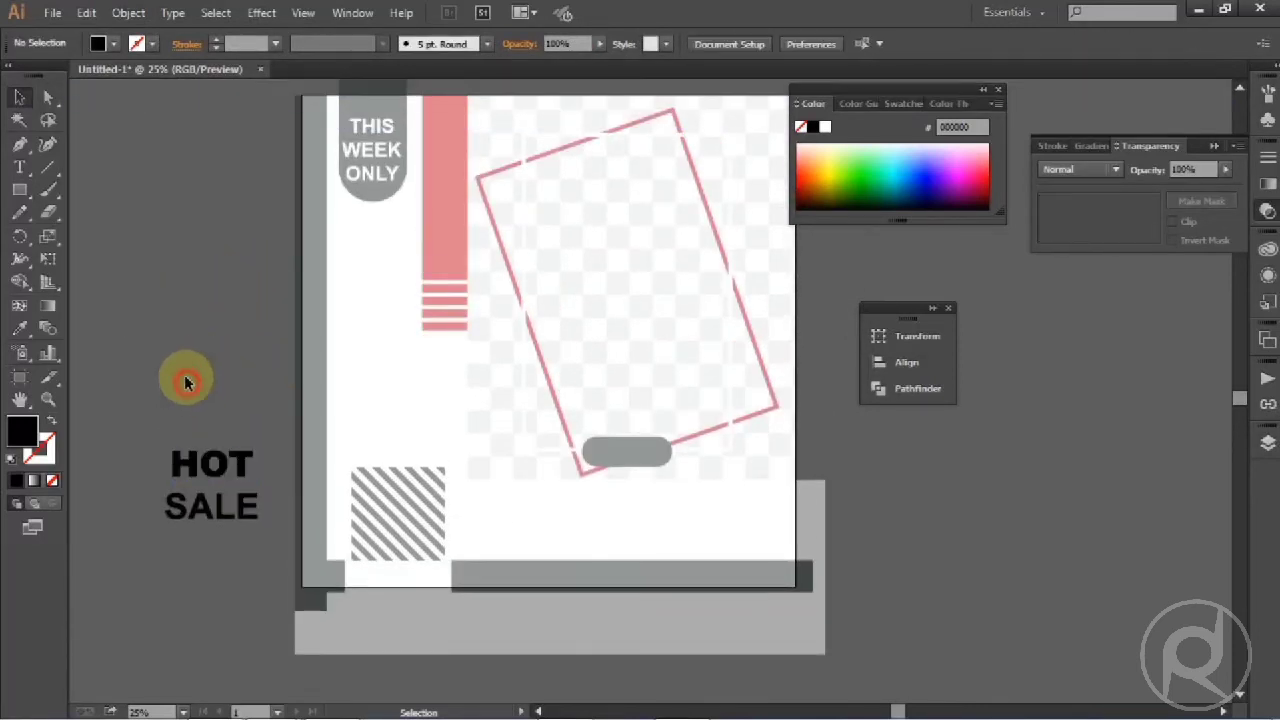
Ungroup the expanded HOT SALE lettering into separate letter shapes
scroll(157, 349, "down", 3)
left_click_drag(157, 349, 243, 474)
left_click(213, 400)
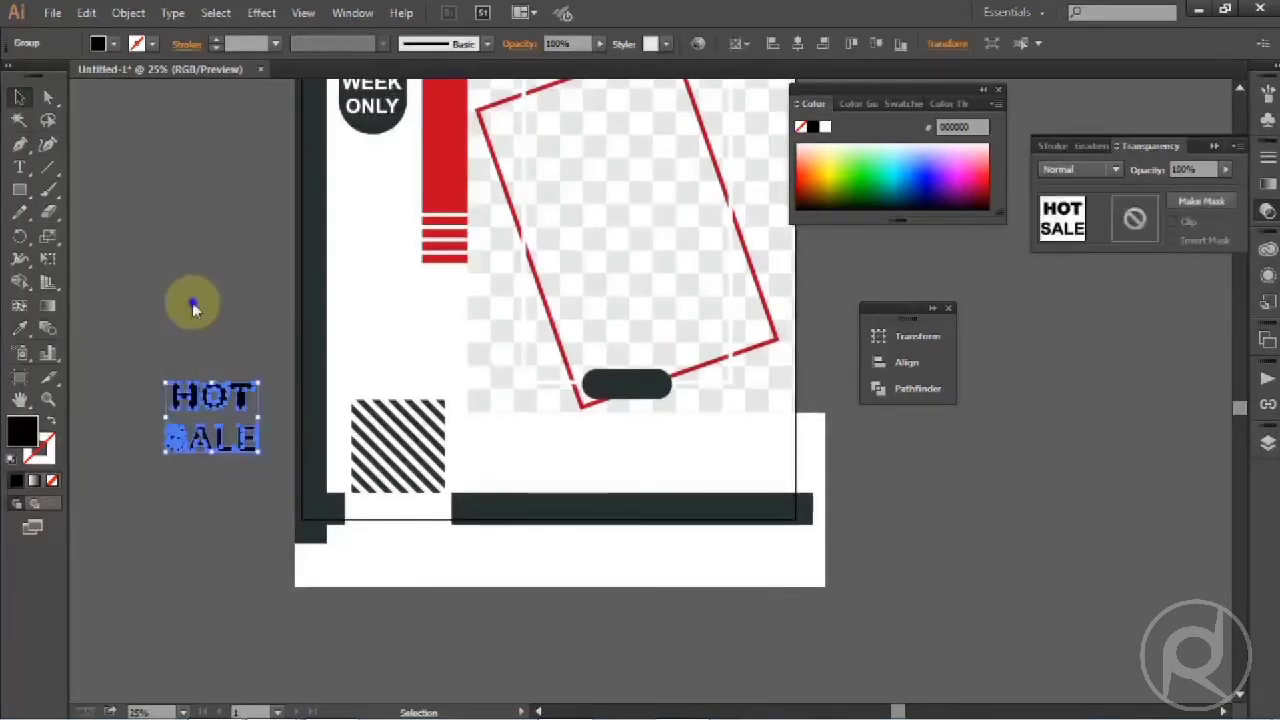
right_click(193, 303)
left_click(231, 412)
left_click(191, 318)
scroll(191, 318, "up", 3)
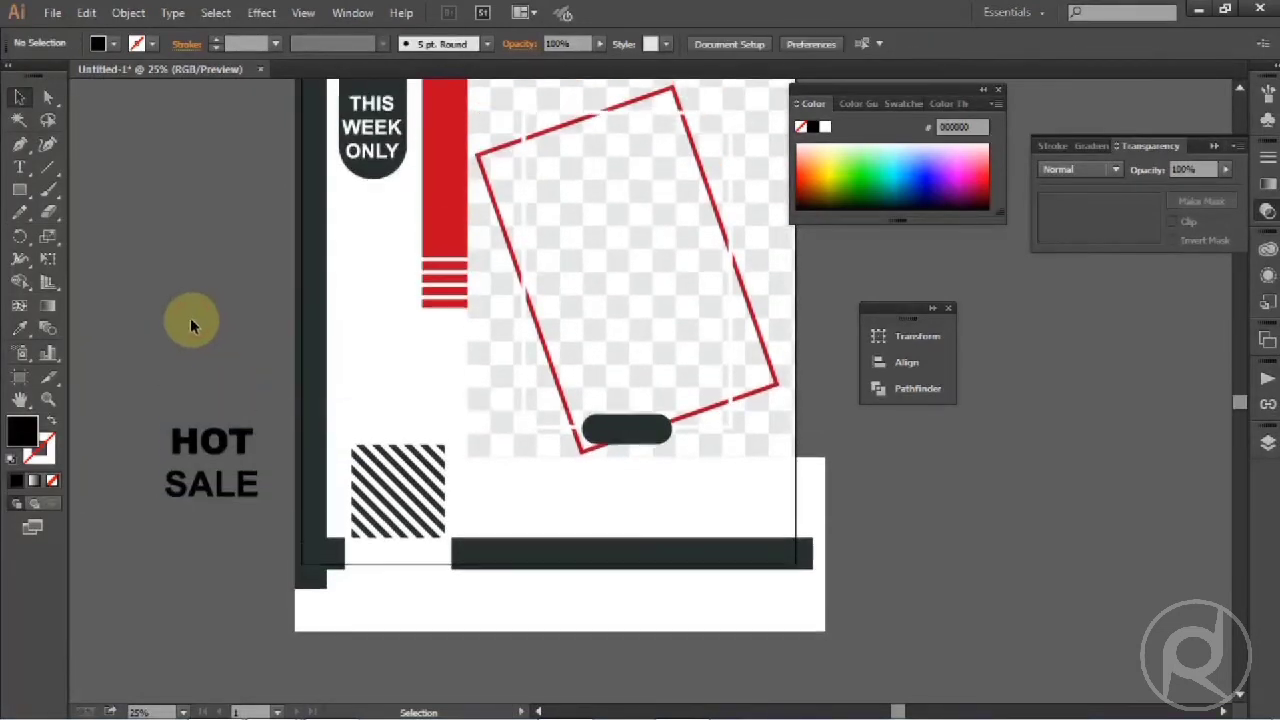
Recolor the letters of HOT with the red palette square using the Eyedropper
left_click_drag(261, 478, 262, 479)
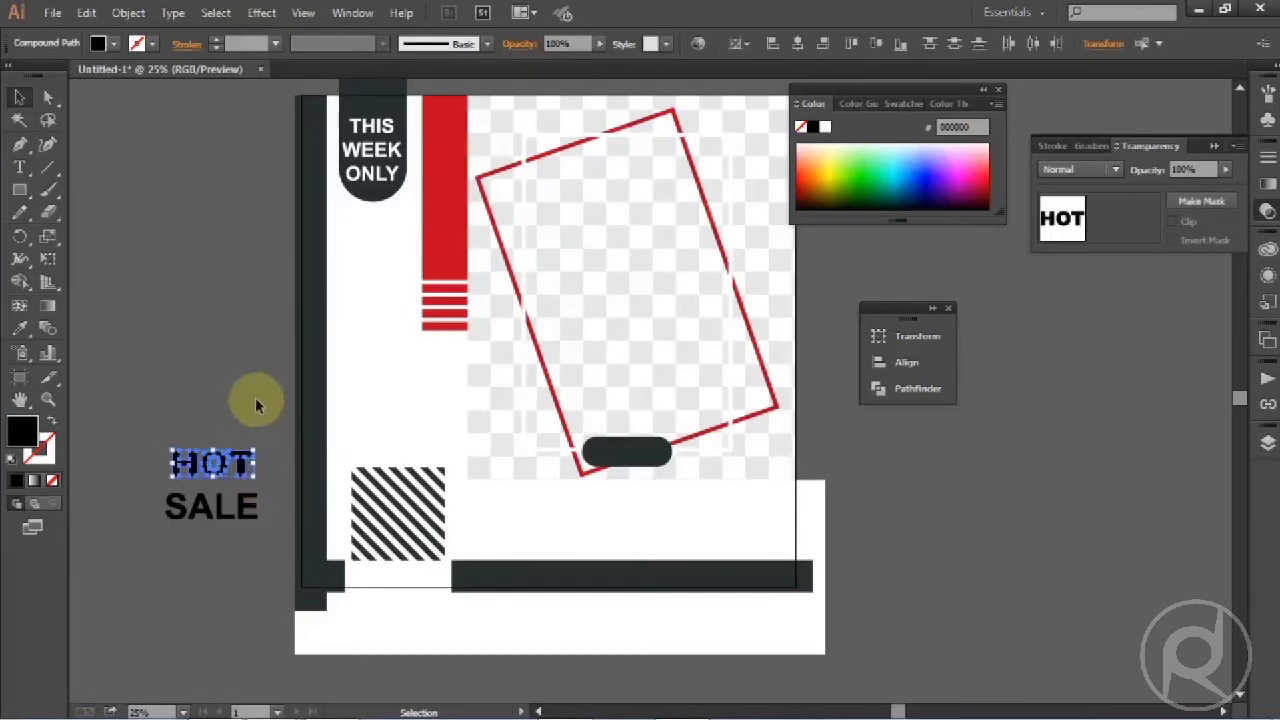
scroll(249, 385, "down", 1)
scroll(249, 385, "up", 1)
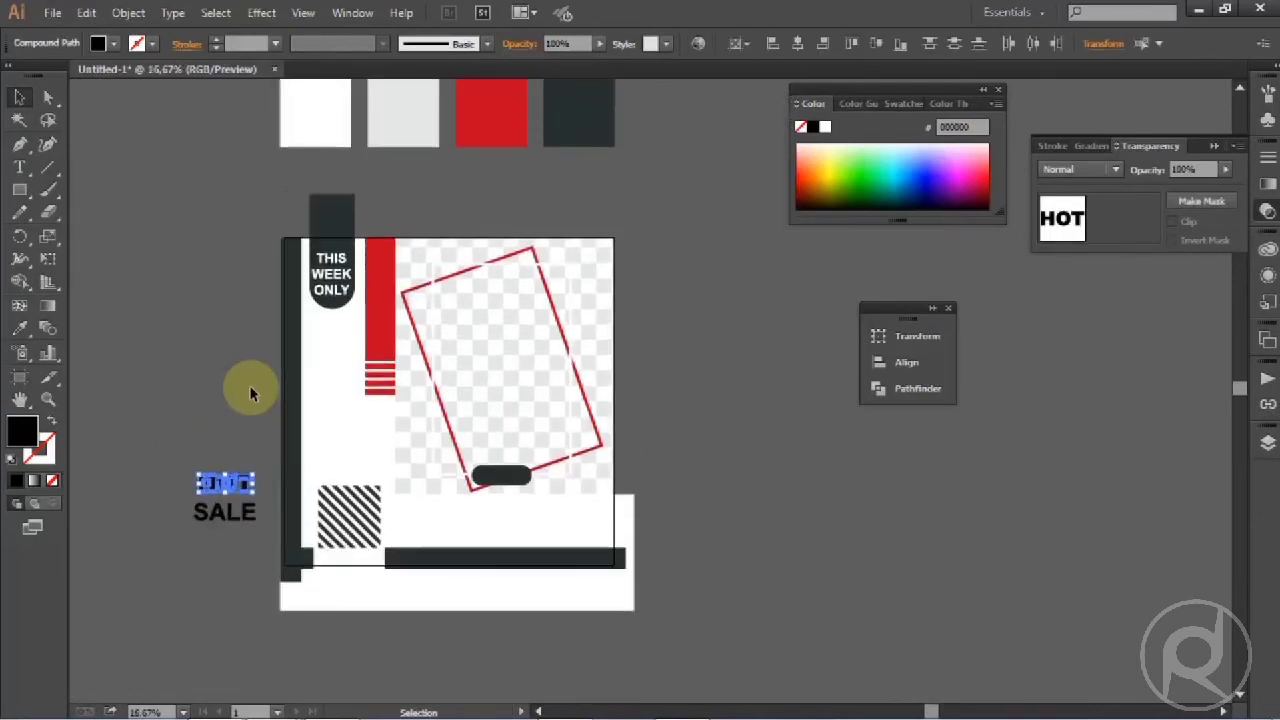
left_click(22, 330)
left_click(487, 121)
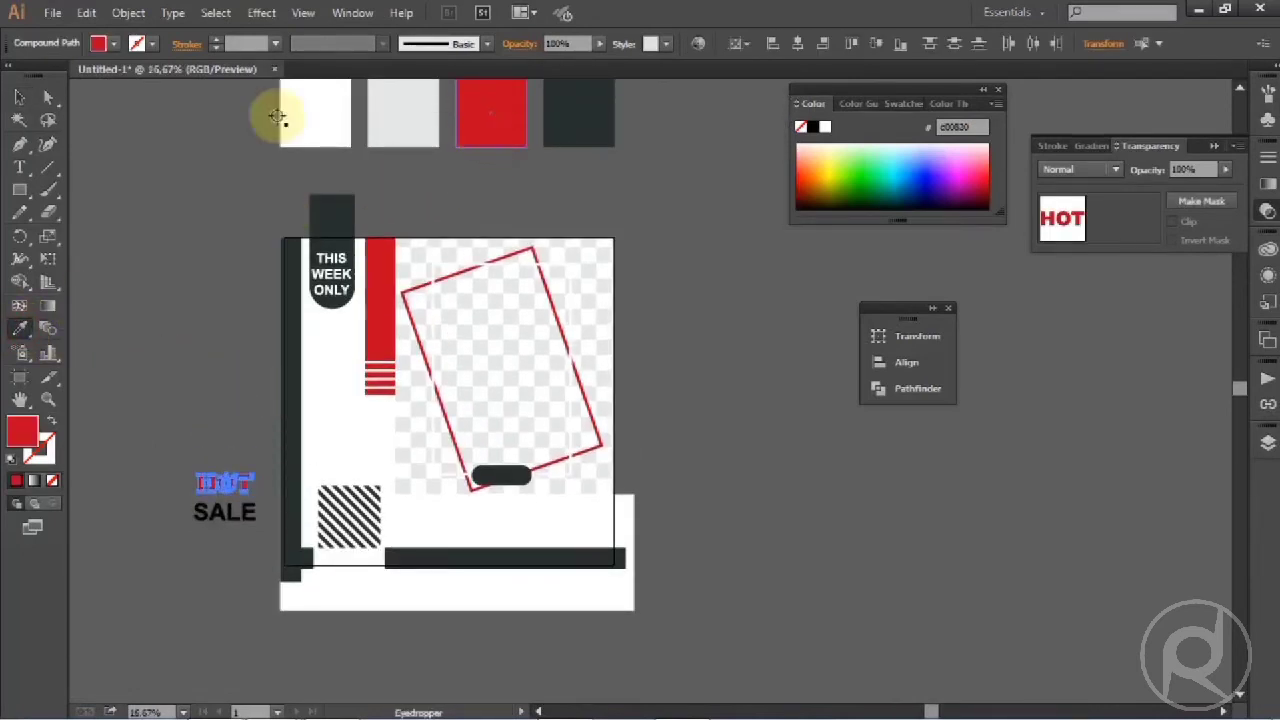
left_click(20, 97)
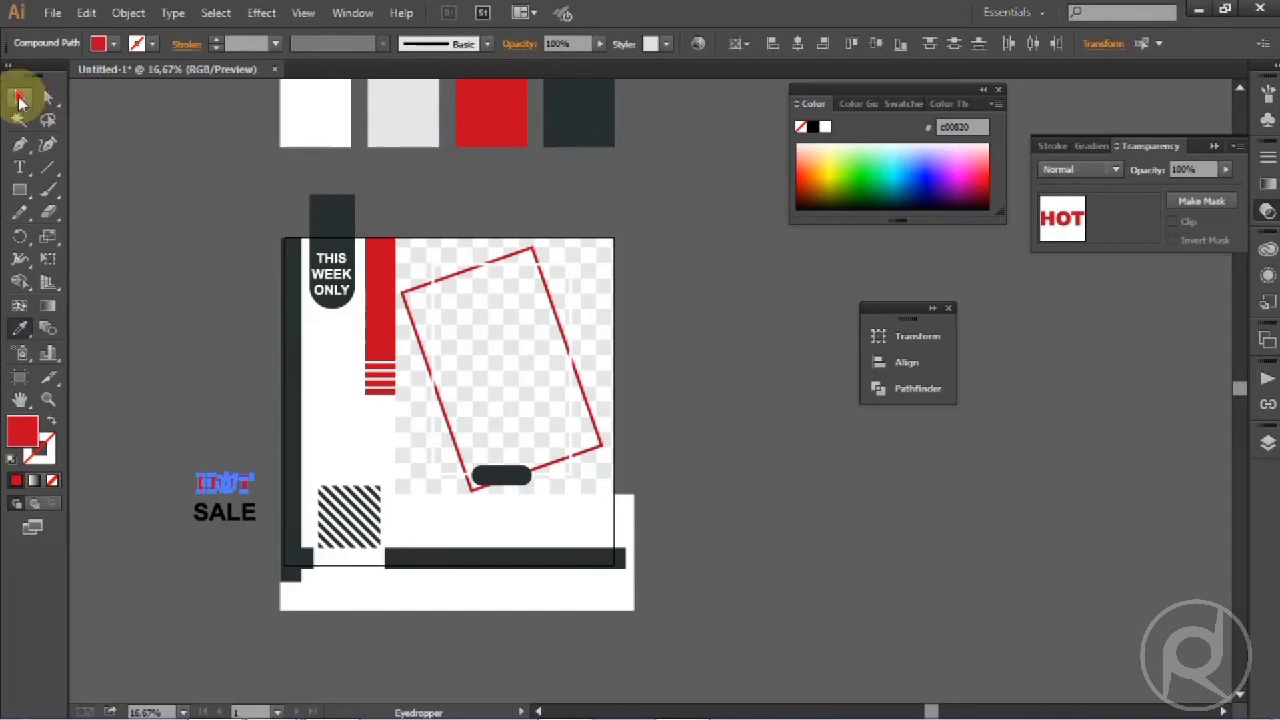
left_click(171, 320)
scroll(182, 508, "up", 2)
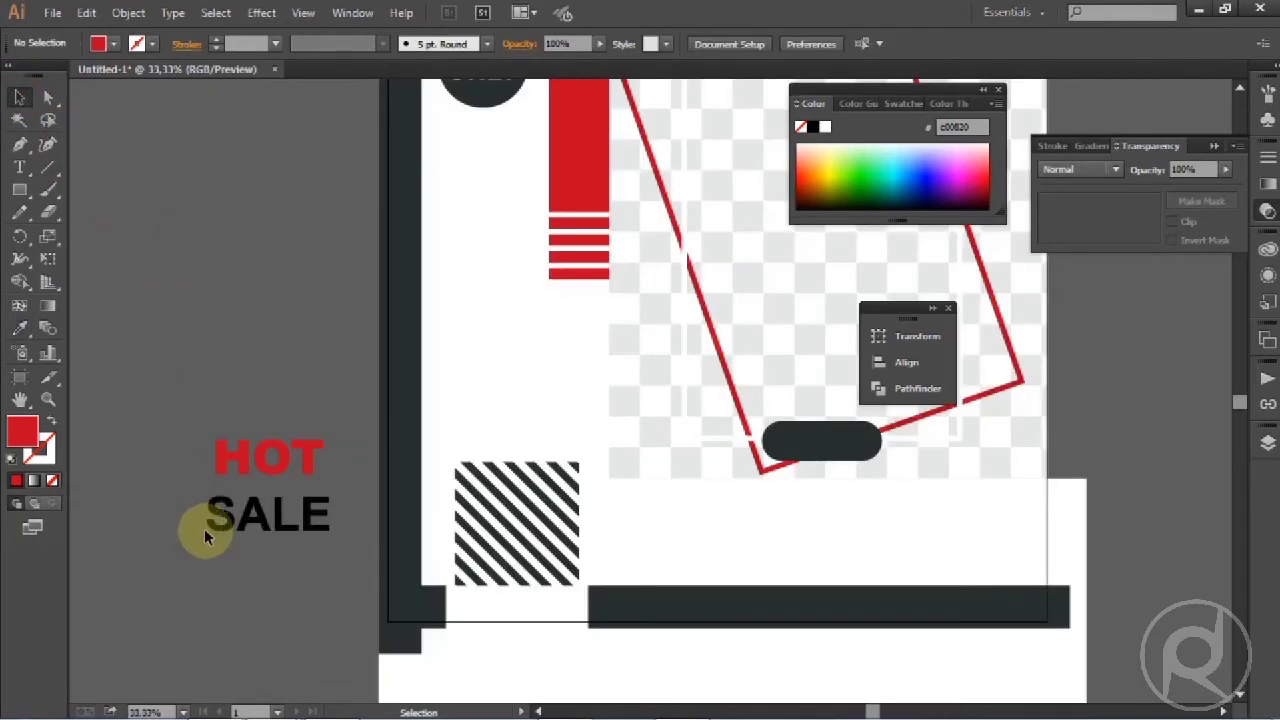
Group the letters of SALE and move them straight up about 27 px, closer to HOT
left_click(263, 520)
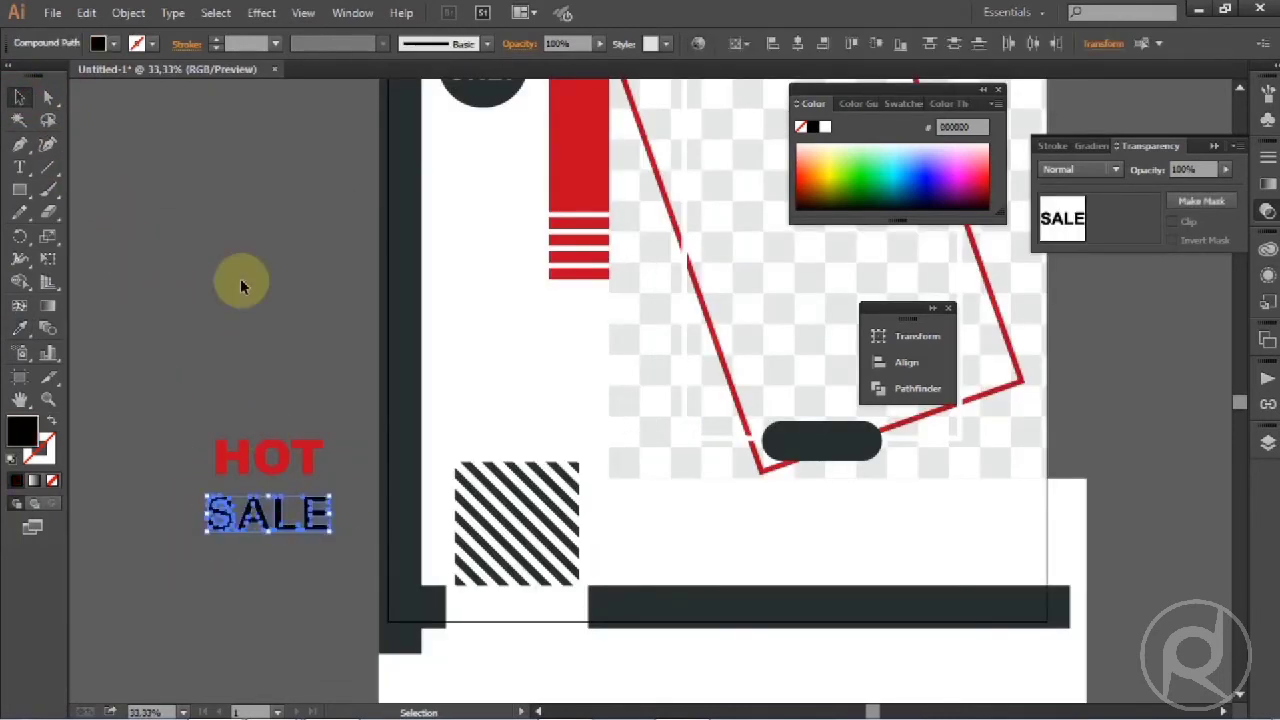
right_click(240, 278)
left_click(128, 12)
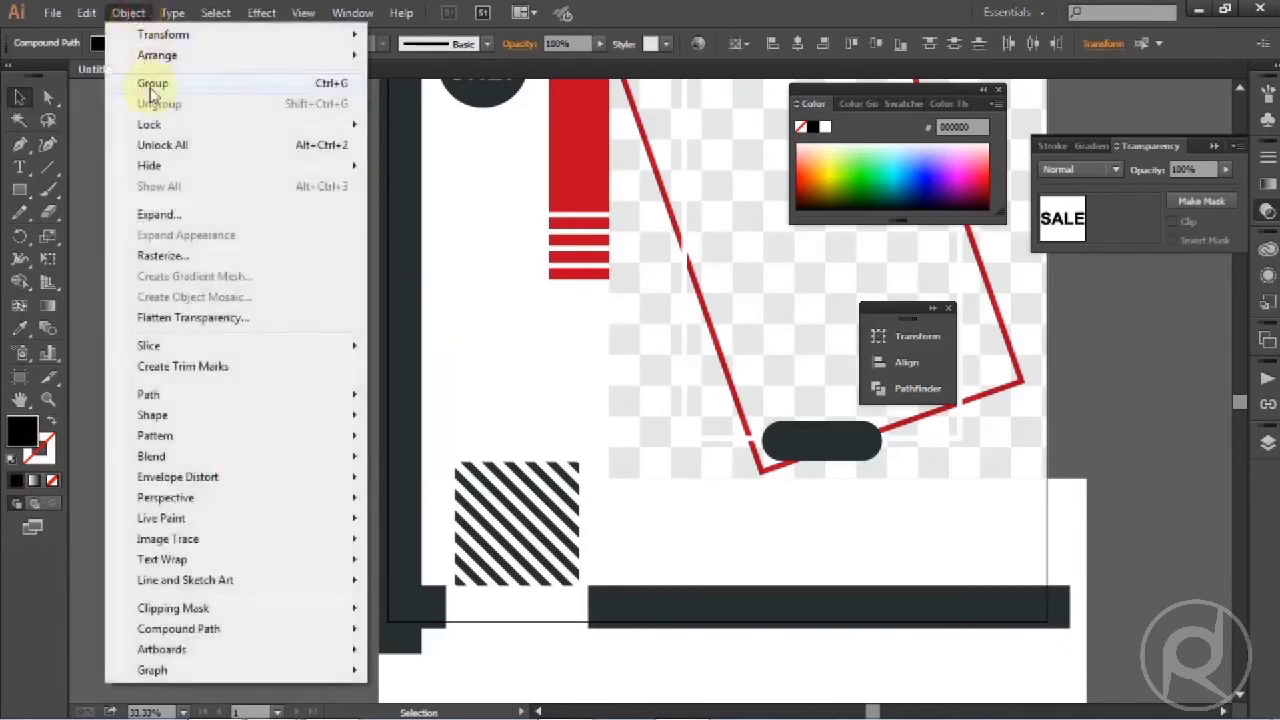
left_click(150, 86)
mouse_move(271, 525)
left_mouse_down()
mouse_move(286, 523)
mouse_move(275, 512)
left_mouse_up()
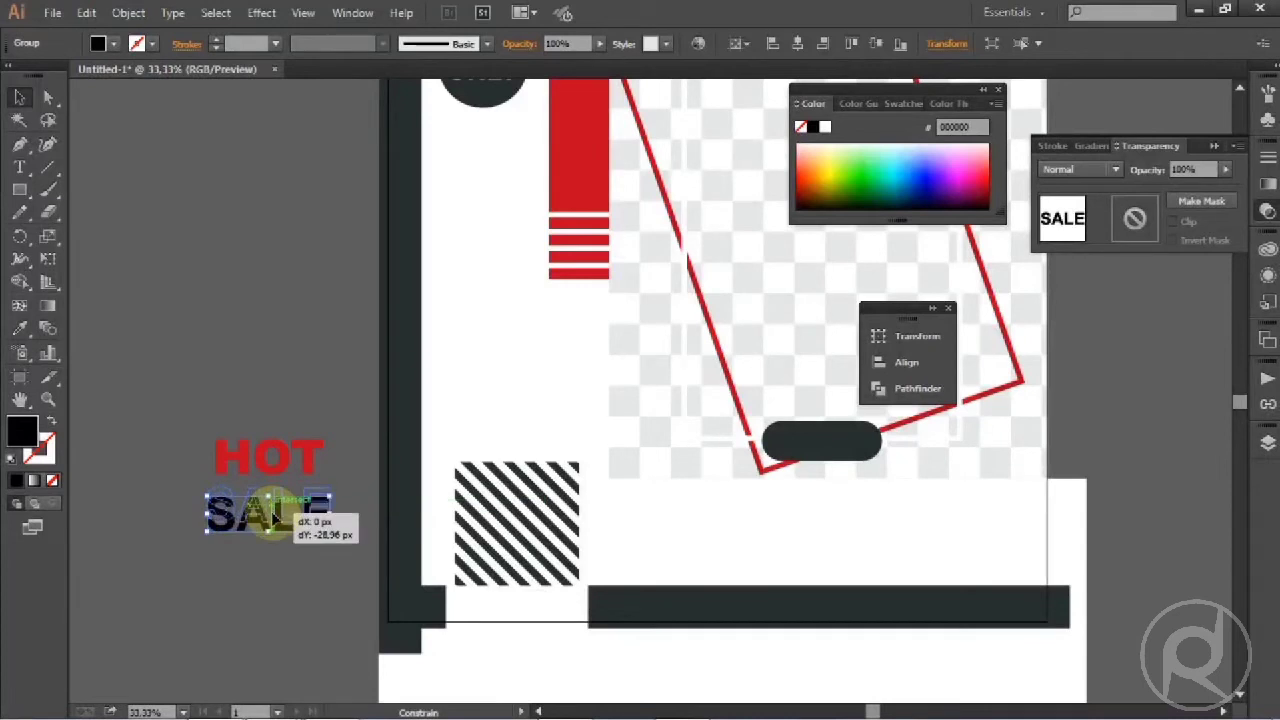
left_click(217, 349)
Group the HOT and SALE lettering together as one object
scroll(210, 347, "down", 1)
scroll(210, 347, "down", 1)
left_click_drag(186, 329, 314, 477)
right_click(230, 264)
left_click(281, 351)
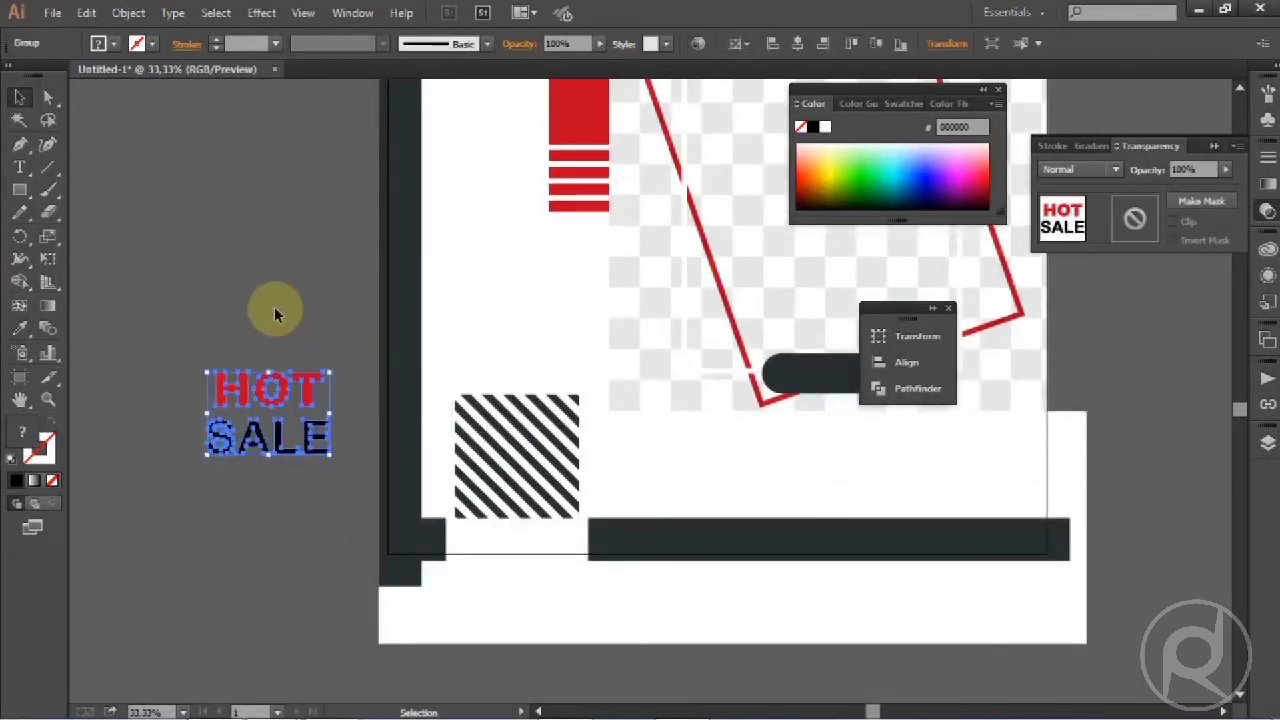
Place the HOT SALE lettering on the white area between the red stripes and the diagonal-striped square
scroll(271, 308, "down", 1)
scroll(262, 320, "up", 1)
left_click_drag(288, 407, 445, 298)
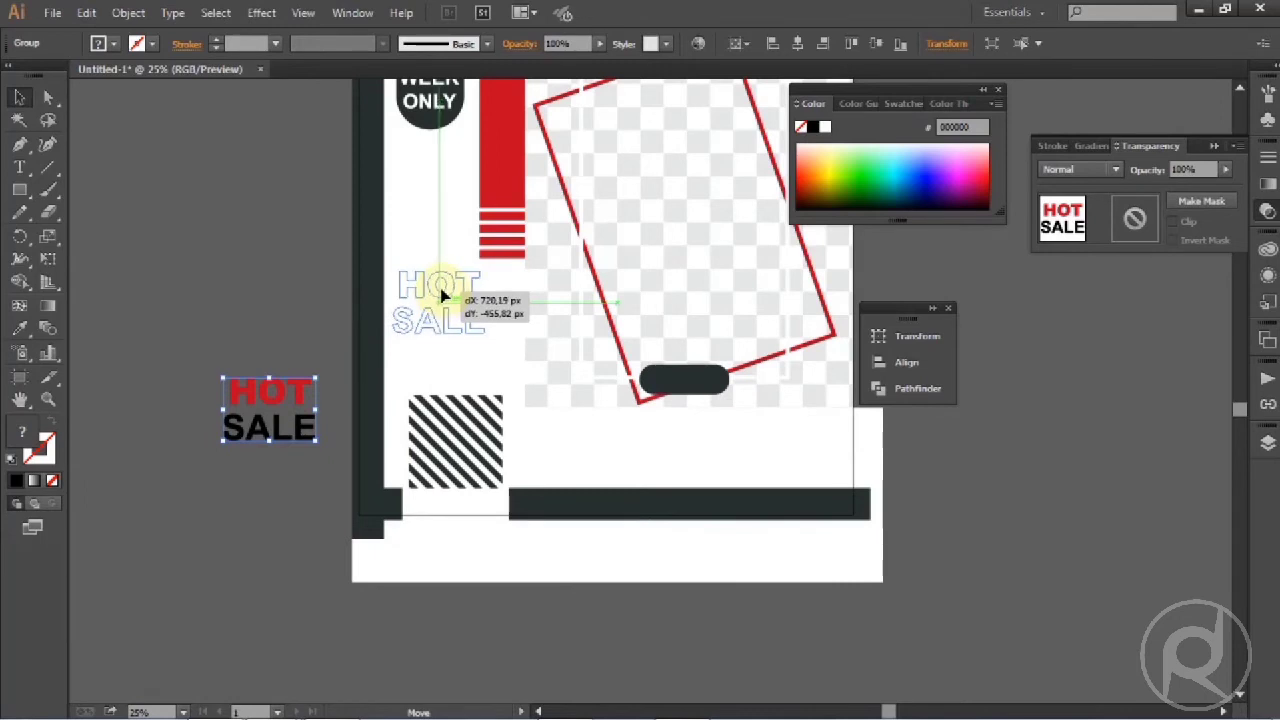
left_click_drag(409, 287, 452, 295)
left_click(237, 257)
left_click(455, 287)
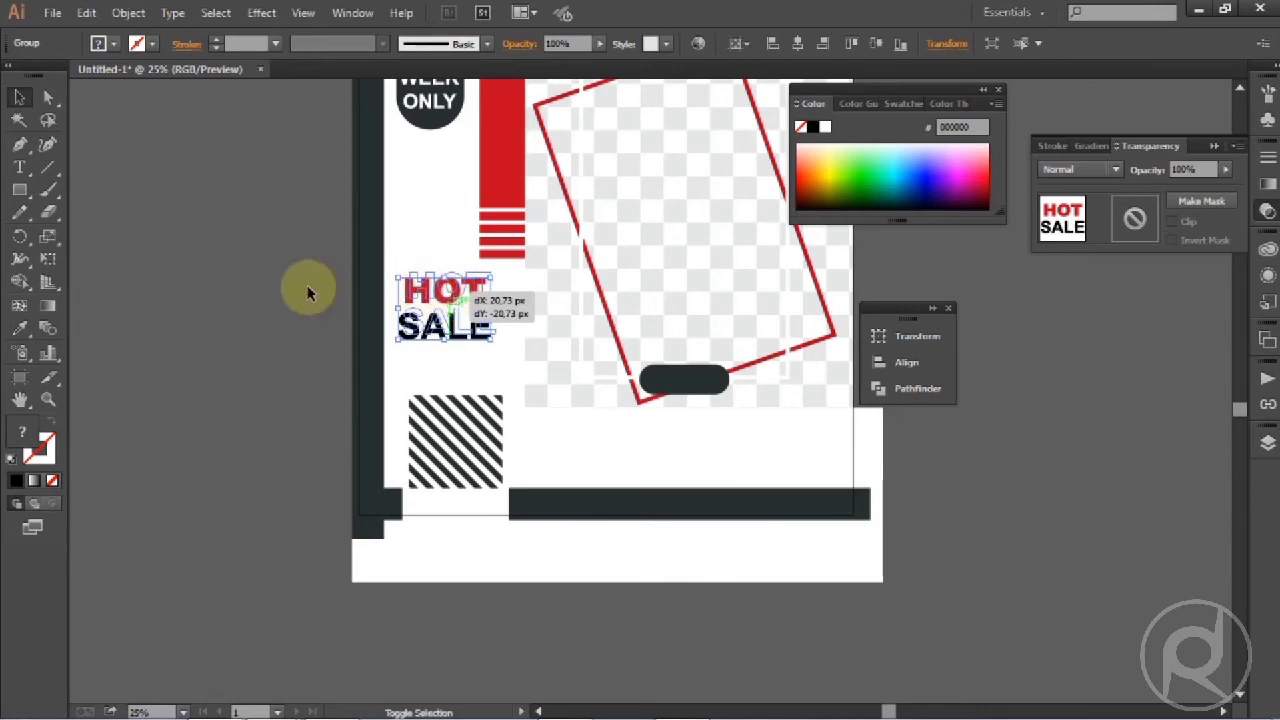
left_click(263, 289)
scroll(254, 289, "down", 1)
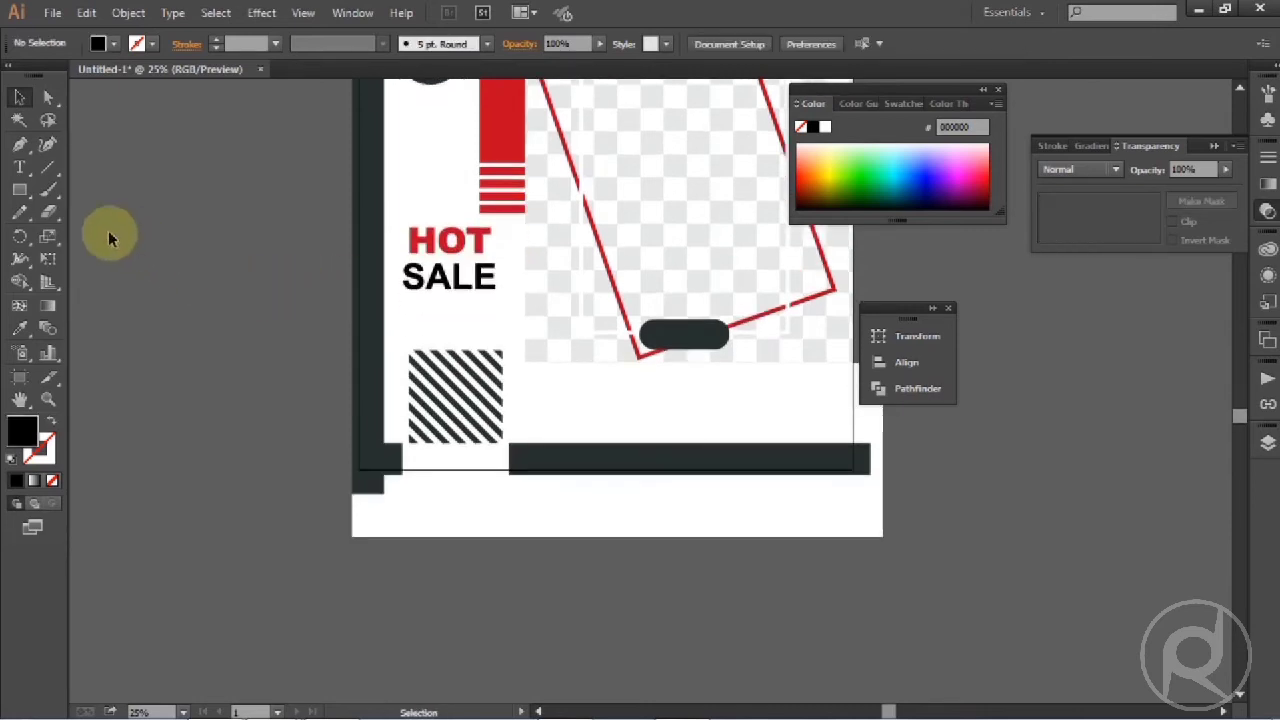
Add a two-line text reading UP TO / 50% OFF beside the artboard and enlarge it to about 157.5 pt
left_click(20, 167)
scroll(211, 450, "down", 1)
scroll(219, 440, "up", 2)
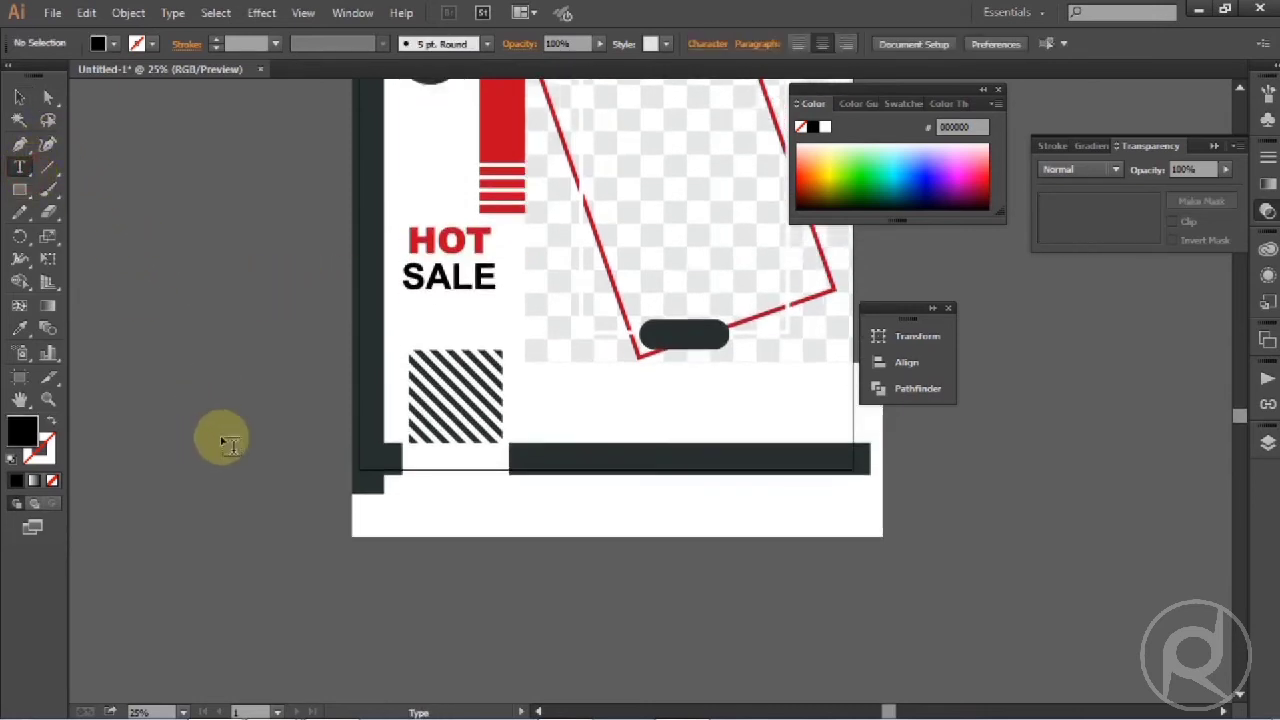
scroll(228, 430, "down", 3)
left_click(170, 370)
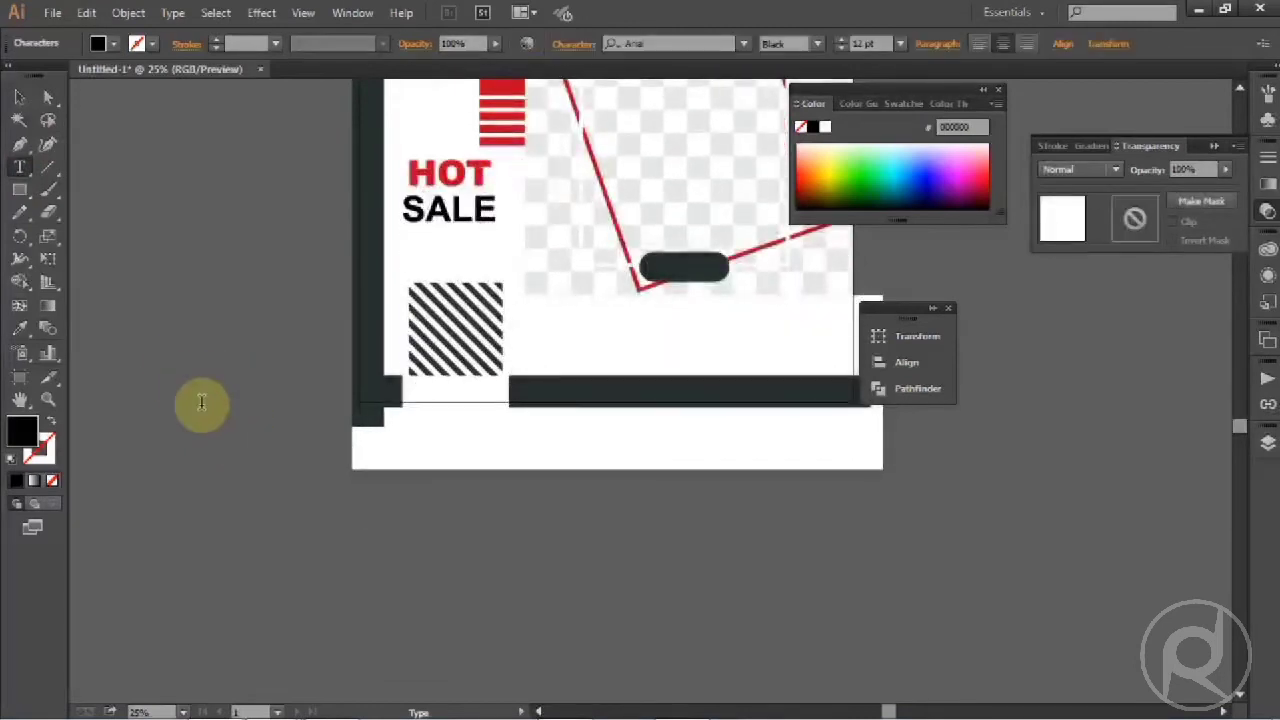
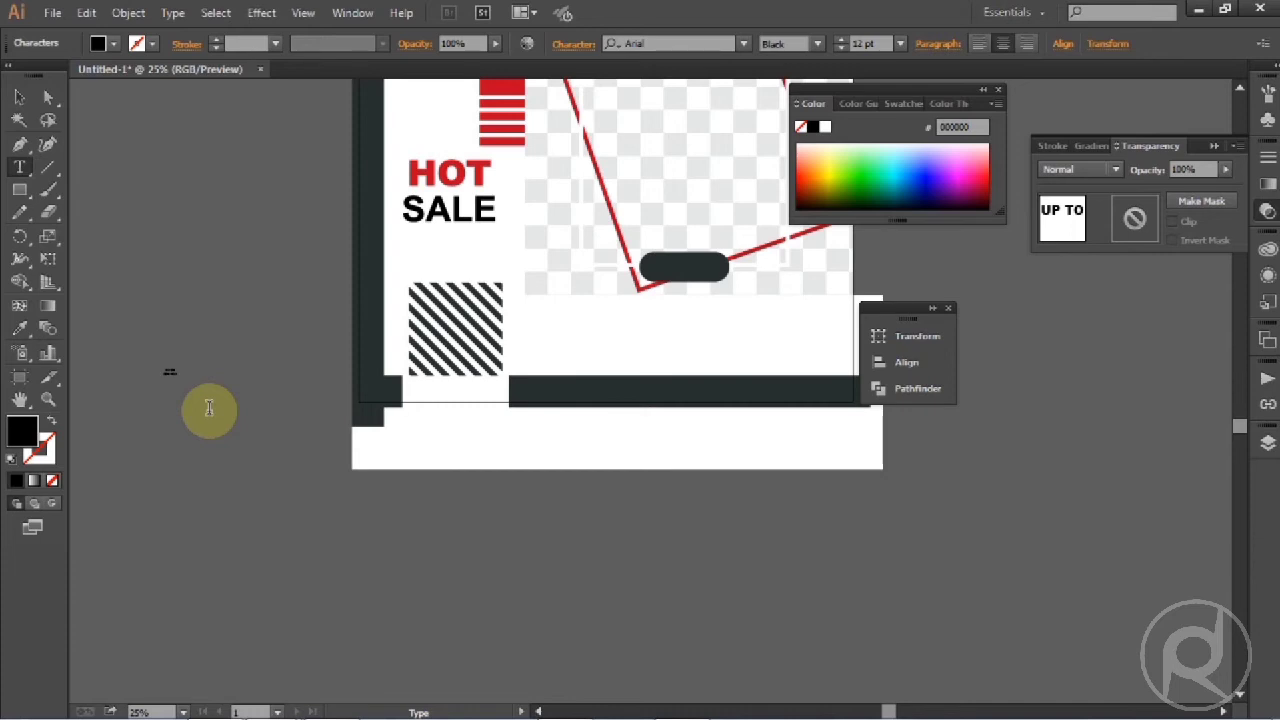
left_click(19, 97)
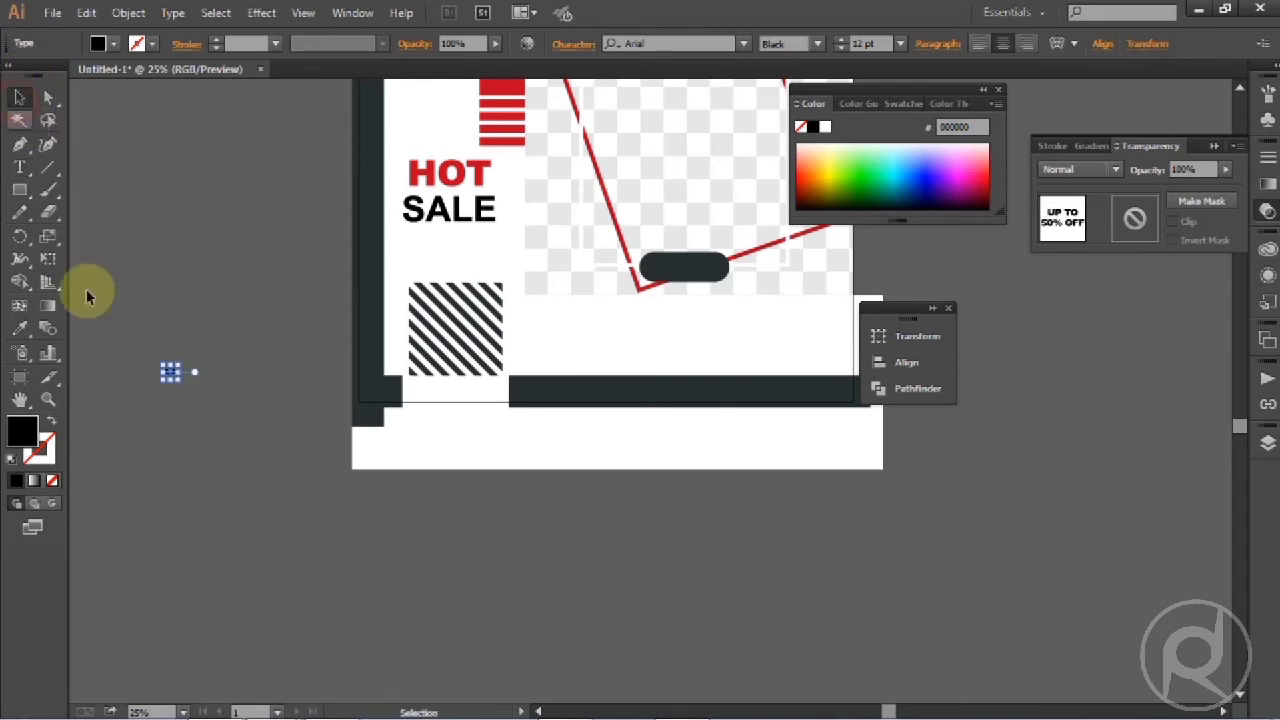
mouse_move(176, 373)
left_mouse_down()
mouse_move(249, 371)
mouse_move(220, 380)
mouse_move(172, 352)
left_mouse_up()
left_click_drag(162, 352, 202, 365)
Change the font style of the UP TO line to Arial Regular
left_click(19, 168)
left_click(271, 376)
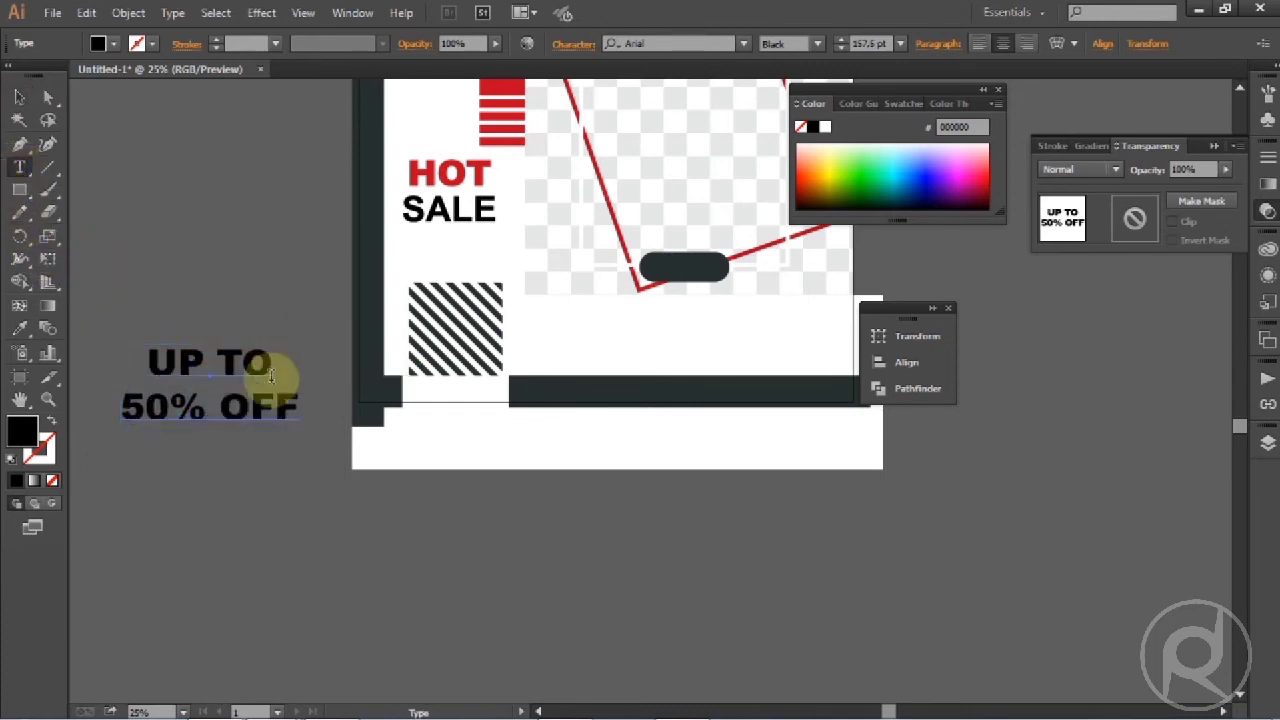
left_click_drag(271, 364, 152, 362)
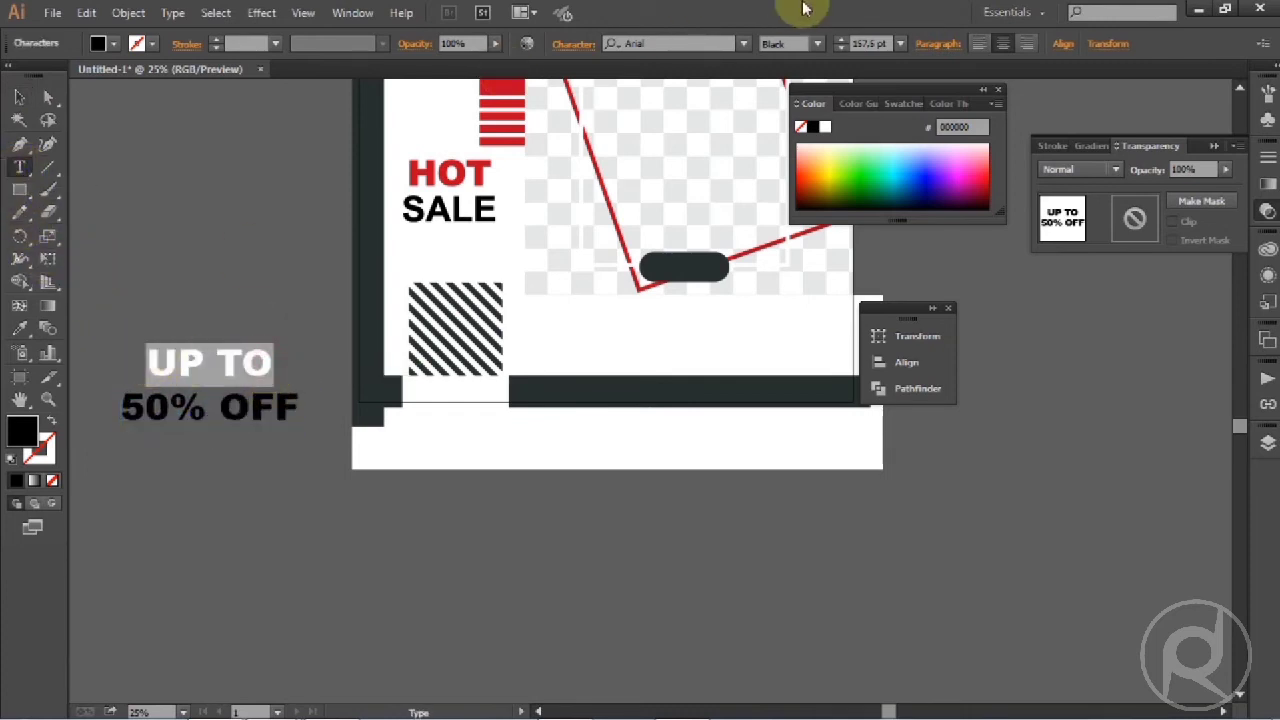
left_click(815, 43)
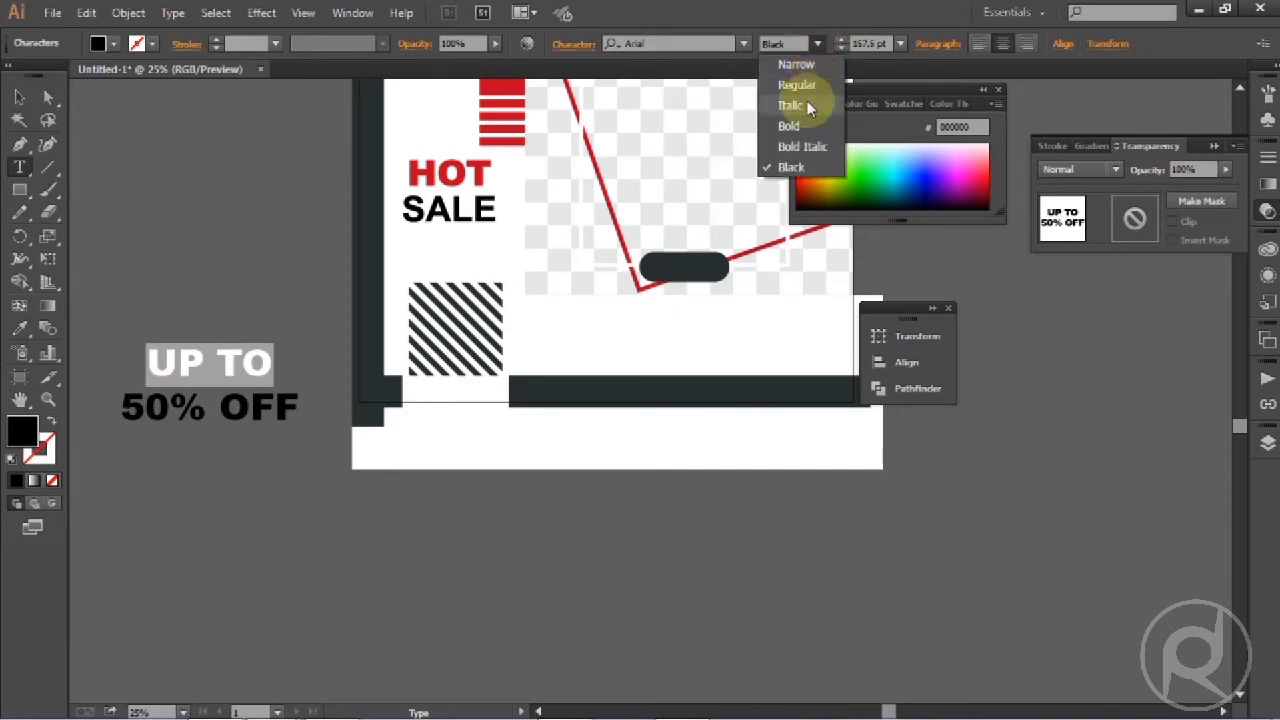
left_click(805, 88)
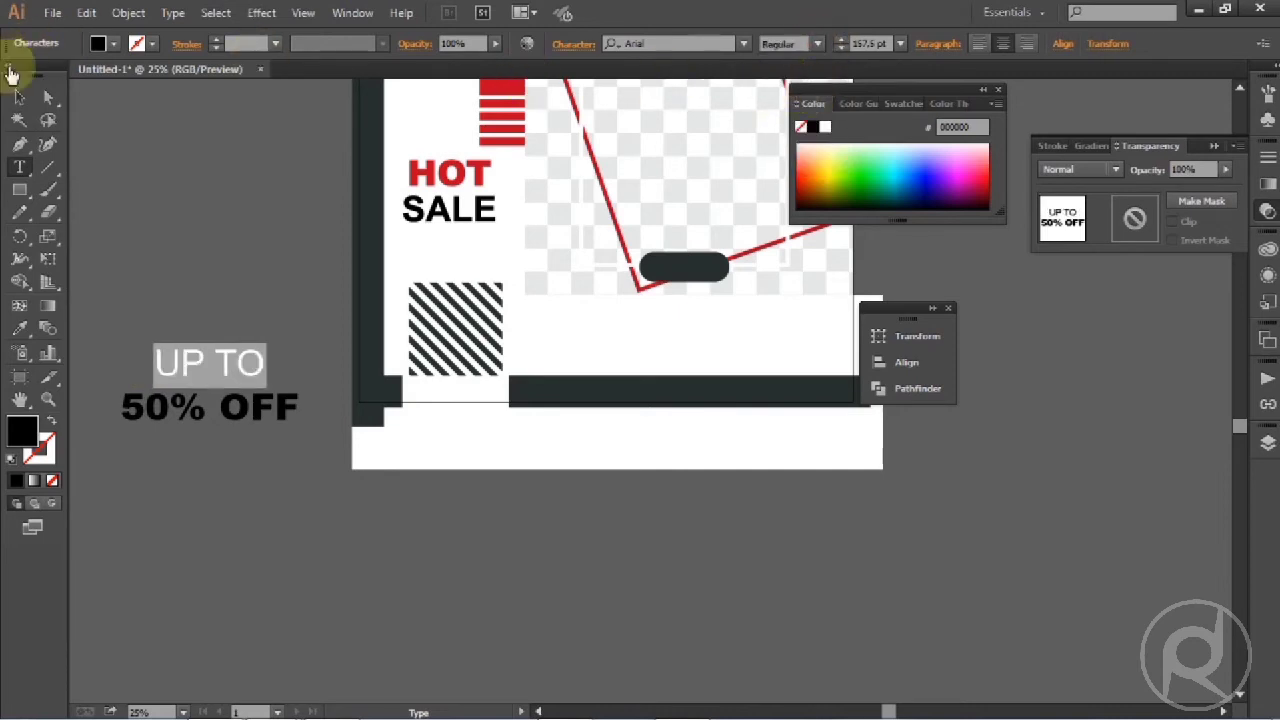
left_click(16, 98)
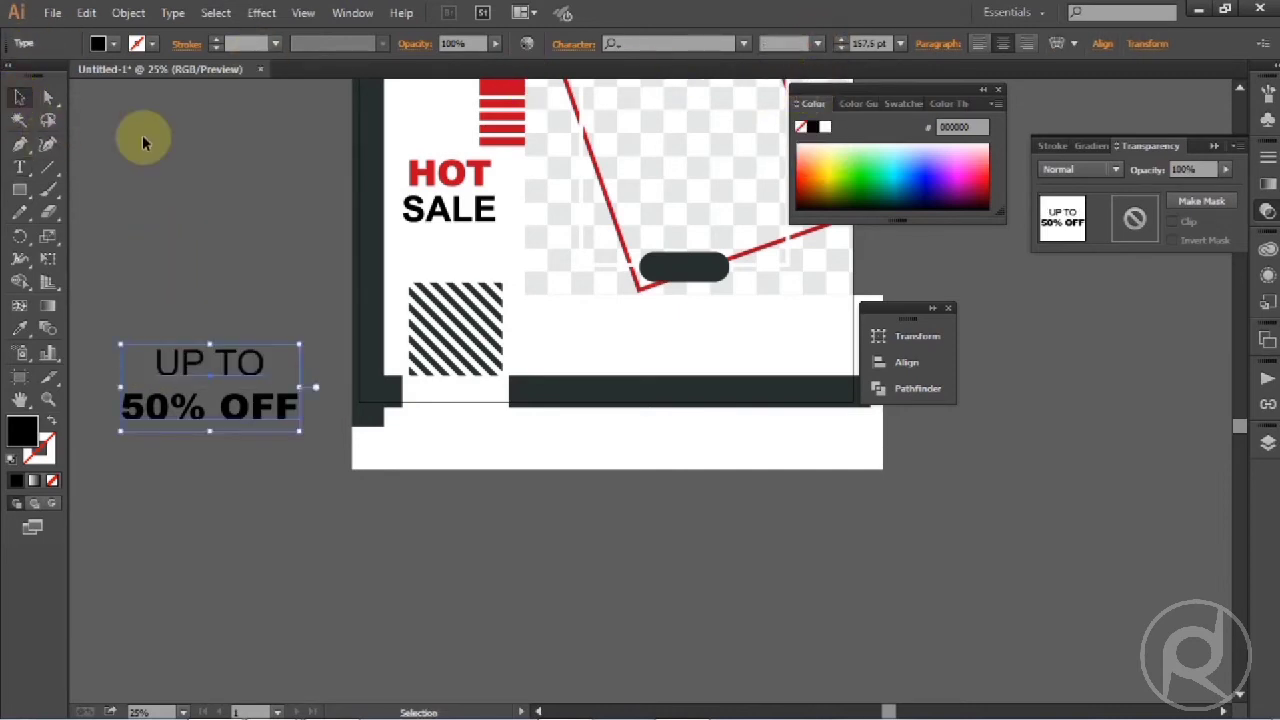
Expand the UP TO 50% OFF text into outlines, including both object and fill
left_click(129, 13)
left_click(182, 210)
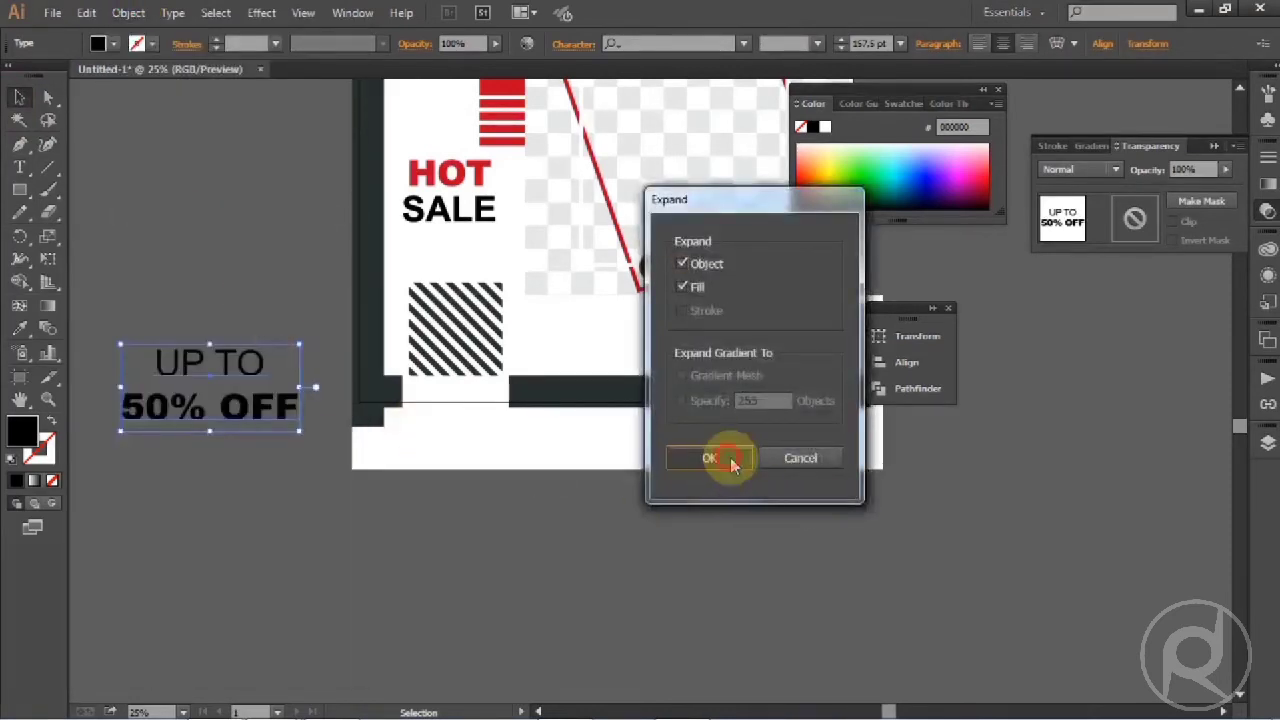
left_click(711, 458)
Isolate the expanded lettering group, move 50% OFF slightly closer to UP TO, and exit isolation
right_click(150, 258)
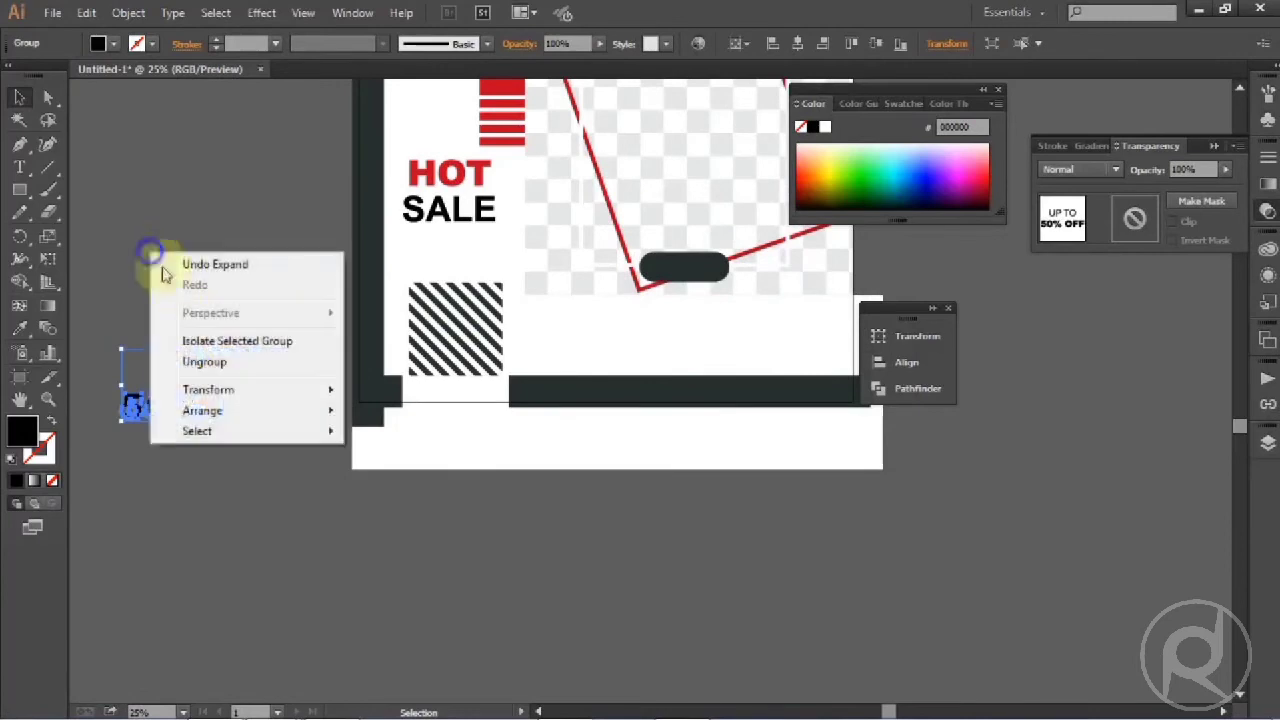
left_click(260, 340)
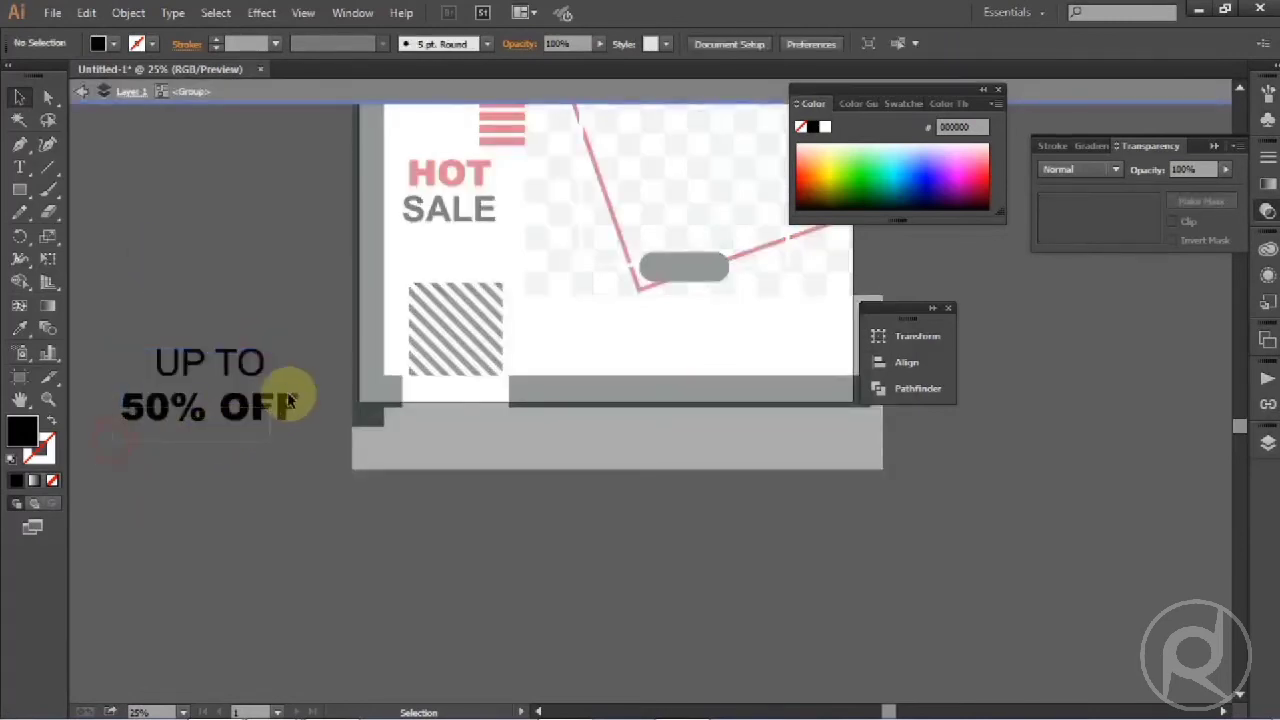
left_click(180, 414)
scroll(180, 417, "up", 2)
left_click_drag(233, 420, 298, 392)
double_click(367, 260)
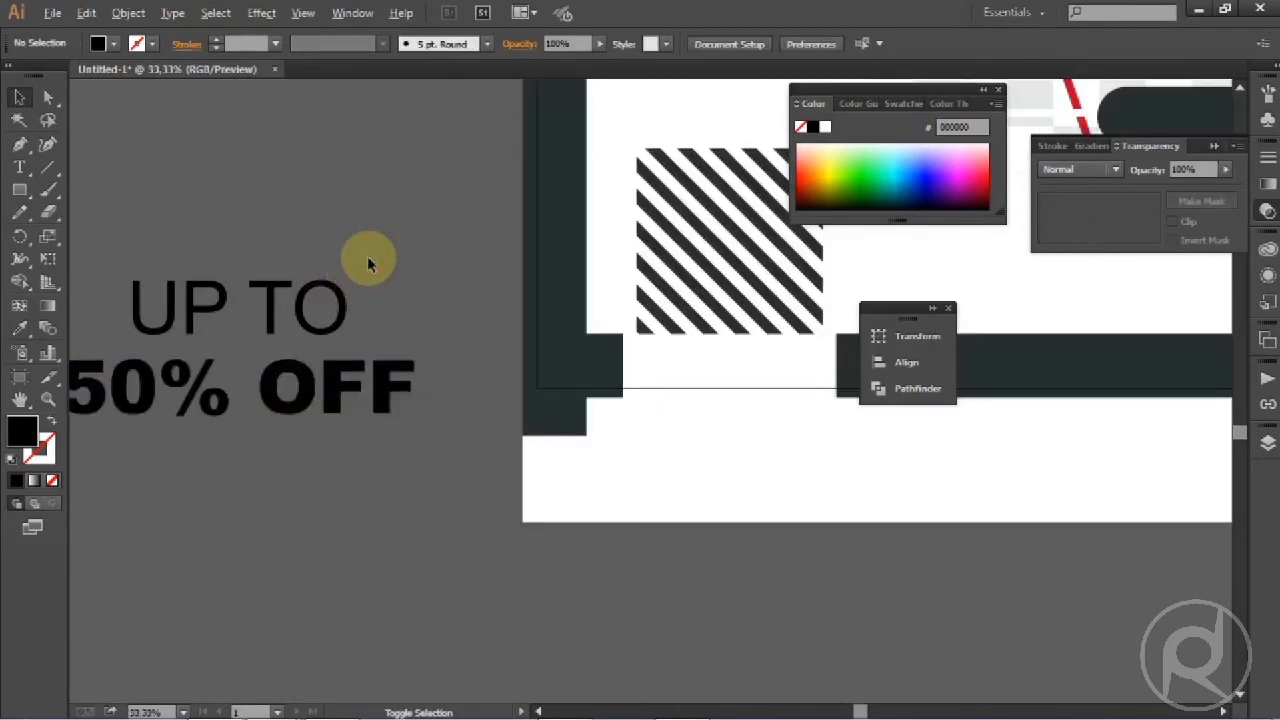
Scale down the UP TO 50% OFF lettering and place it between SALE and the diagonal-striped square
scroll(367, 258, "down", 1)
left_click_drag(204, 223, 355, 370)
scroll(343, 402, "up", 3)
left_click_drag(409, 257, 331, 283)
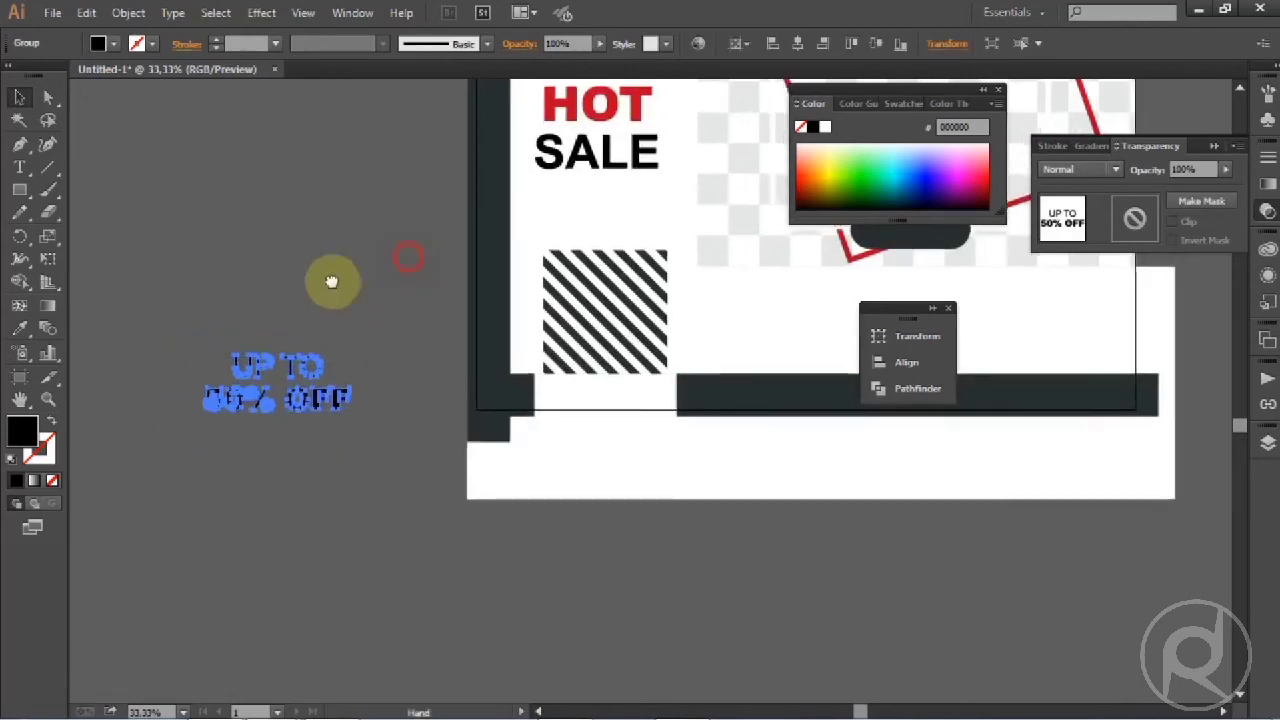
left_click_drag(228, 428, 536, 263)
Center the UP TO 50% OFF and HOT SALE lettering horizontally on each other, aligning to the selection
left_click(528, 188, "shift")
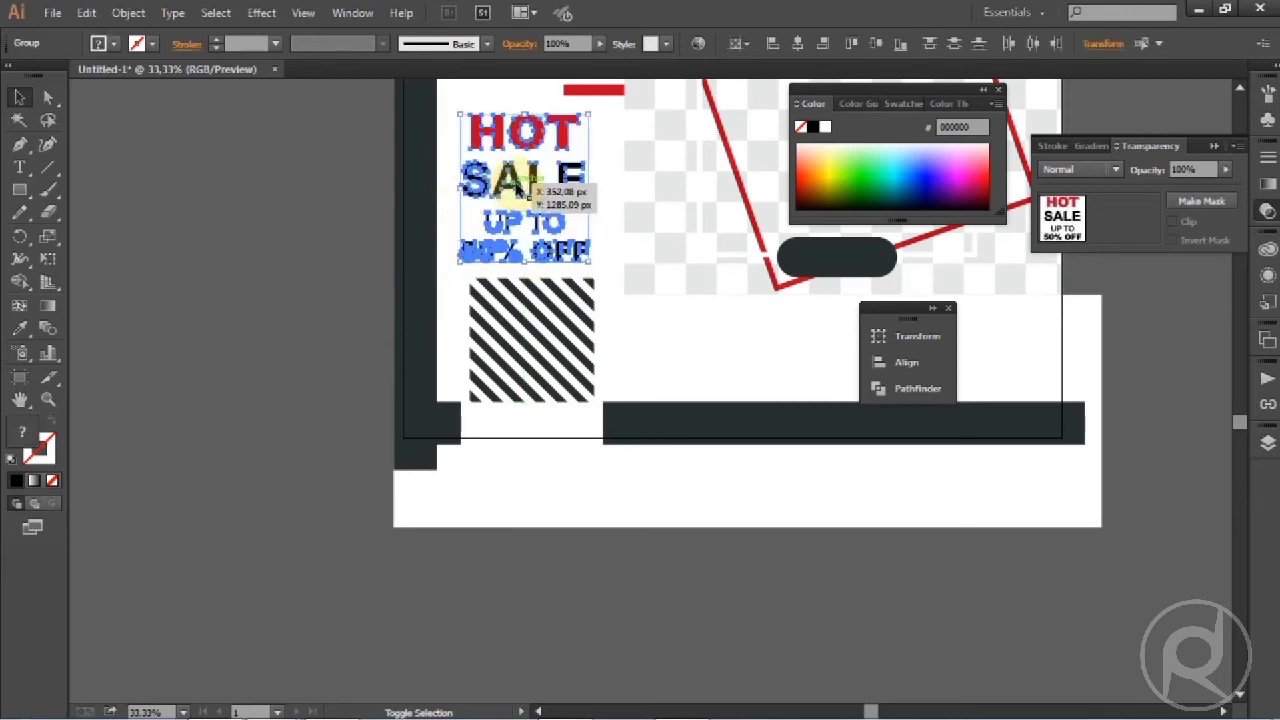
left_click(740, 43)
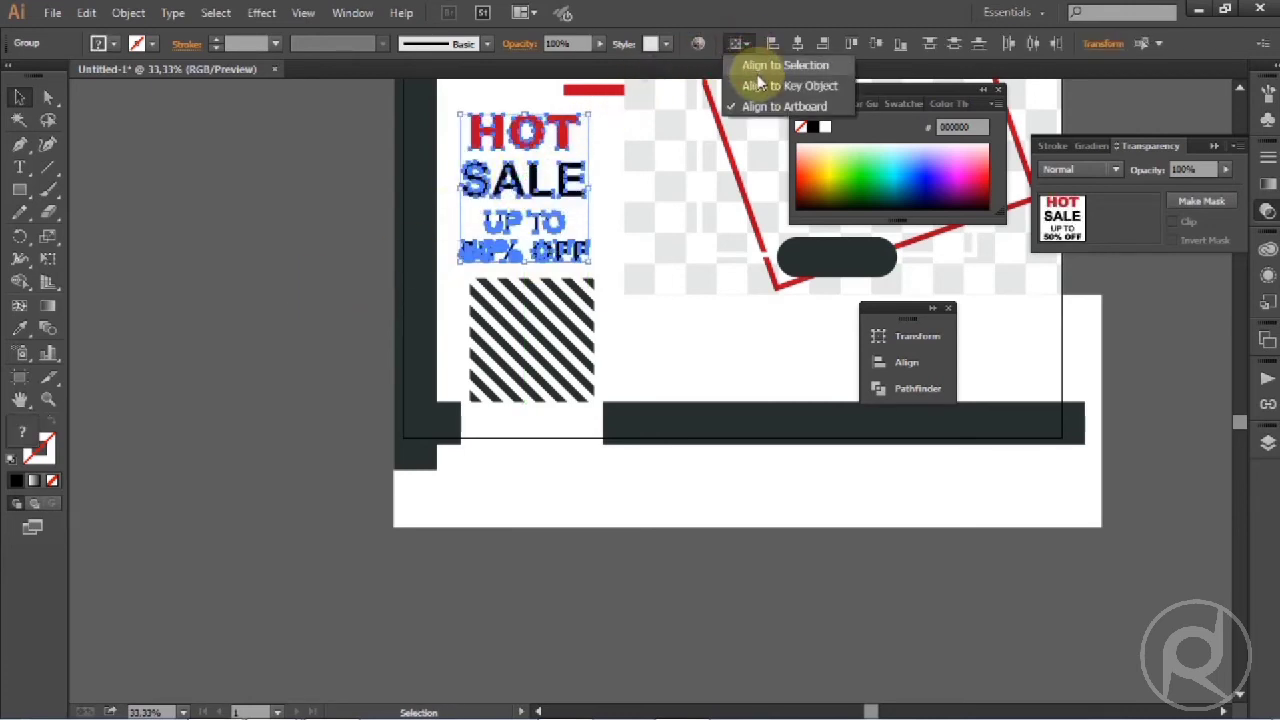
left_click(765, 66)
left_click(797, 45)
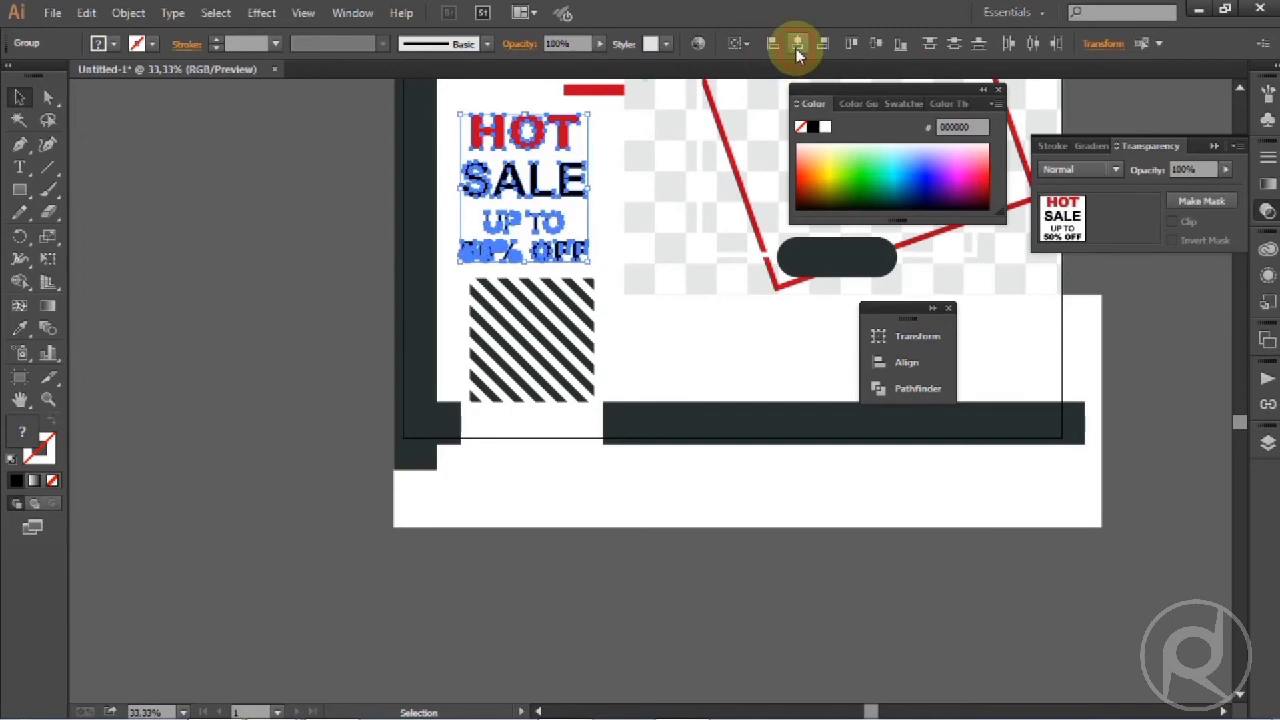
left_click(248, 173)
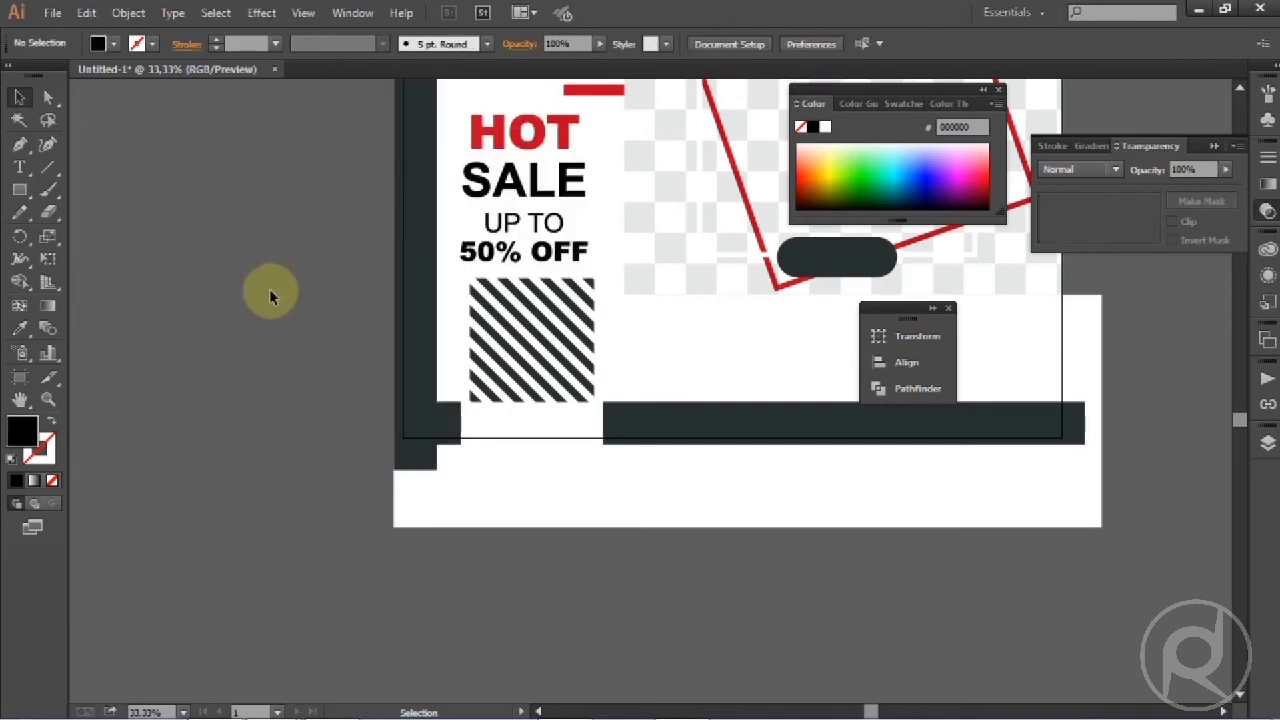
Move the HOT SALE lettering straight up about 20 px, away from the UP TO line
scroll(266, 290, "up", 2)
scroll(265, 293, "down", 1)
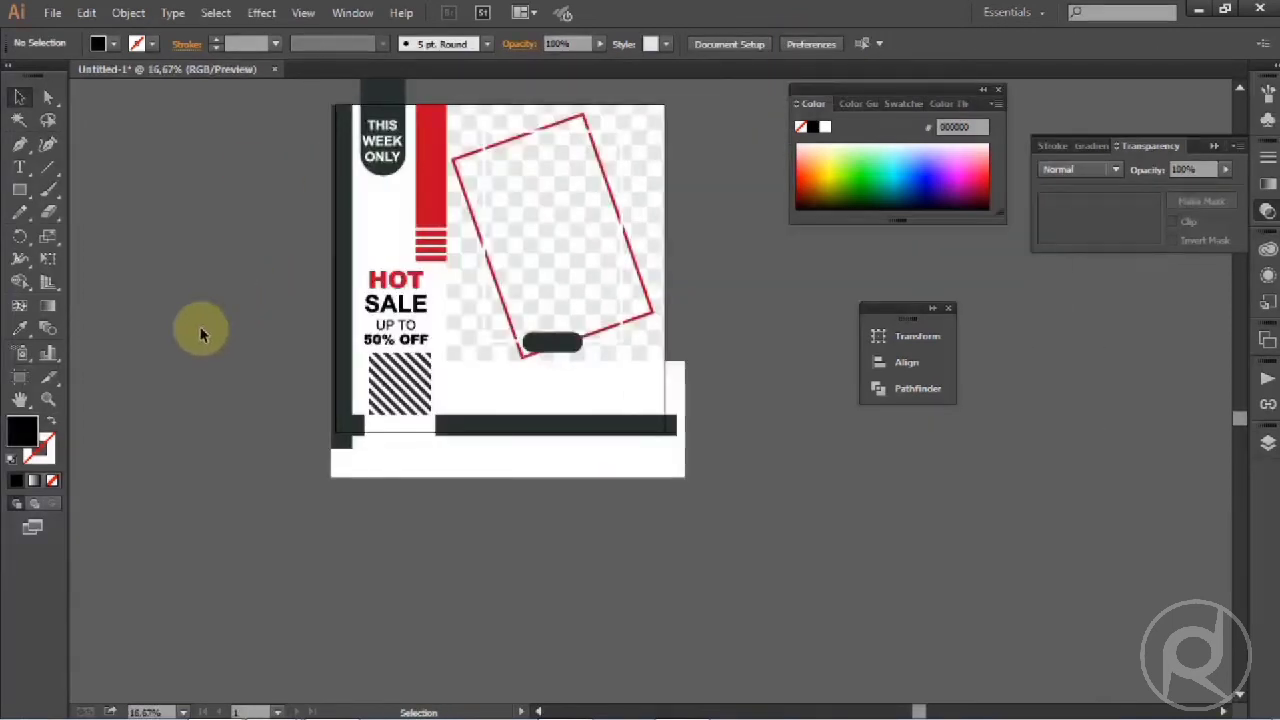
scroll(399, 305, "up", 1)
left_click(399, 313)
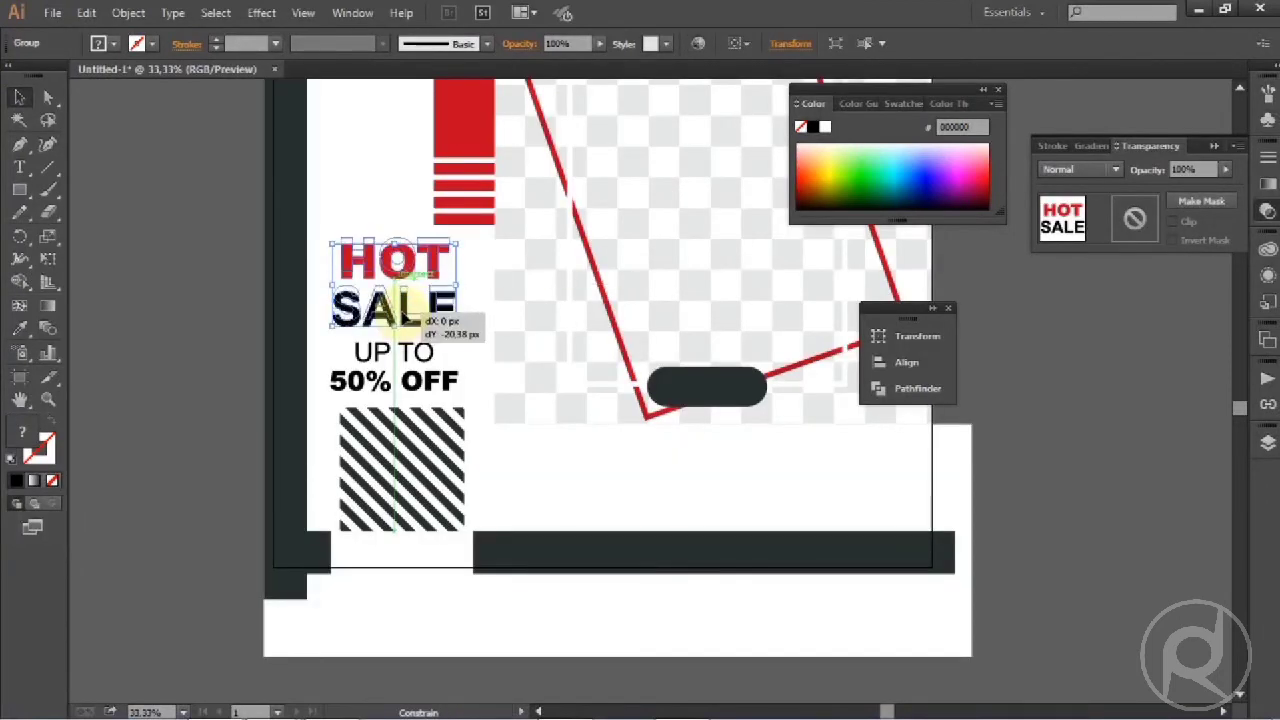
left_click(207, 314)
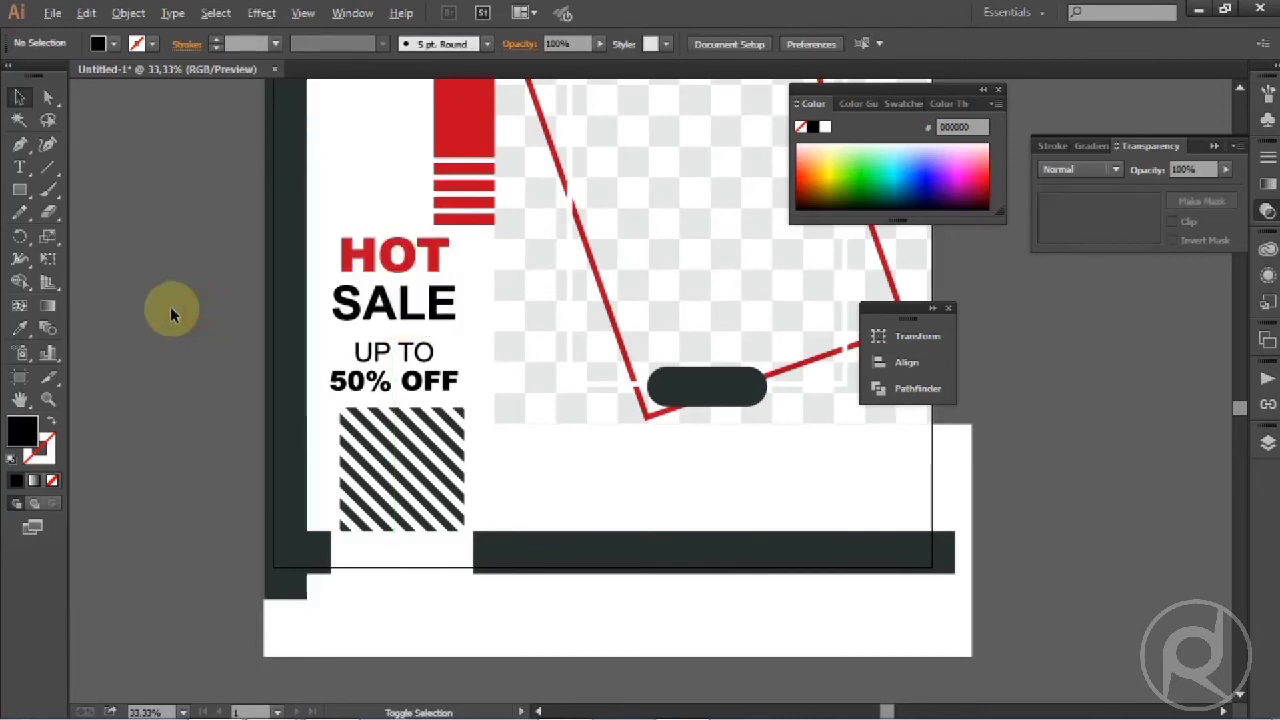
Add a SHOP NOW text below the artboard and enlarge it to about 189.8 pt
scroll(170, 313, "down", 1)
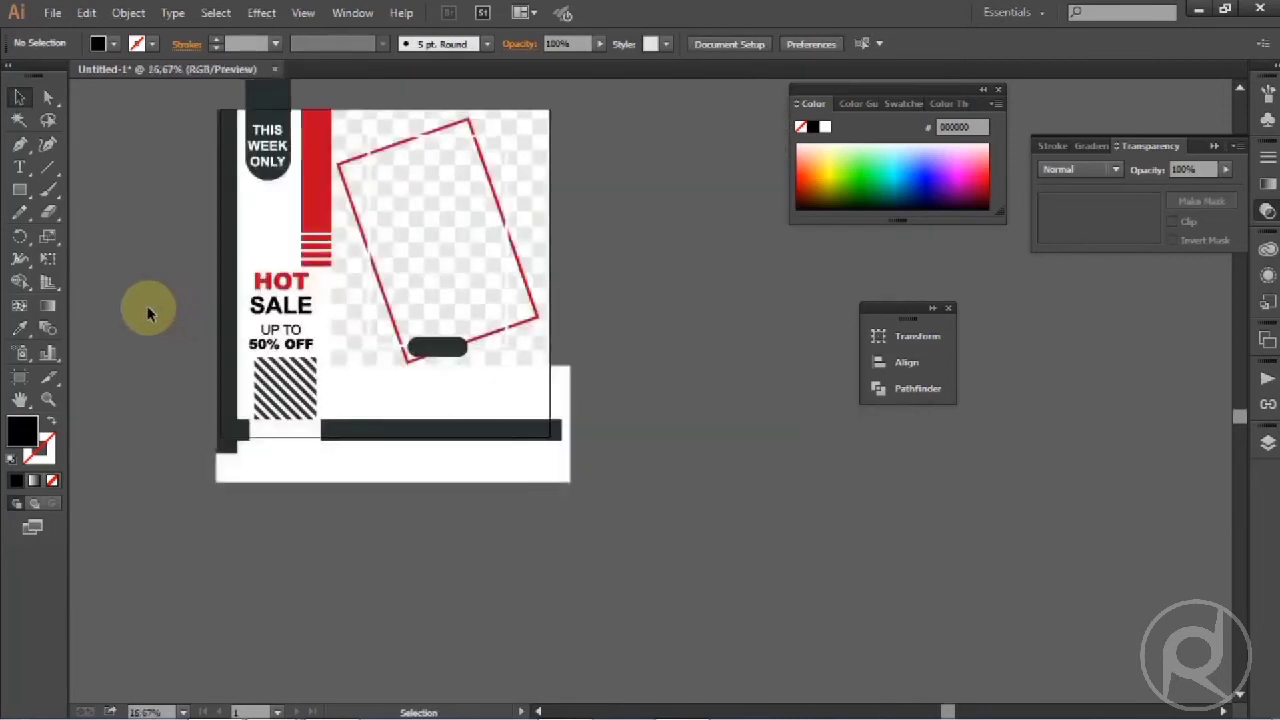
mouse_move(149, 317)
left_mouse_down()
mouse_move(193, 342)
mouse_move(168, 328)
left_mouse_up()
left_click(19, 167)
scroll(314, 563, "down", 4)
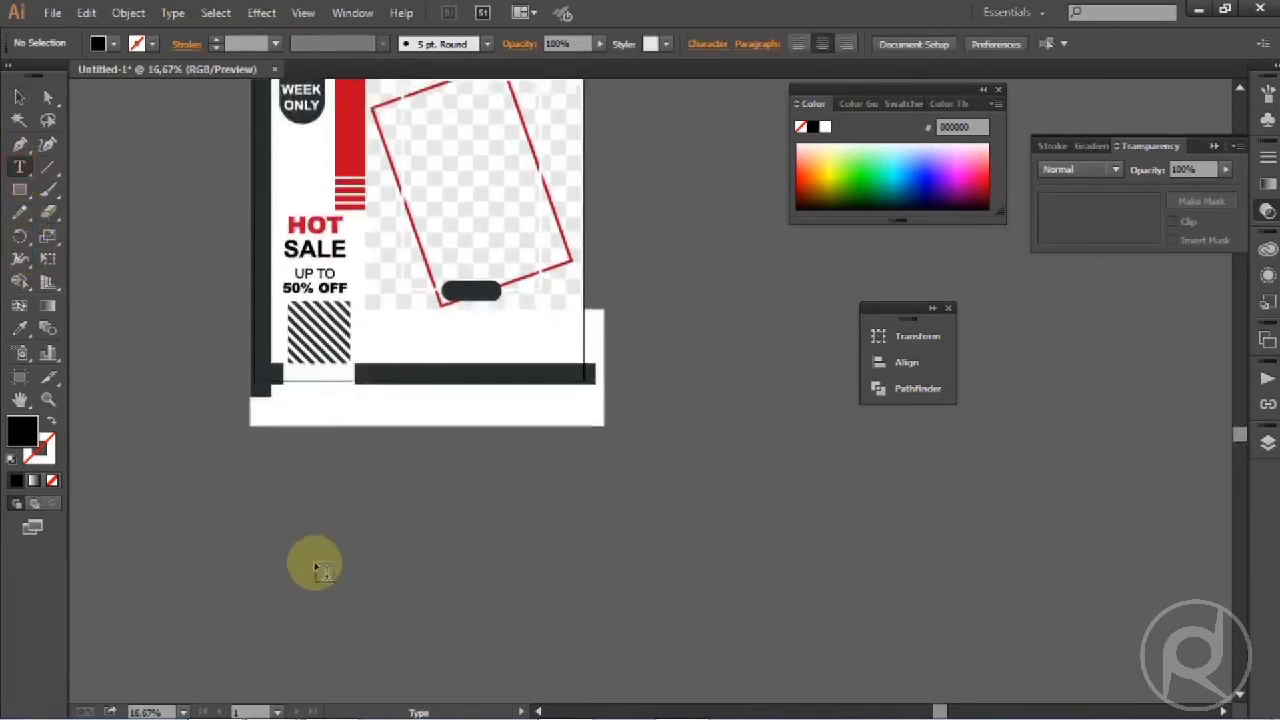
left_click(350, 478)
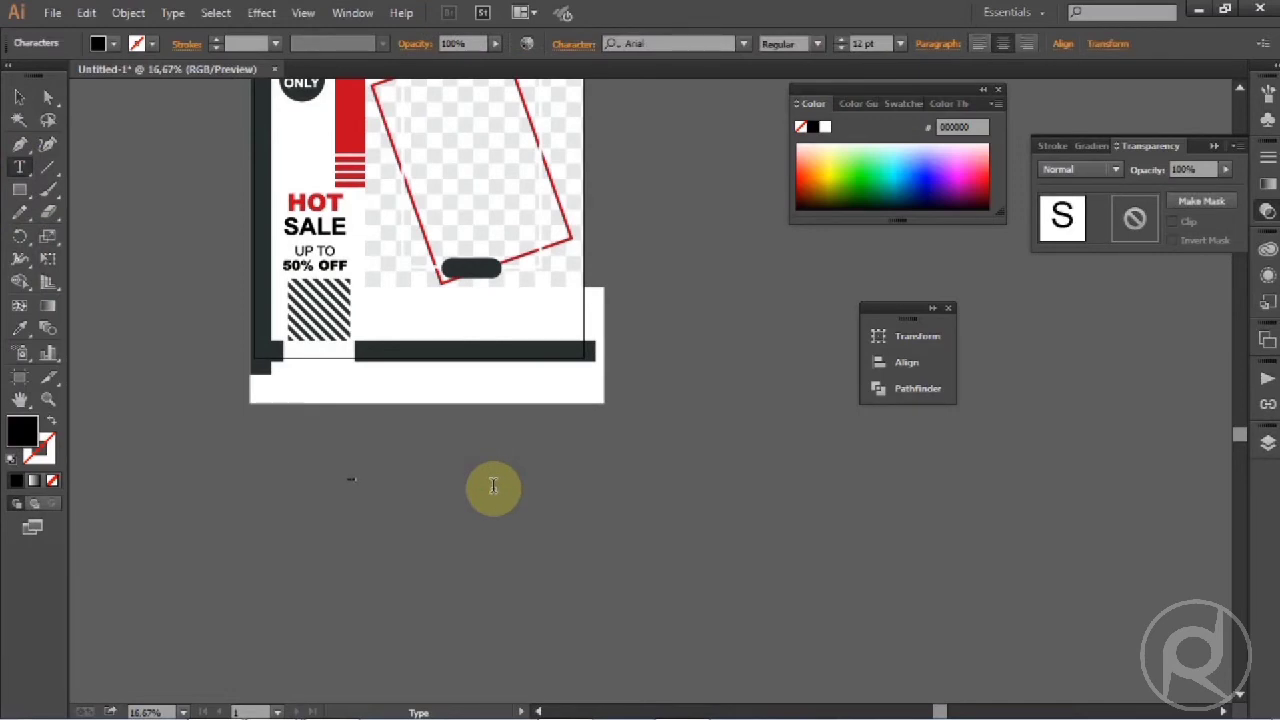
left_click(19, 97)
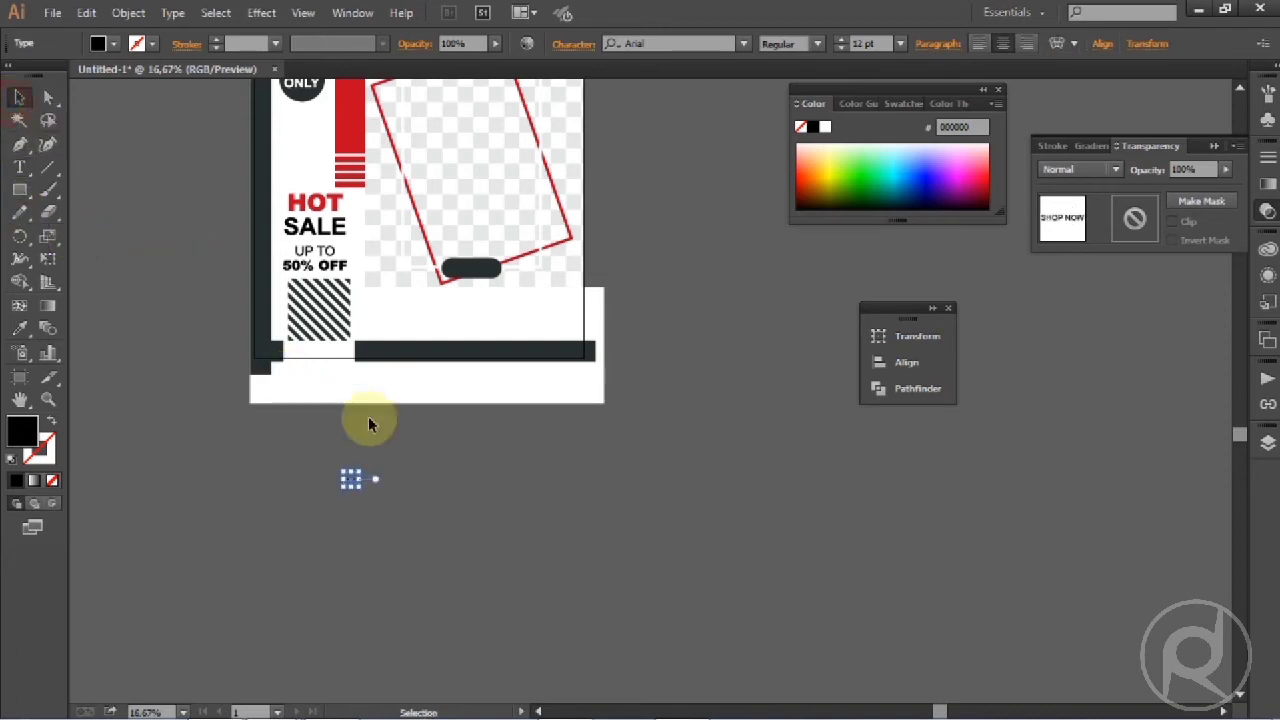
left_click_drag(352, 484, 433, 481)
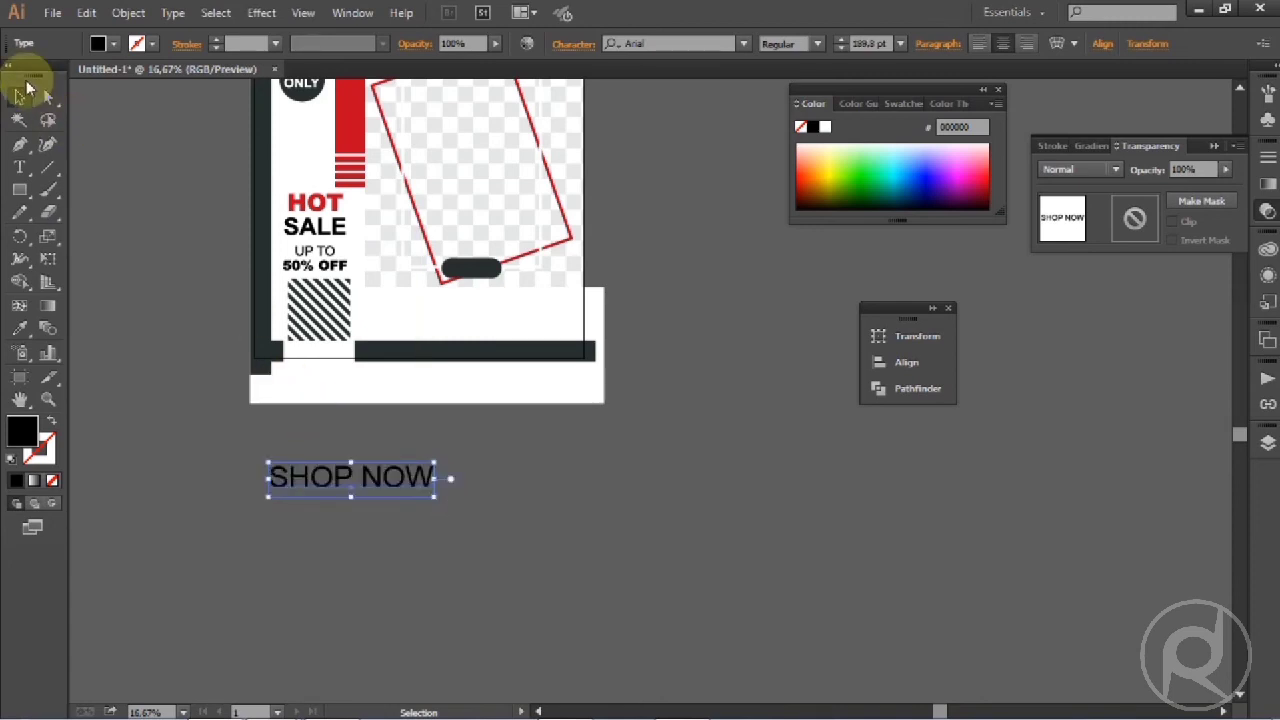
Expand the SHOP NOW text into outlines, including both object and fill
left_click(128, 12)
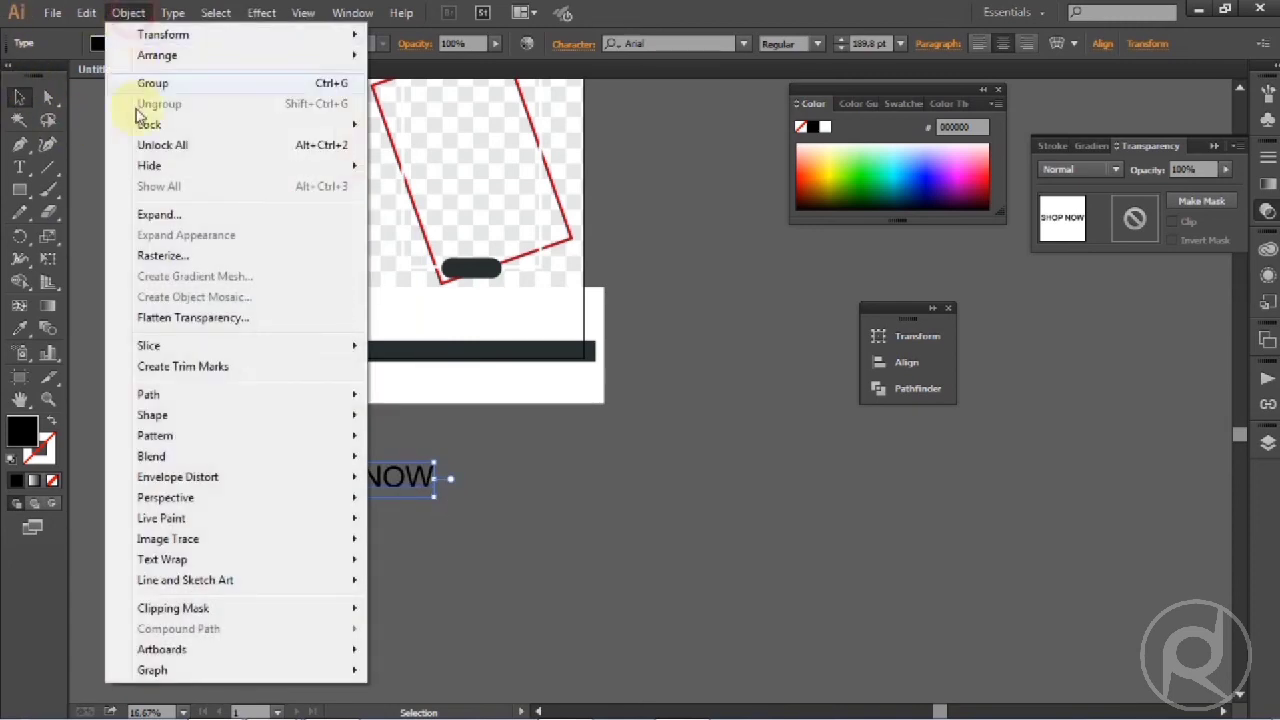
left_click(168, 214)
left_click(712, 453)
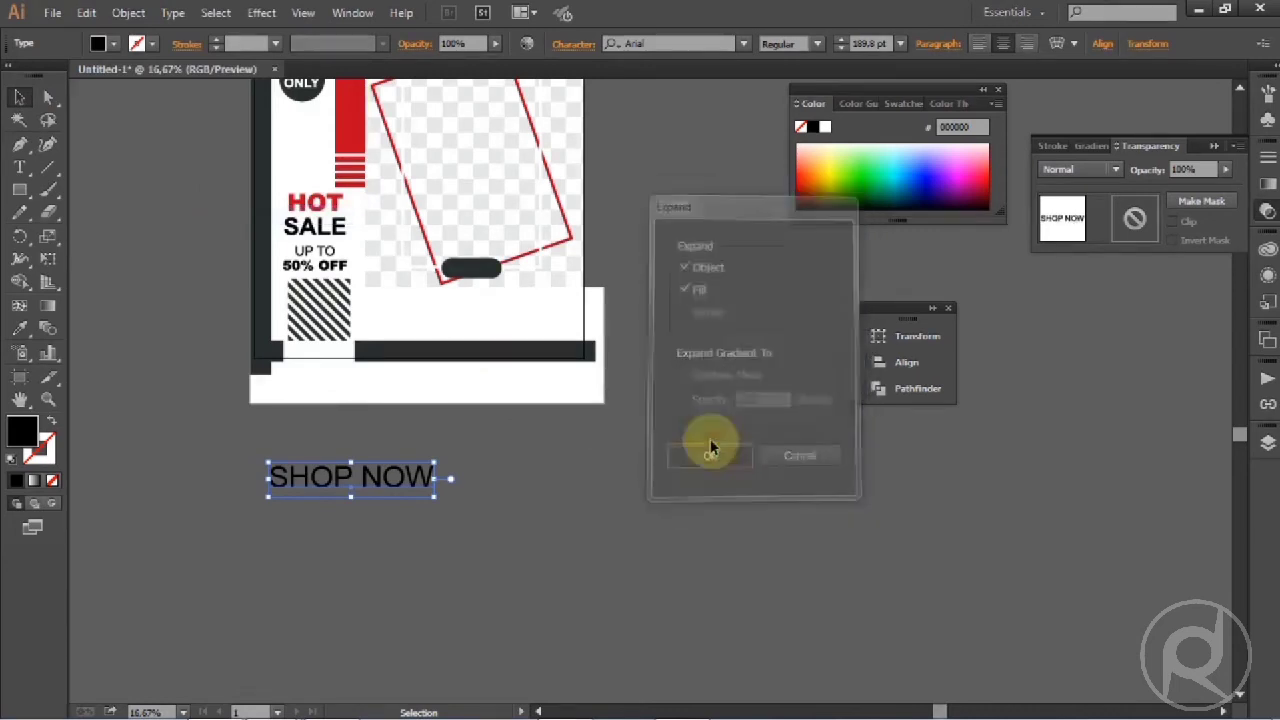
Recolor the SHOP NOW lettering with the white palette square using the Eyedropper
scroll(314, 288, "up", 3)
left_click(20, 332)
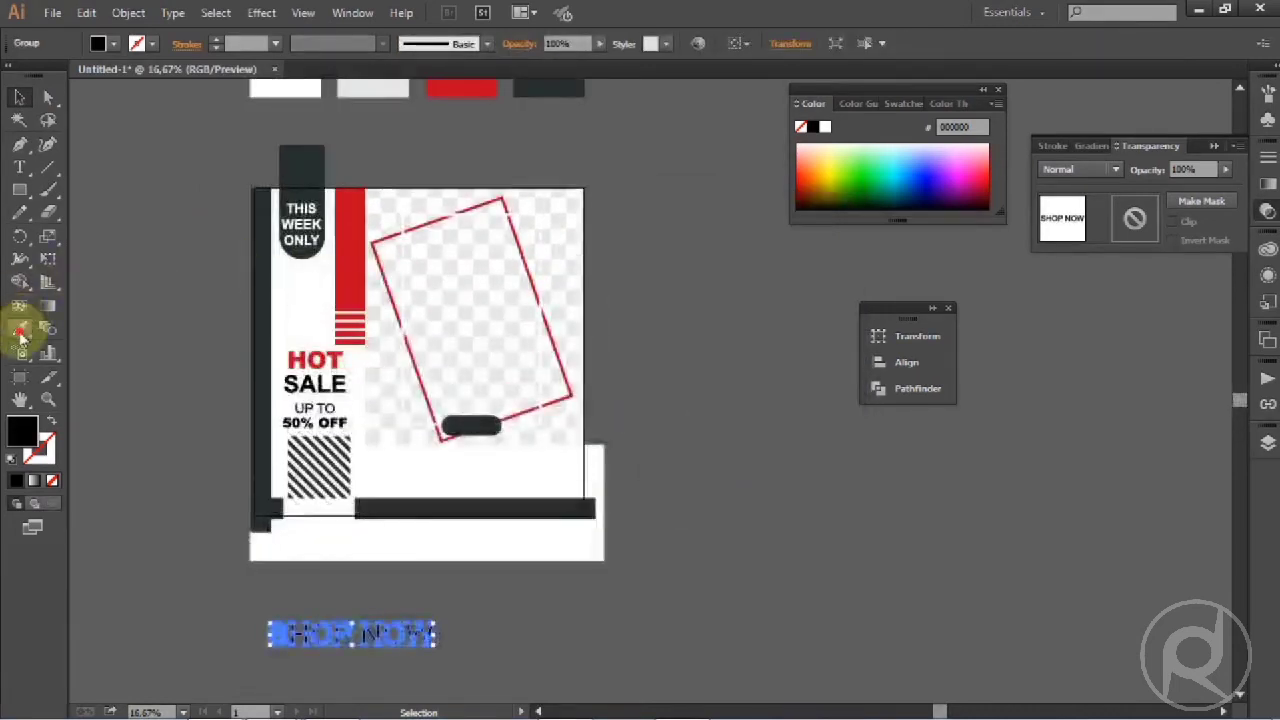
scroll(262, 150, "up", 1)
left_click(275, 129)
scroll(245, 135, "down", 2)
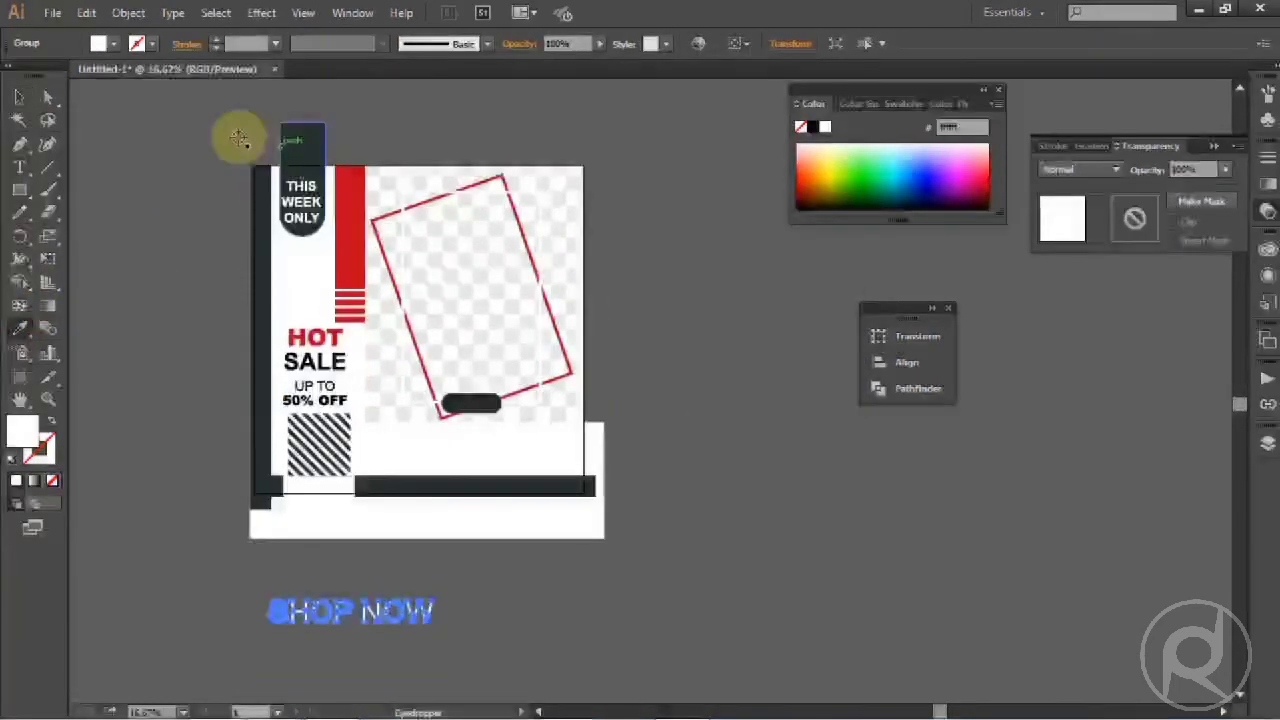
Move the SHOP NOW lettering onto the dark pill and scale it down to fit inside
left_click(22, 98)
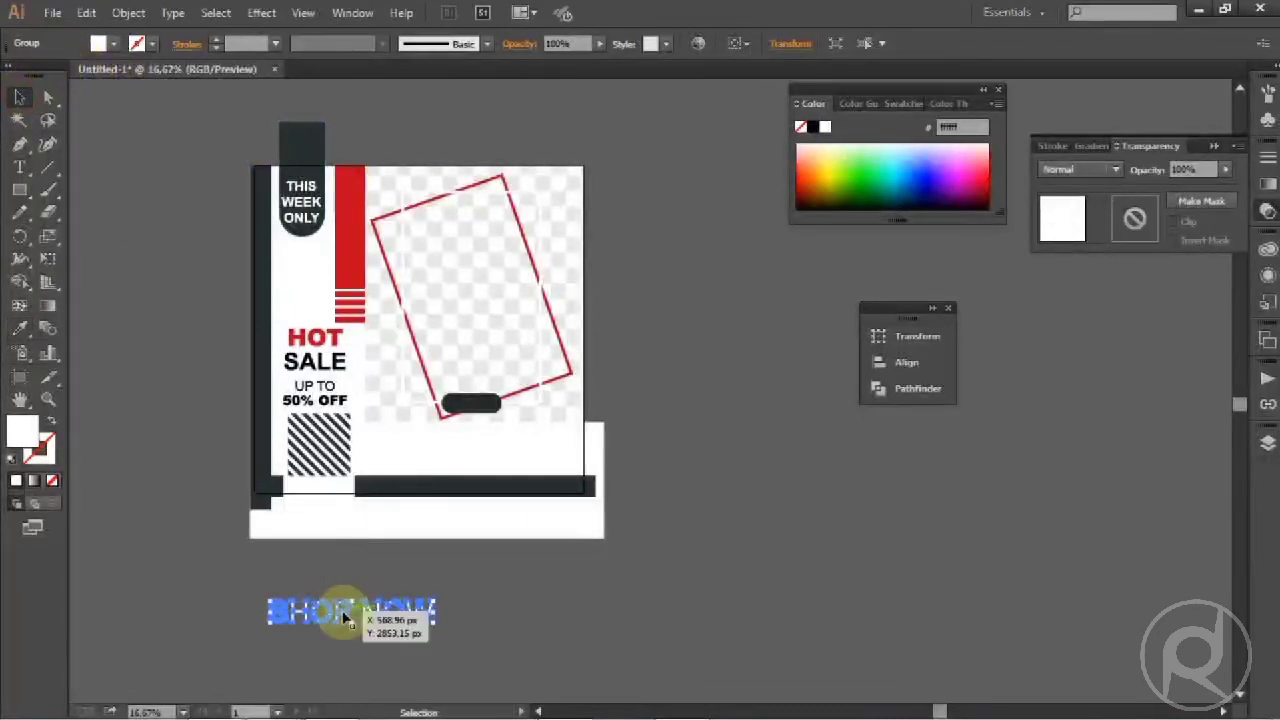
left_click_drag(345, 617, 463, 590)
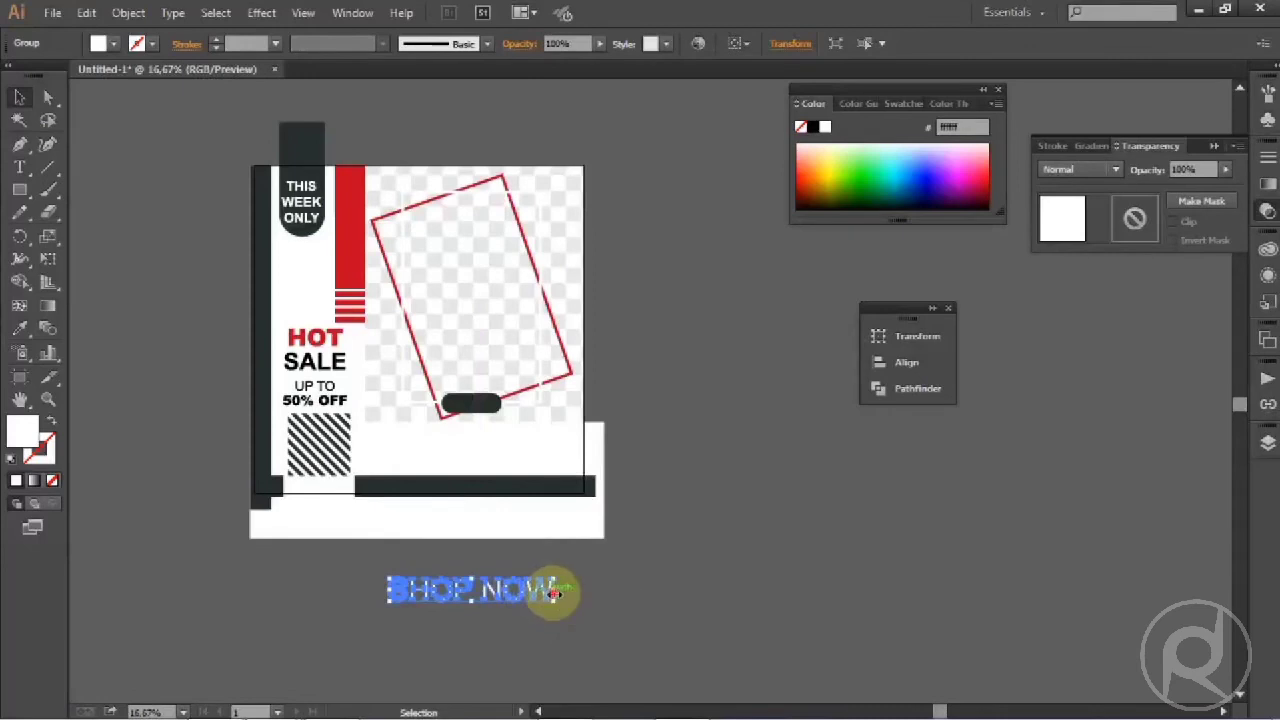
left_click_drag(555, 592, 508, 591)
scroll(462, 624, "up", 1)
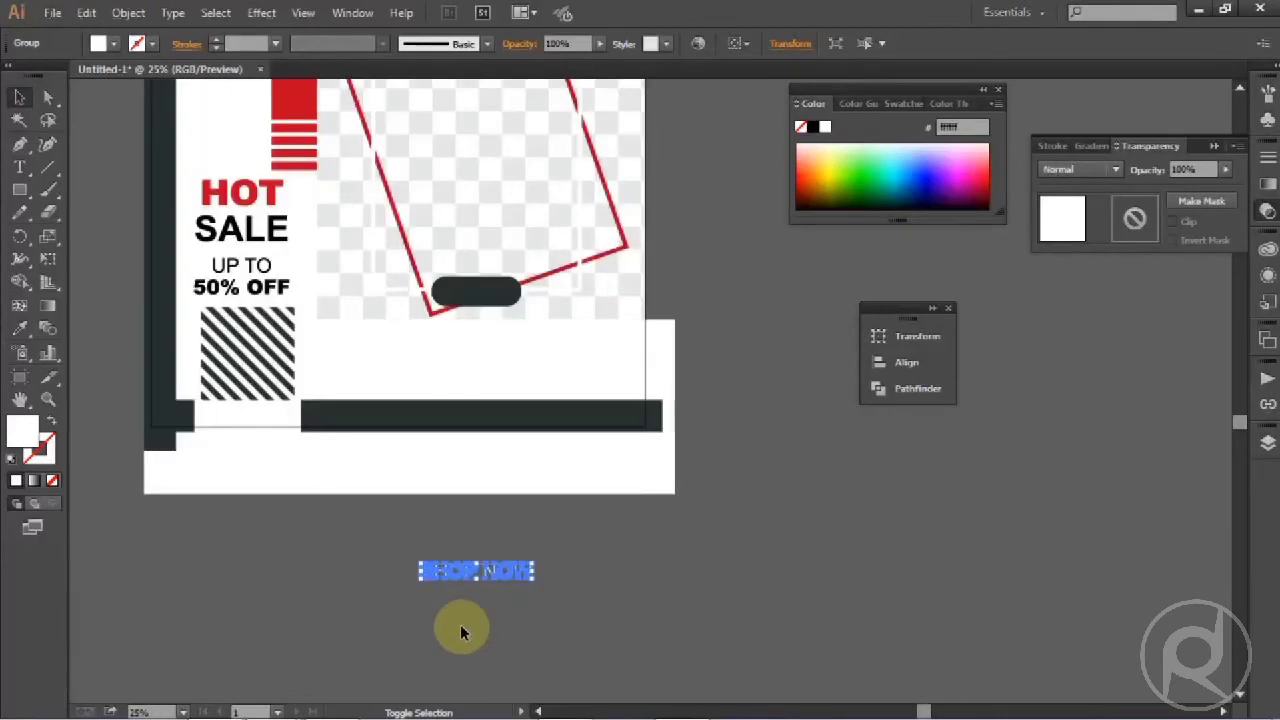
scroll(474, 603, "up", 1)
left_click_drag(474, 636, 473, 366)
scroll(470, 365, "up", 3)
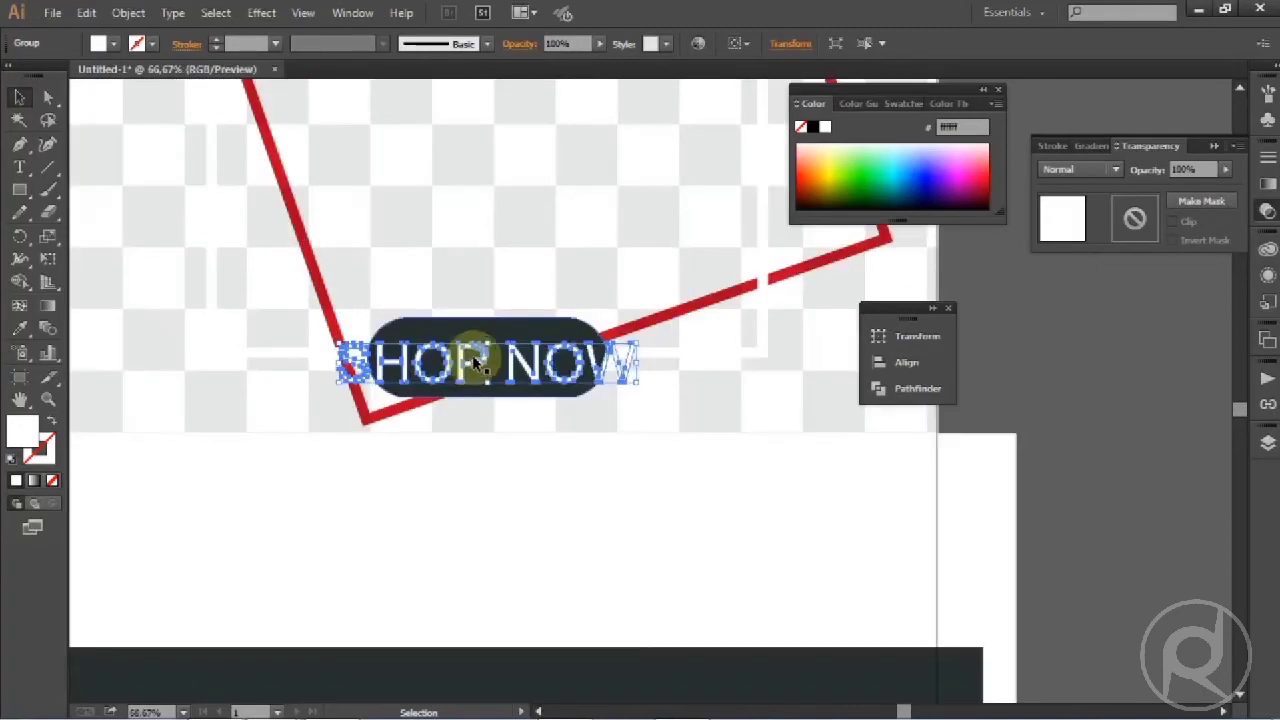
left_click_drag(638, 364, 521, 360)
scroll(547, 376, "up", 1)
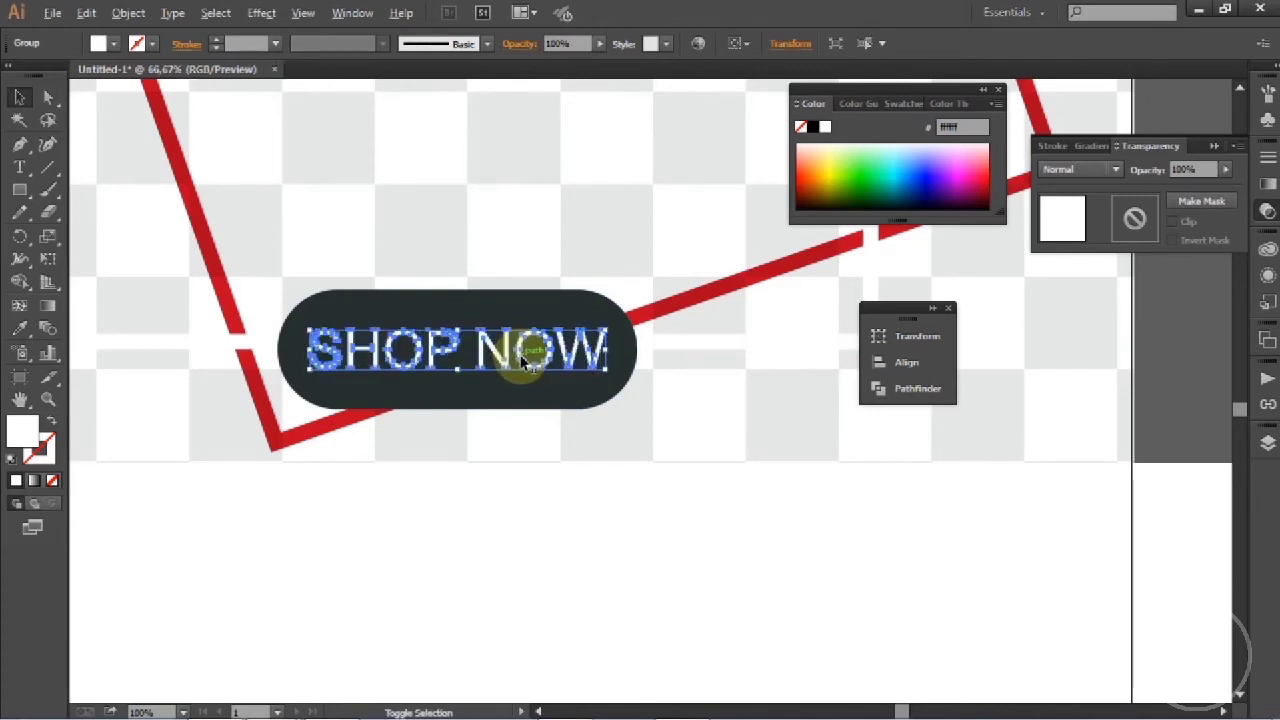
Draw a wide, empty area-type text frame below the artboard with the Type tool
scroll(528, 364, "down", 3)
left_click(857, 461)
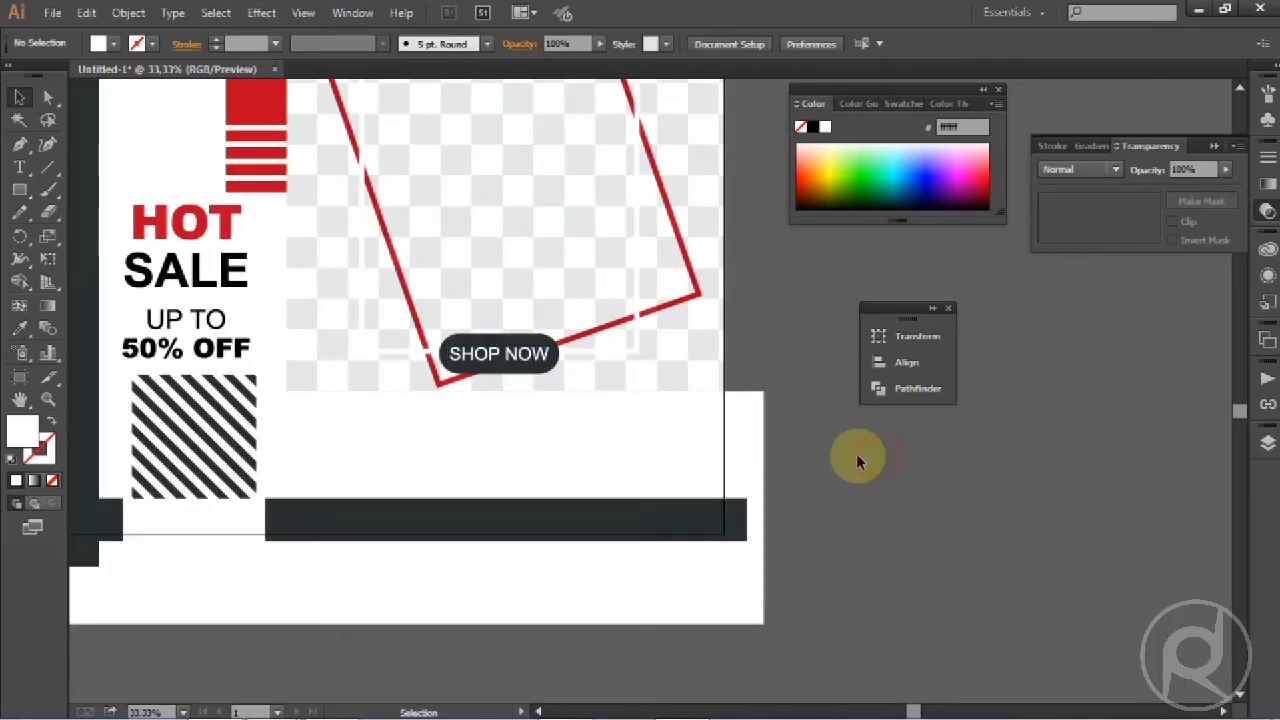
scroll(838, 461, "down", 2)
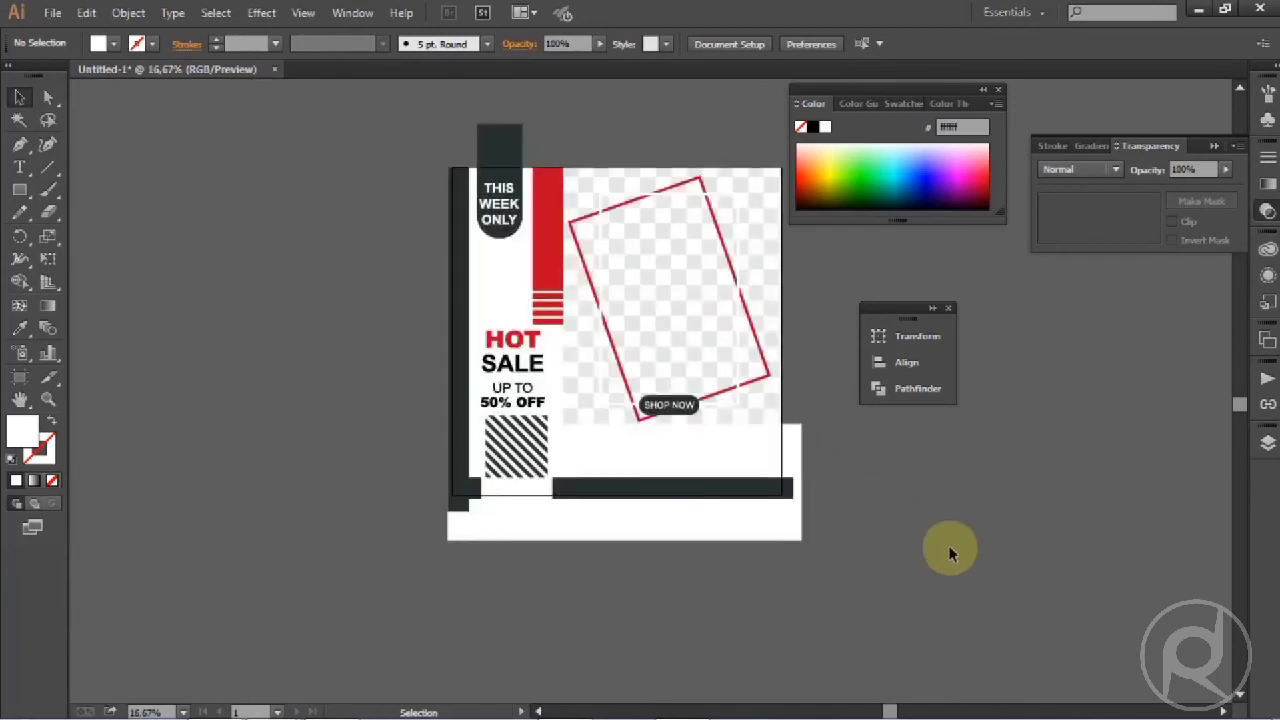
left_click_drag(932, 551, 770, 530)
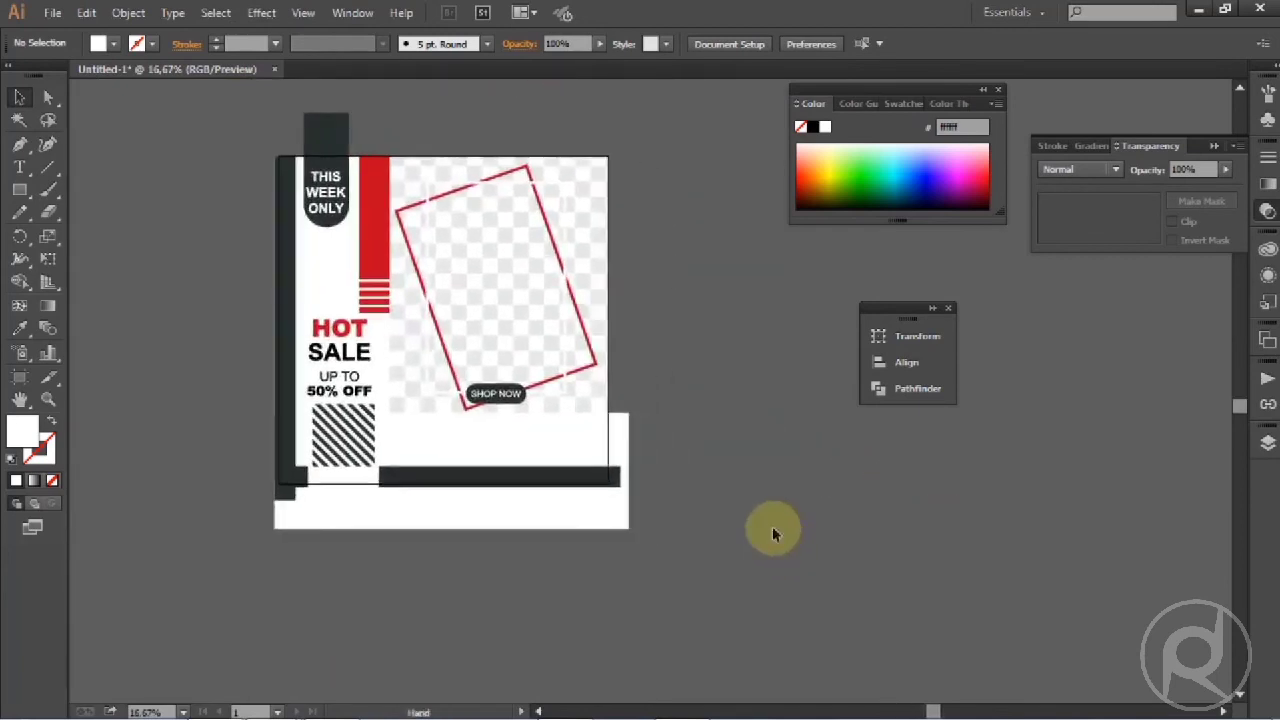
scroll(772, 533, "down", 2)
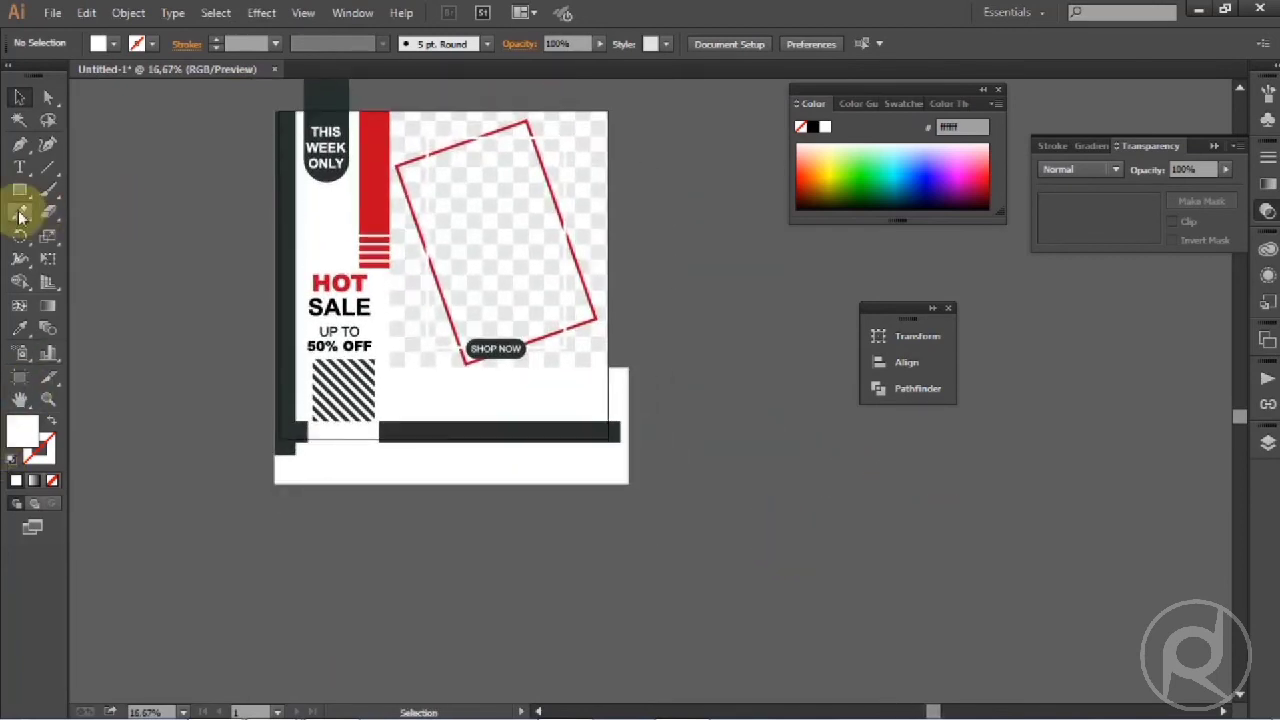
left_click(18, 172)
scroll(313, 477, "down", 5)
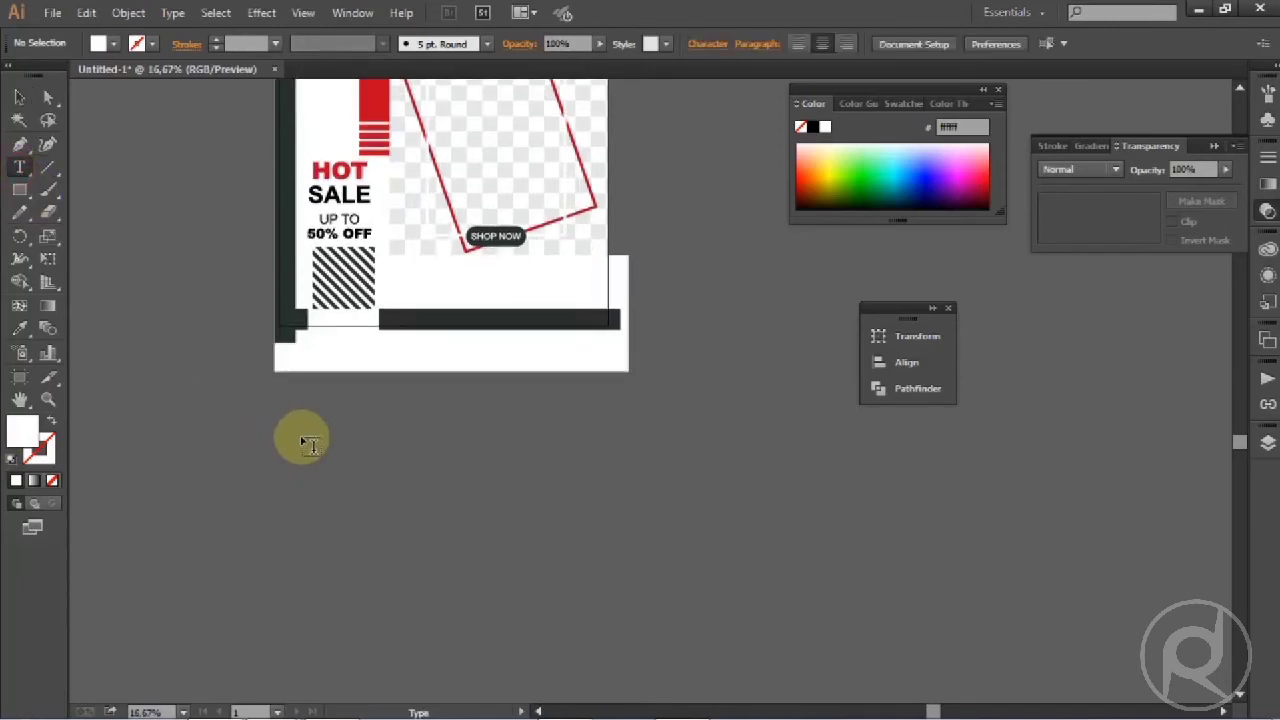
left_click_drag(432, 424, 574, 466)
left_click(19, 97)
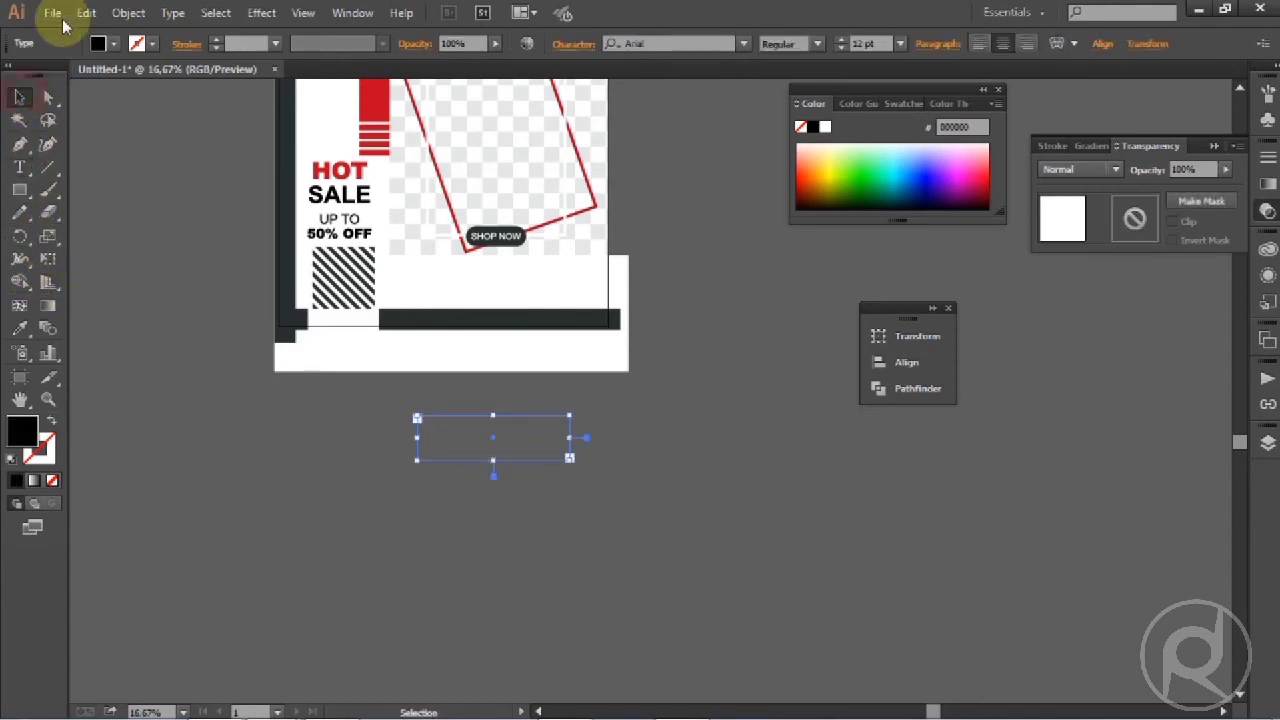
Fill the empty text frame with placeholder text using the Lorem Ipsum script and set the font size to 60 pt
left_click(55, 15)
mouse_move(192, 462)
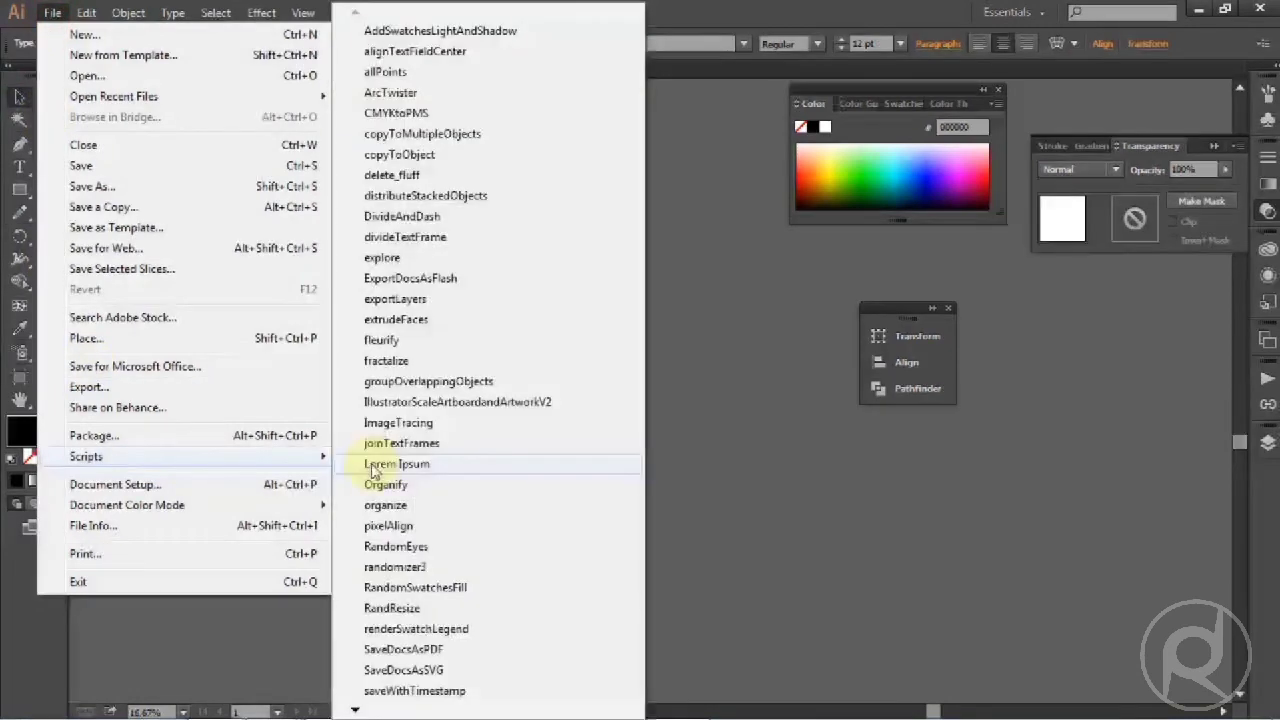
left_click(425, 475)
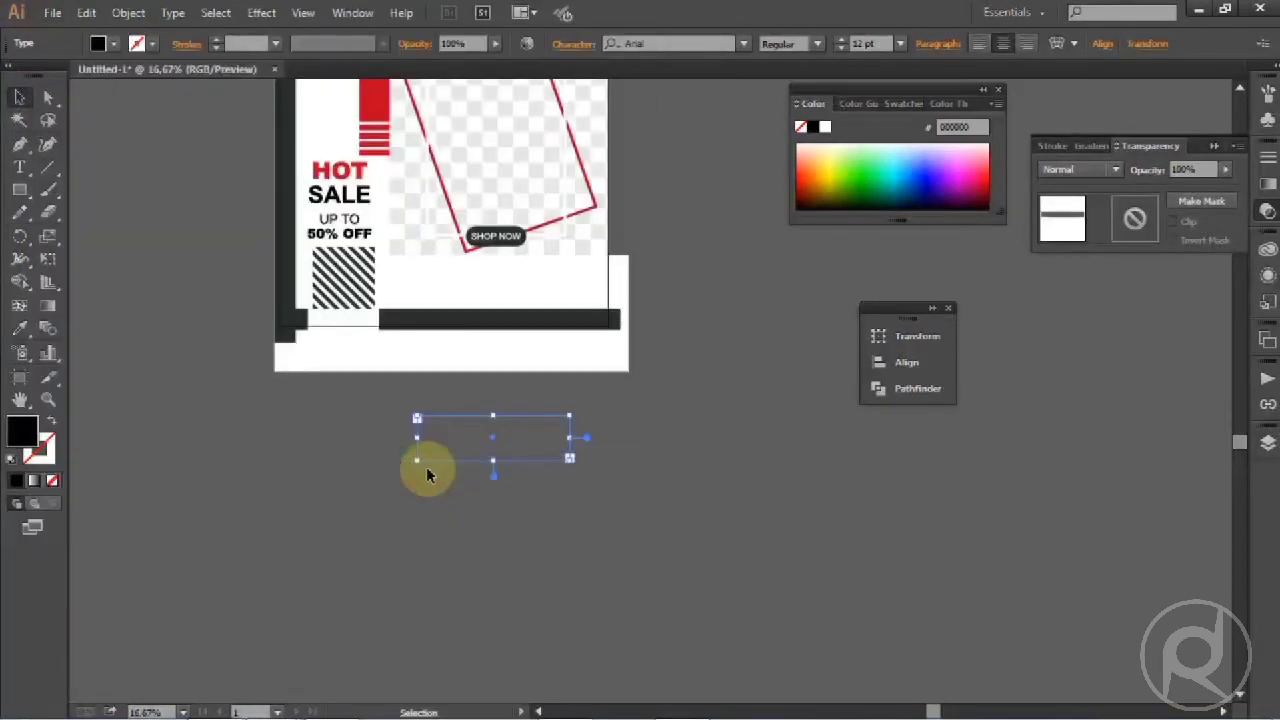
left_click(907, 45)
left_click(921, 356)
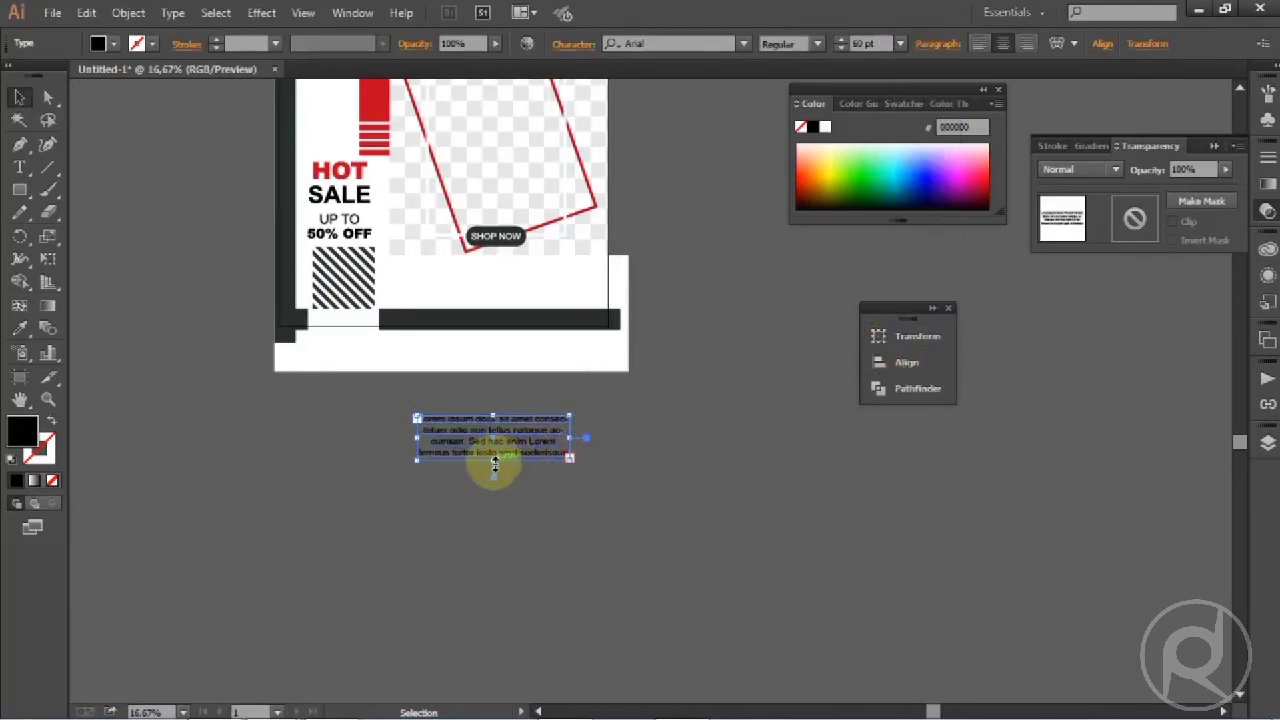
Shorten and widen the placeholder text frame to fit three lines, and expand its text including object and fill
left_click_drag(495, 462, 493, 450)
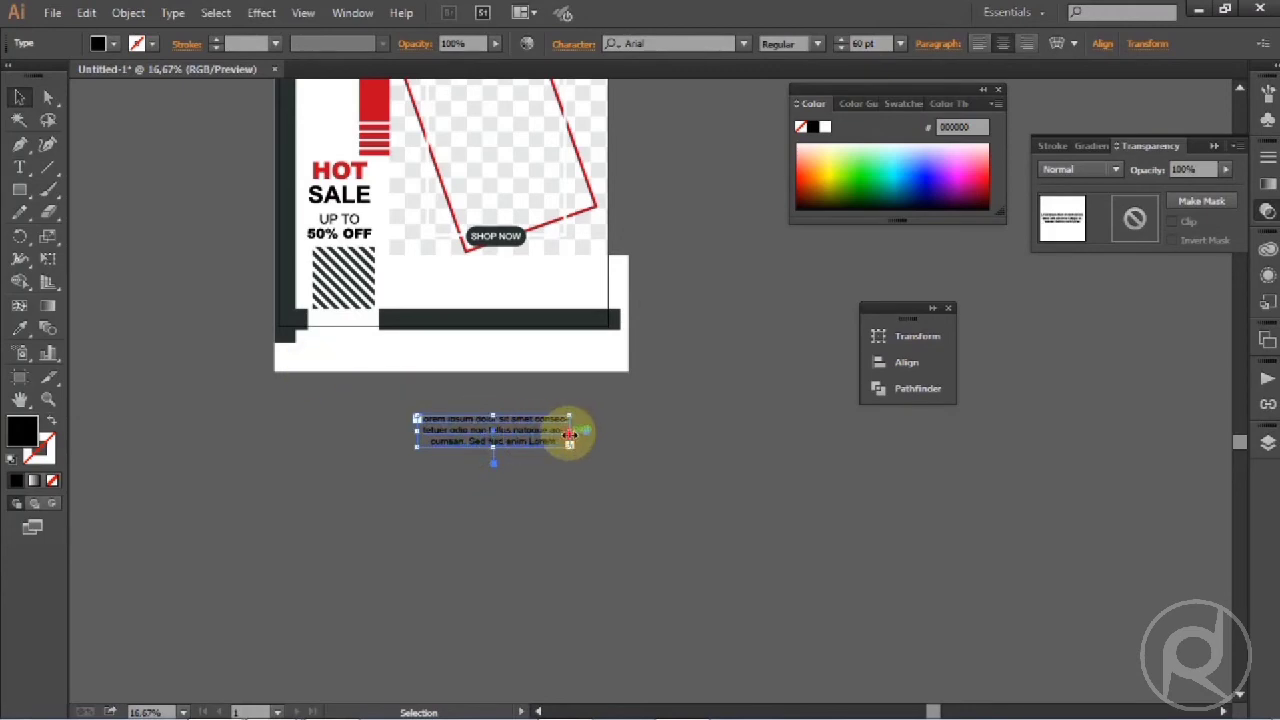
left_click_drag(569, 434, 598, 432)
left_click(128, 12)
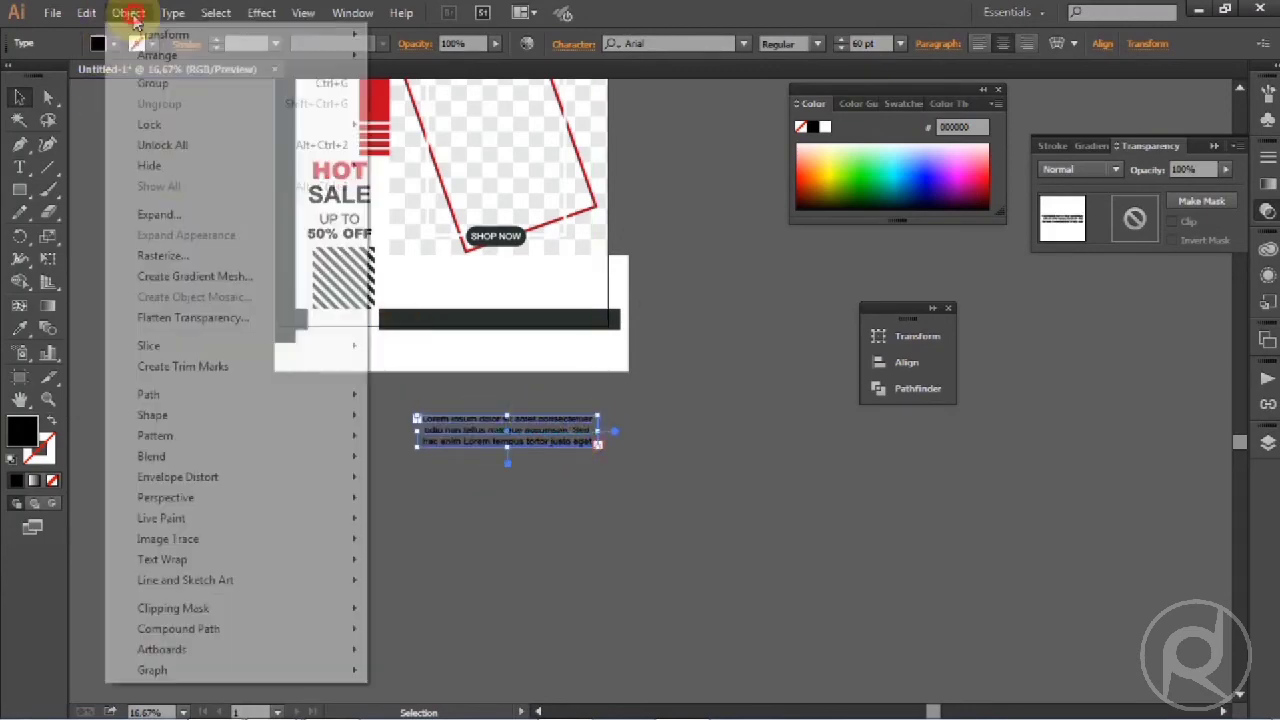
left_click(190, 215)
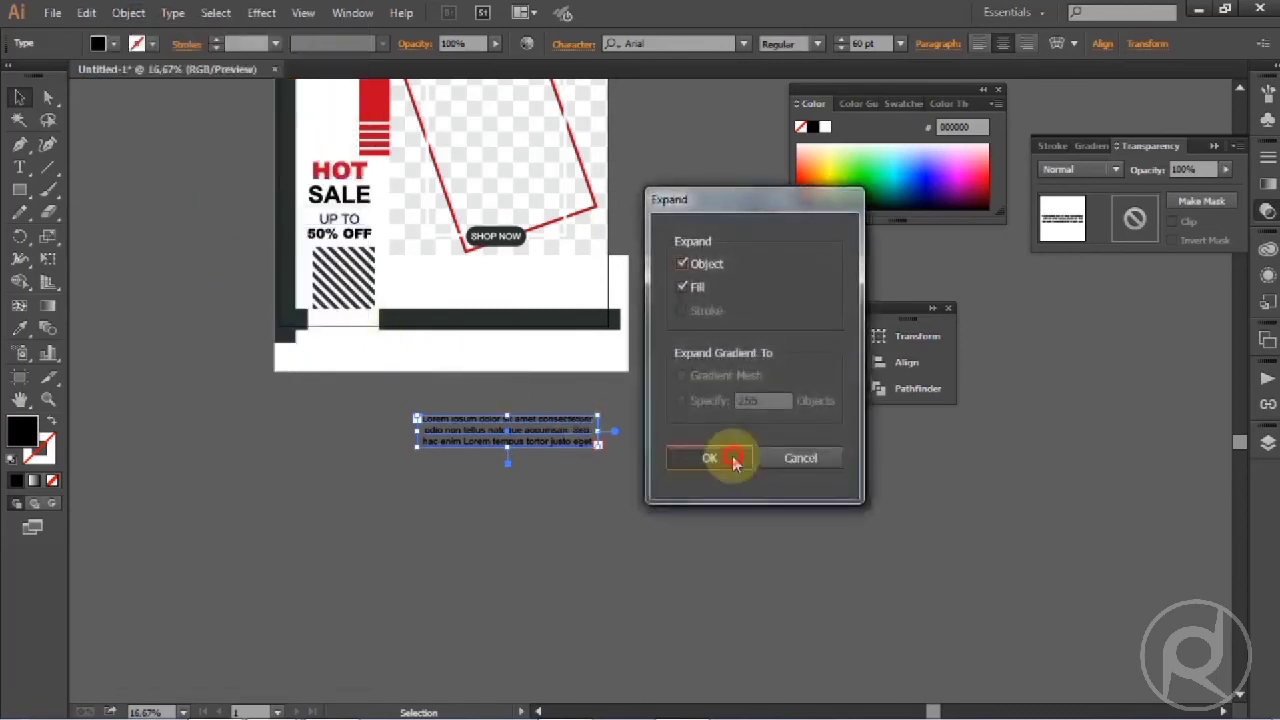
left_click(727, 458)
left_click(593, 479)
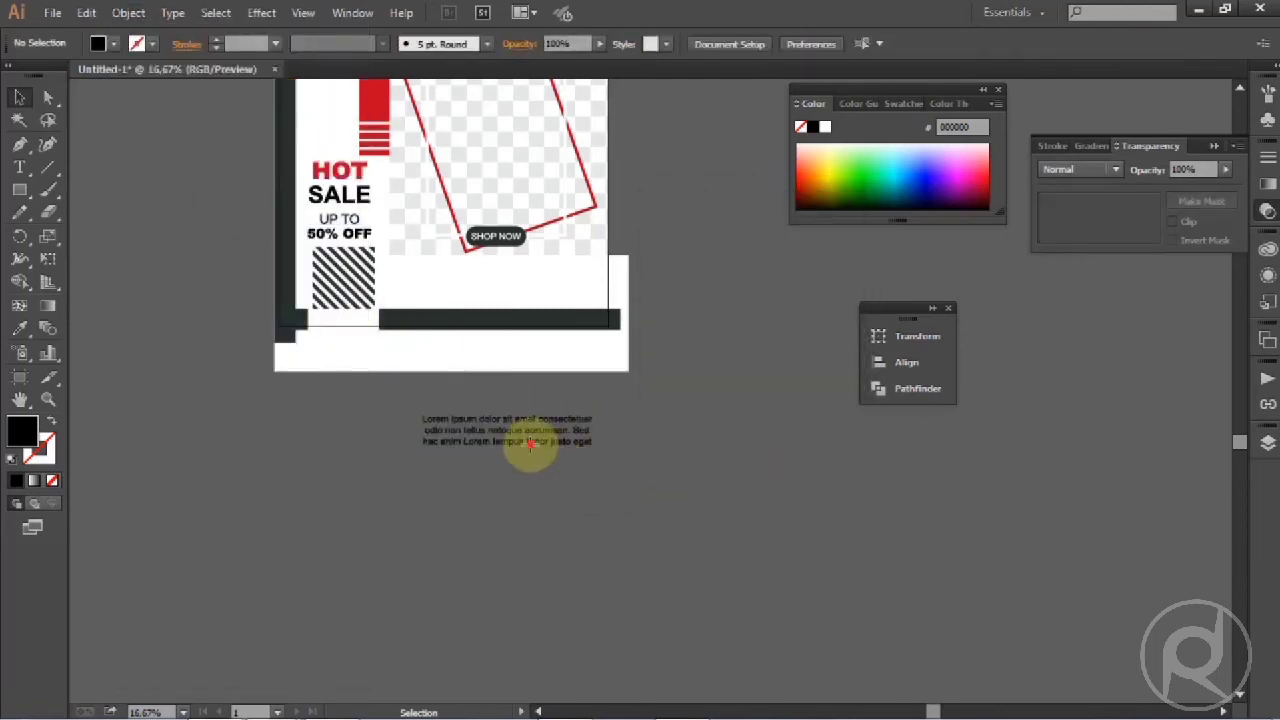
Move the placeholder paragraph onto the white area between the checkerboard and the lower dark bar
left_click_drag(530, 445, 521, 300)
left_click(666, 437)
scroll(671, 450, "up", 2)
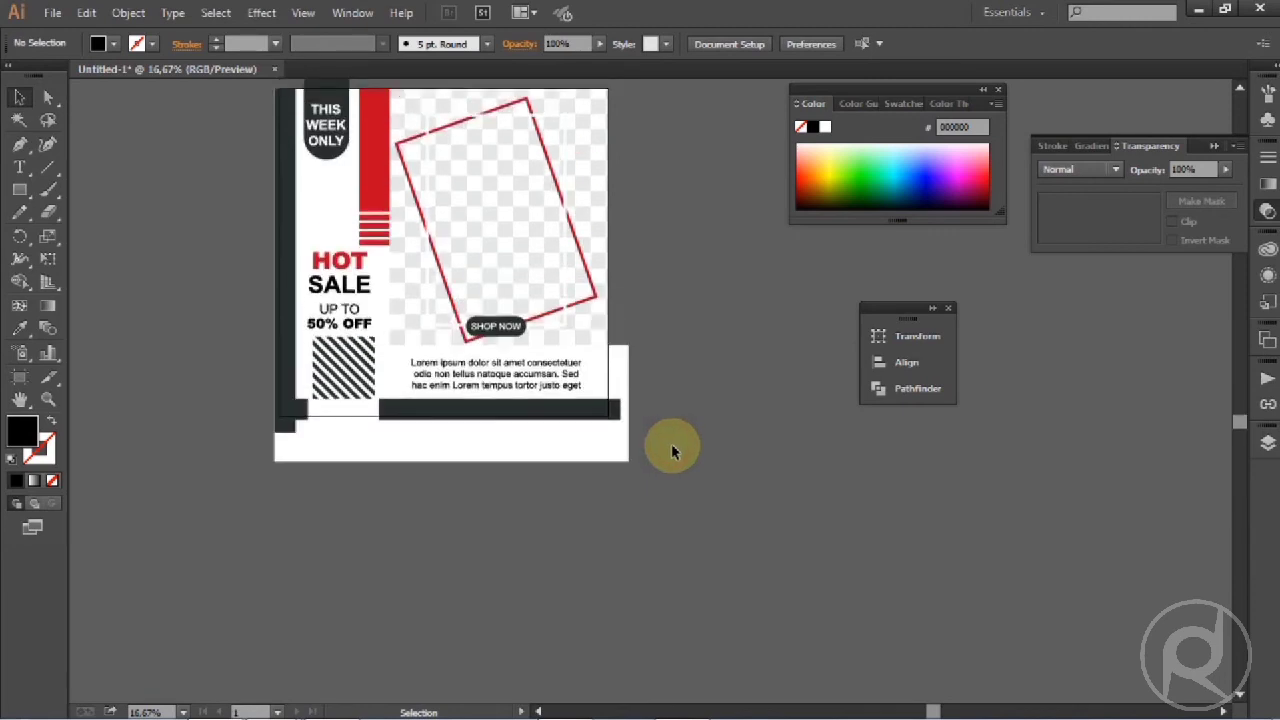
scroll(671, 376, "down", 1)
scroll(690, 351, "up", 1)
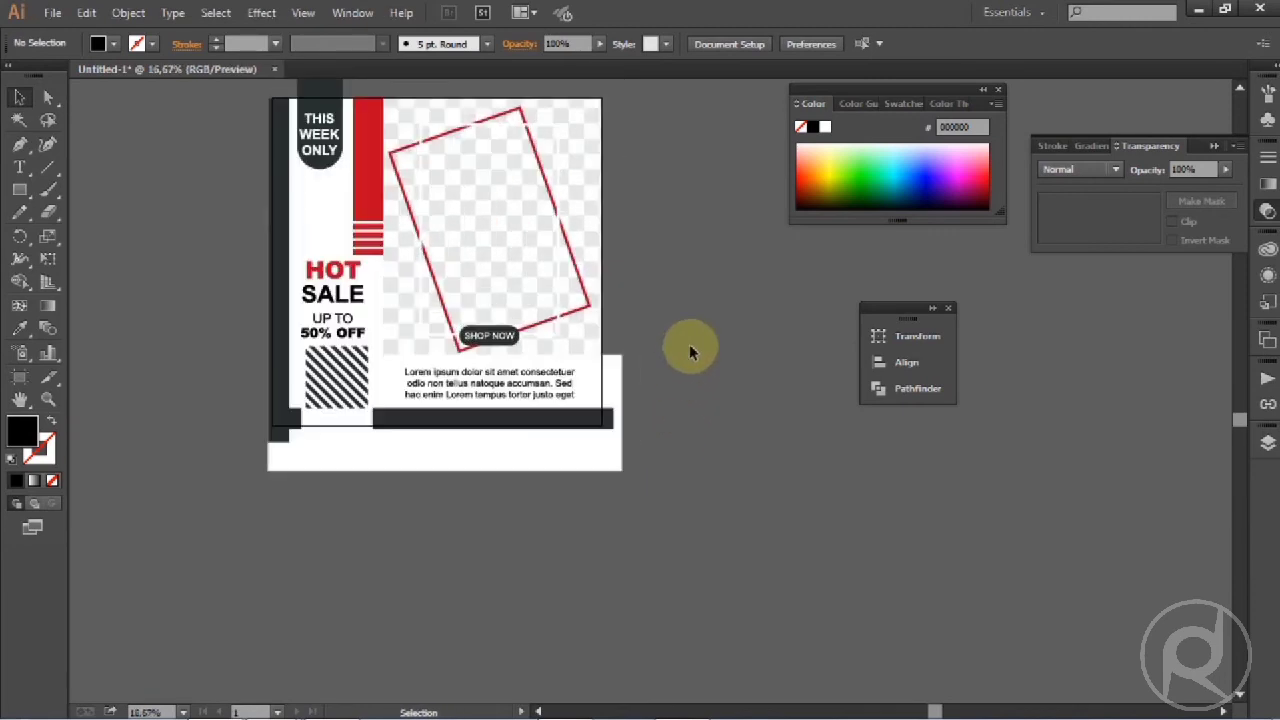
Group the dark THIS WEEK ONLY tab, the dark bars, the striped square and the SHOP NOW pill
scroll(686, 349, "up", 2)
left_click(332, 213)
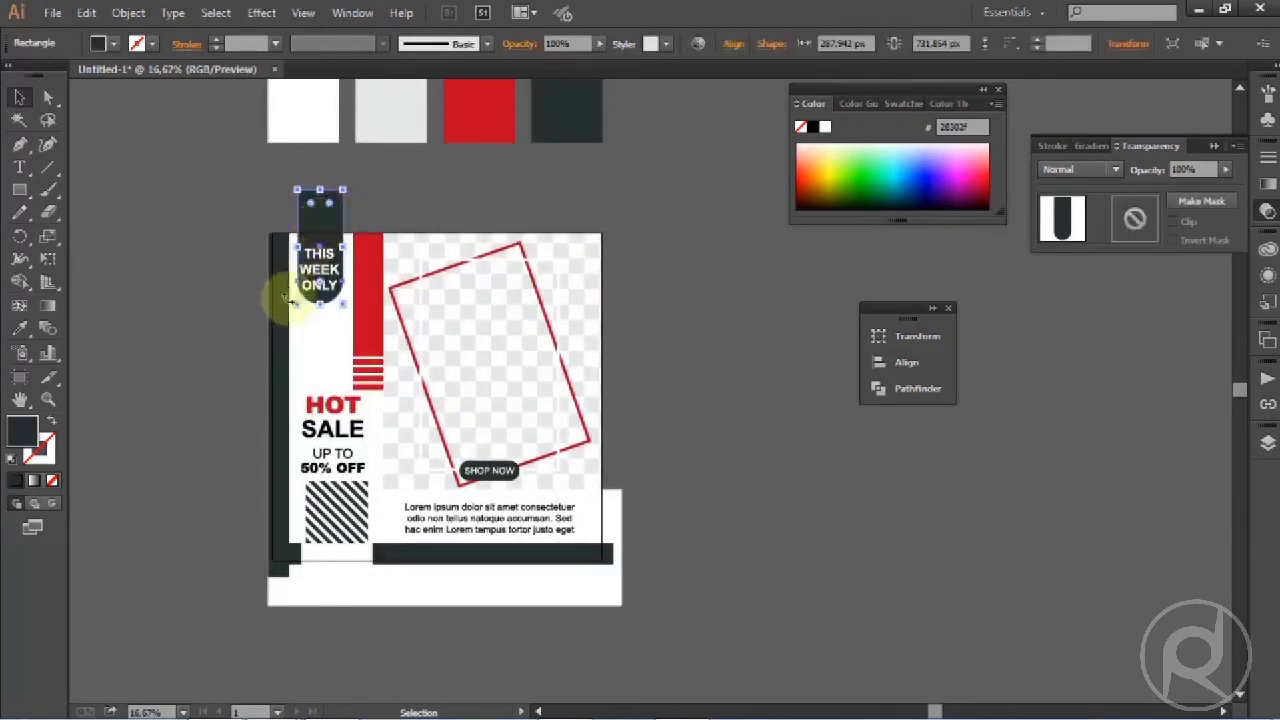
left_click(283, 323, "shift")
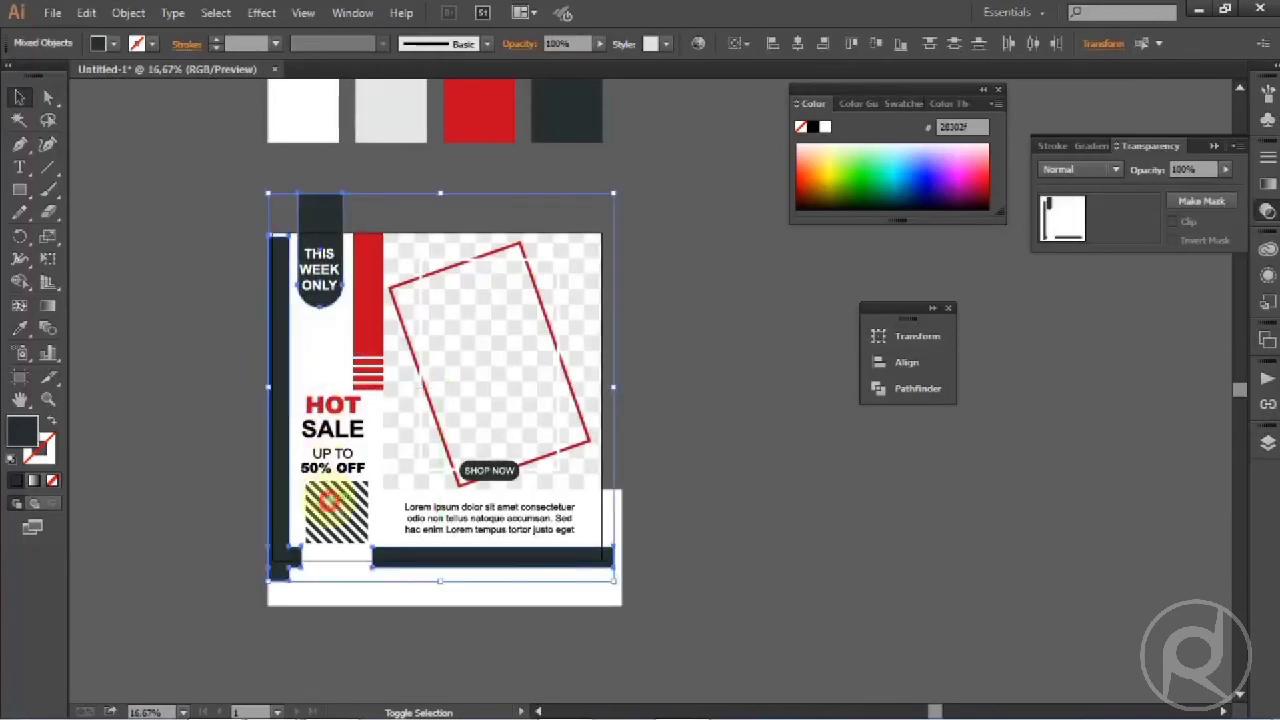
left_click(330, 499, "shift")
left_click(490, 478, "shift")
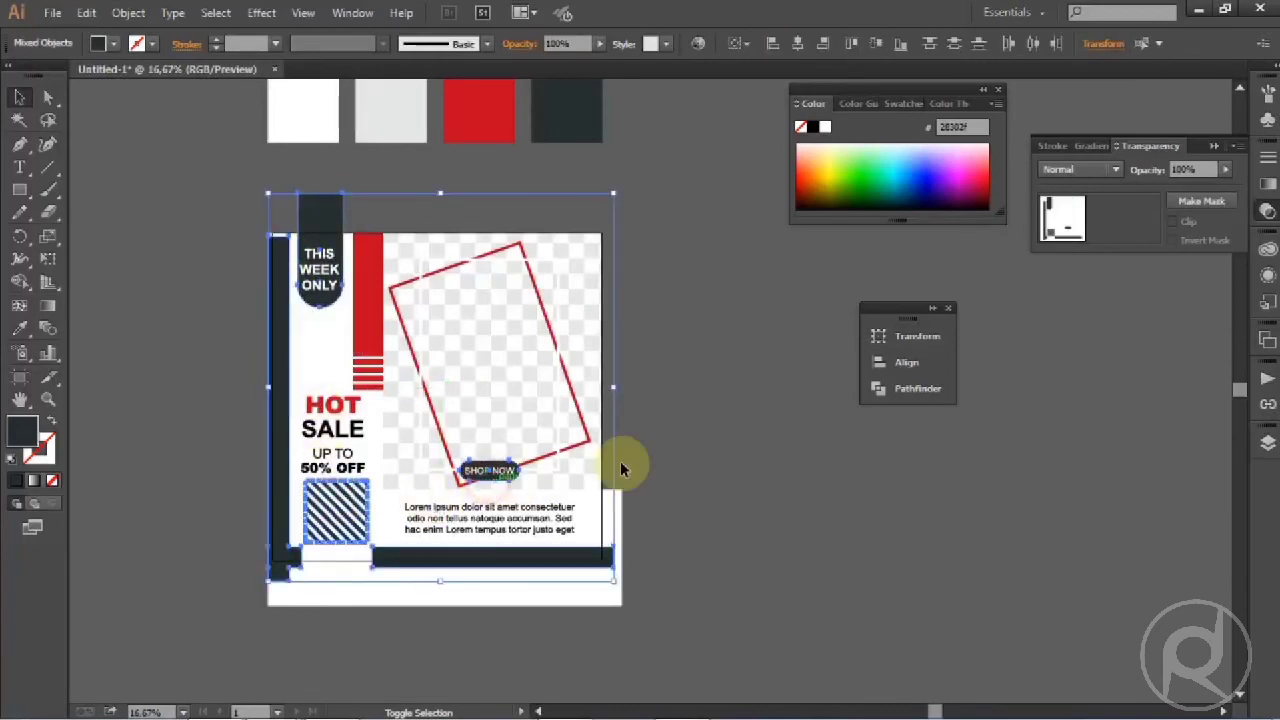
right_click(714, 320)
left_click(758, 410)
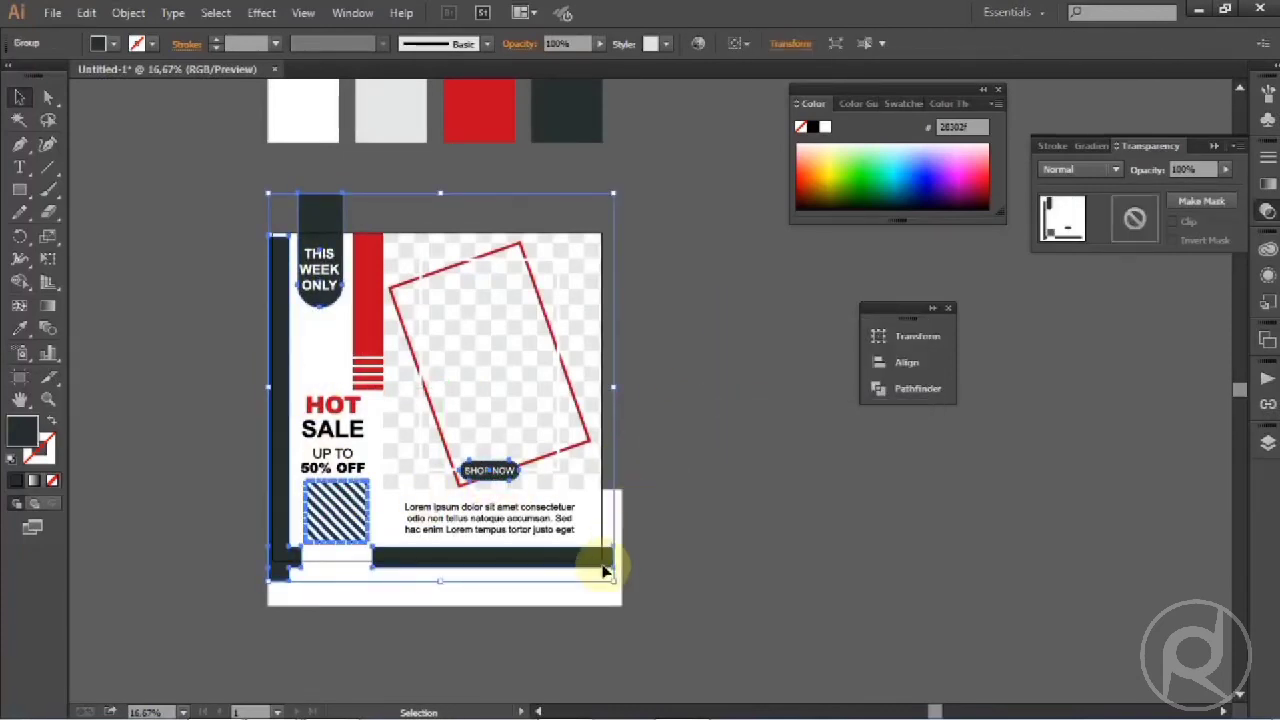
left_click(571, 594)
Unlock the white background path and group it with the red striped bar and the white and red frames
left_click_drag(1262, 398, 1266, 403)
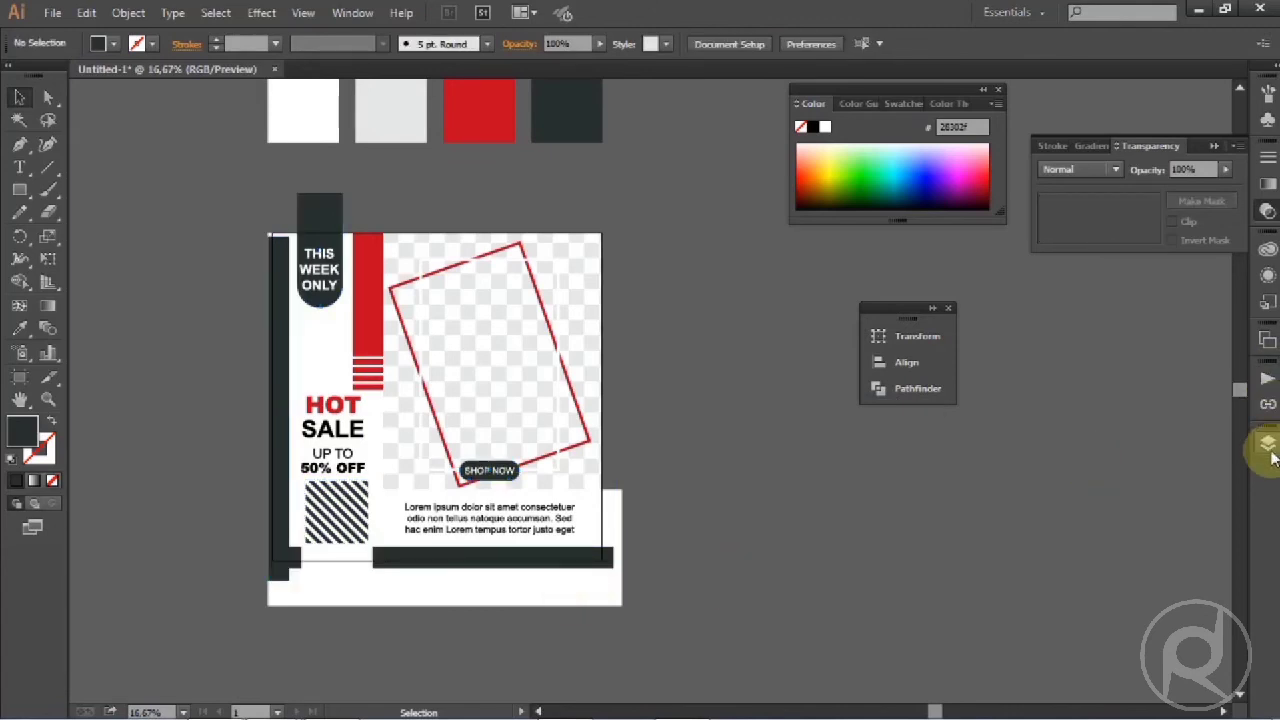
left_click(1270, 450)
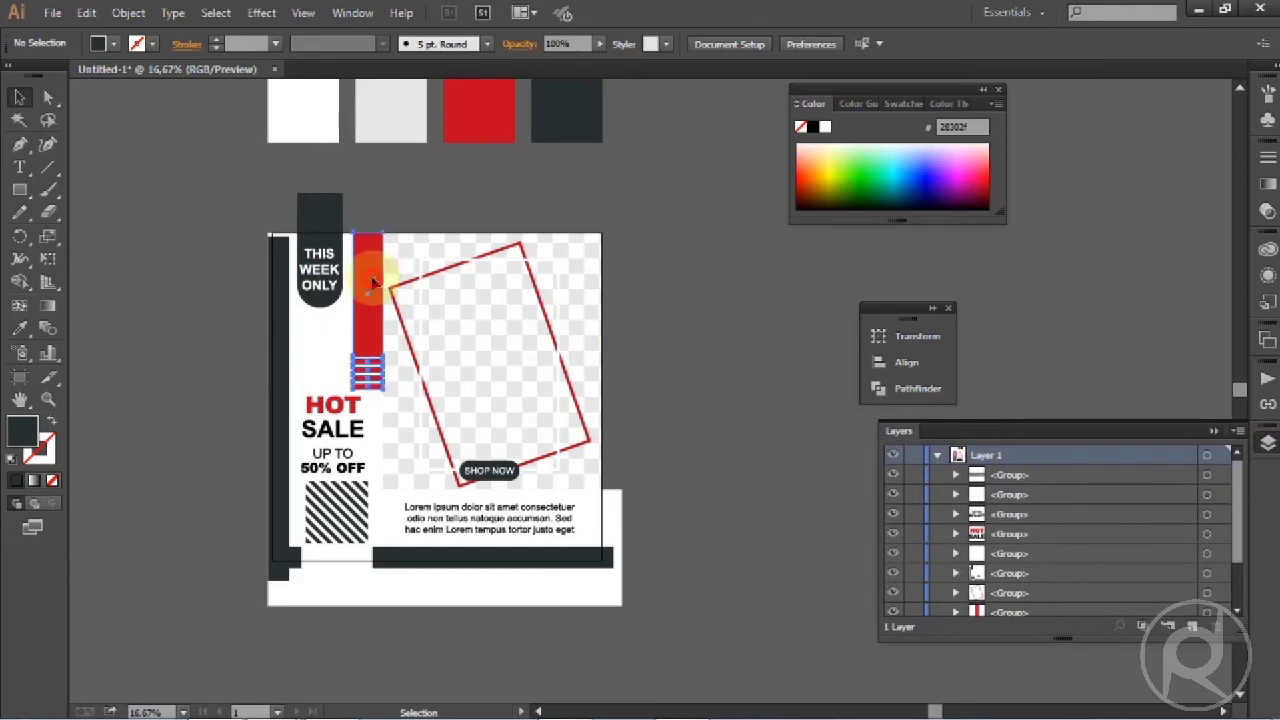
left_click(386, 350)
left_click(414, 338)
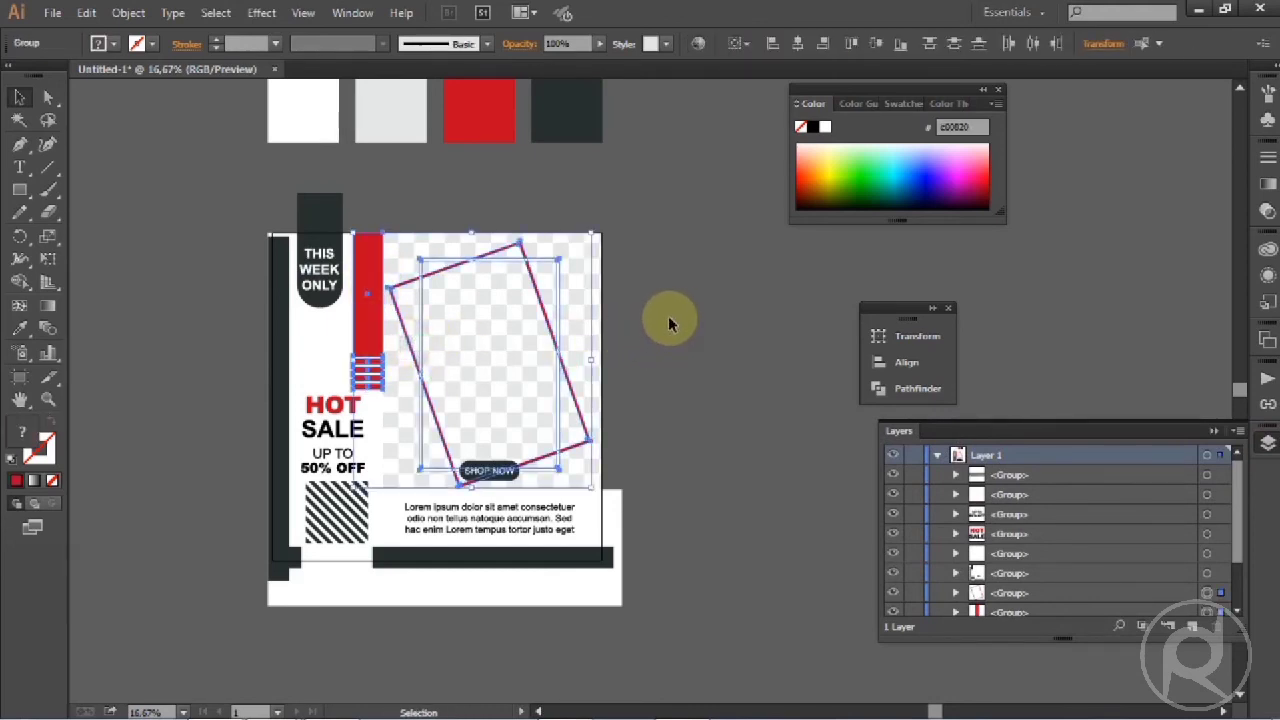
scroll(934, 571, "down", 3)
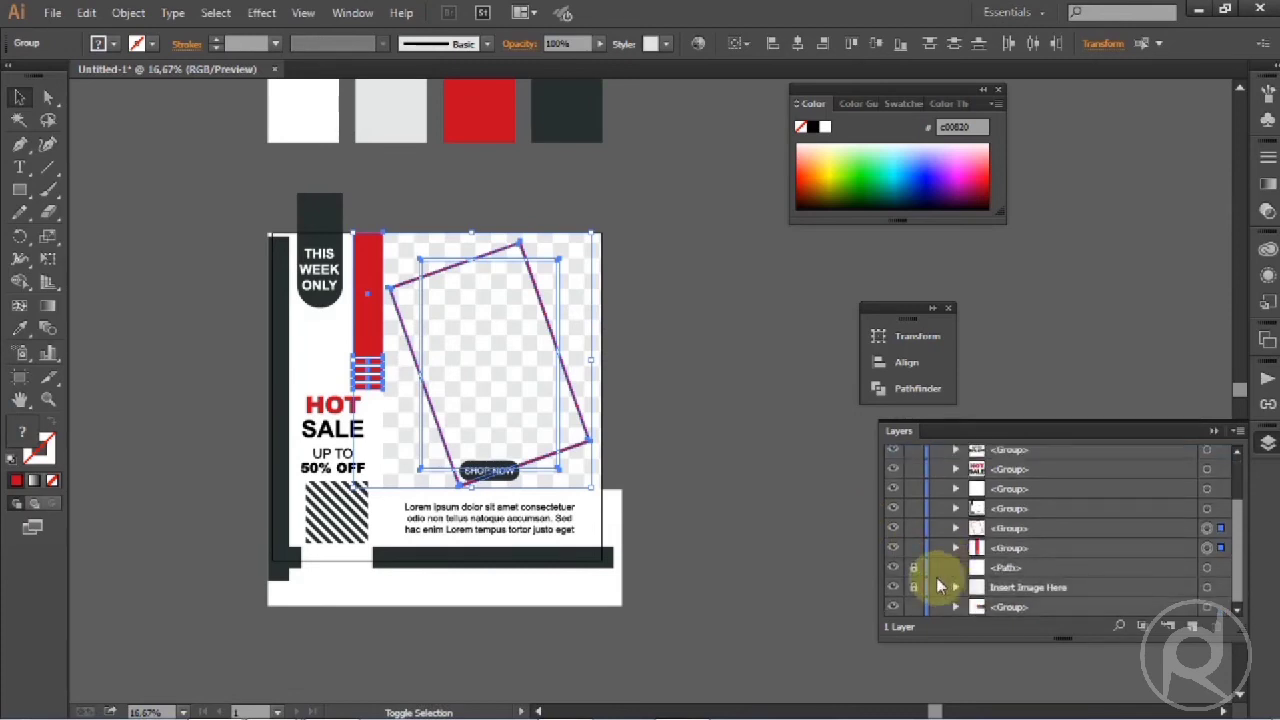
left_click(913, 567)
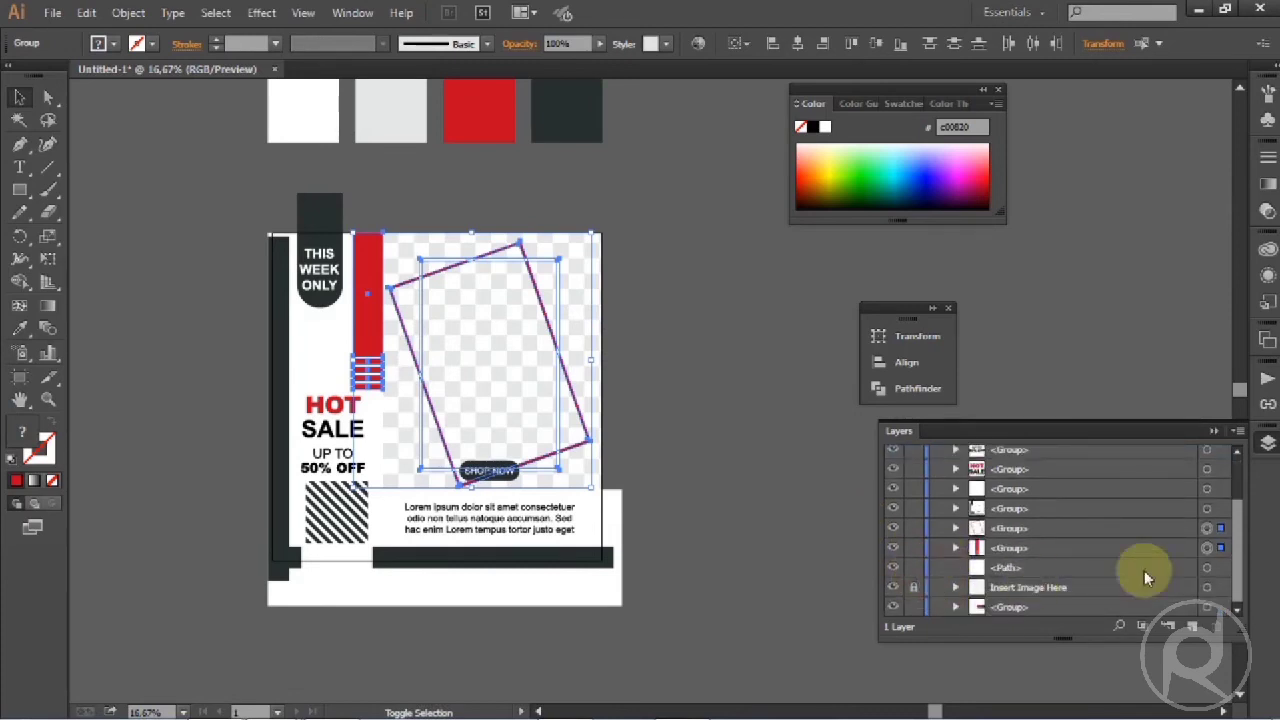
left_click(1207, 567, "shift")
right_click(749, 360)
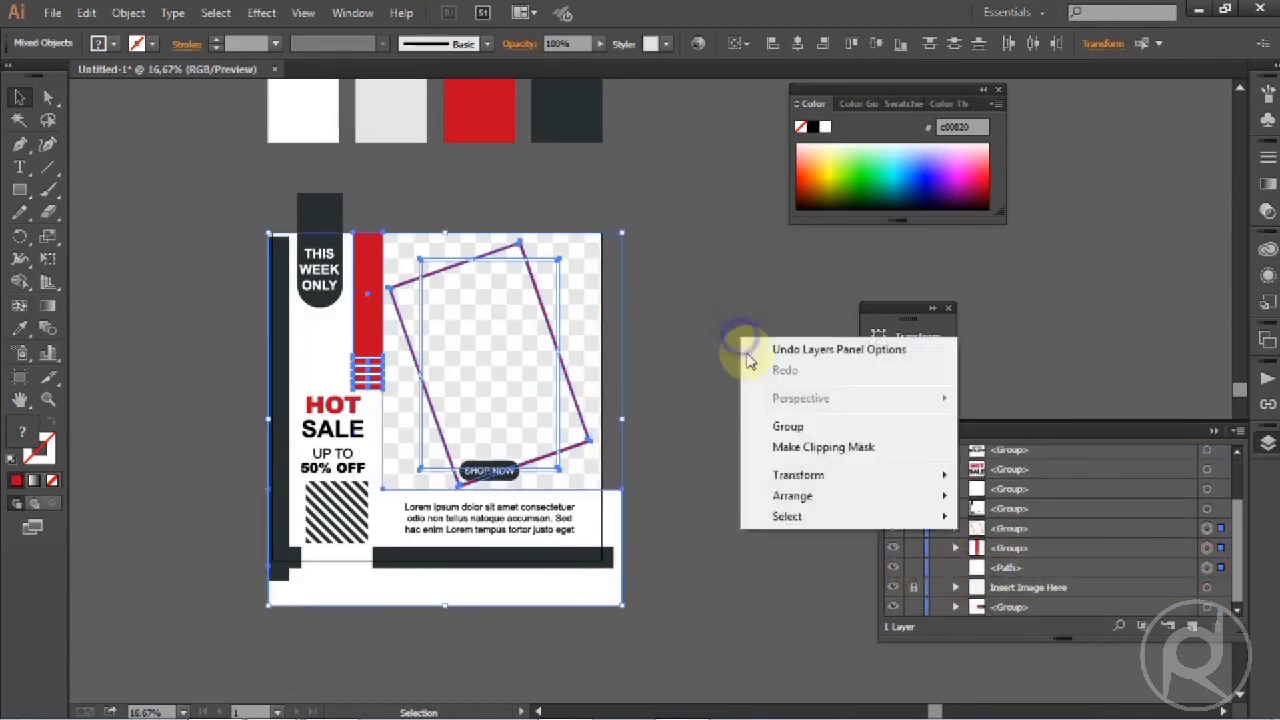
left_click(787, 428)
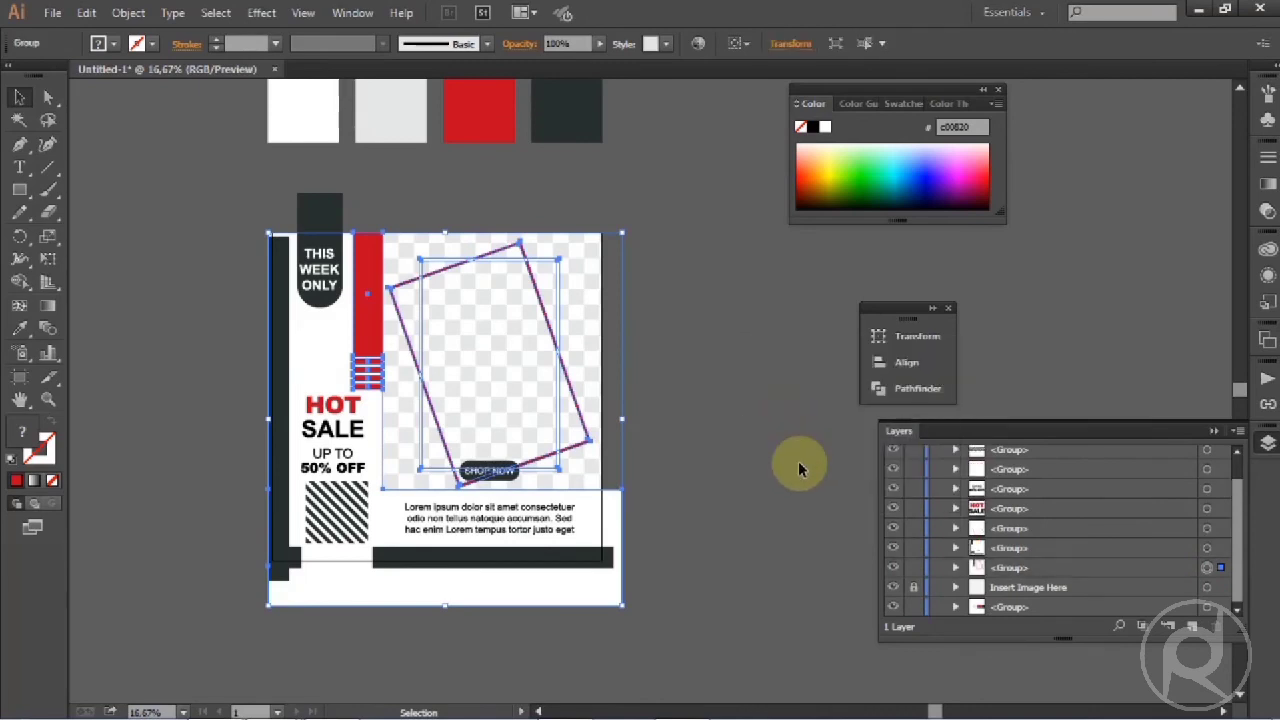
scroll(799, 468, "down", 1)
left_click(786, 460)
left_click(517, 482)
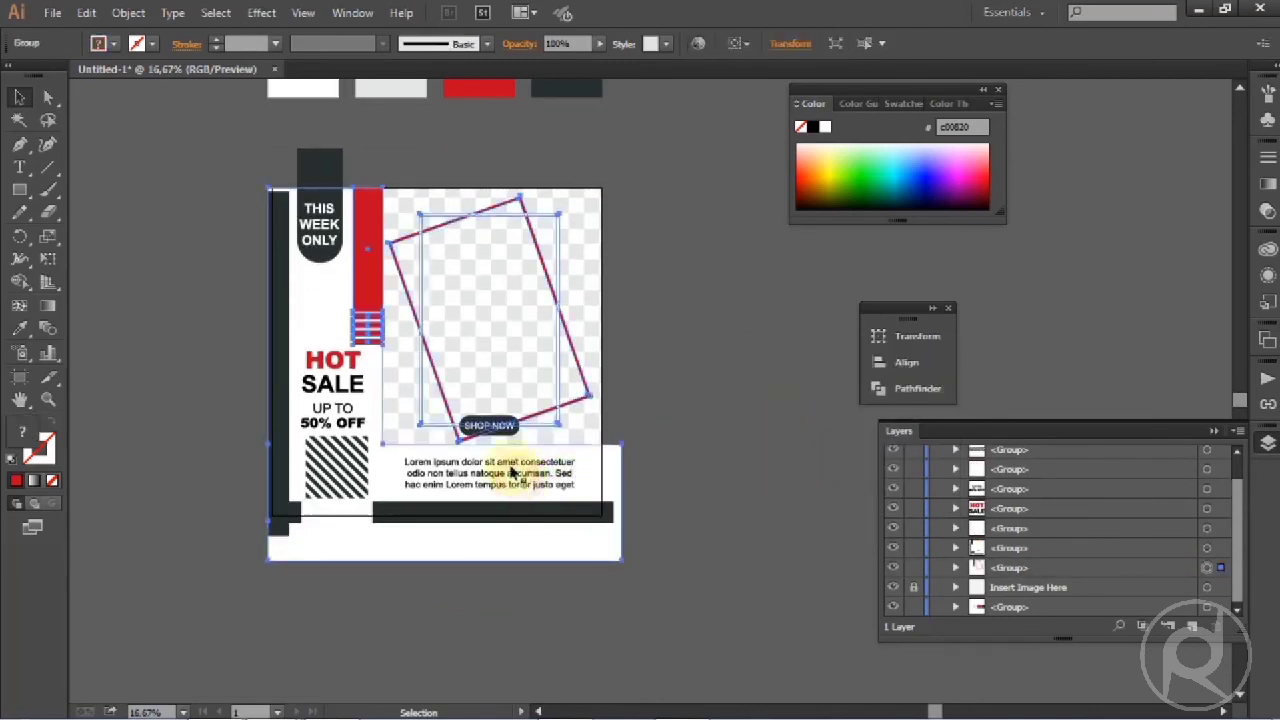
left_click(723, 464)
Group all the lettering: SHOP NOW, the placeholder paragraph, UP TO 50% OFF, HOT SALE and THIS WEEK ONLY
scroll(500, 446, "up", 1)
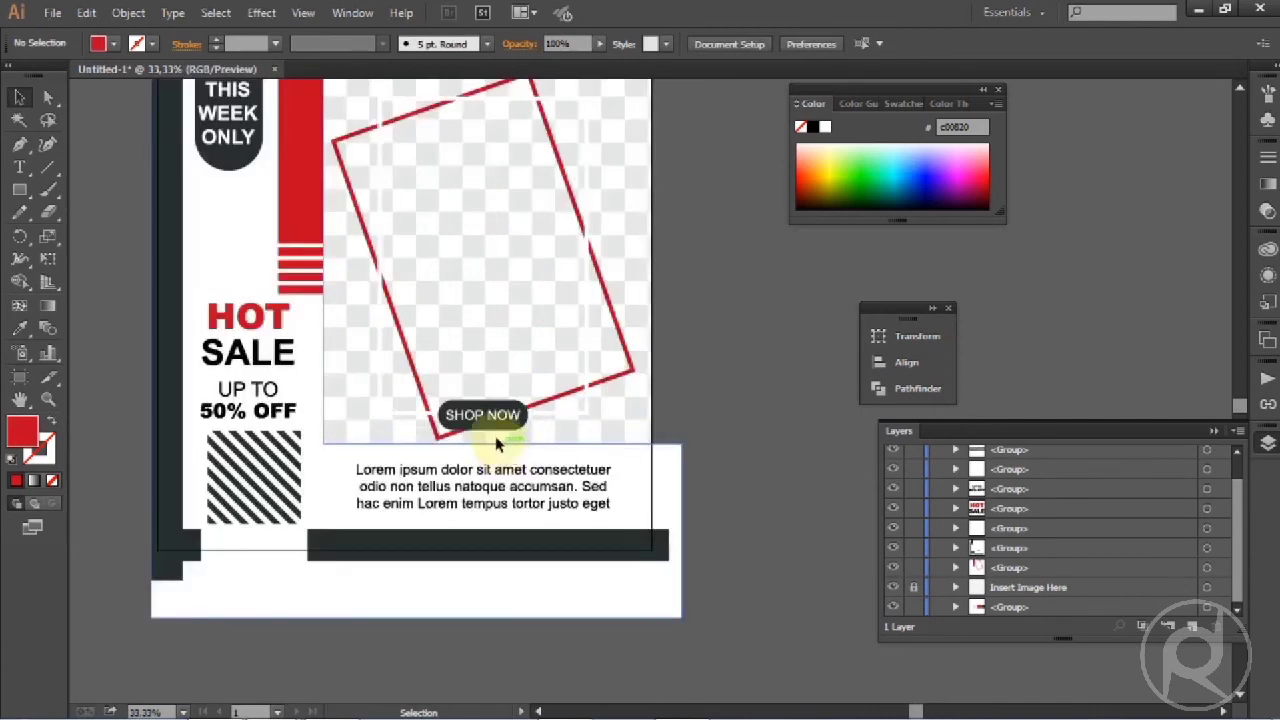
scroll(497, 444, "up", 1)
left_click(488, 410)
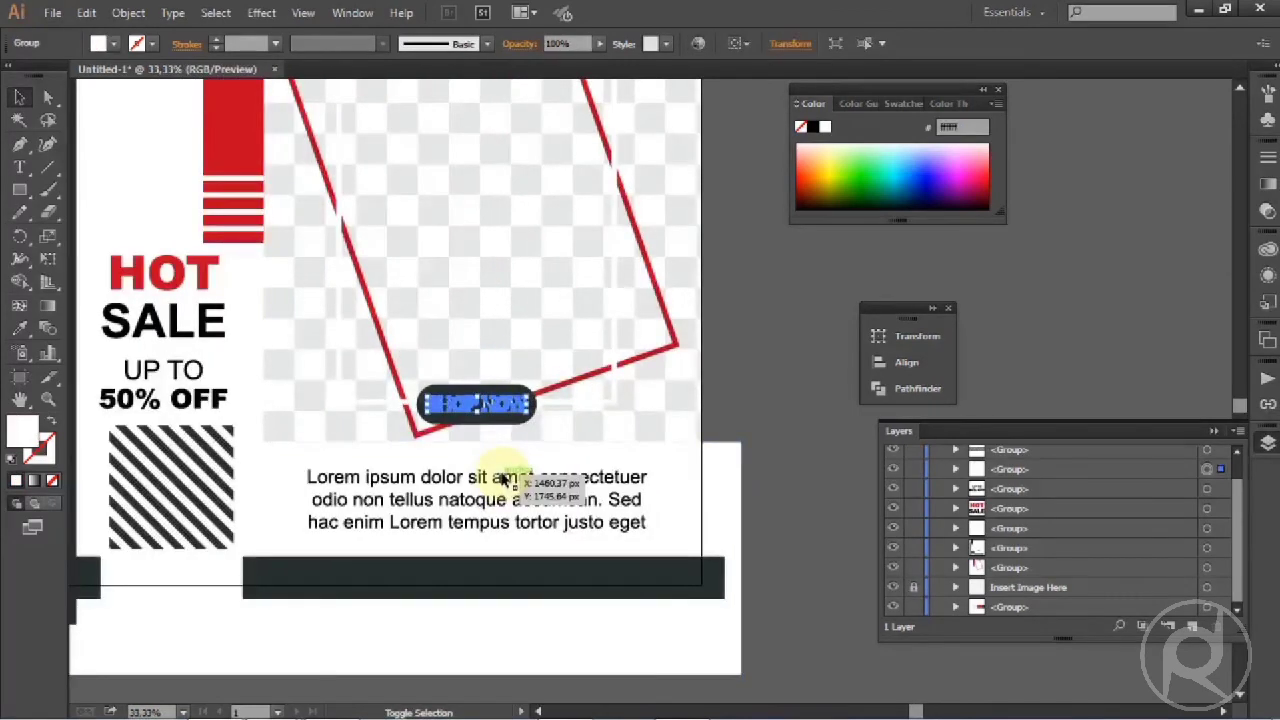
left_click(503, 480, "shift")
left_click(190, 372, "shift")
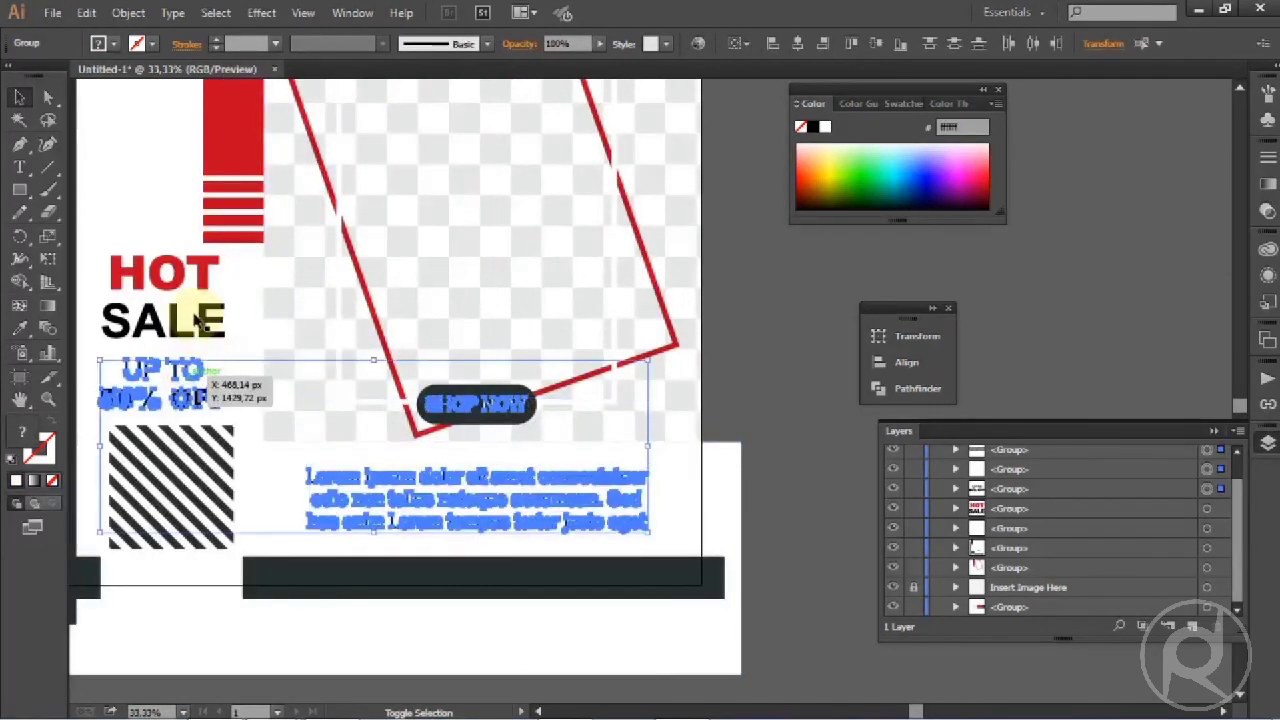
left_click(176, 314, "shift")
scroll(176, 314, "down", 2)
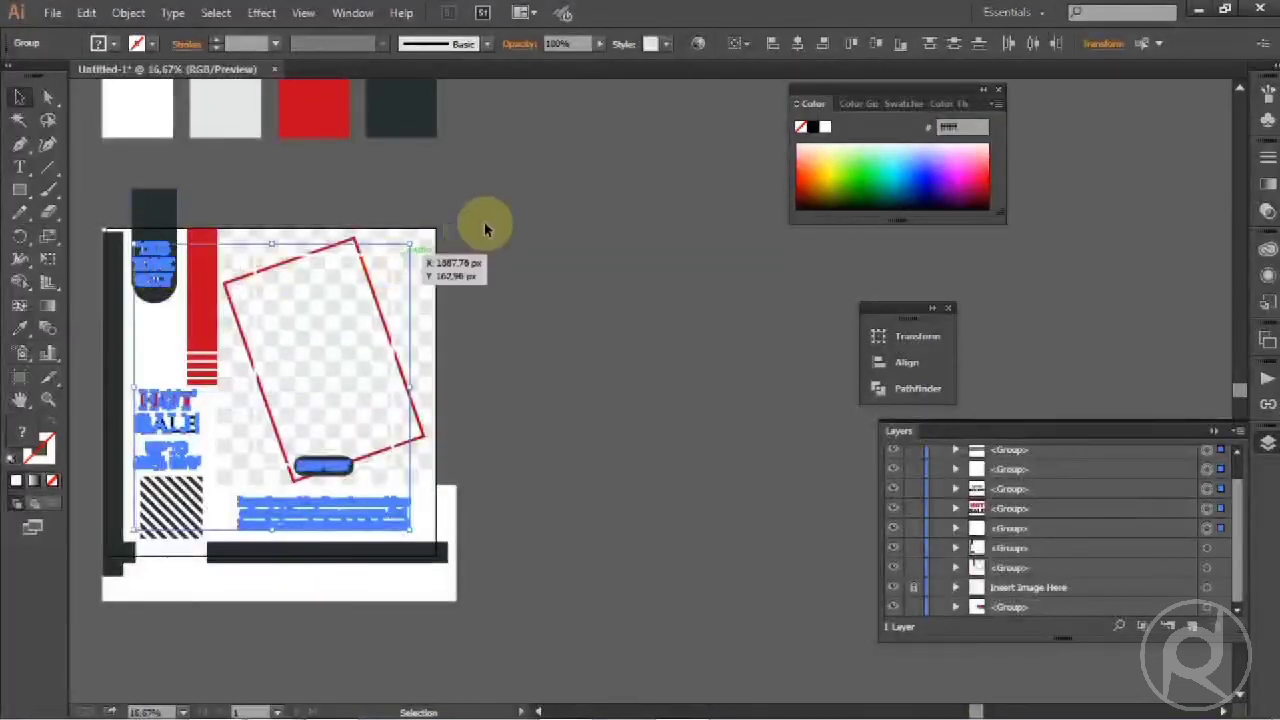
right_click(537, 200)
left_click(566, 288)
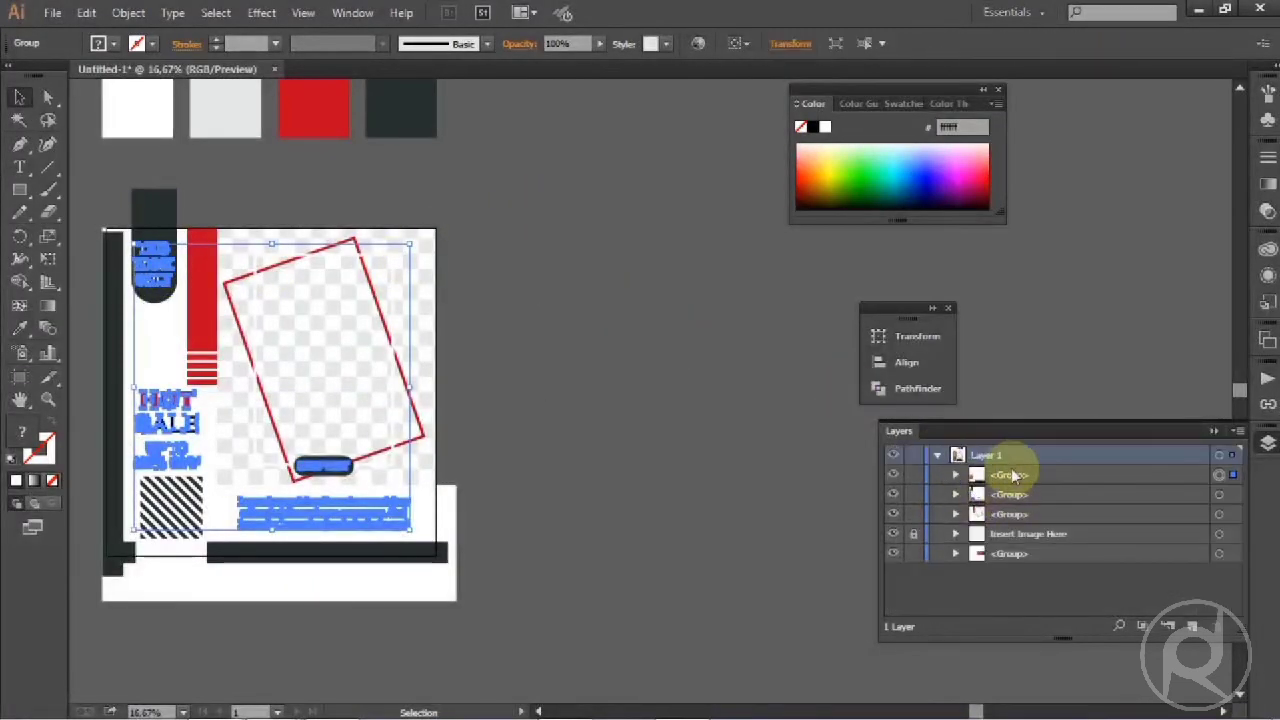
Rename the lettering group in the layer list as Text
double_click(1015, 474)
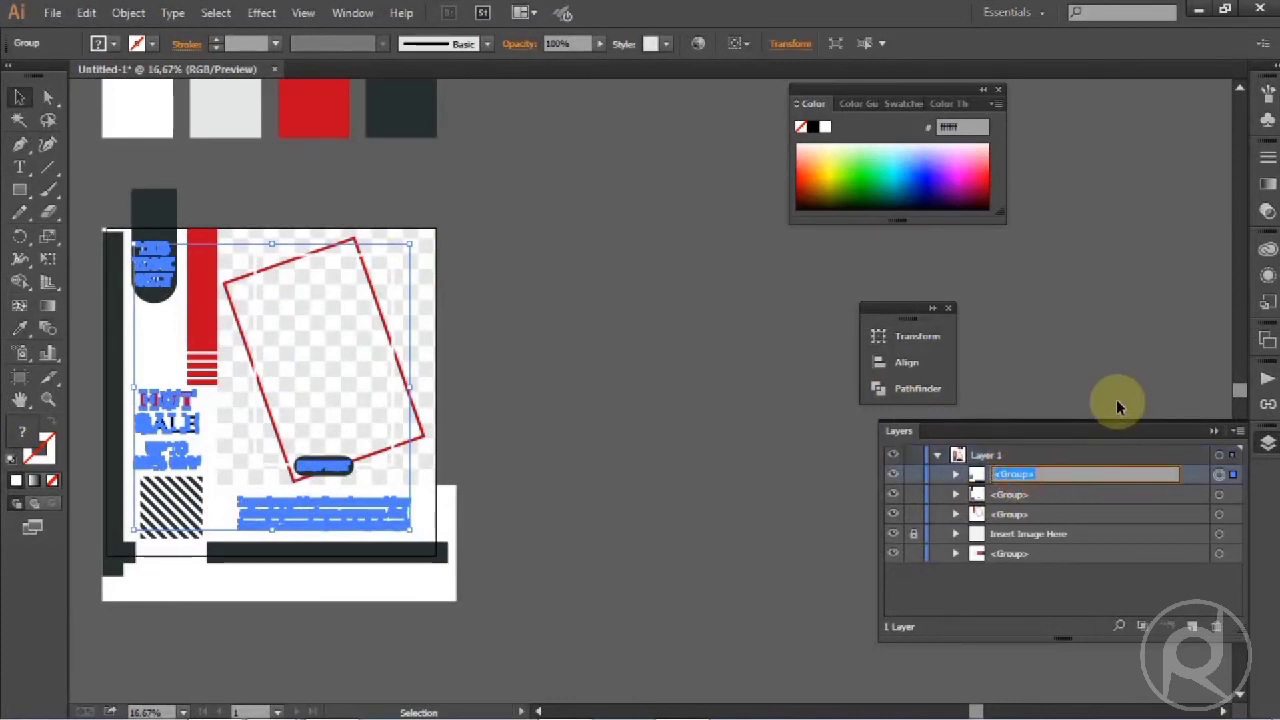
key("BackSpace")
type("T")
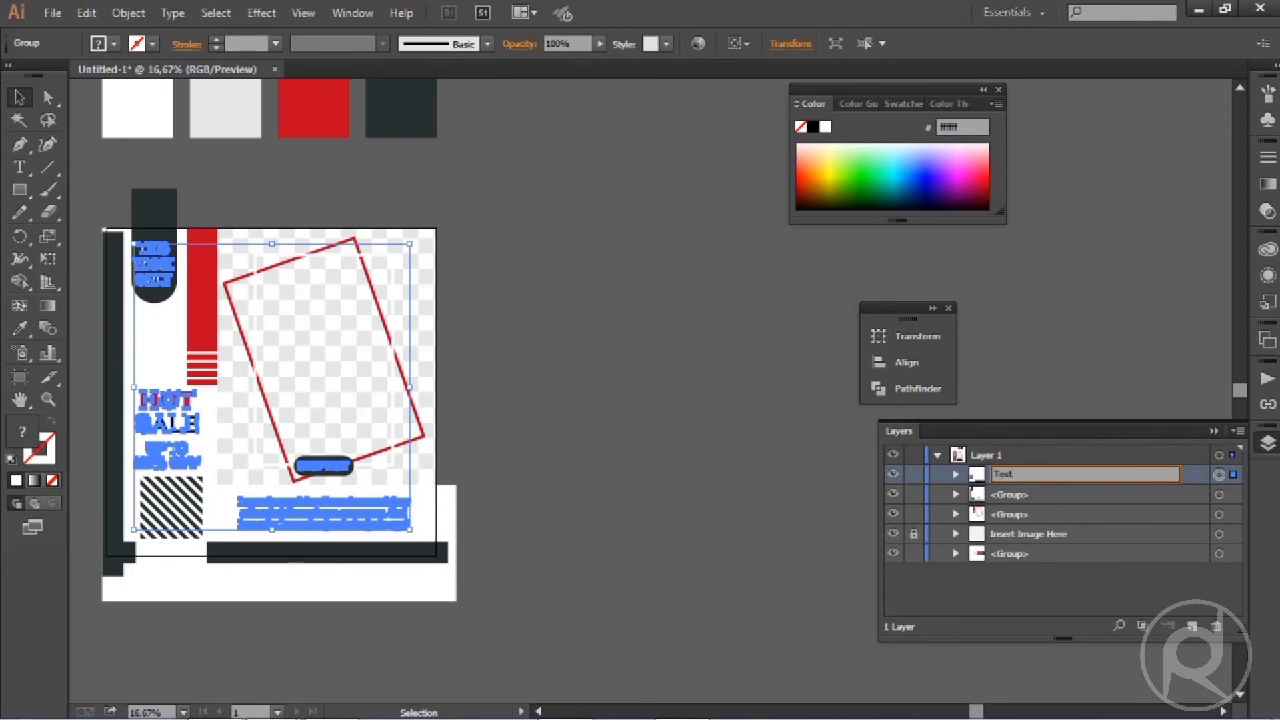
type("ext")
left_click(836, 458)
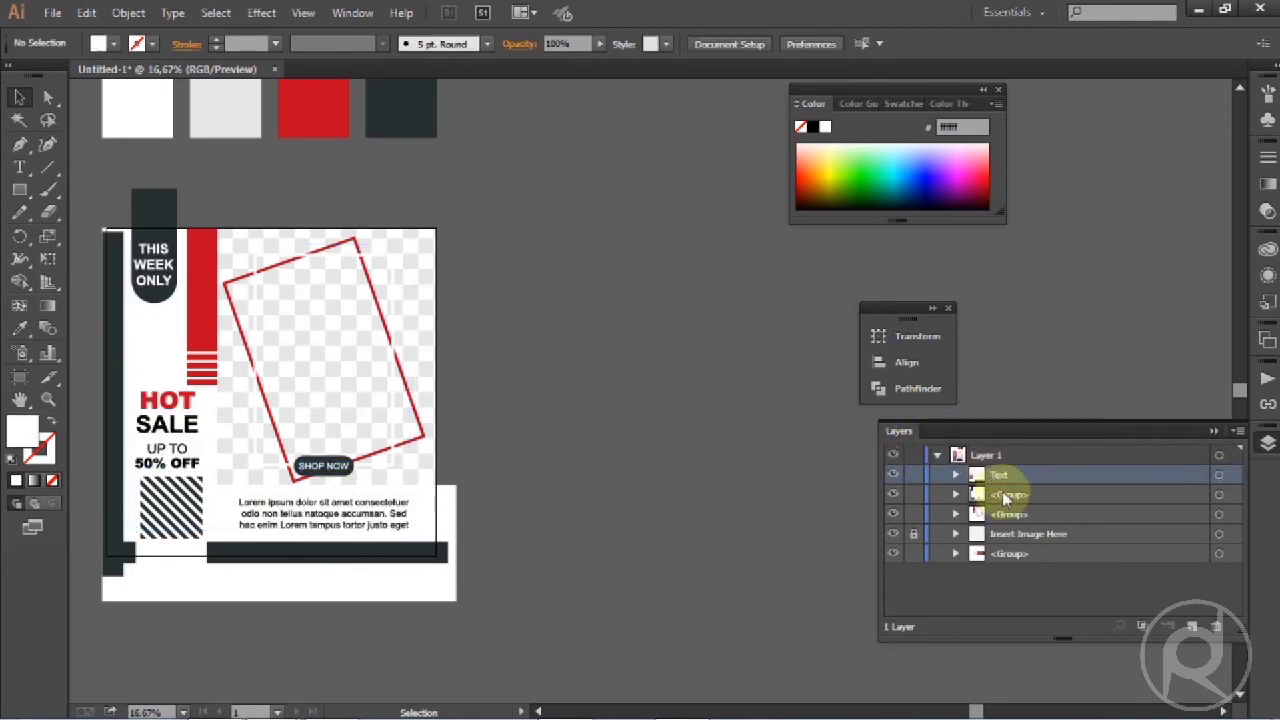
Rename the group of dark tab, dark bars, striped square and pill as Object in the layer list
double_click(1004, 492)
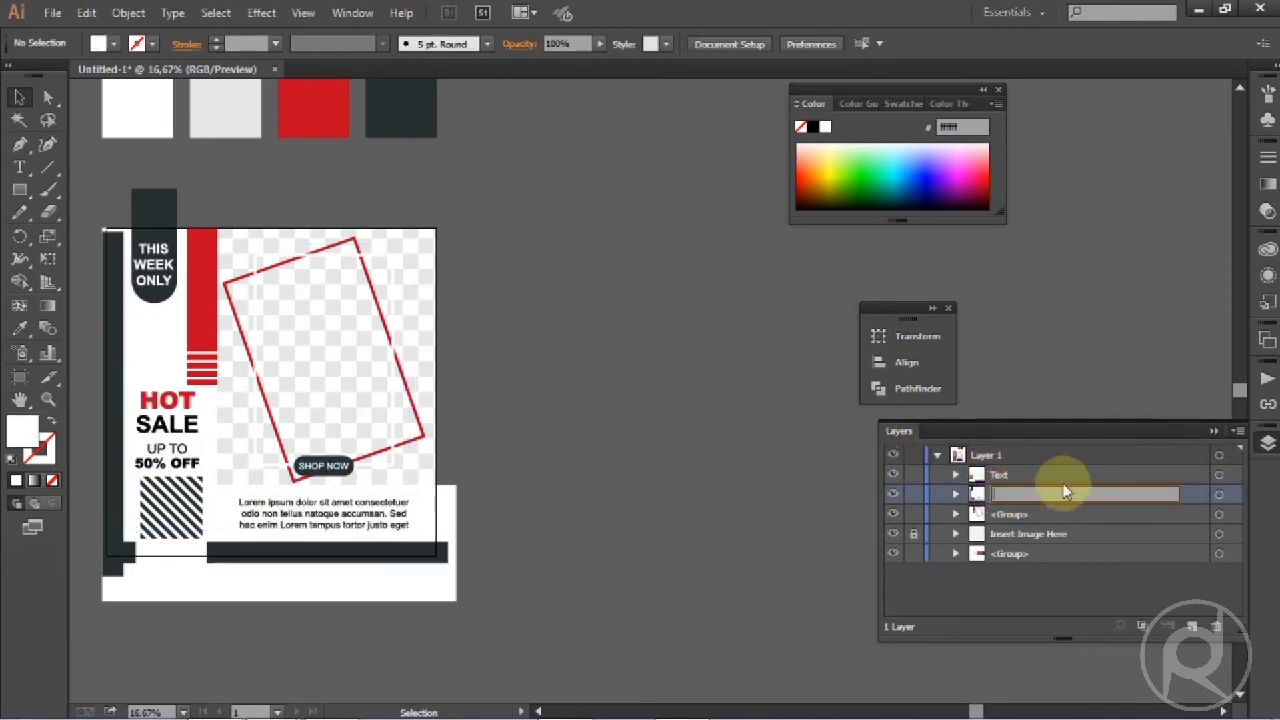
type("Object")
left_click(720, 494)
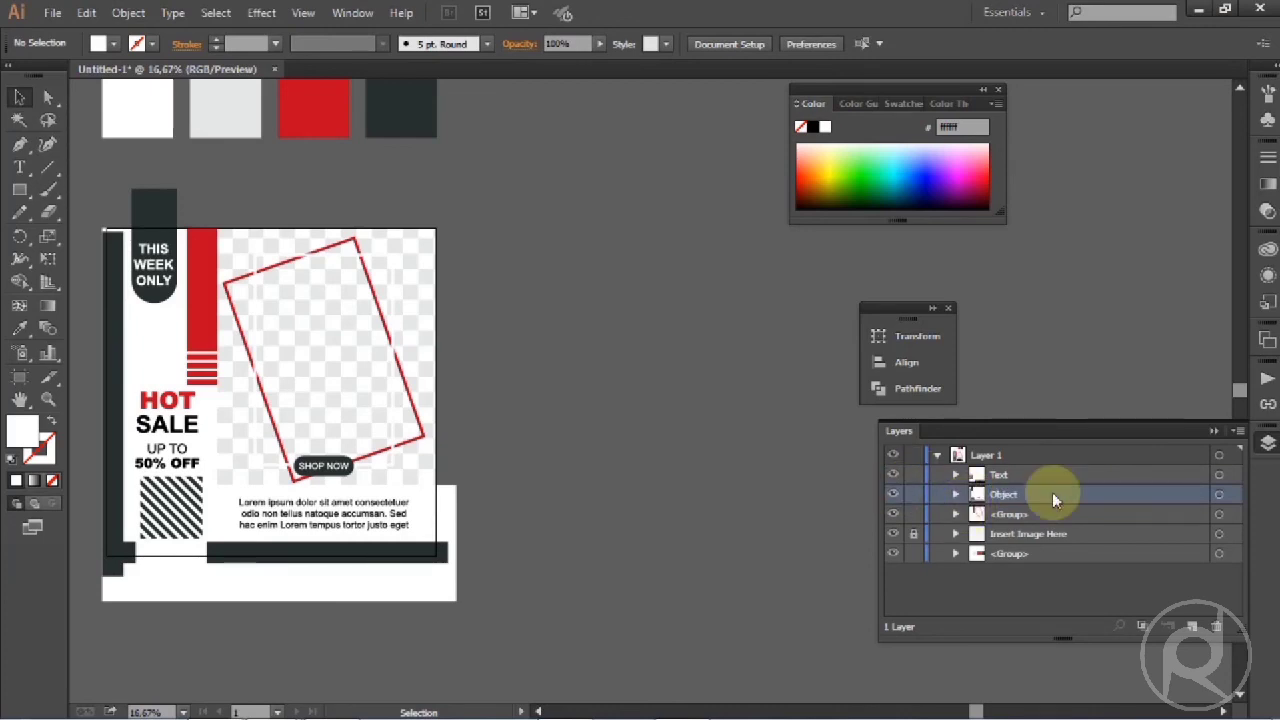
left_click(1231, 495)
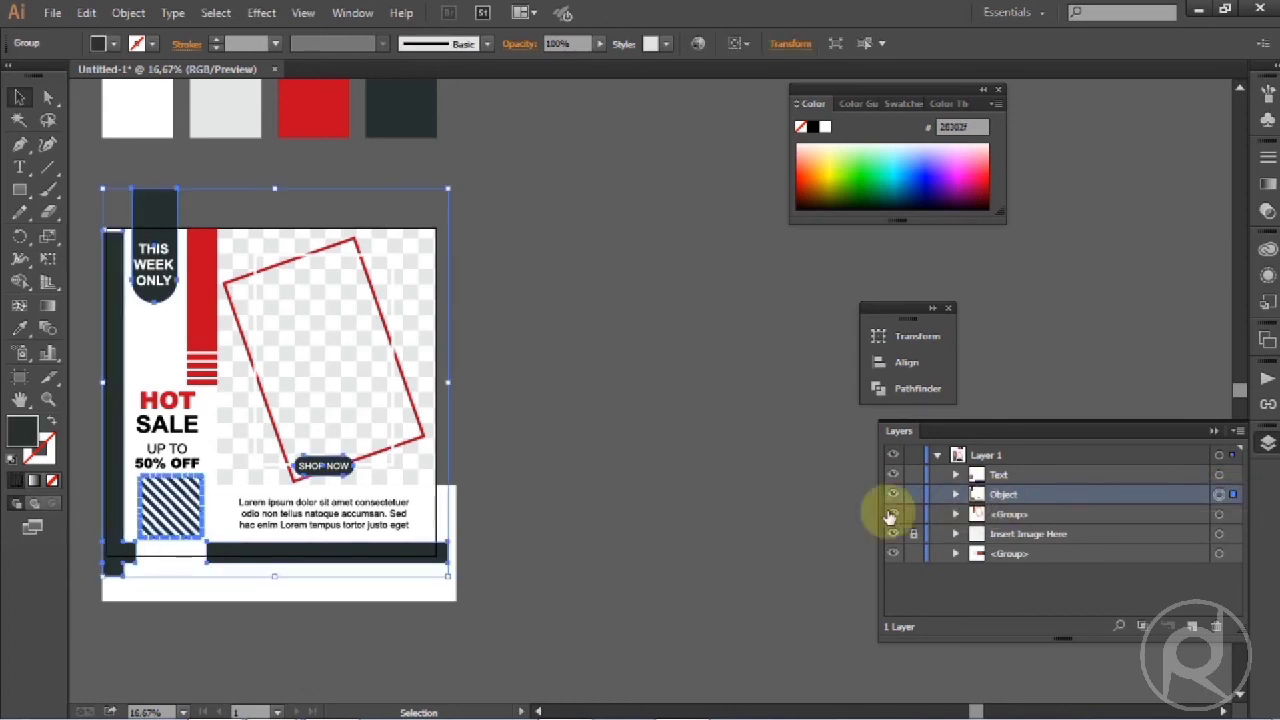
left_click(794, 517)
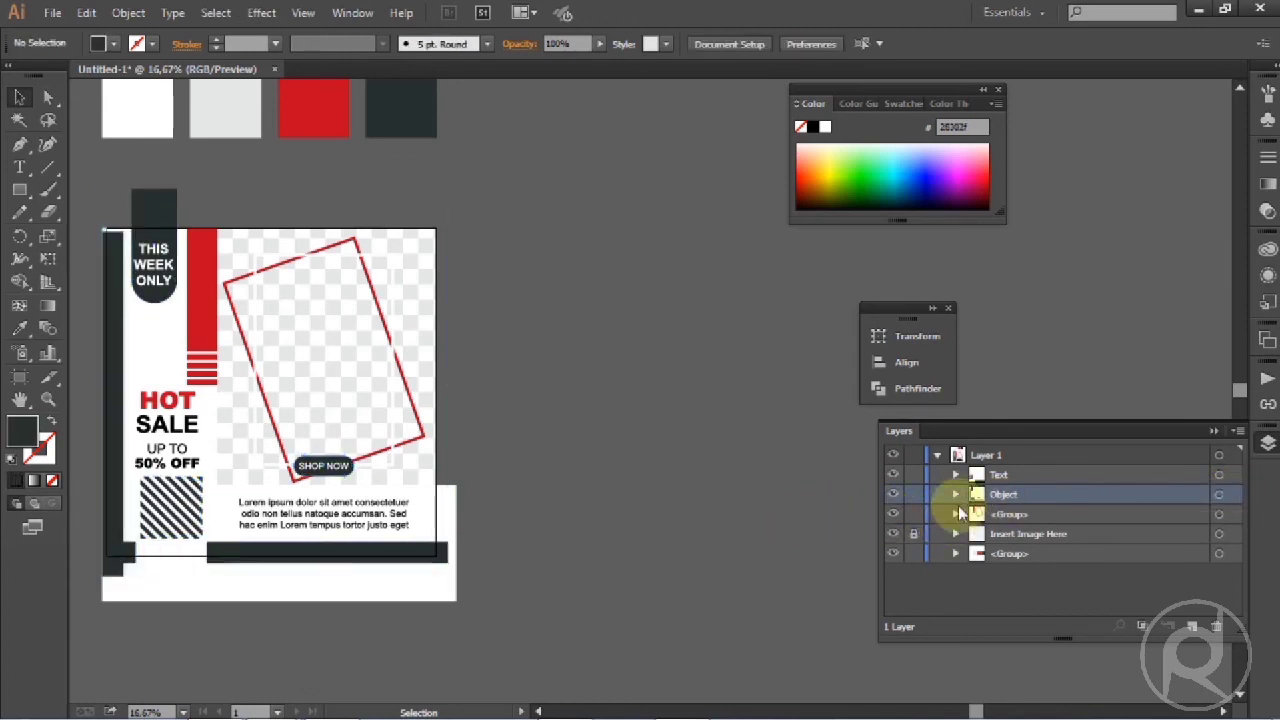
Move the unnamed group of white background, red striped bar and frames into the Object group, at its end
left_click(1226, 515)
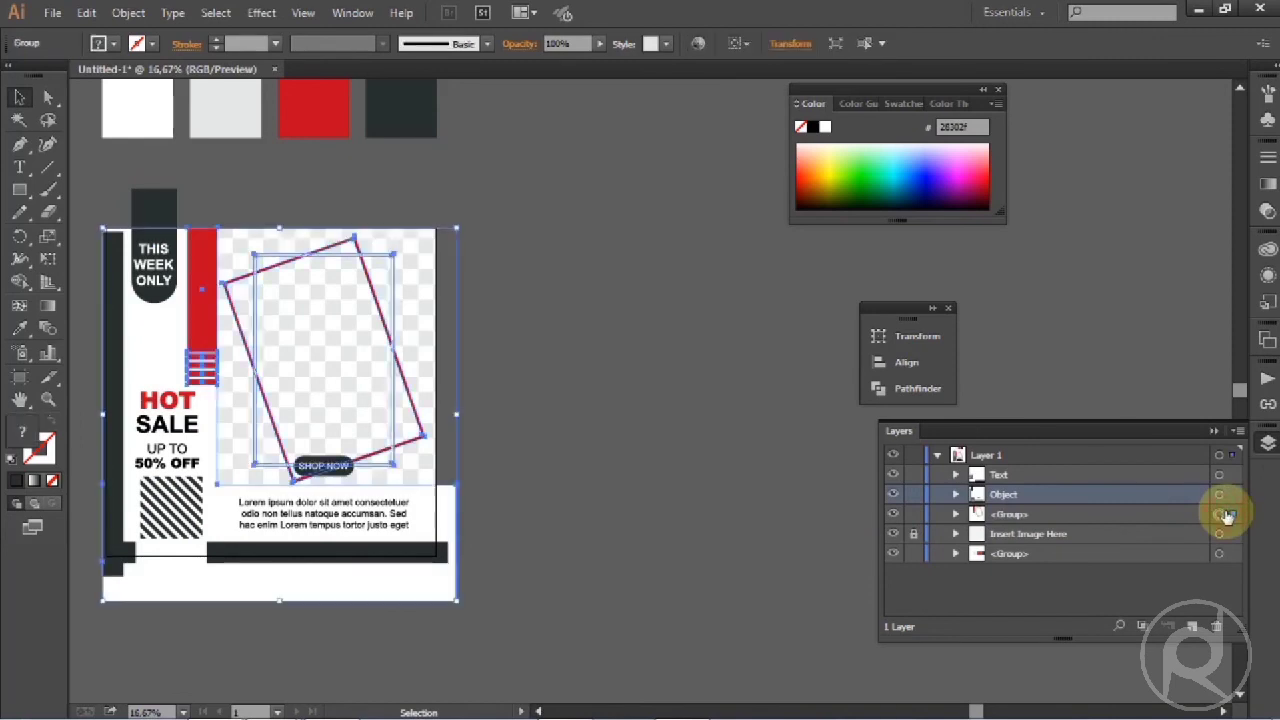
left_click(957, 495)
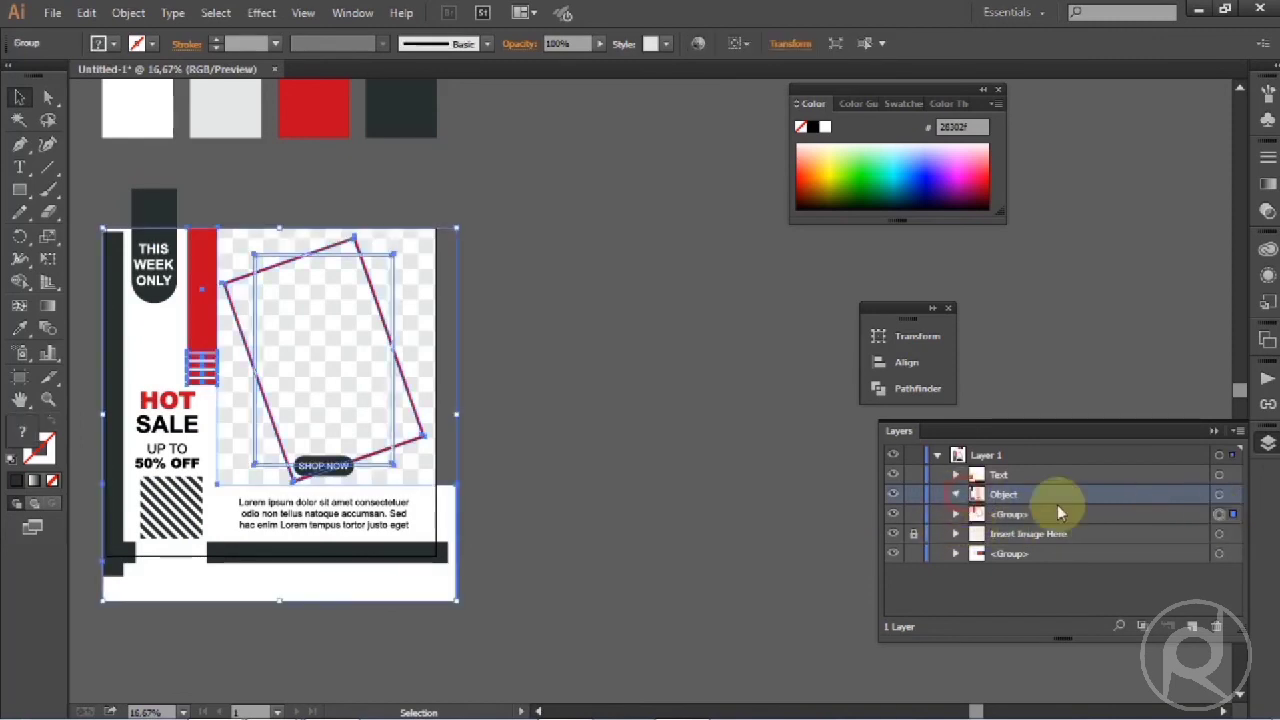
scroll(1086, 507, "down", 1)
left_click_drag(1022, 577, 1018, 556)
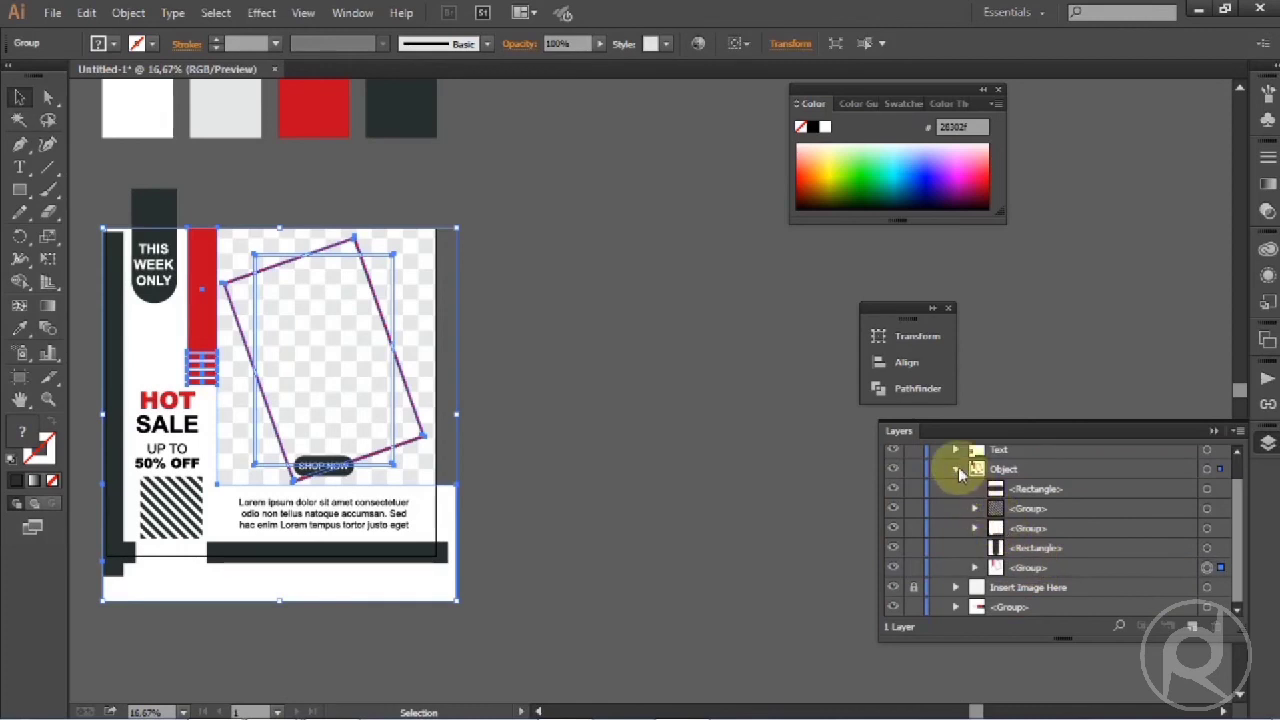
left_click(956, 469)
left_click(586, 457)
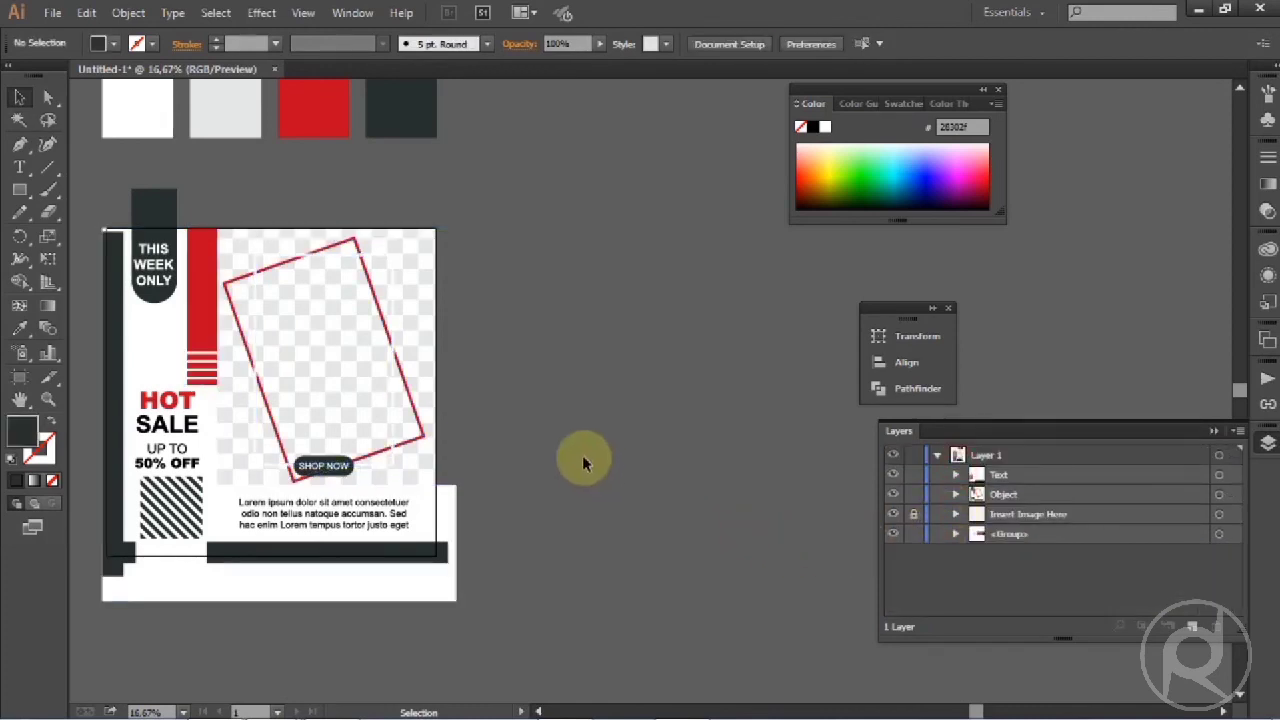
Unlock the Insert Image Here group, copy its clipping rectangle in place and move the copy above the Text group
left_click(913, 513)
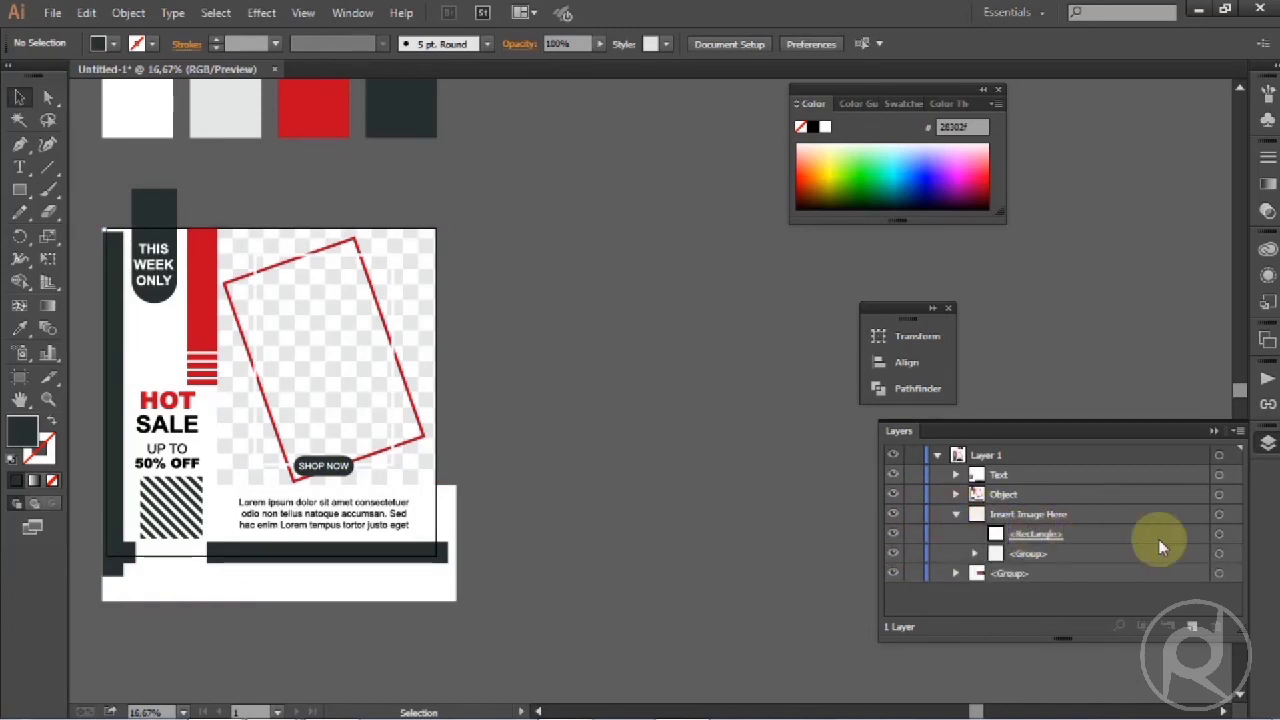
left_click(1233, 537)
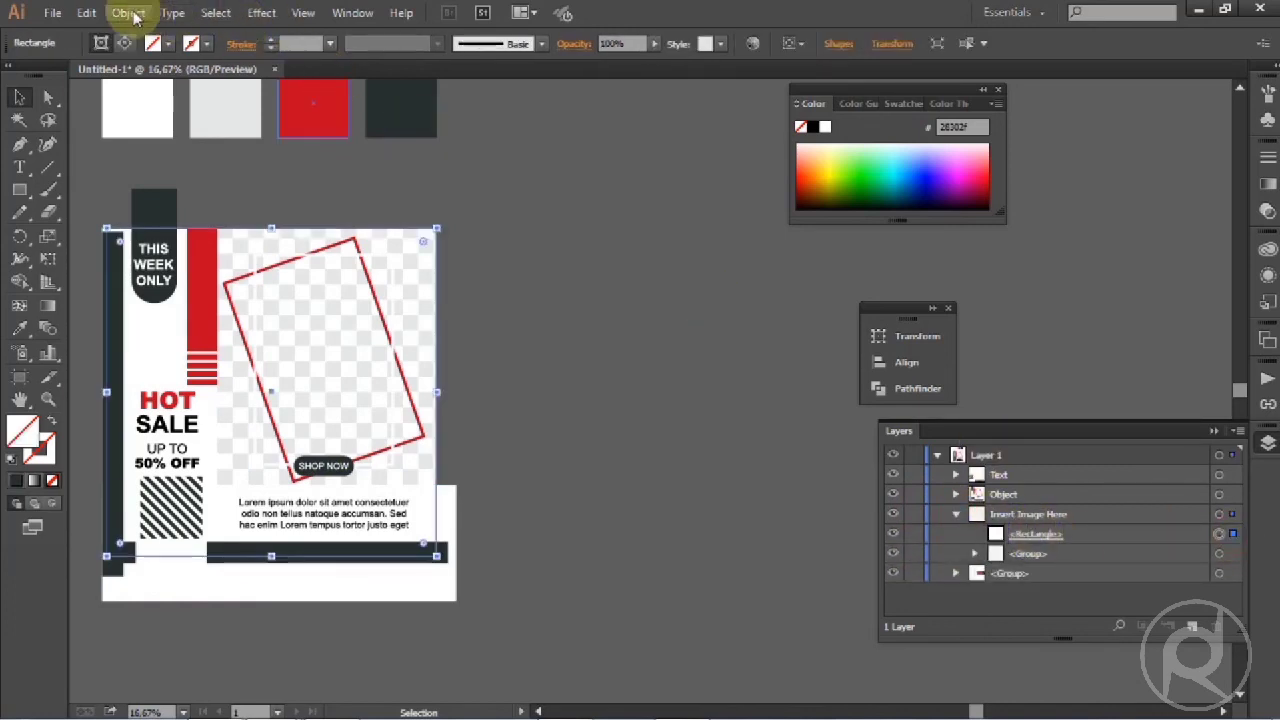
left_click(86, 12)
left_click(115, 103)
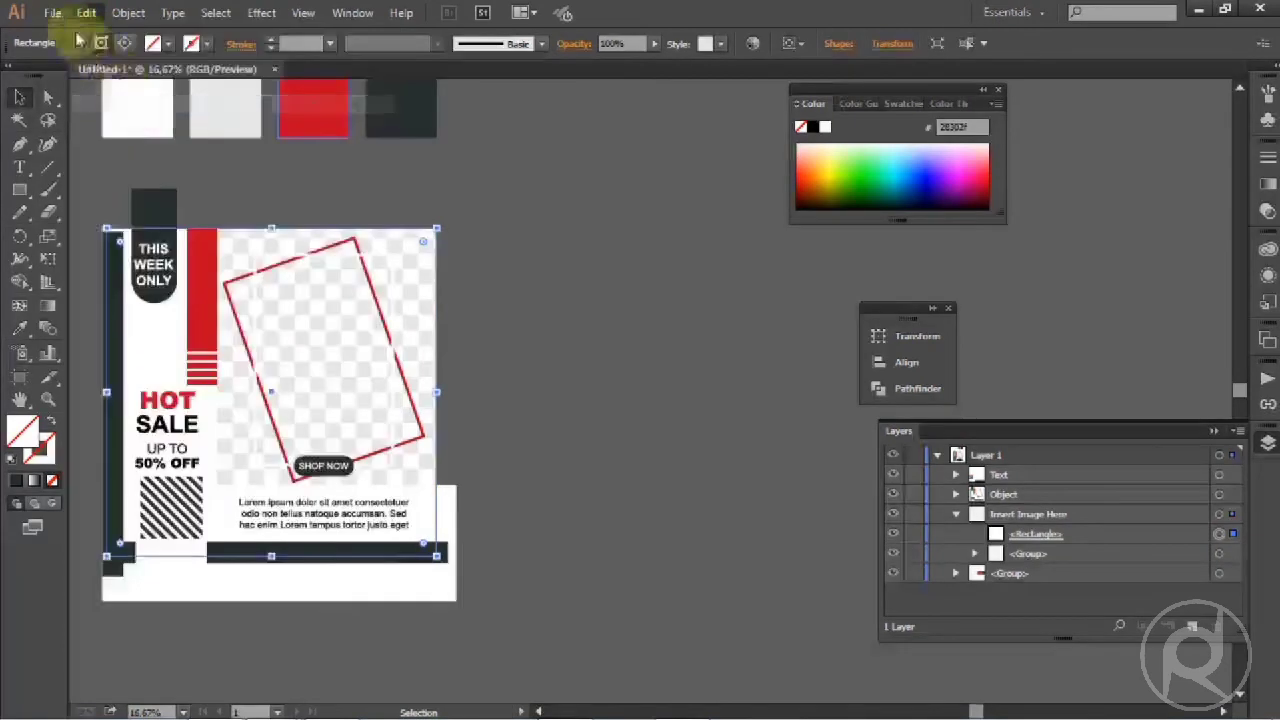
left_click(86, 12)
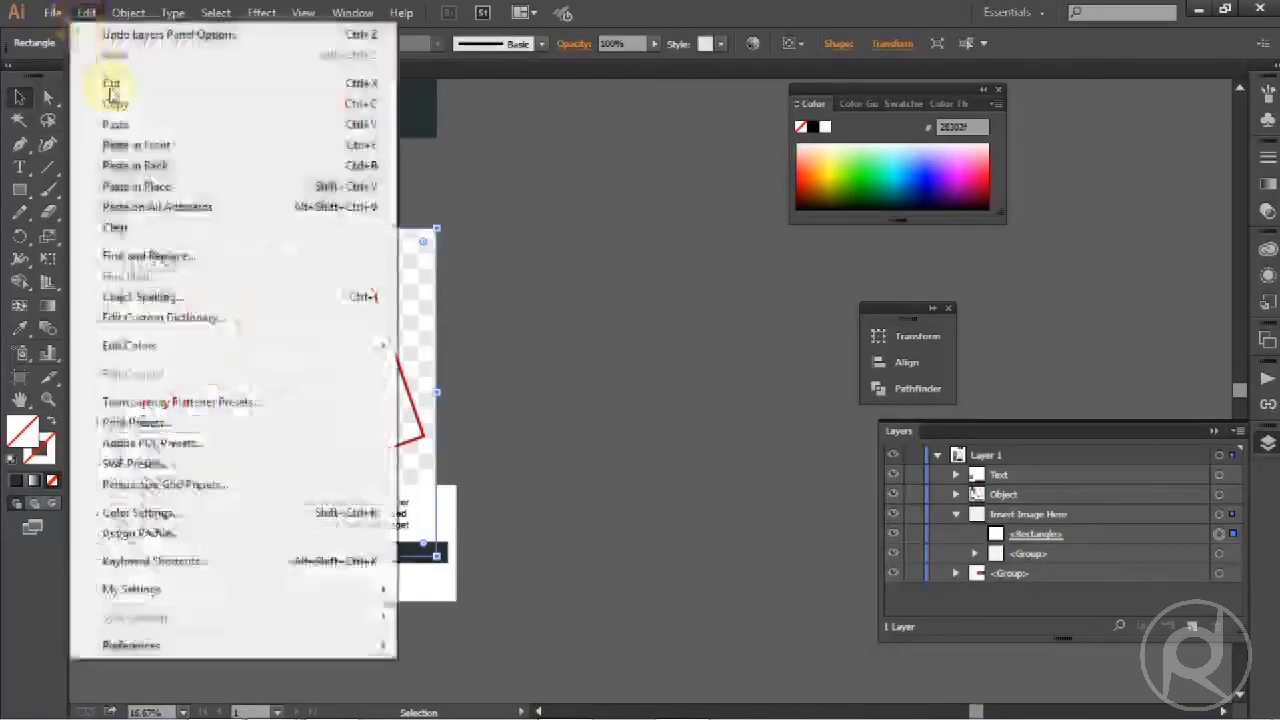
left_click(157, 146)
left_click_drag(1018, 543, 1004, 466)
left_click(958, 537)
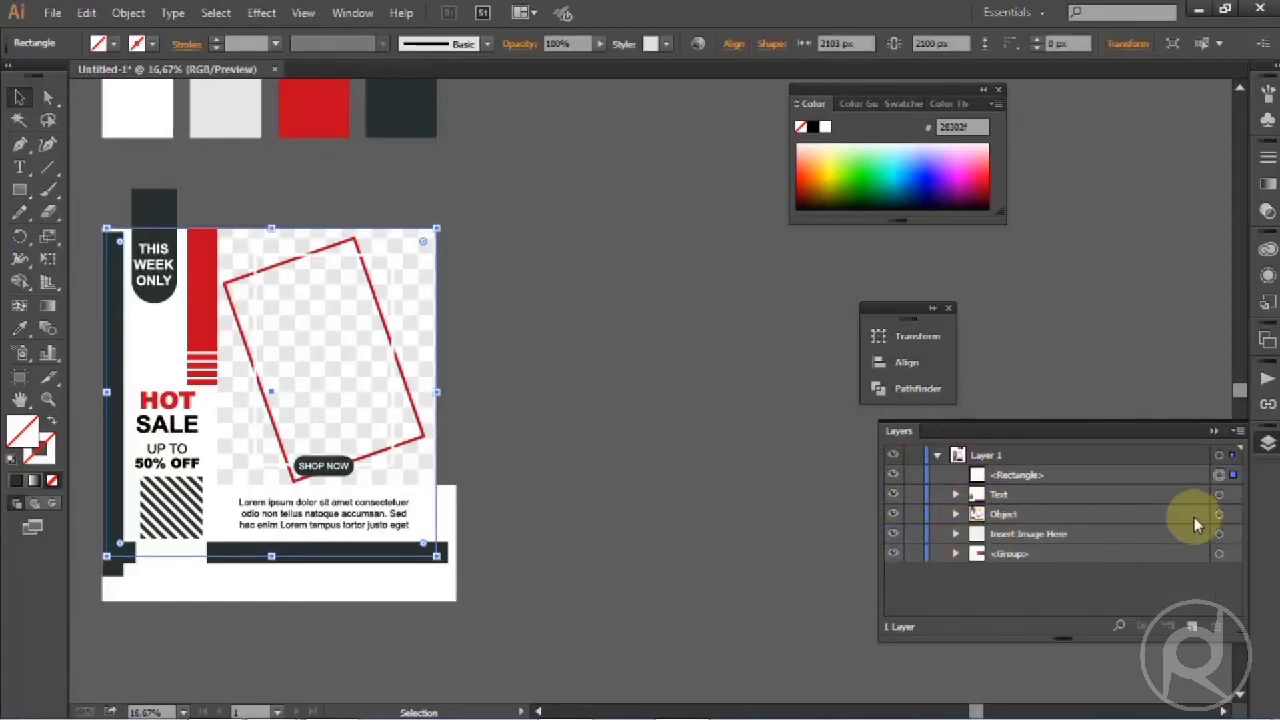
Clip the Text and Object groups to the copied artboard-sized rectangle with a clipping mask
left_click(1233, 495)
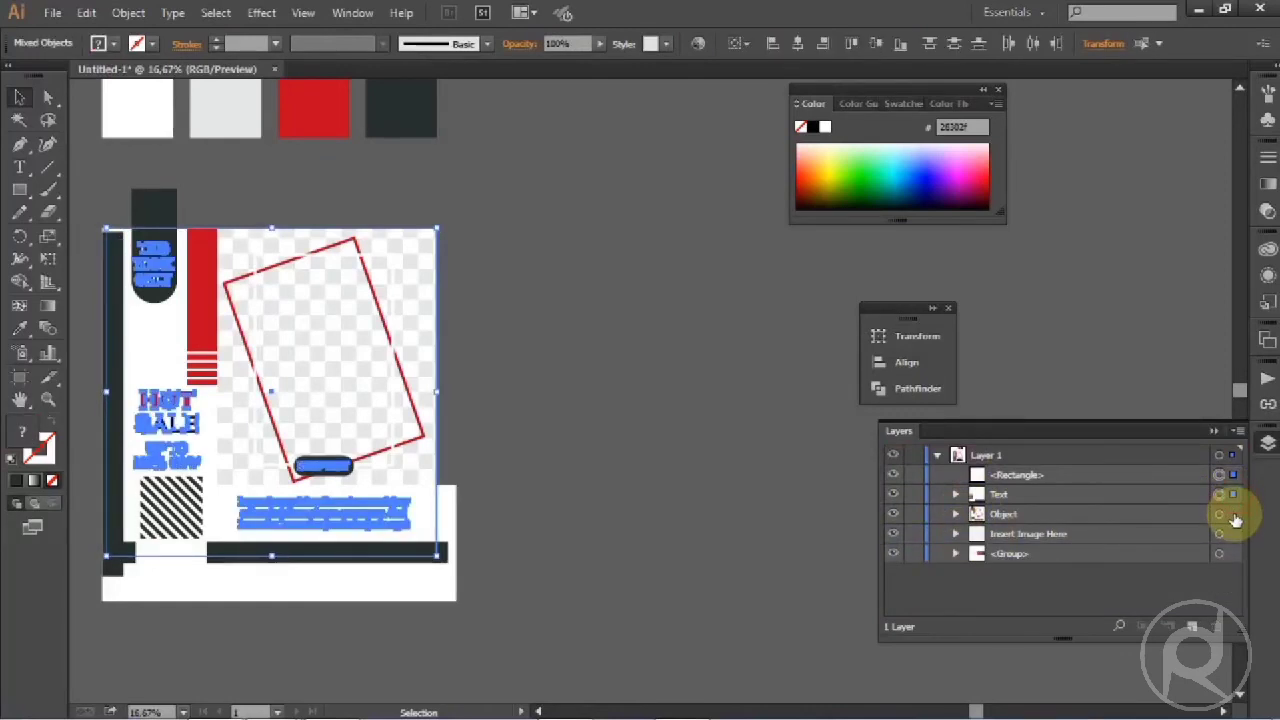
left_click(1233, 514)
right_click(655, 345)
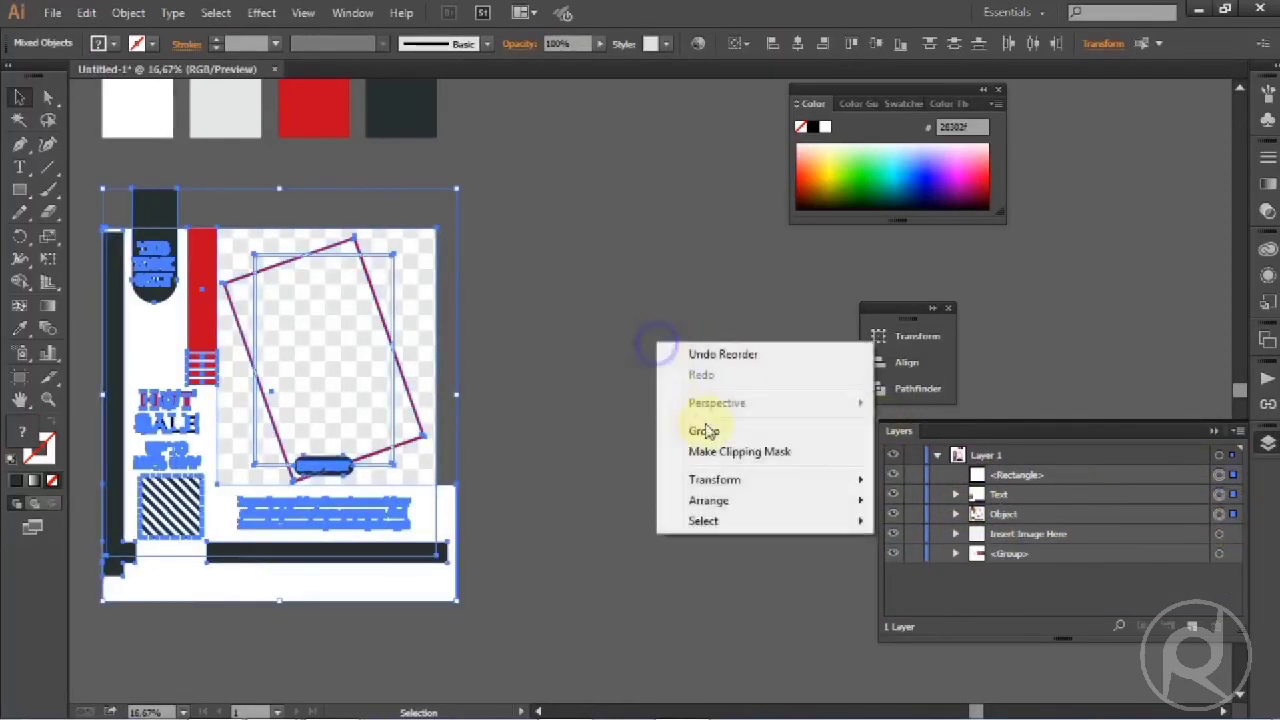
left_click(722, 452)
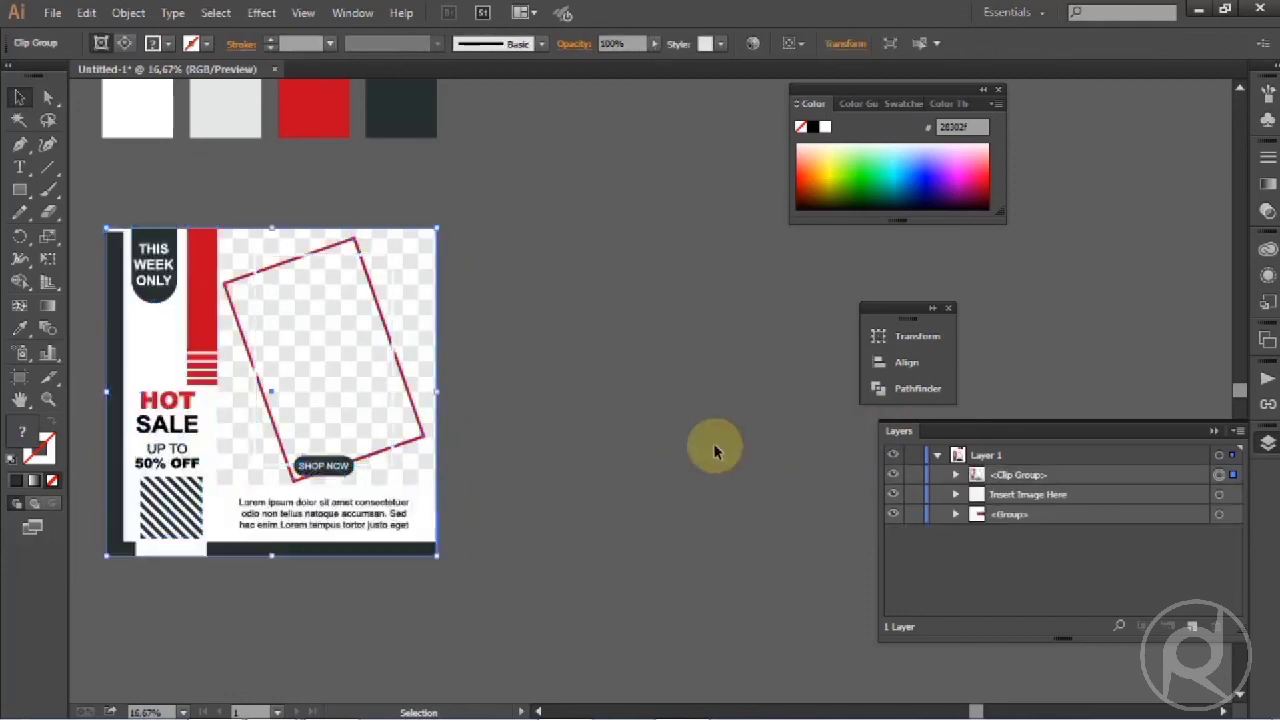
left_click(659, 436)
Delete the four colour swatch squares above the artboard
left_click_drag(605, 432, 694, 477)
scroll(420, 323, "down", 1)
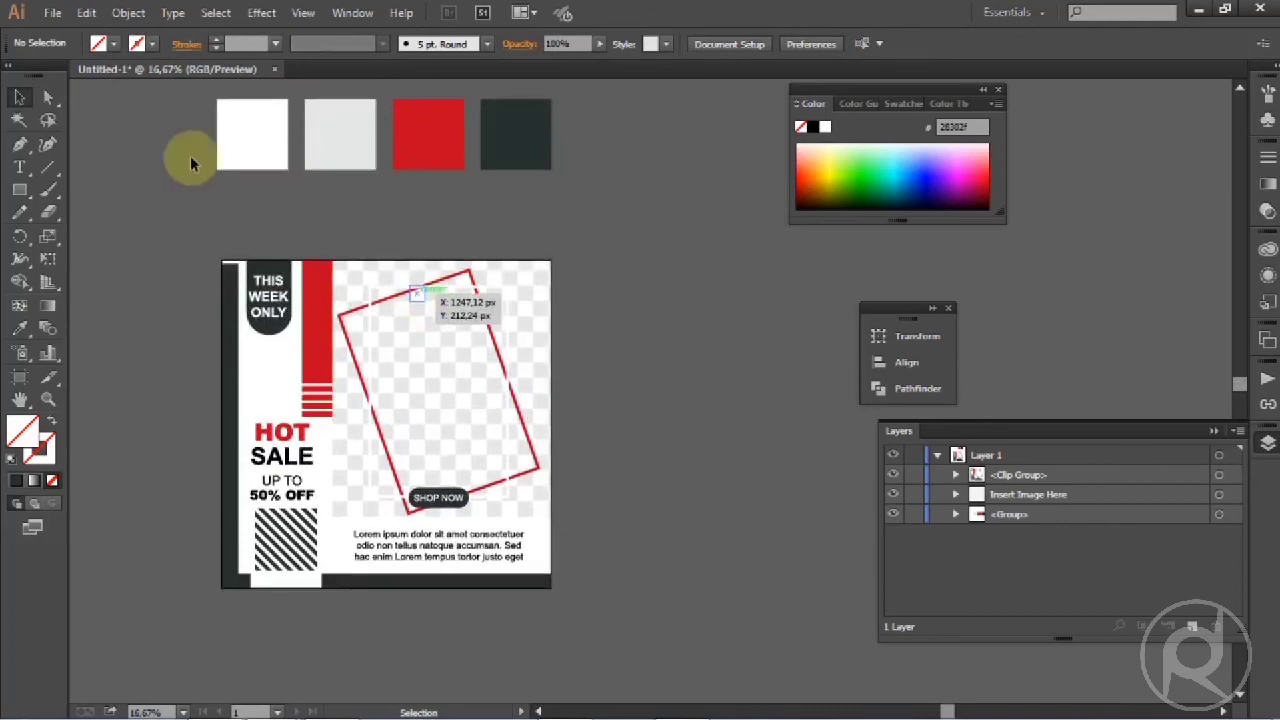
scroll(191, 150, "up", 2)
left_click_drag(194, 131, 529, 186)
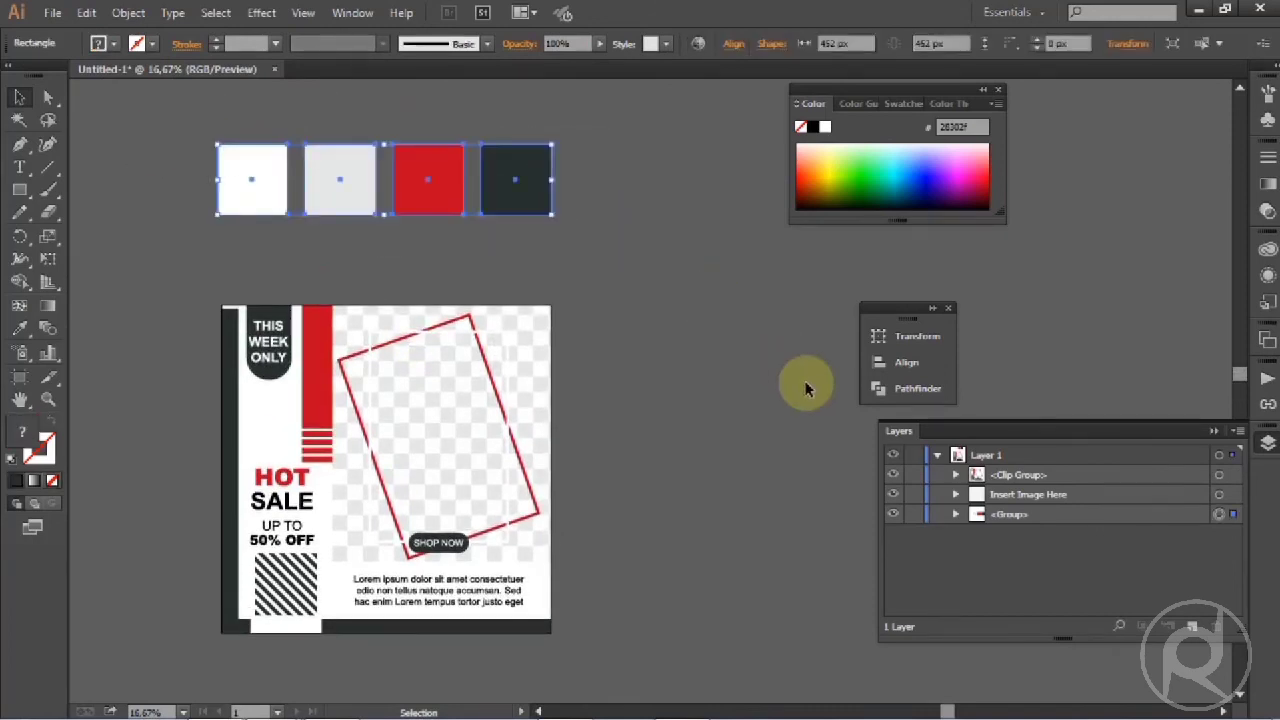
key("Delete")
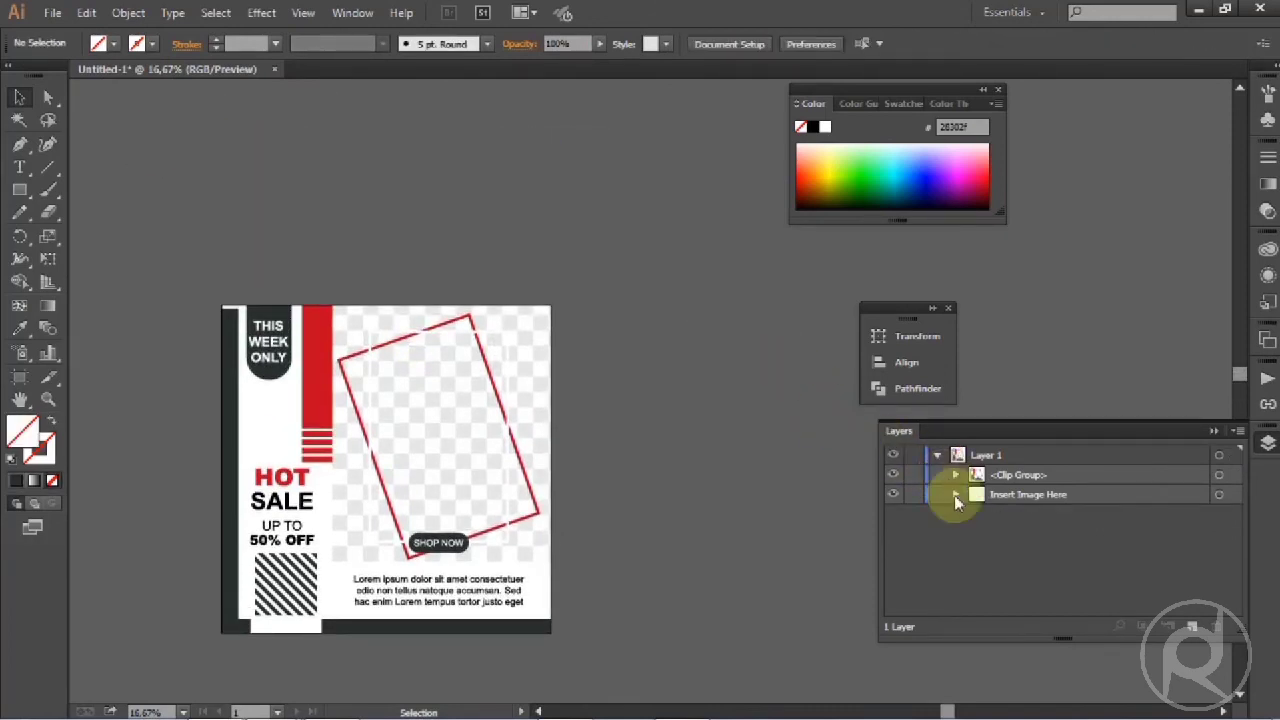
Expand the Insert Image Here group and place the portrait of the woman in a red sweater from the Downloads folder
left_click(956, 495)
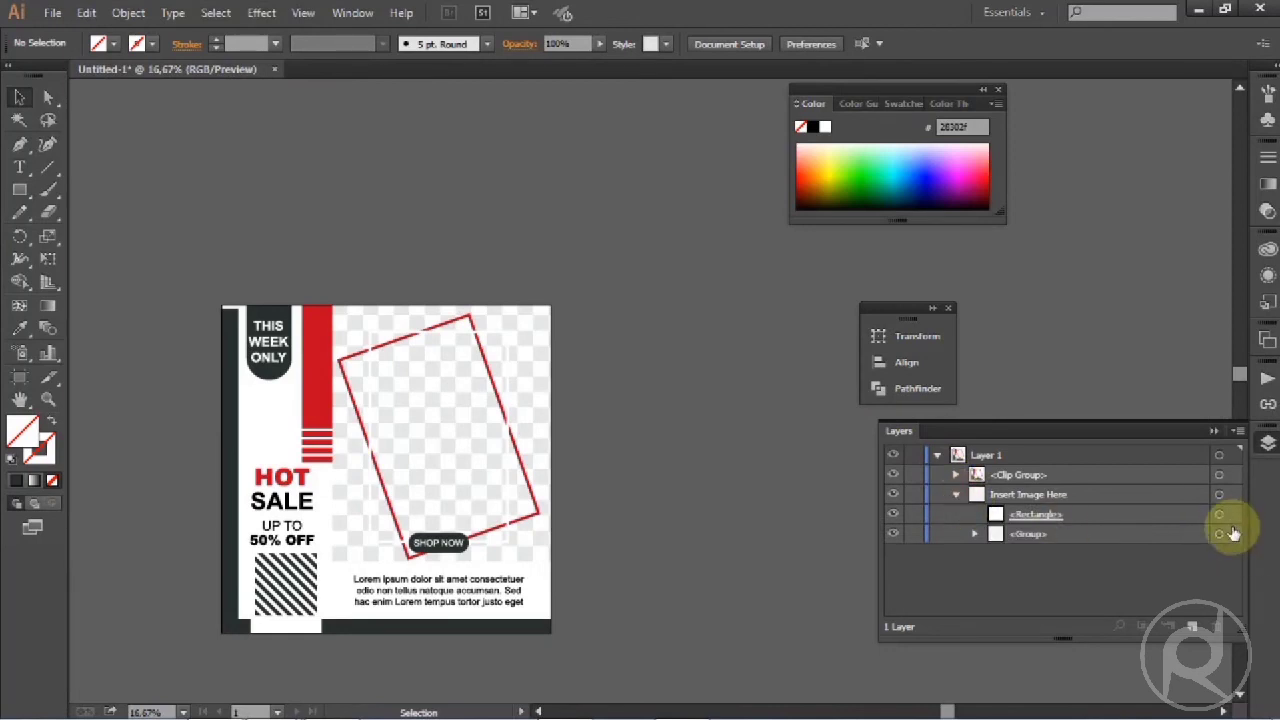
left_click(50, 12)
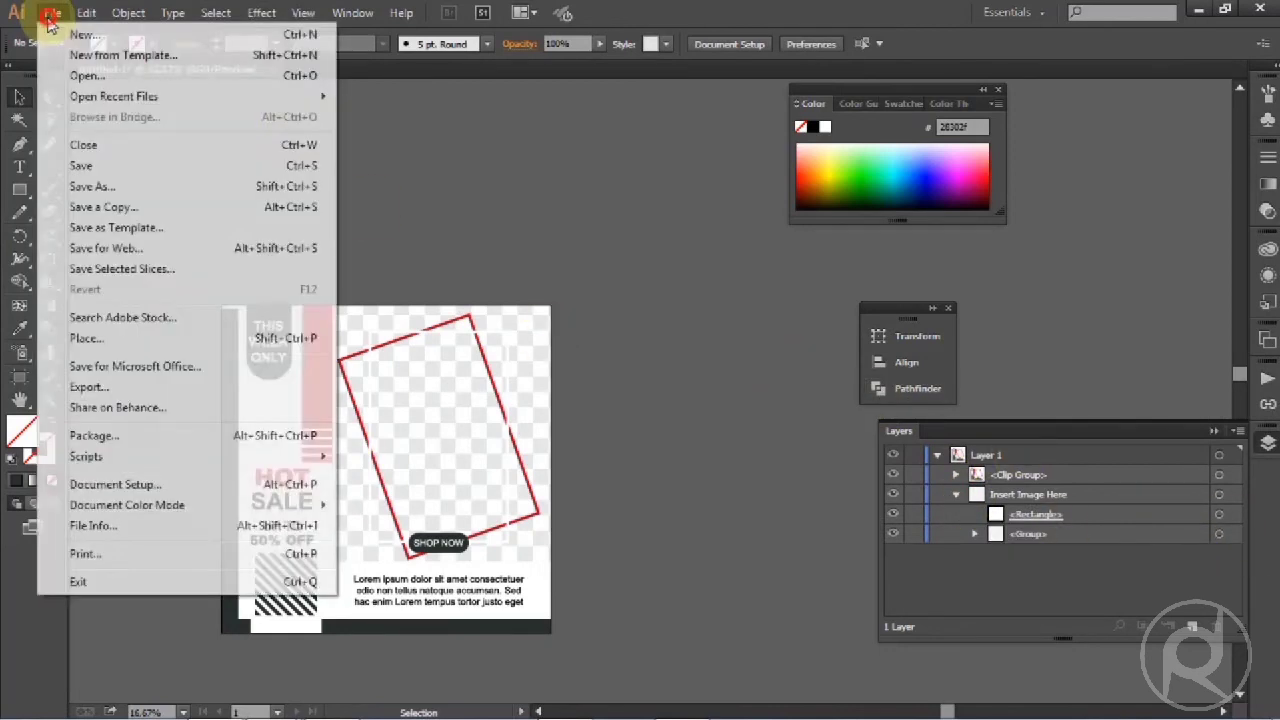
left_click(148, 342)
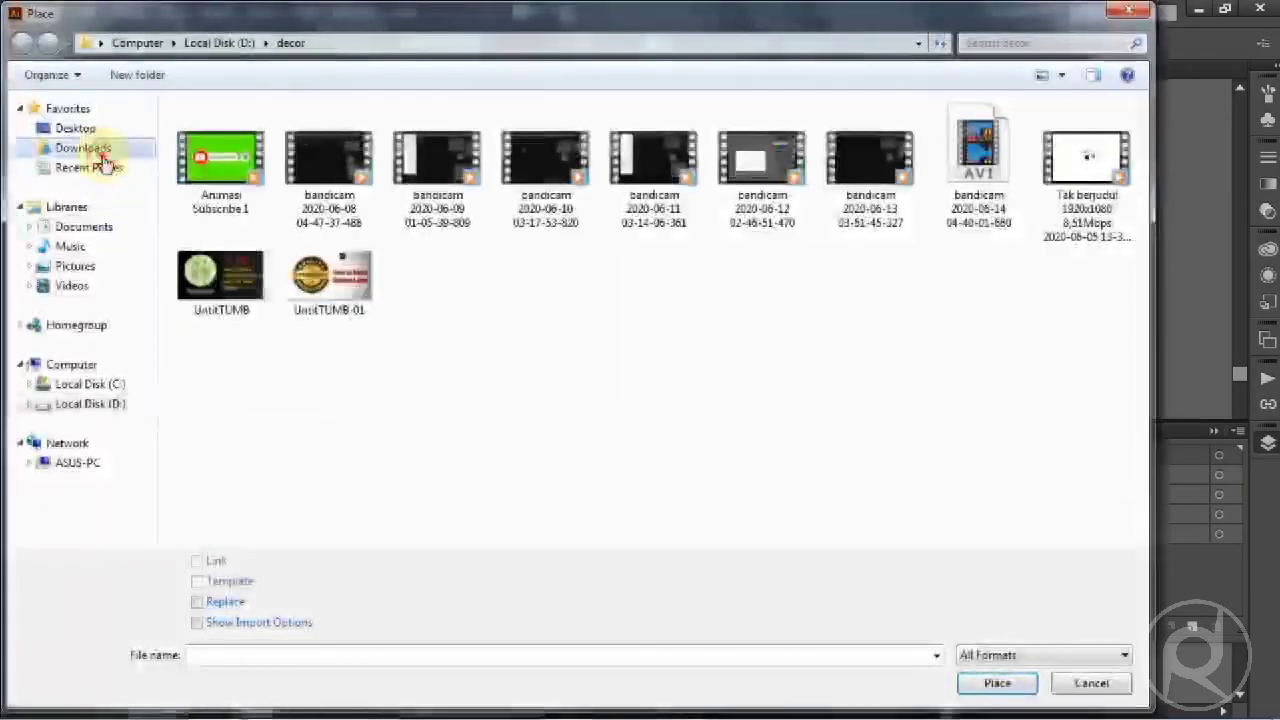
left_click(102, 158)
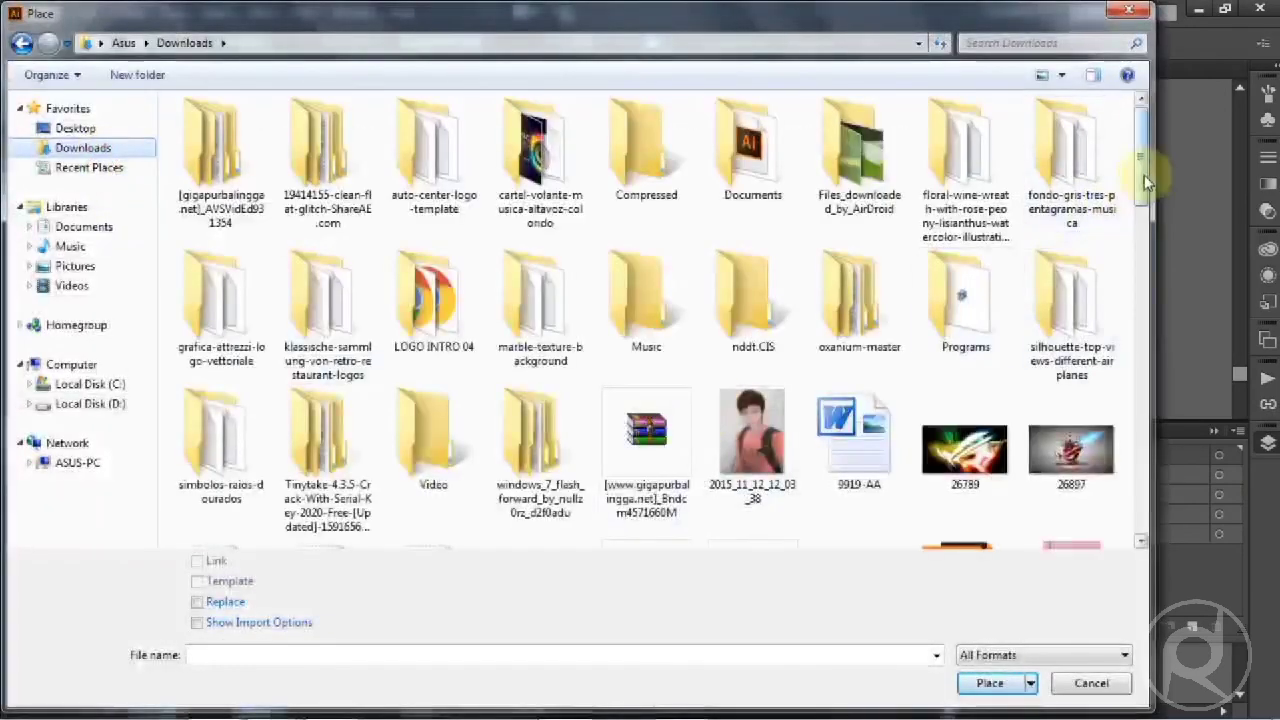
left_click_drag(1147, 180, 1138, 430)
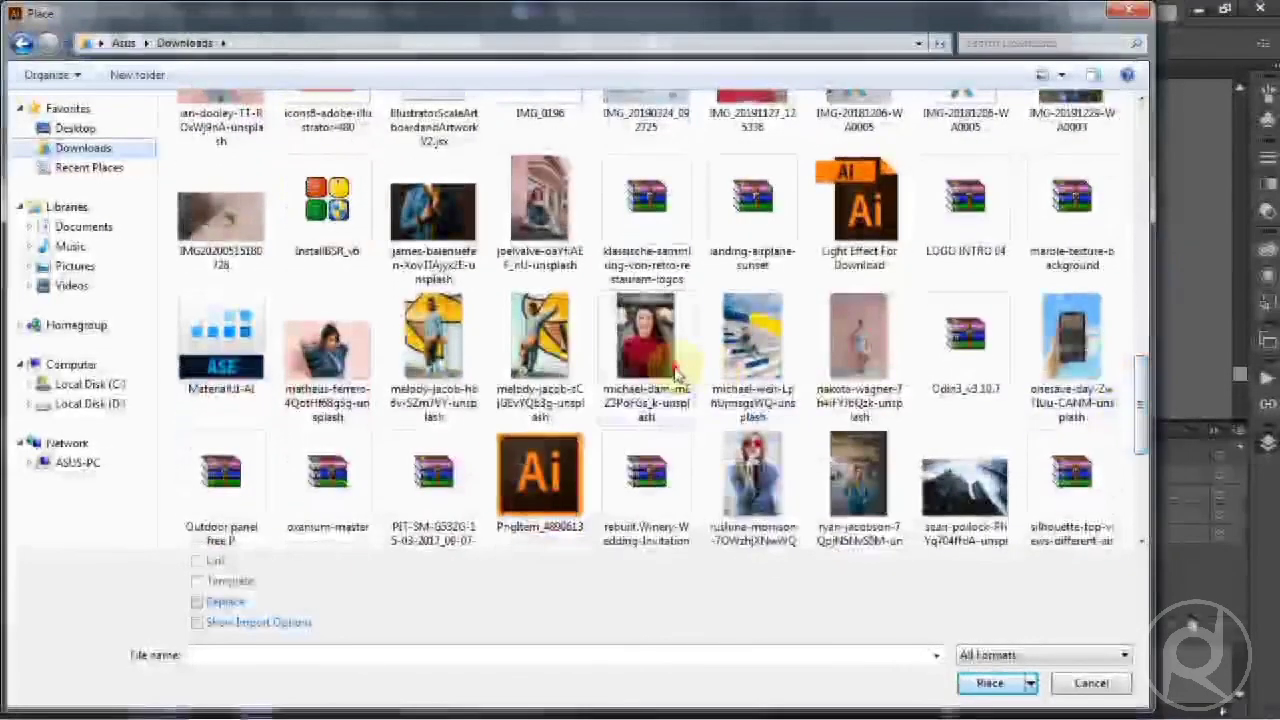
left_click(676, 372)
left_click(993, 686)
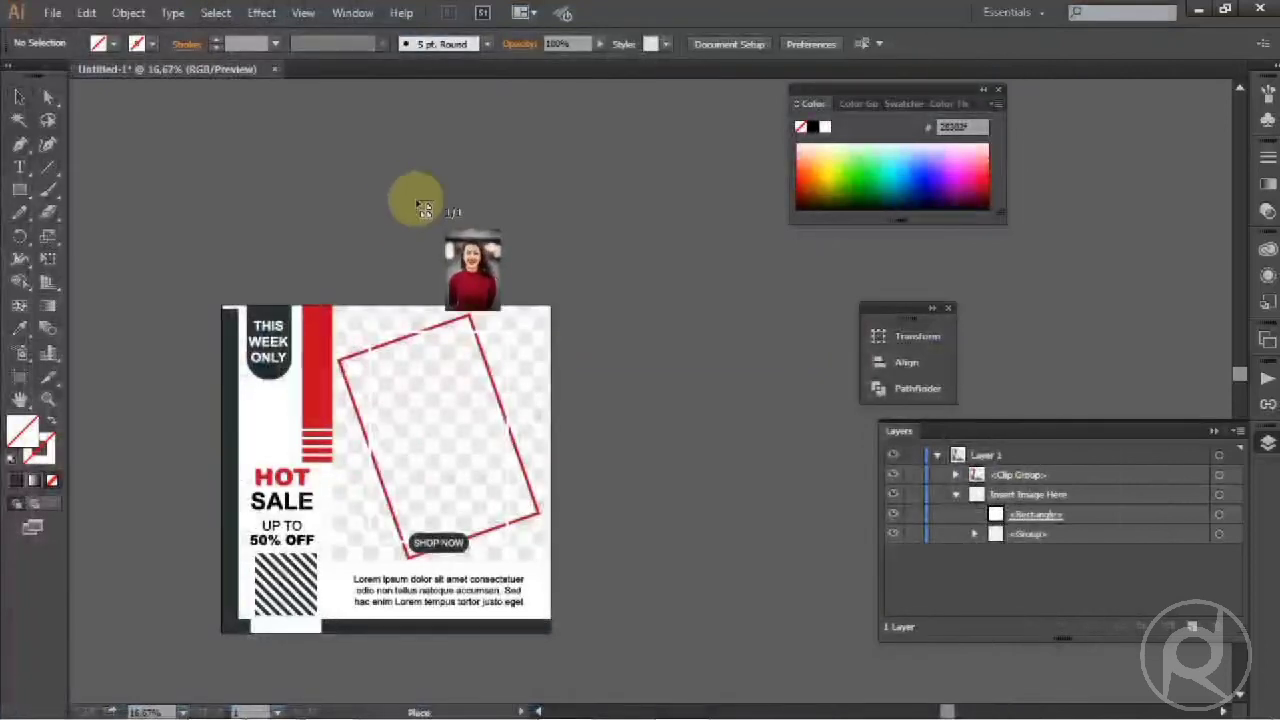
left_click(390, 192)
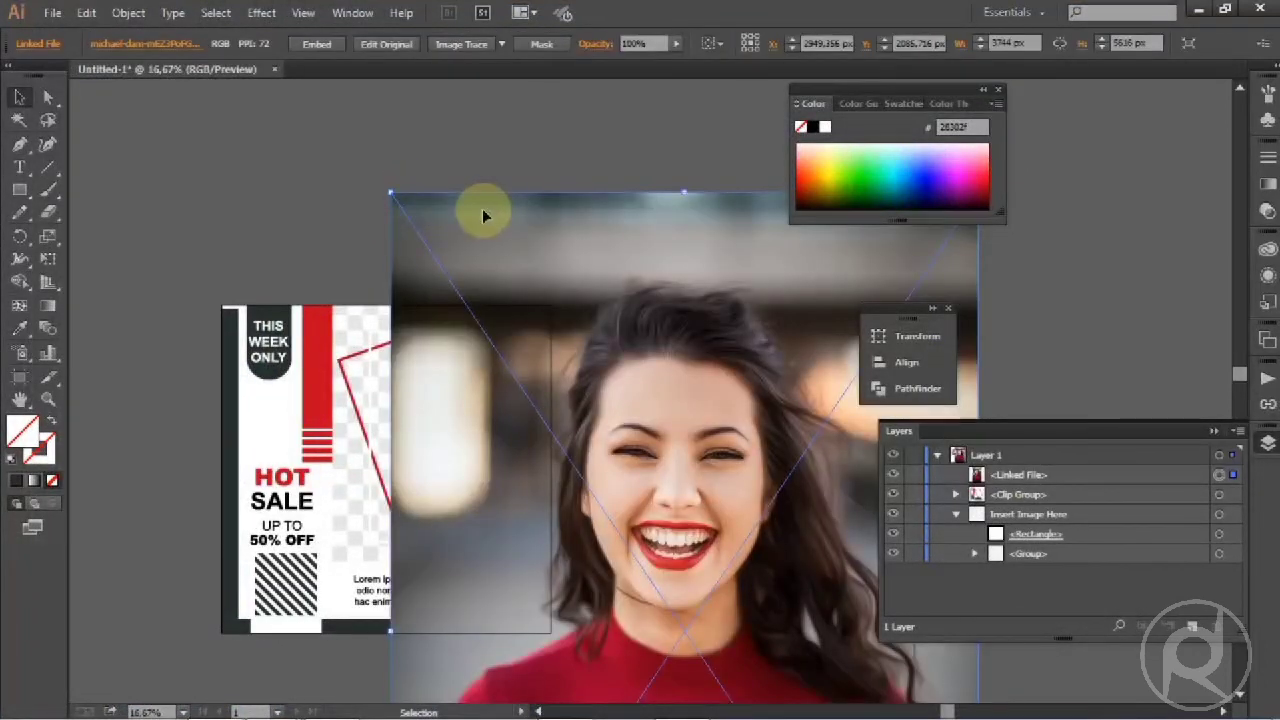
Scale the placed portrait down to about 1596 by 2395 px and move it over the checkered image placeholder
scroll(426, 165, "down", 2)
left_click_drag(393, 124, 612, 390)
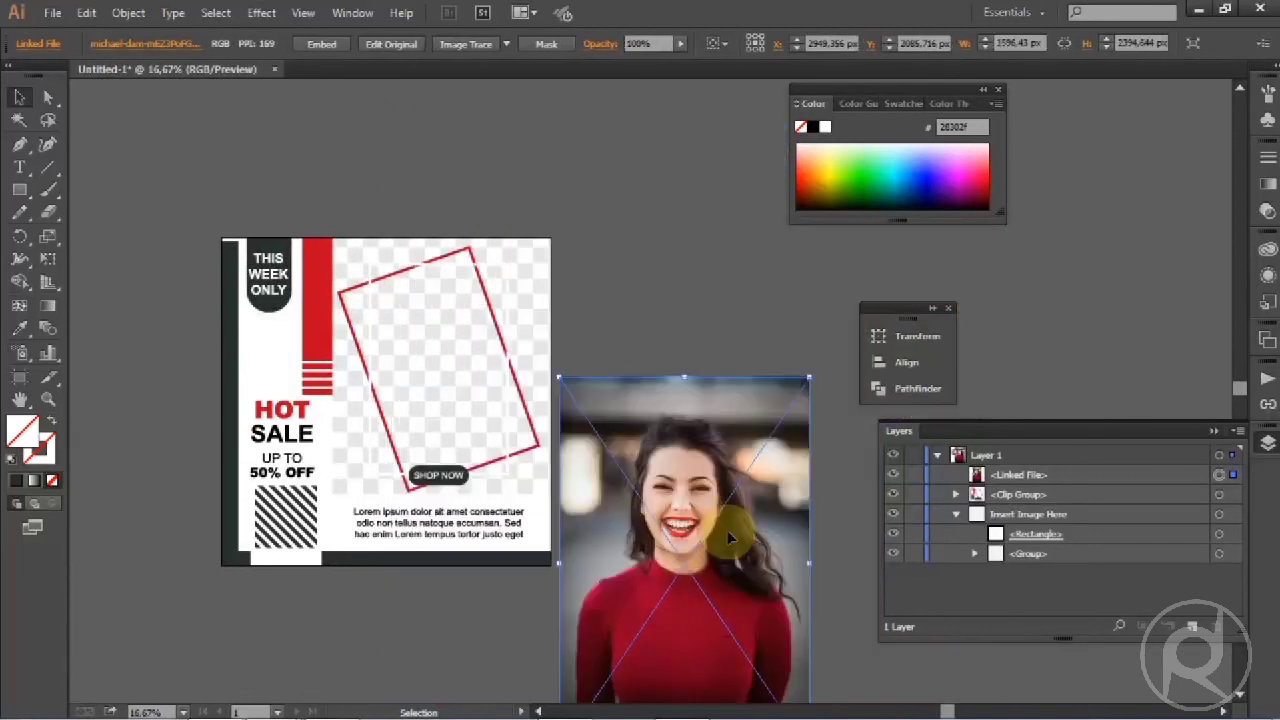
scroll(727, 530, "down", 1)
left_click_drag(714, 577, 473, 402)
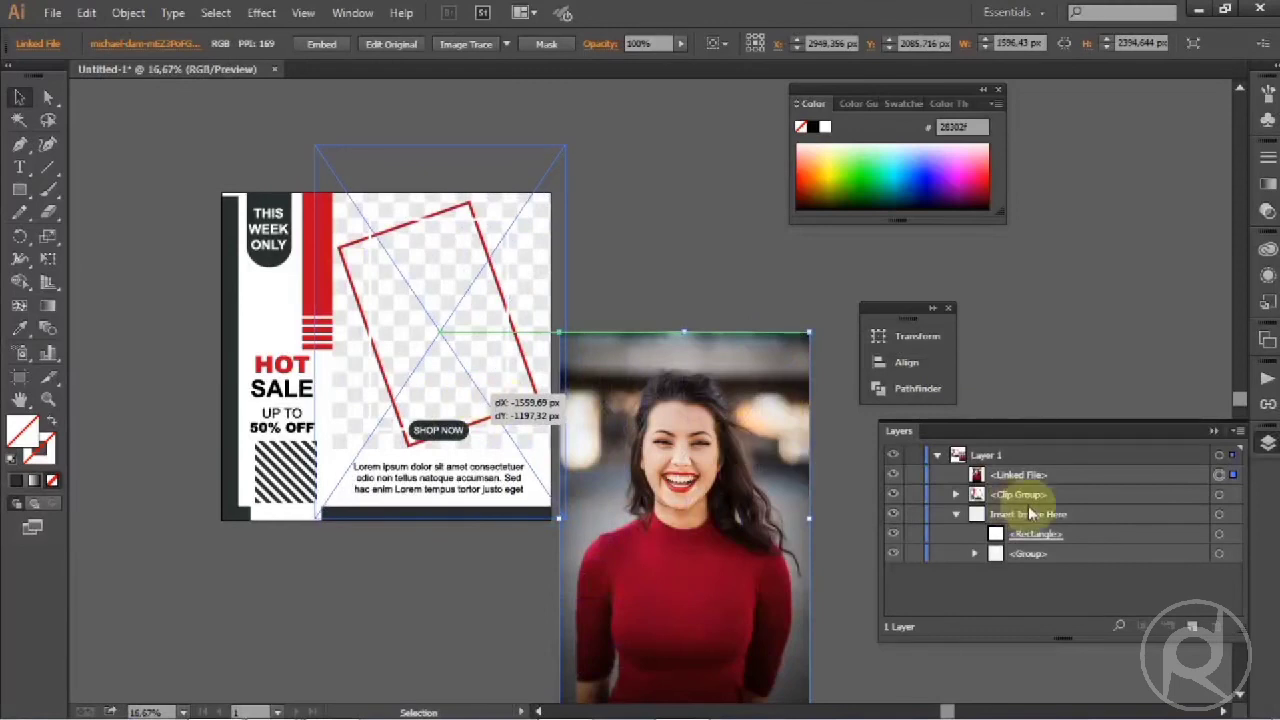
Move the linked portrait into the Insert Image Here group above the checkered pattern, and shift the photo slightly down
left_click_drag(1020, 478, 1045, 552)
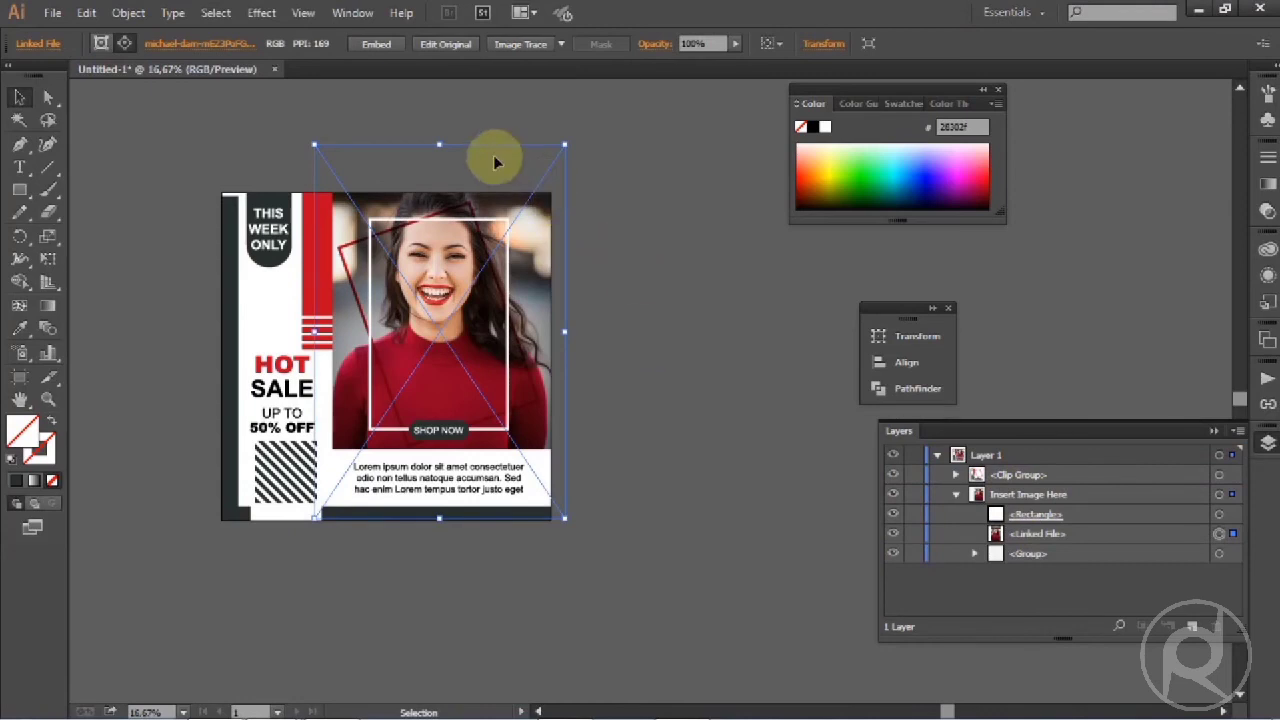
left_click_drag(494, 162, 492, 194)
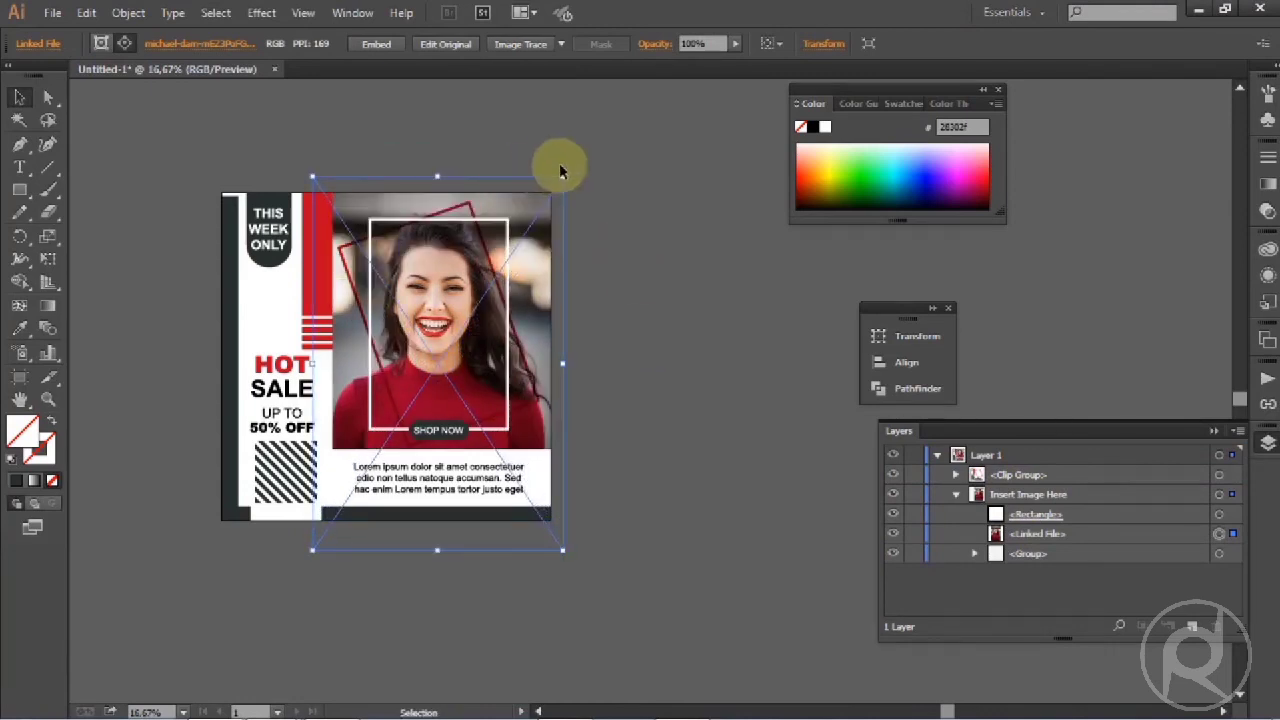
left_click(637, 204)
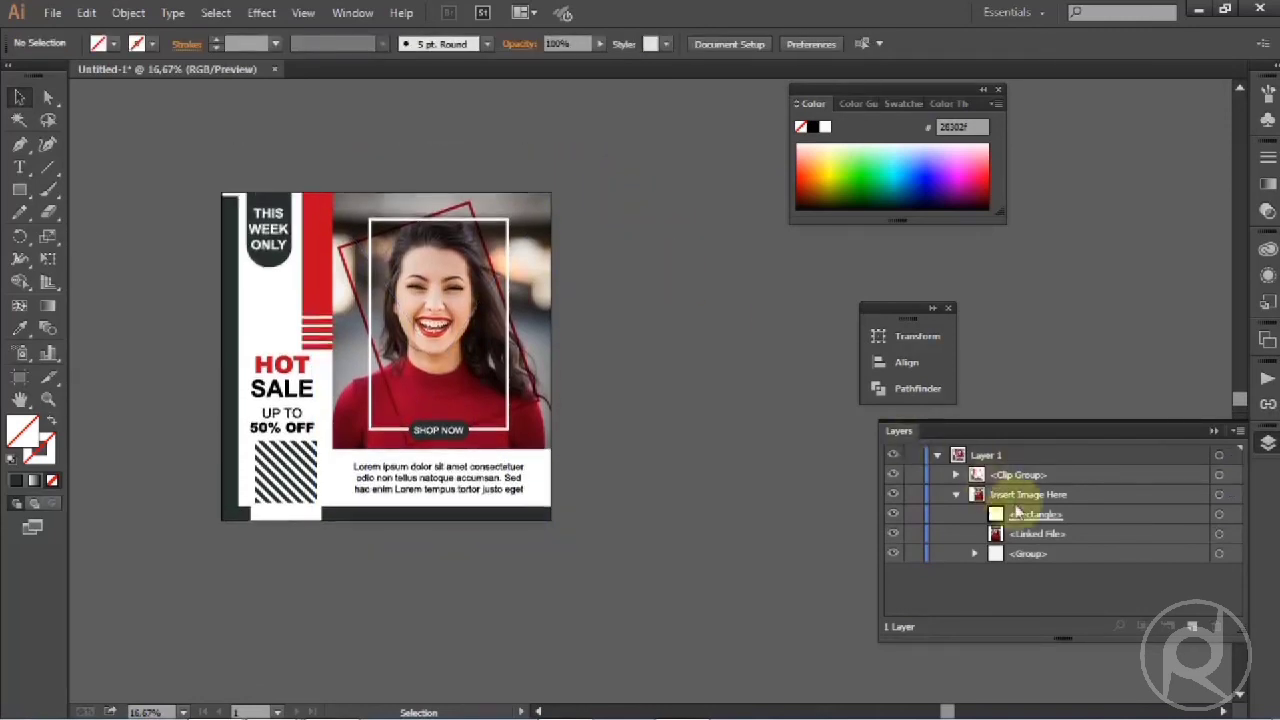
Select the dark vertical bar's path inside the clipped Object group and extend its upper end past the artboard edge
left_click(957, 475)
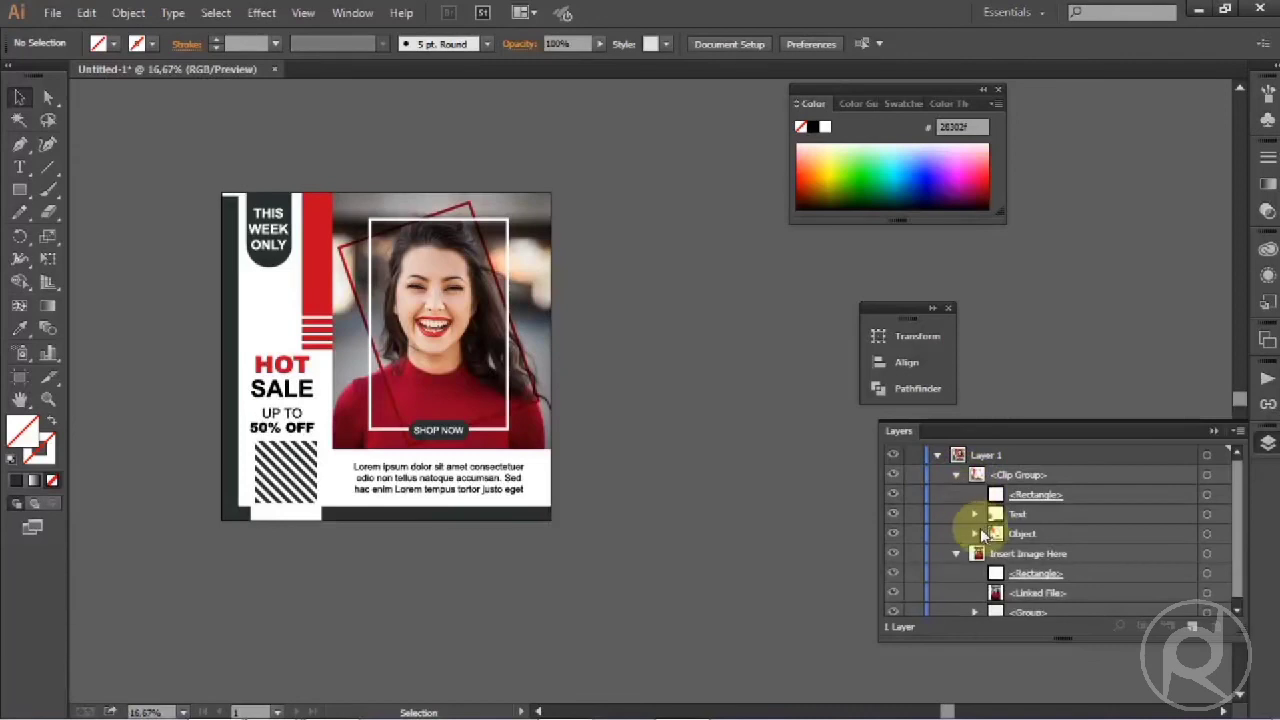
left_click(975, 515)
scroll(1184, 538, "down", 2)
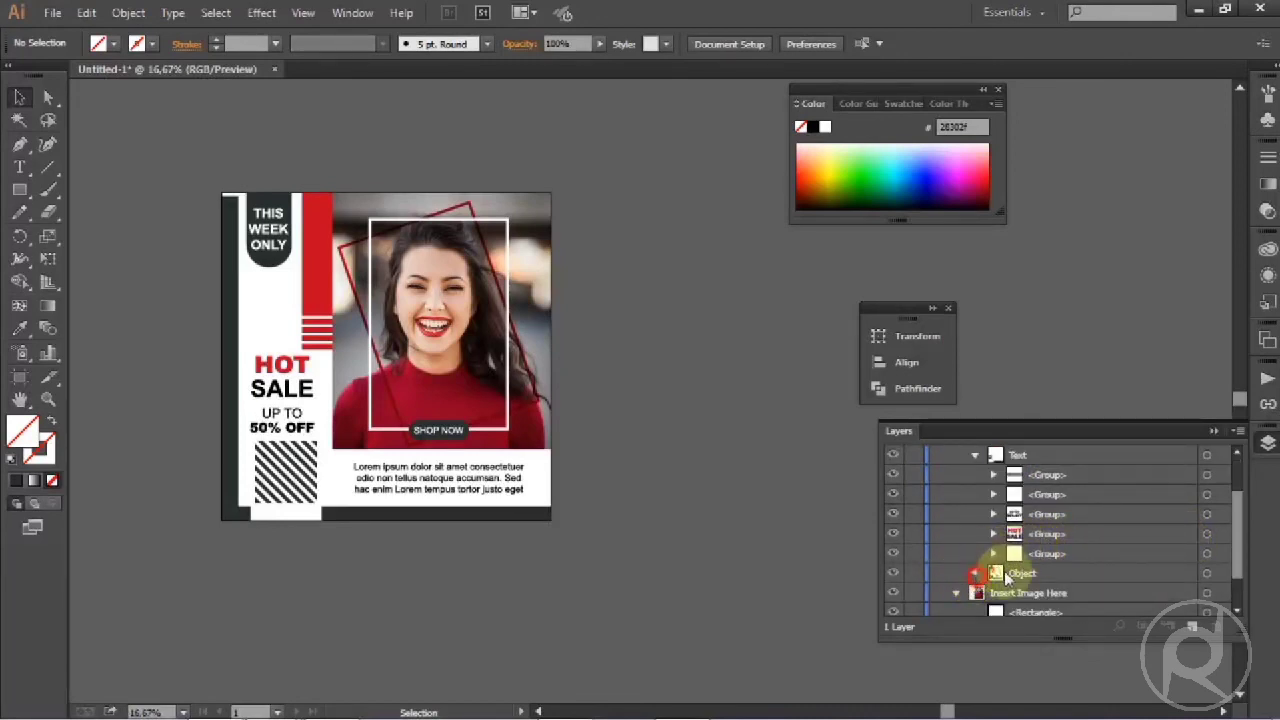
left_click(976, 573)
scroll(1010, 570, "down", 4)
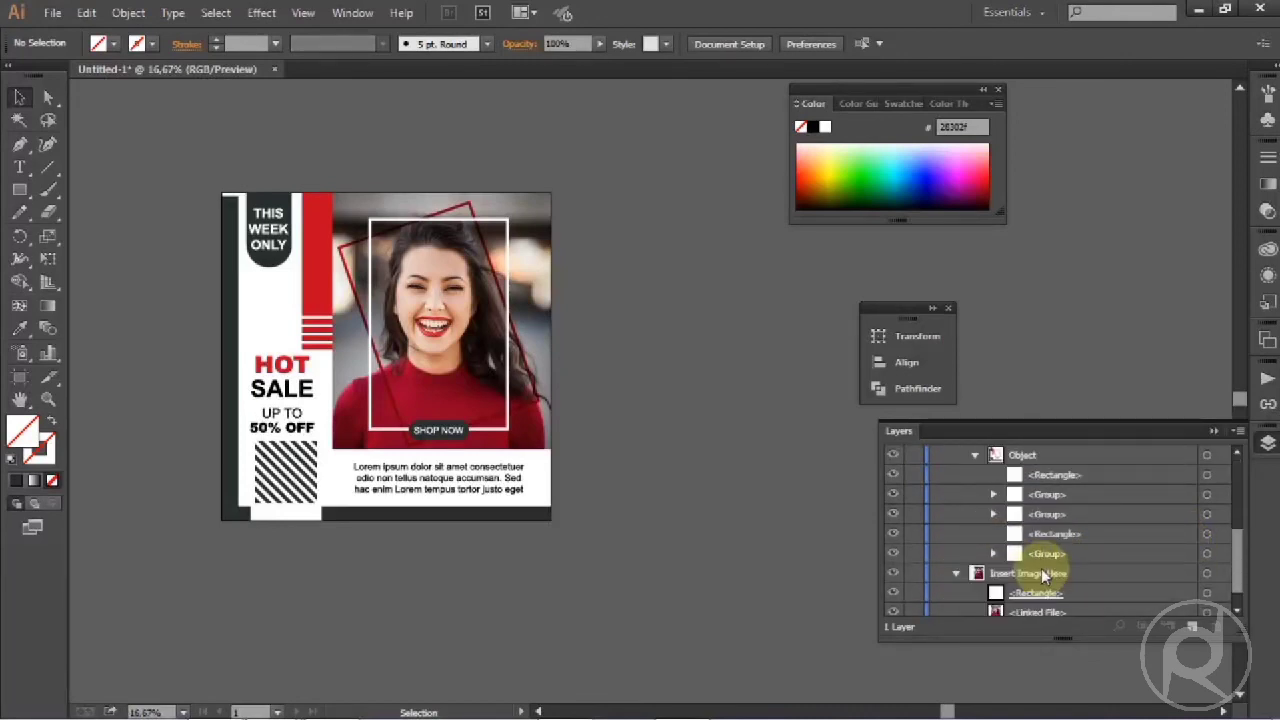
left_click(993, 514)
left_click(1208, 533)
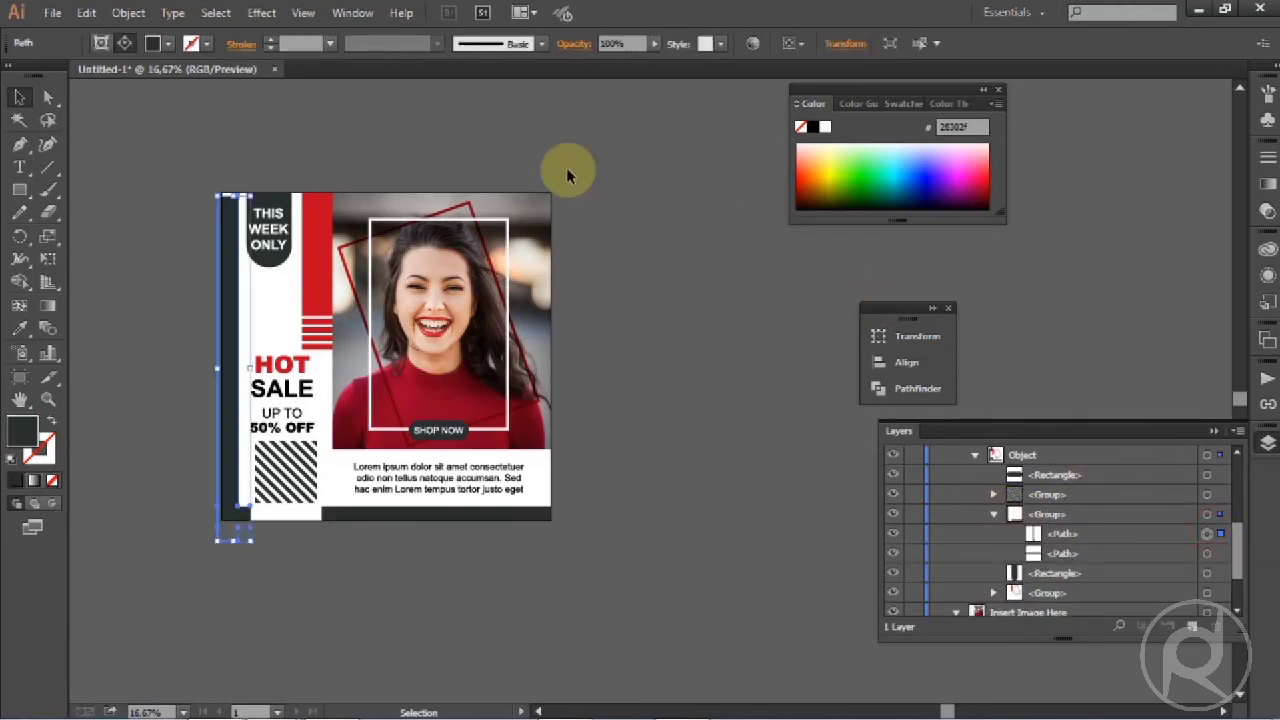
left_click_drag(238, 207, 246, 180)
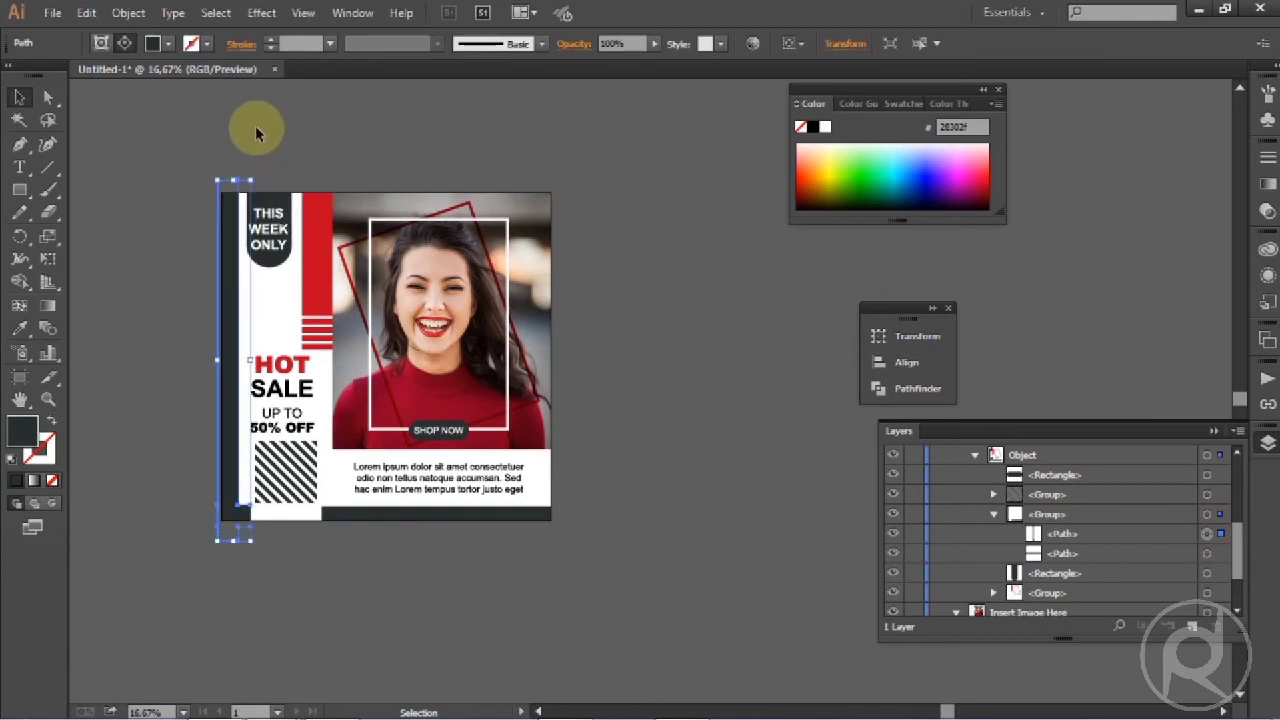
left_click(256, 133)
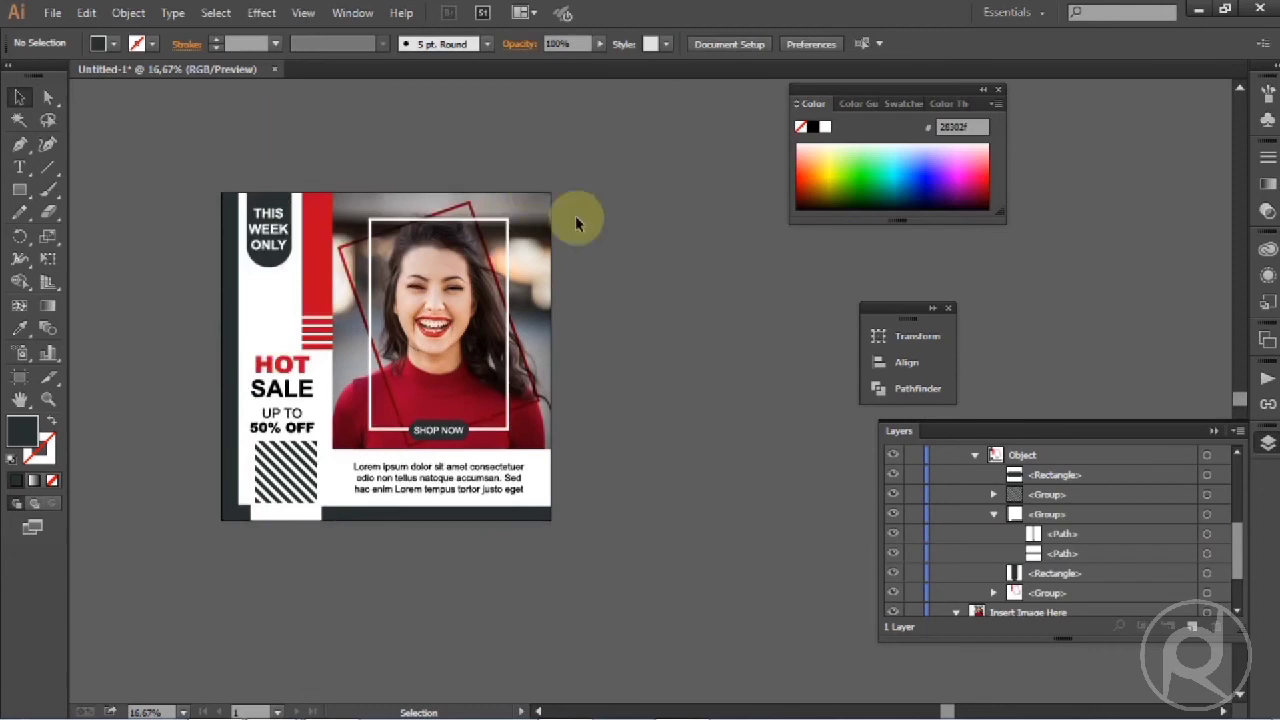
left_click_drag(711, 362, 676, 355)
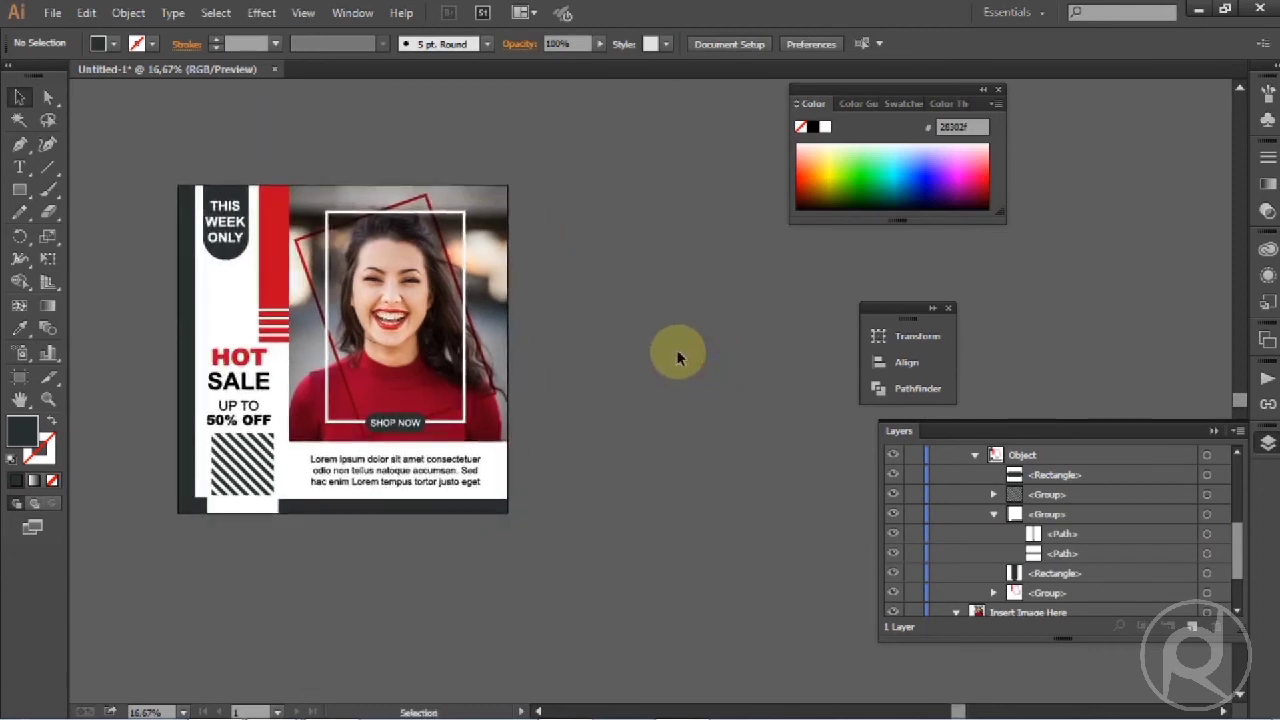
scroll(397, 243, "left", 1)
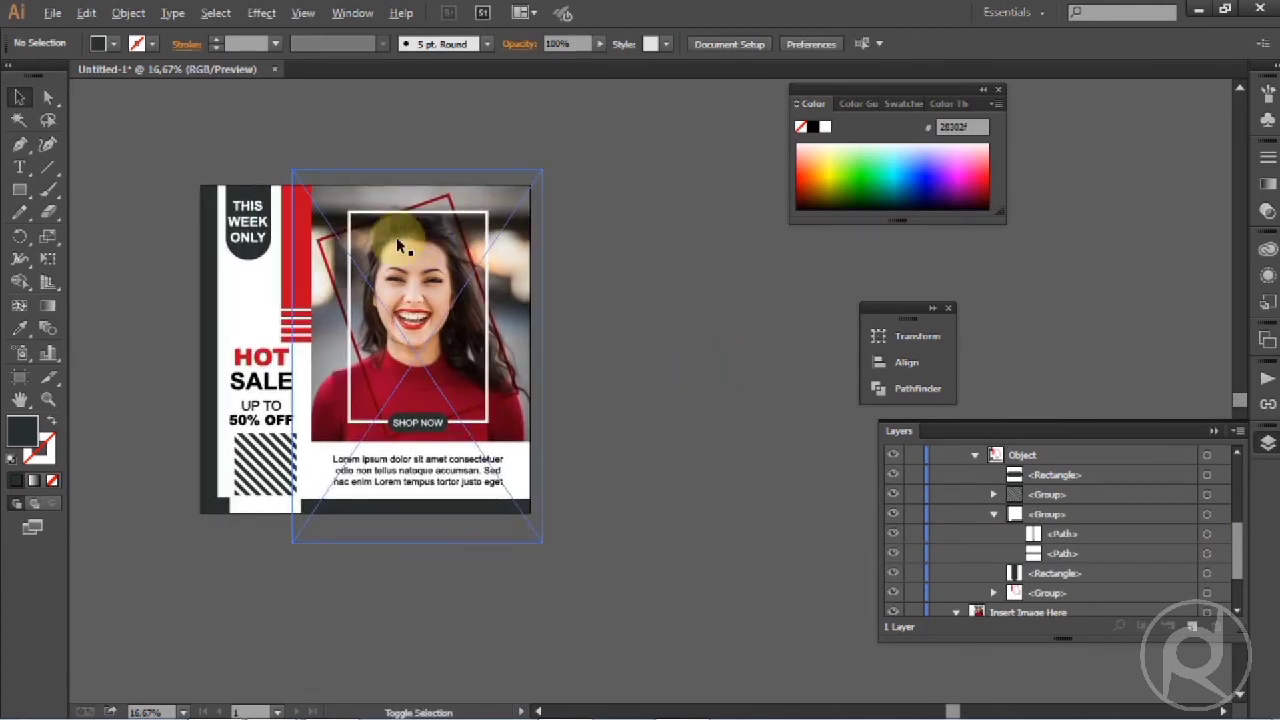
scroll(396, 237, "up", 1)
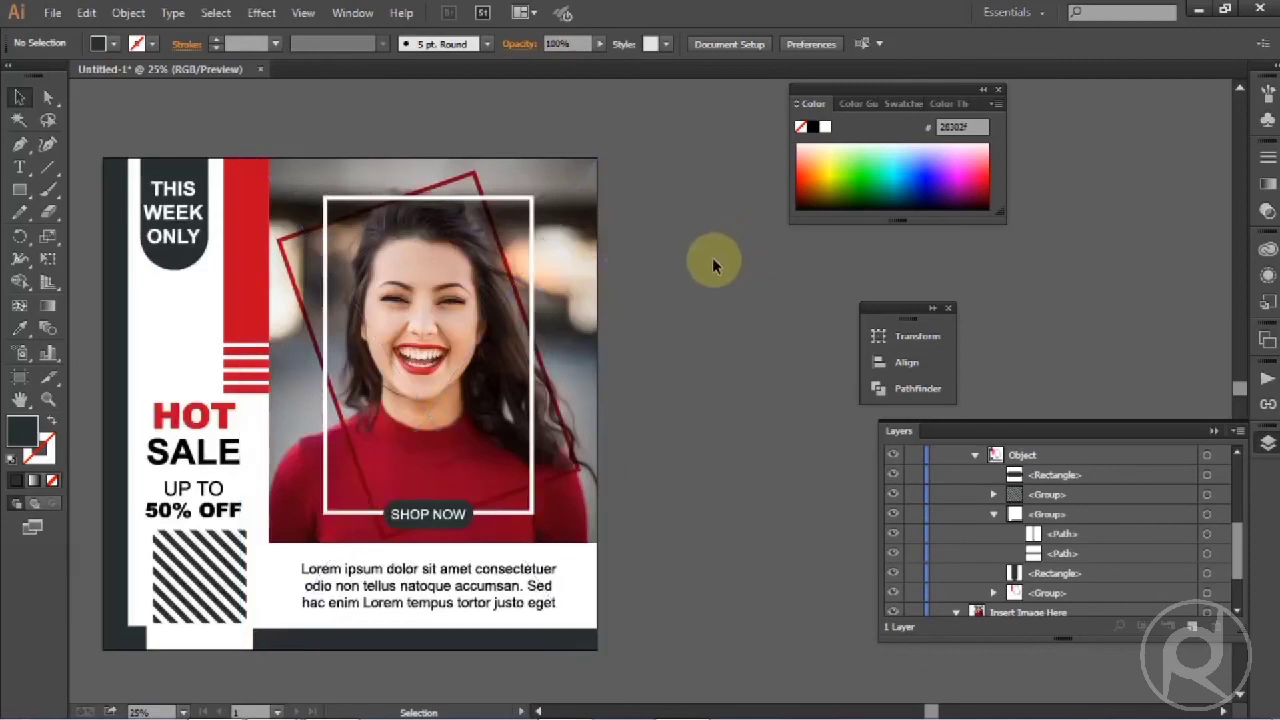